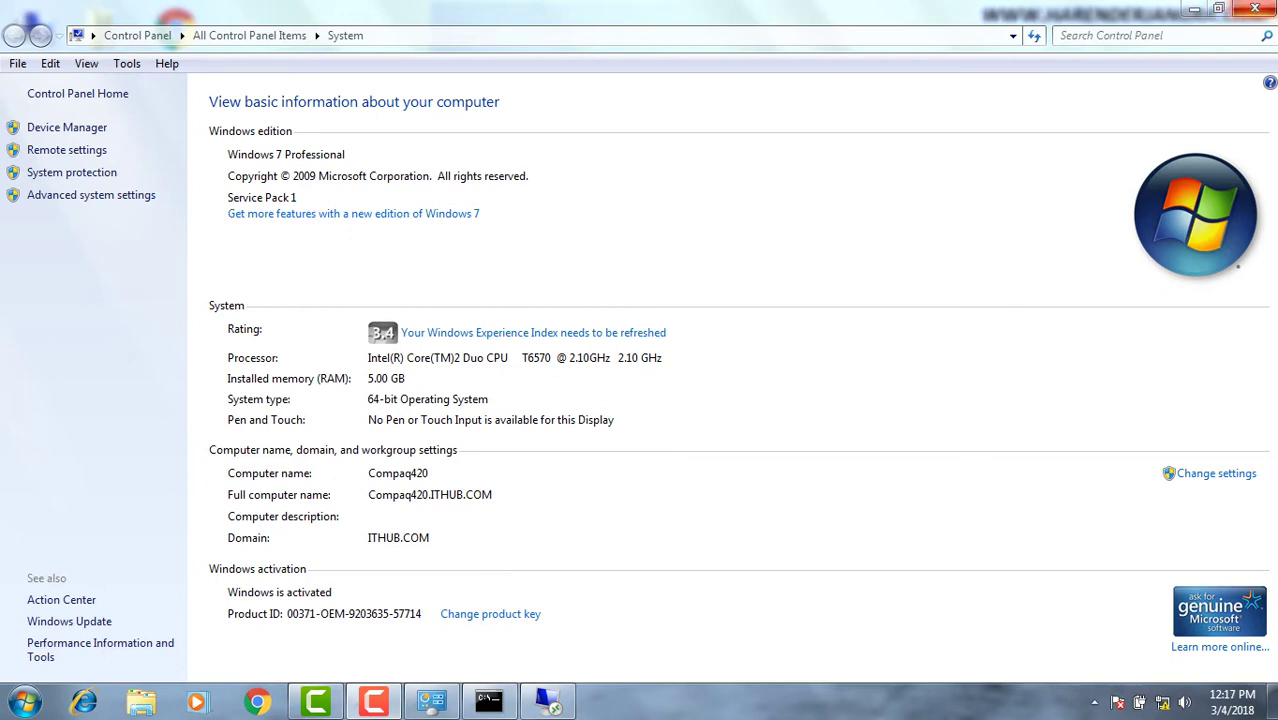
Close the local System window, switch to the sccm remote desktop session and minimize the Configuration Manager console
left_click(1255, 9)
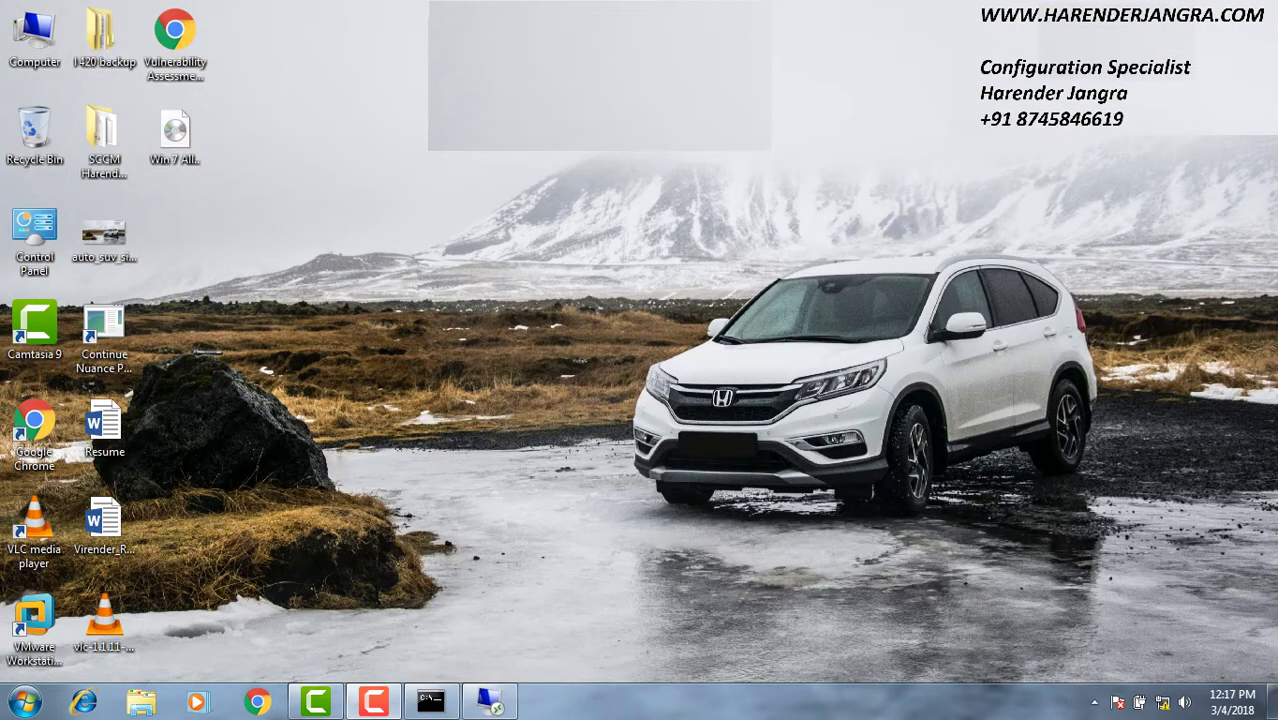
left_click(490, 702)
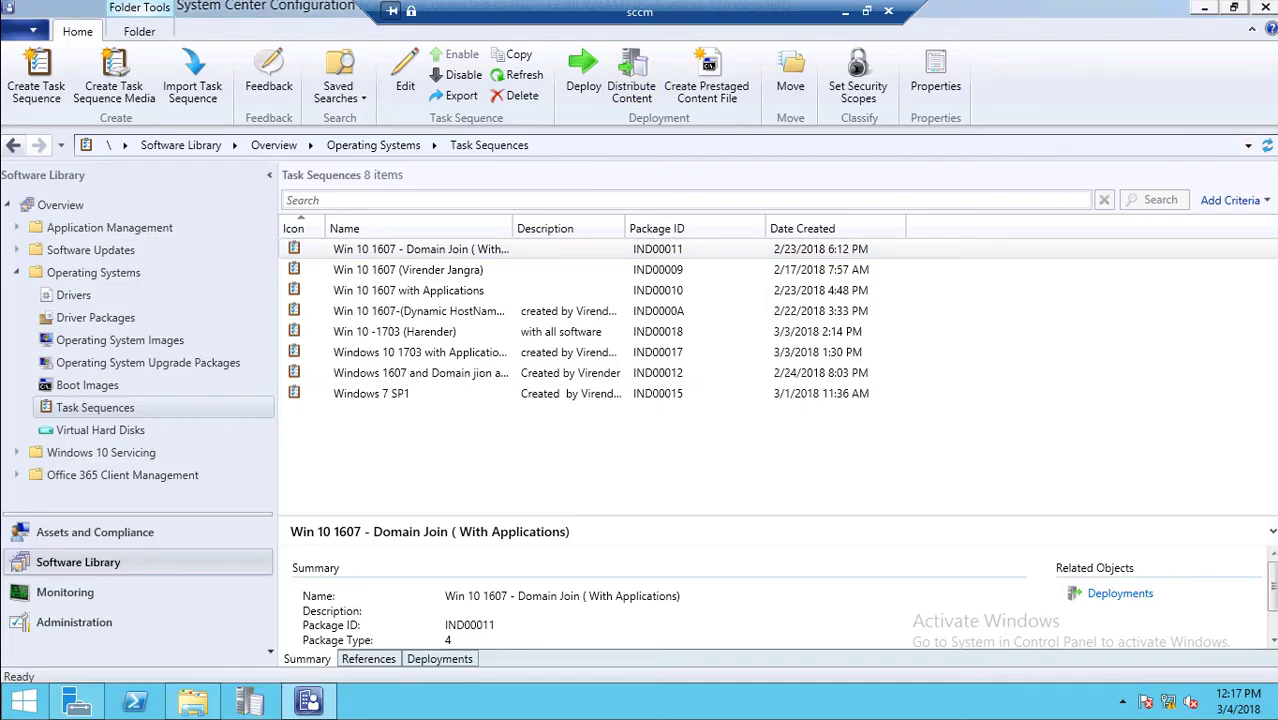
left_click(1205, 8)
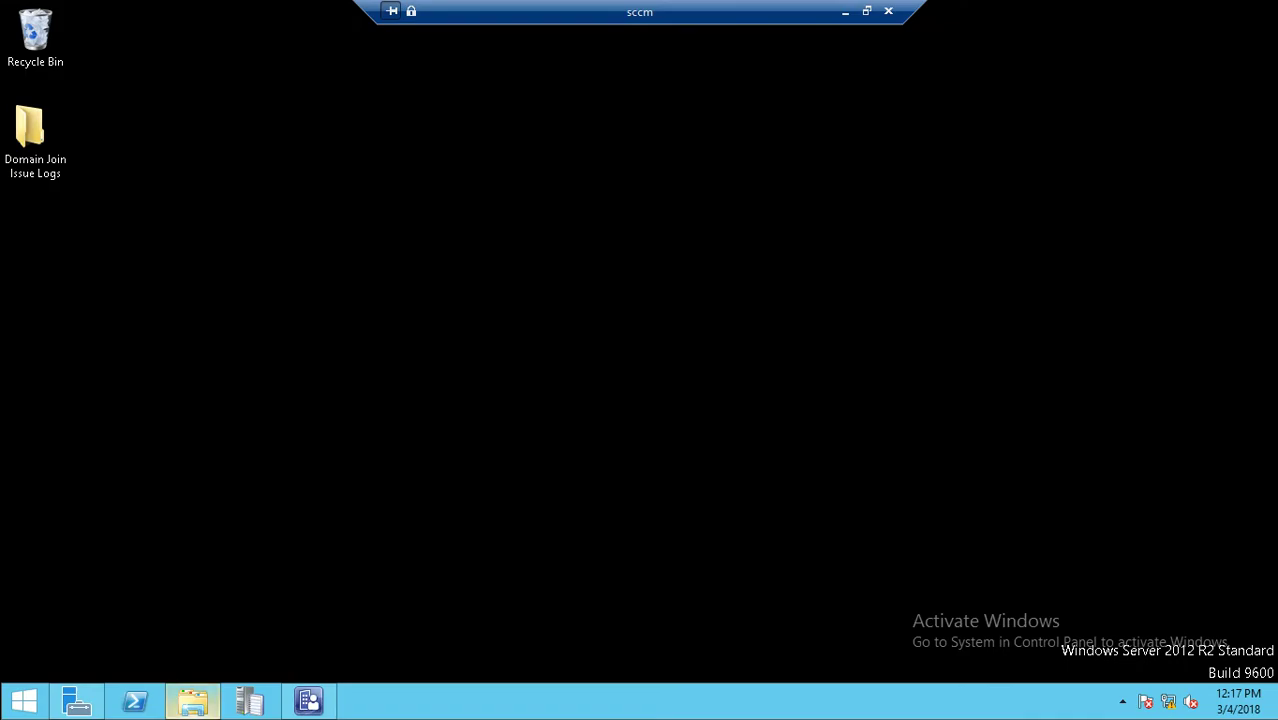
View the server's system properties from This PC in File Explorer and close them
left_click(193, 702)
right_click(74, 196)
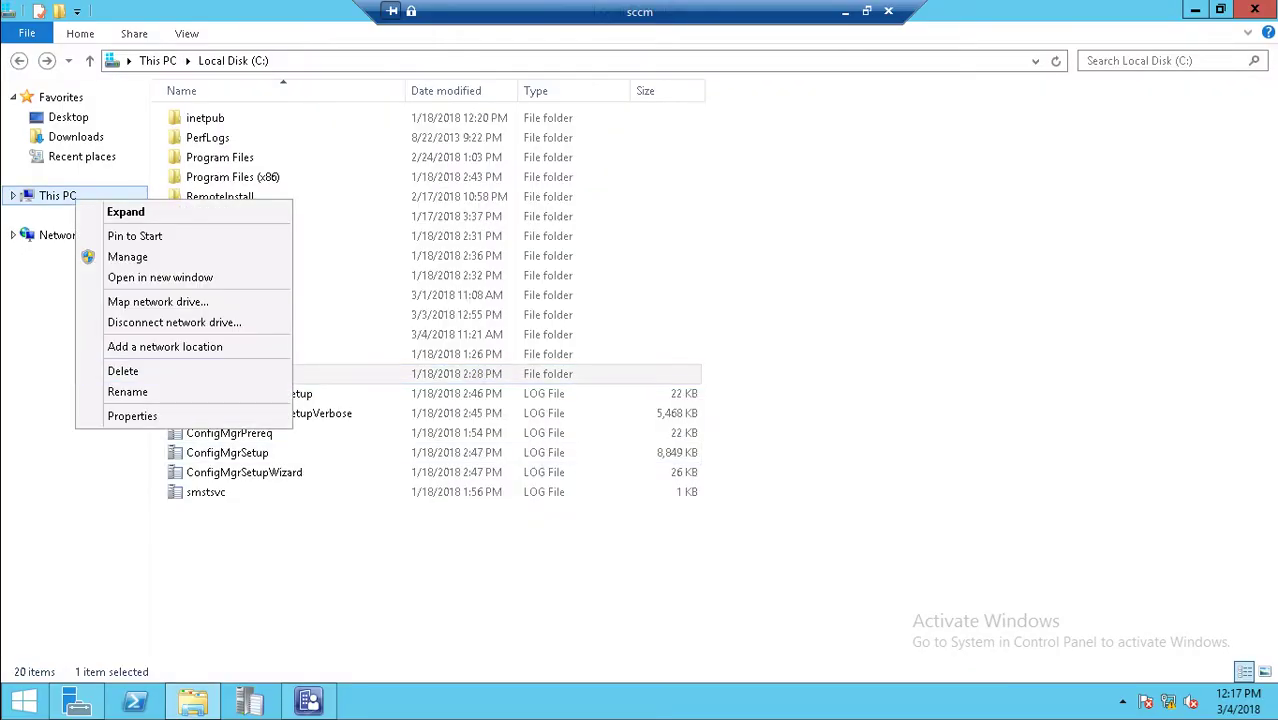
left_click(120, 416)
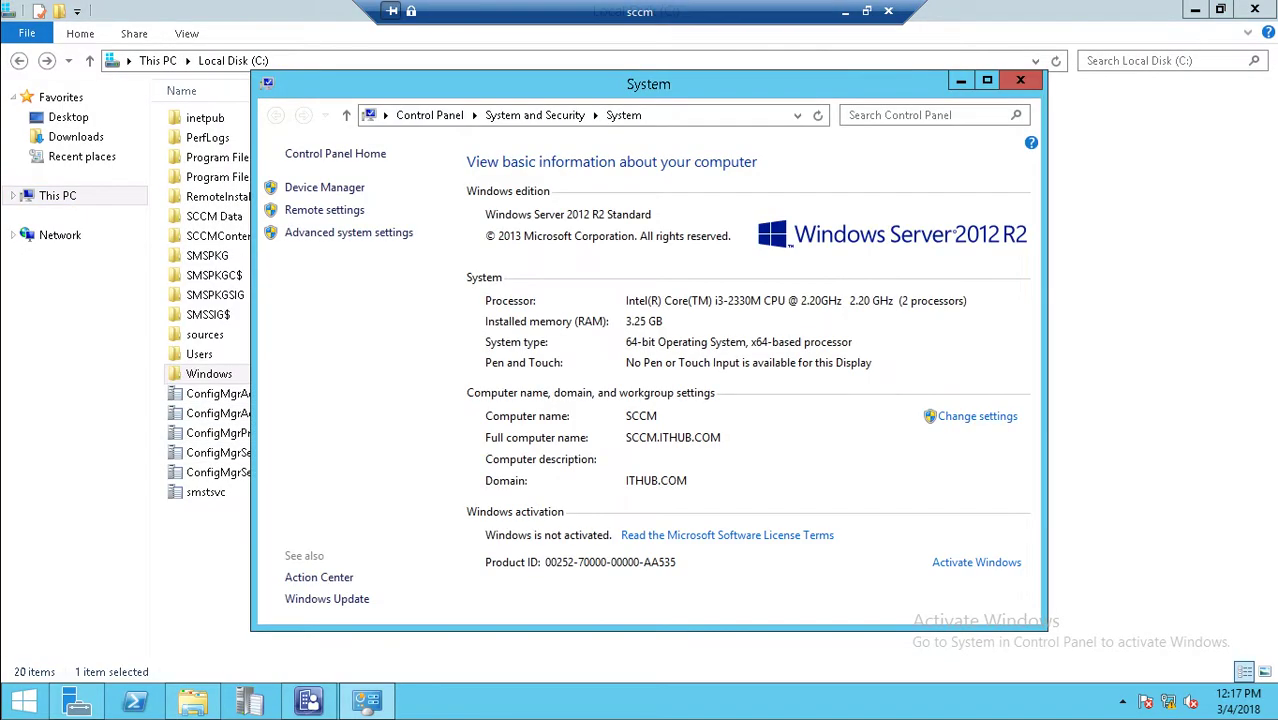
left_click(1020, 80)
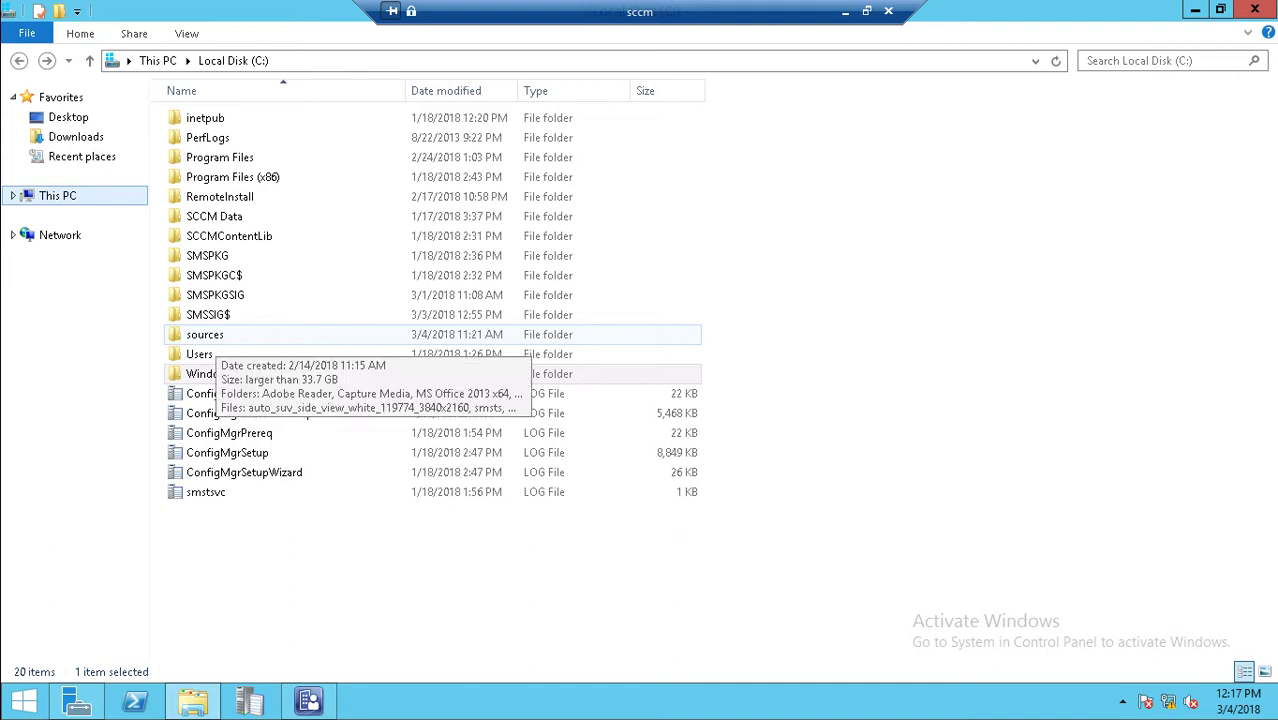
Examine the installation files in C:\sources\Office_2010_PROF_64bit and close the folder window
double_click(215, 336)
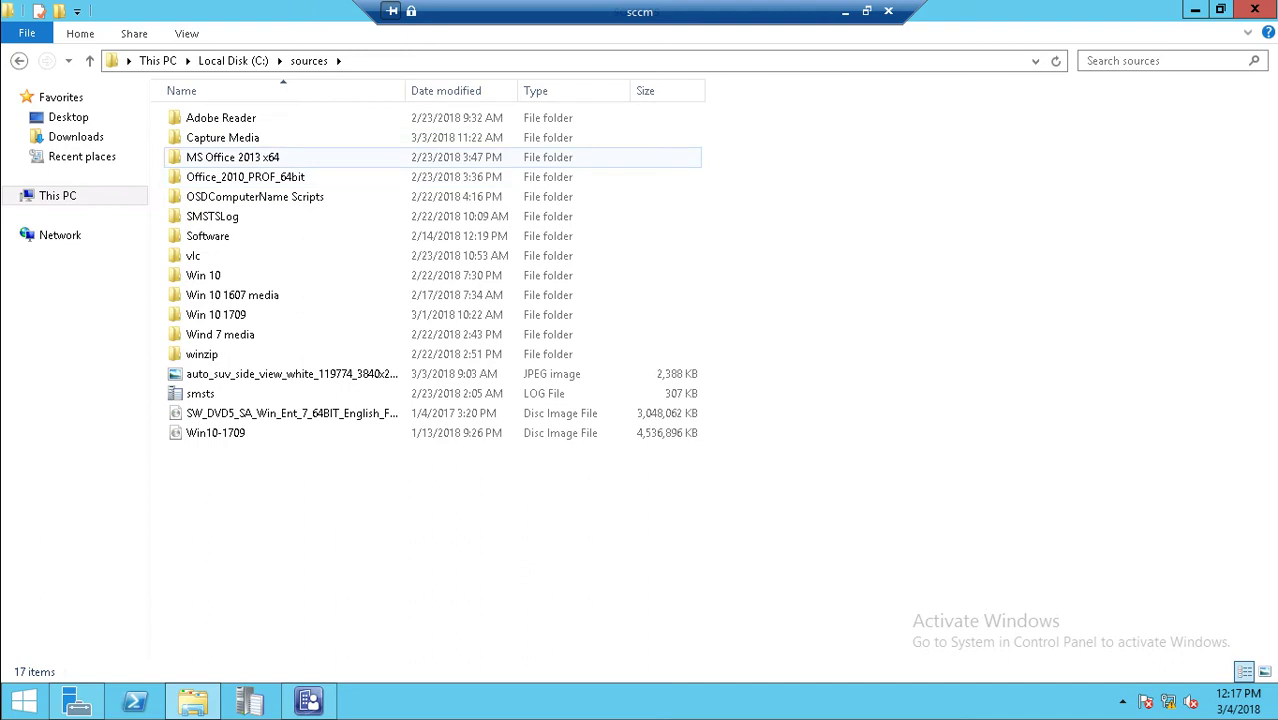
double_click(245, 177)
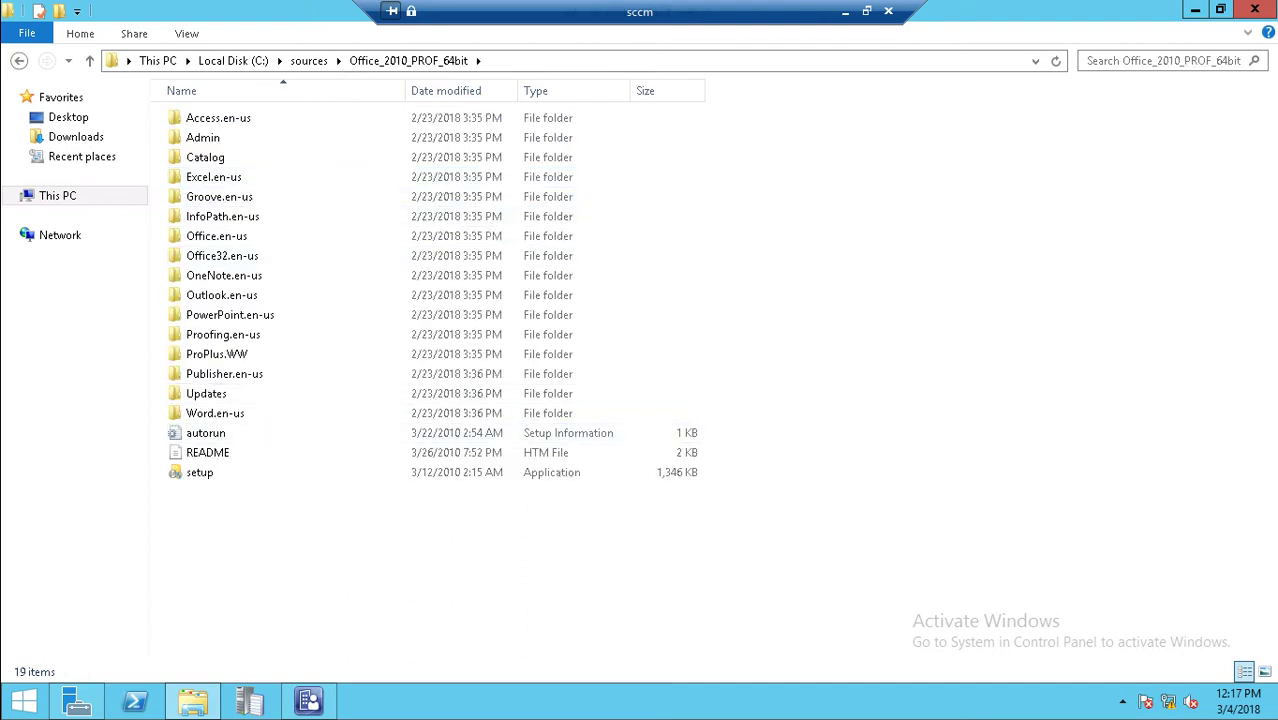
left_click(1254, 9)
right_click(886, 219)
left_click(929, 273)
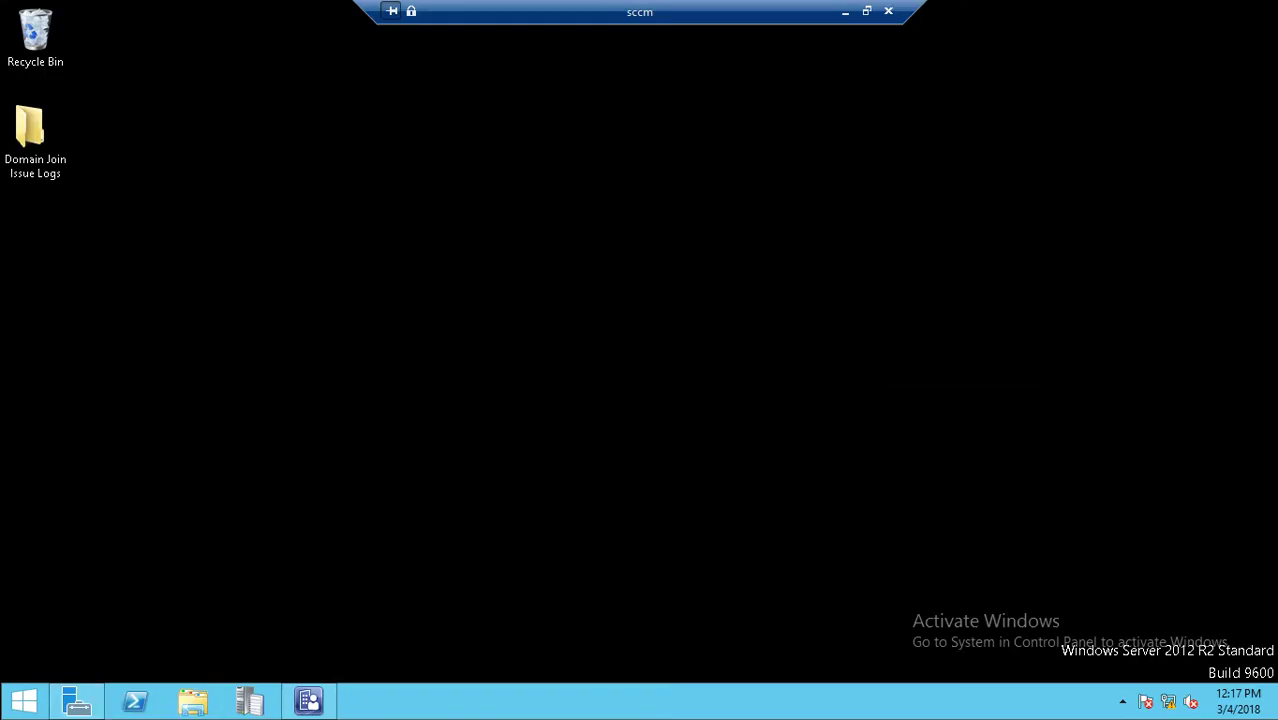
Search for cmd and run Command Prompt as administrator
key("super")
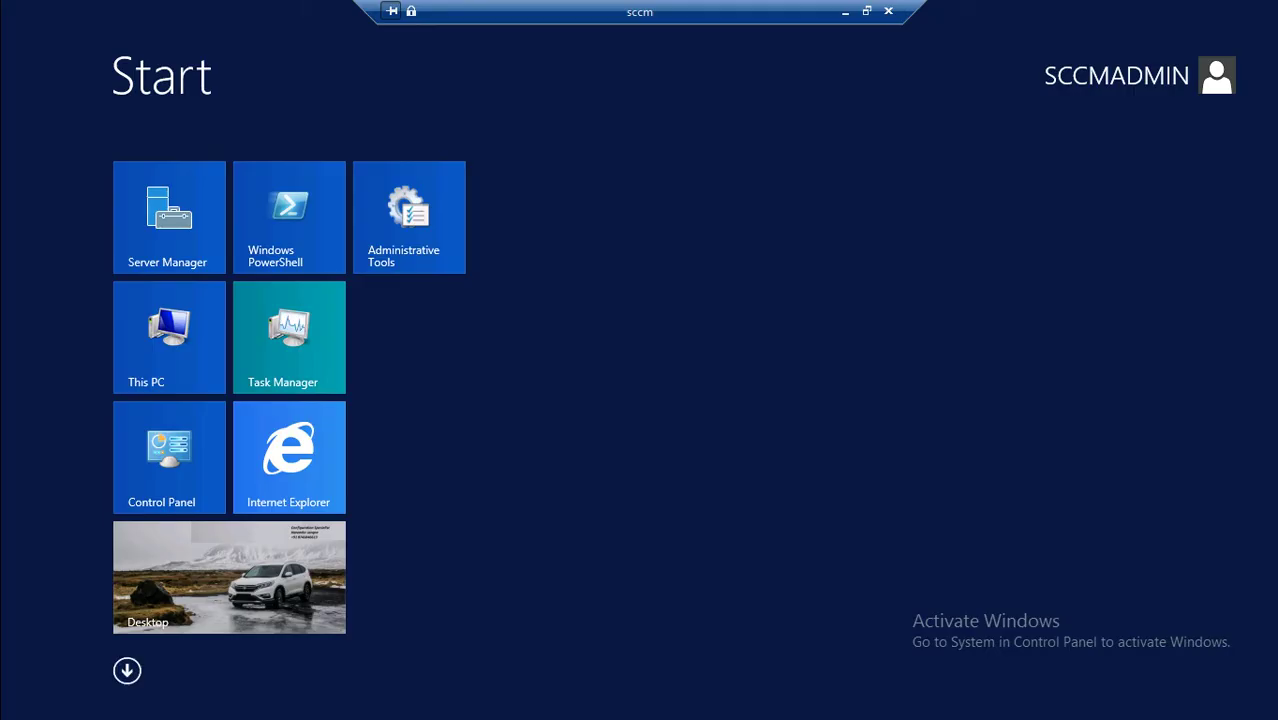
type("cmd")
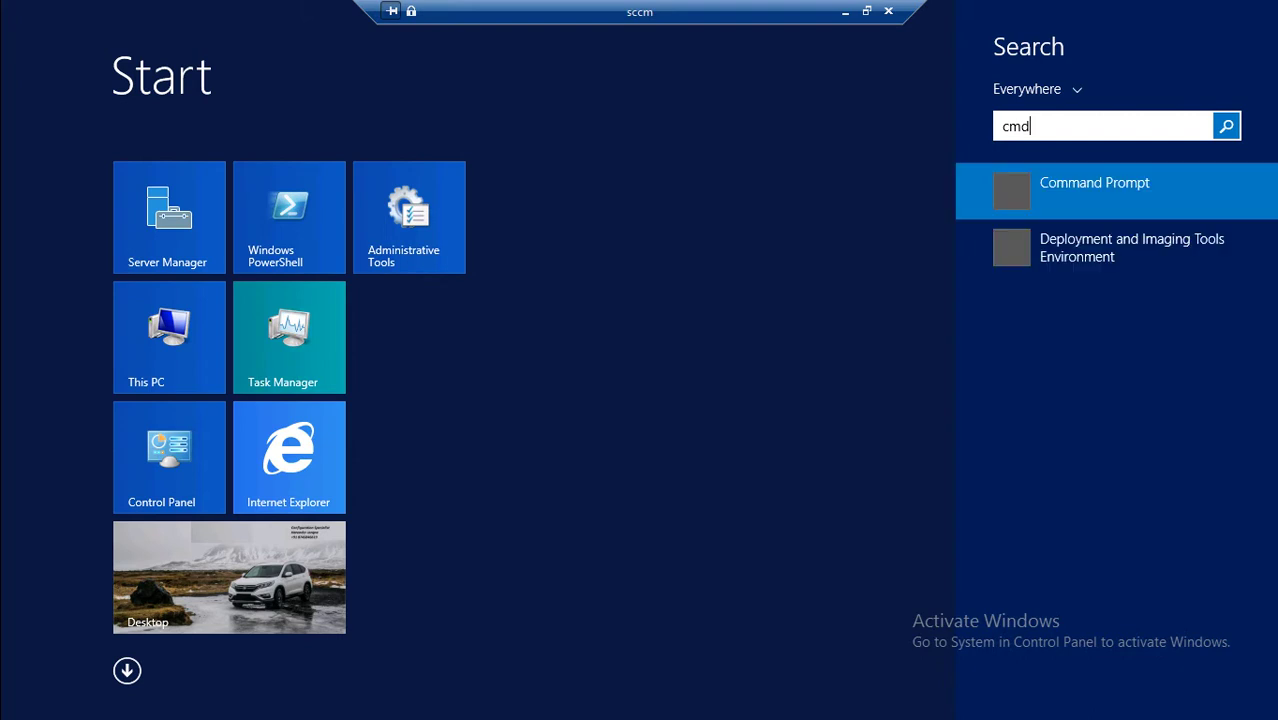
right_click(1009, 195)
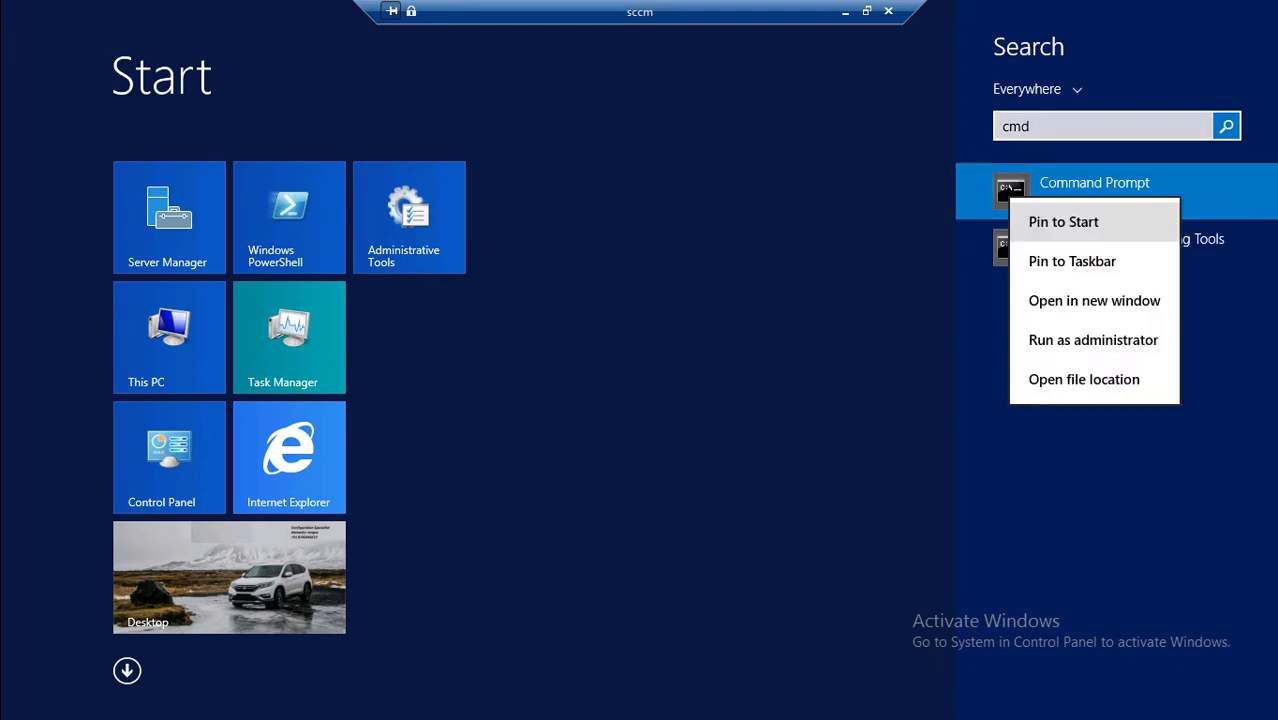
key("Down")
key("Down")
key("Down")
key("Return")
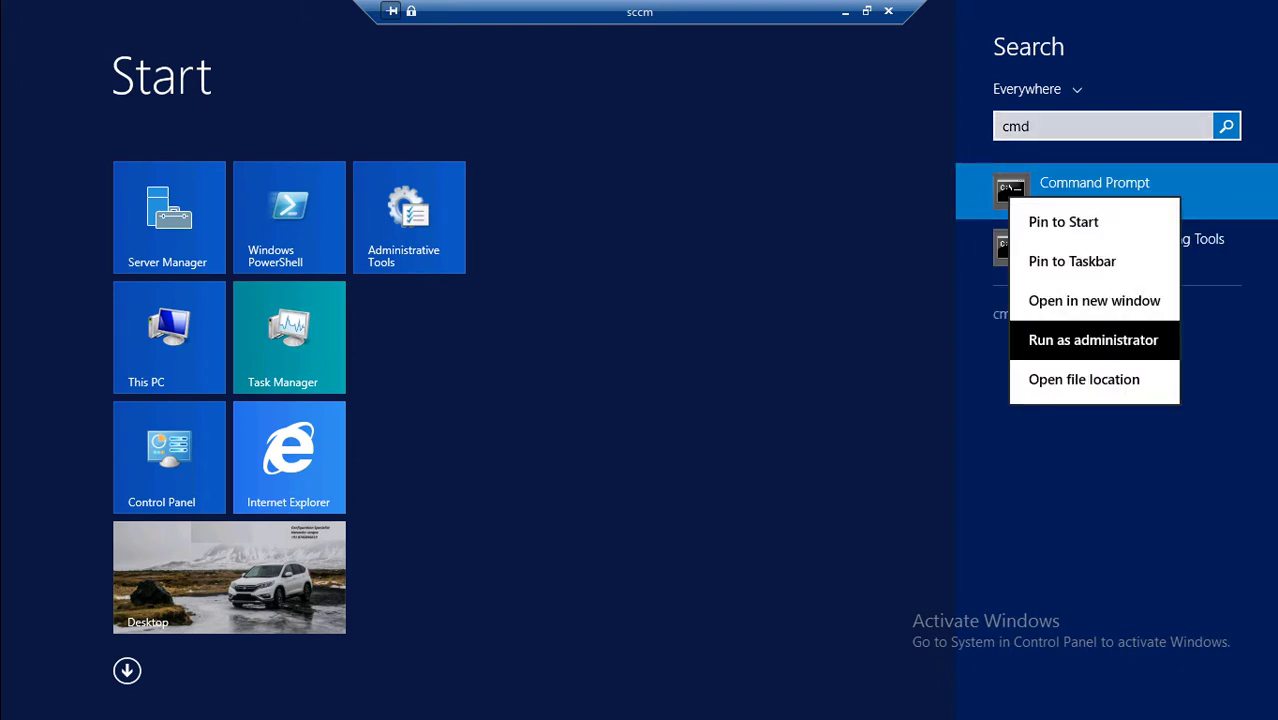
key("Return")
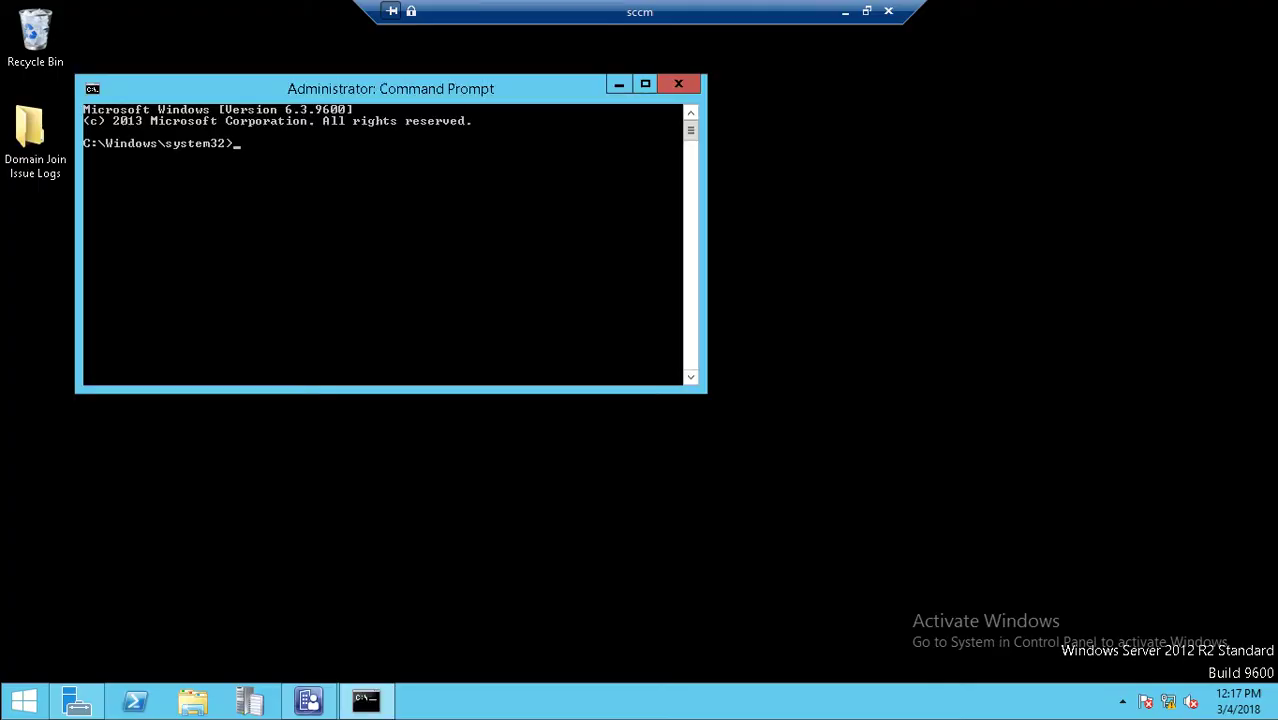
Browse to C:\sources\Office_2010_PROF_64bit in File Explorer and locate the setup application
key("super+e")
left_click(280, 264)
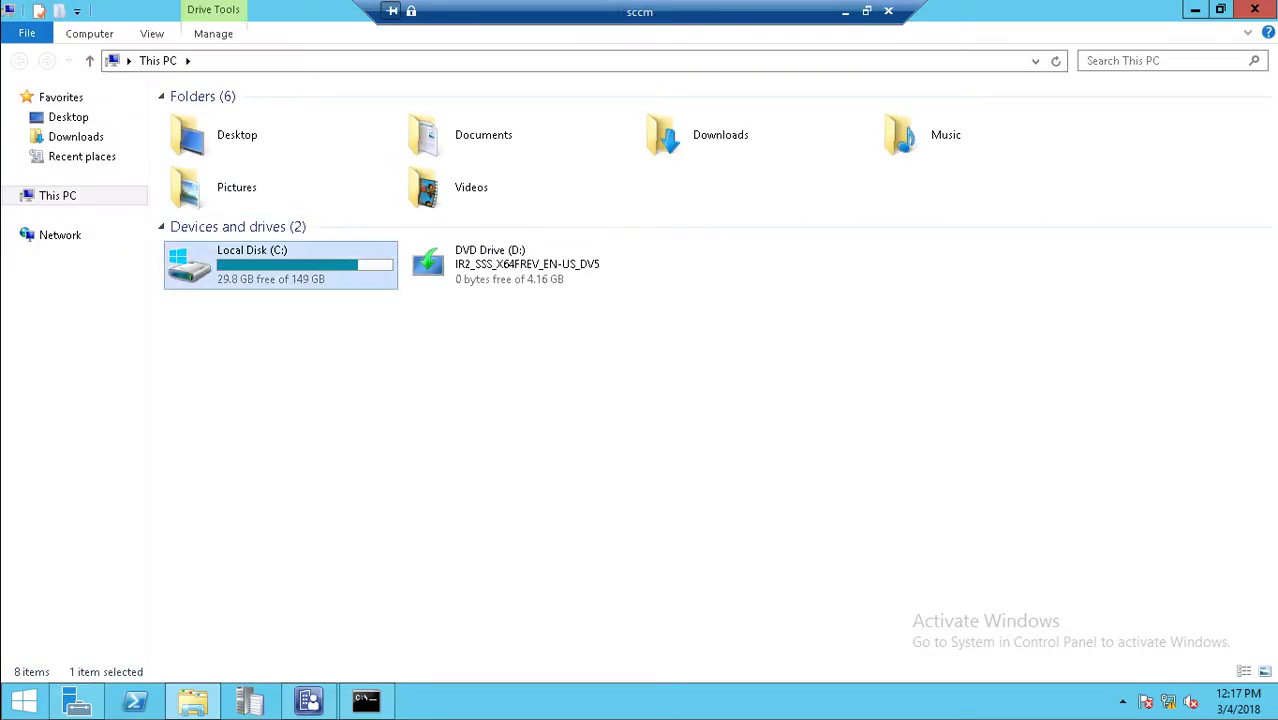
double_click(280, 262)
left_click(240, 334)
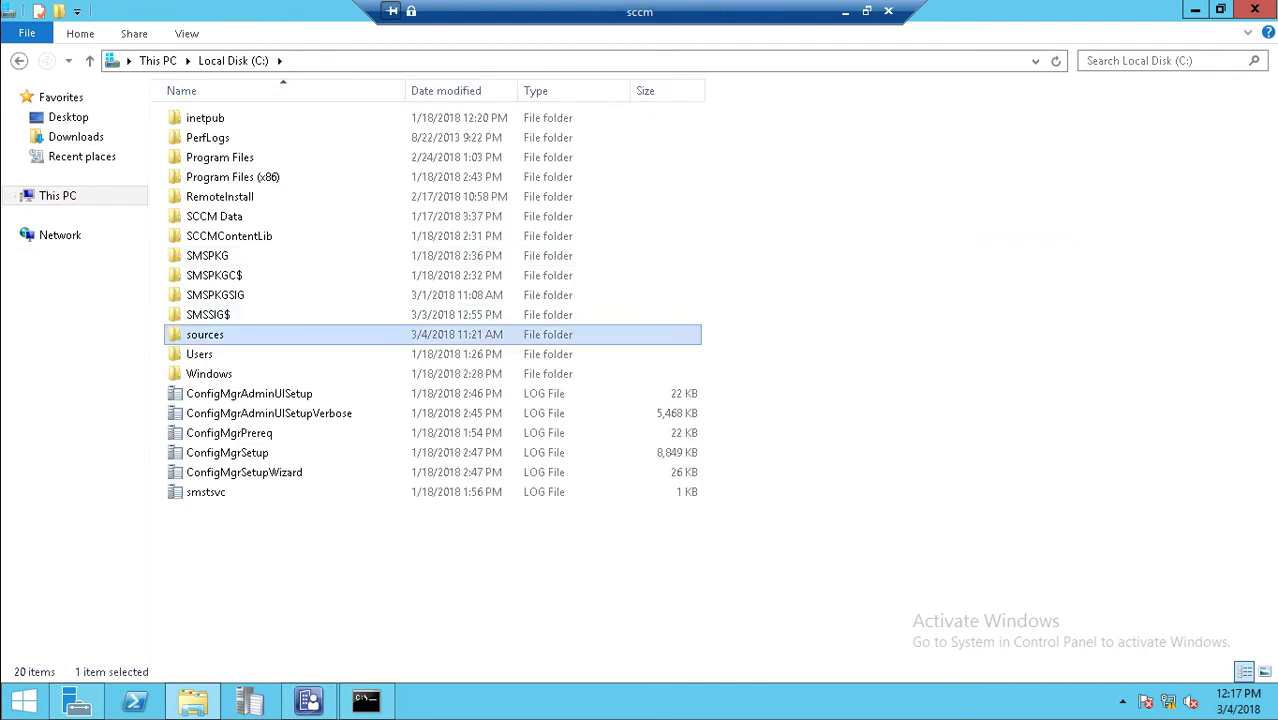
key("Return")
key("o")
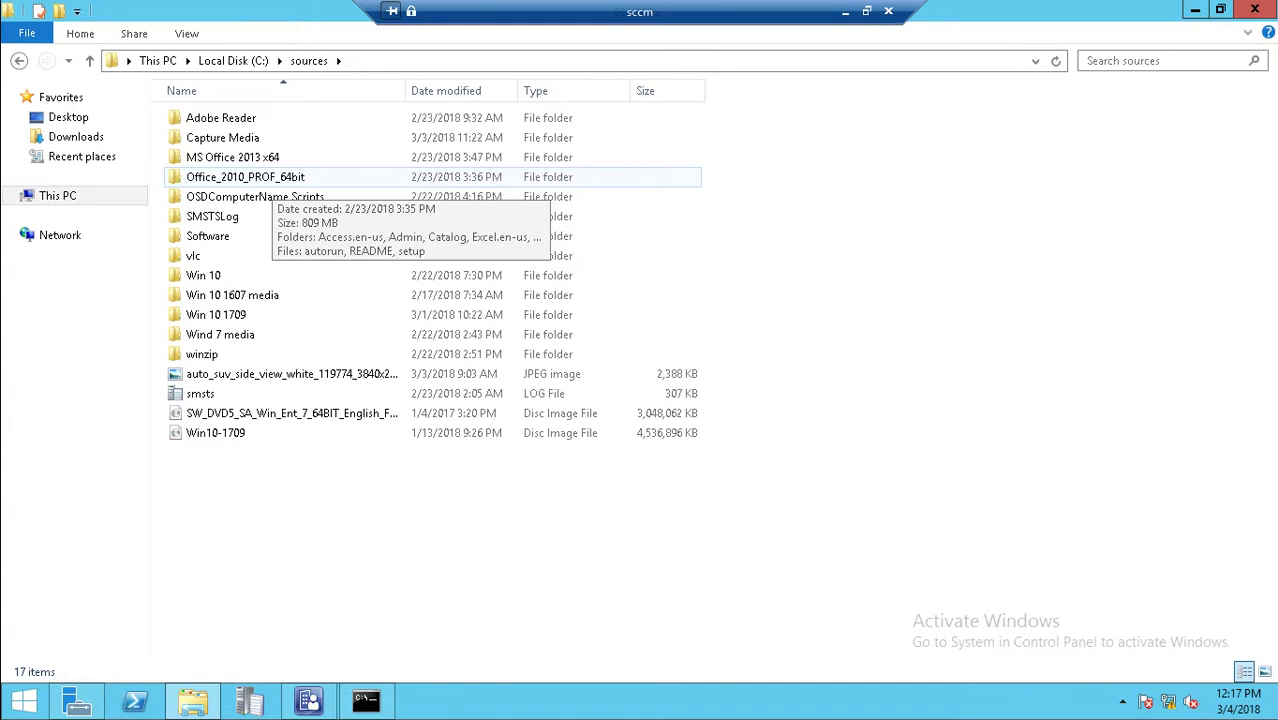
key("Return")
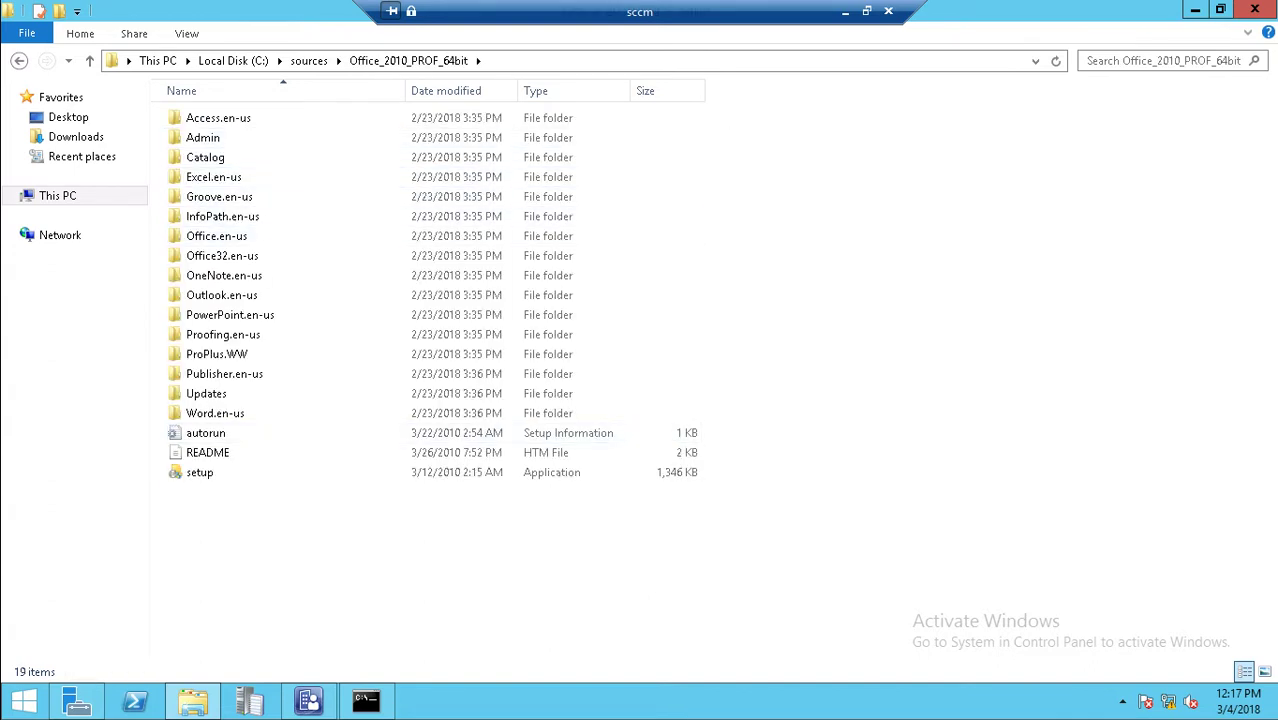
key("s")
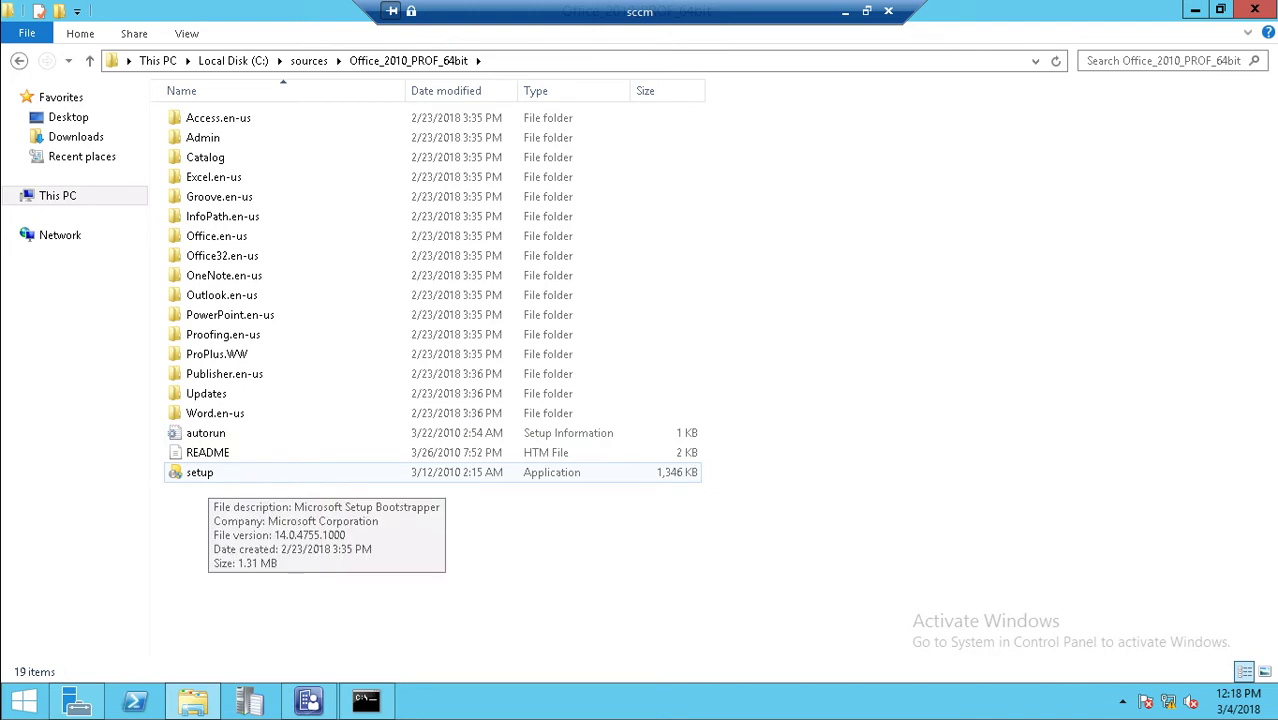
key("Return")
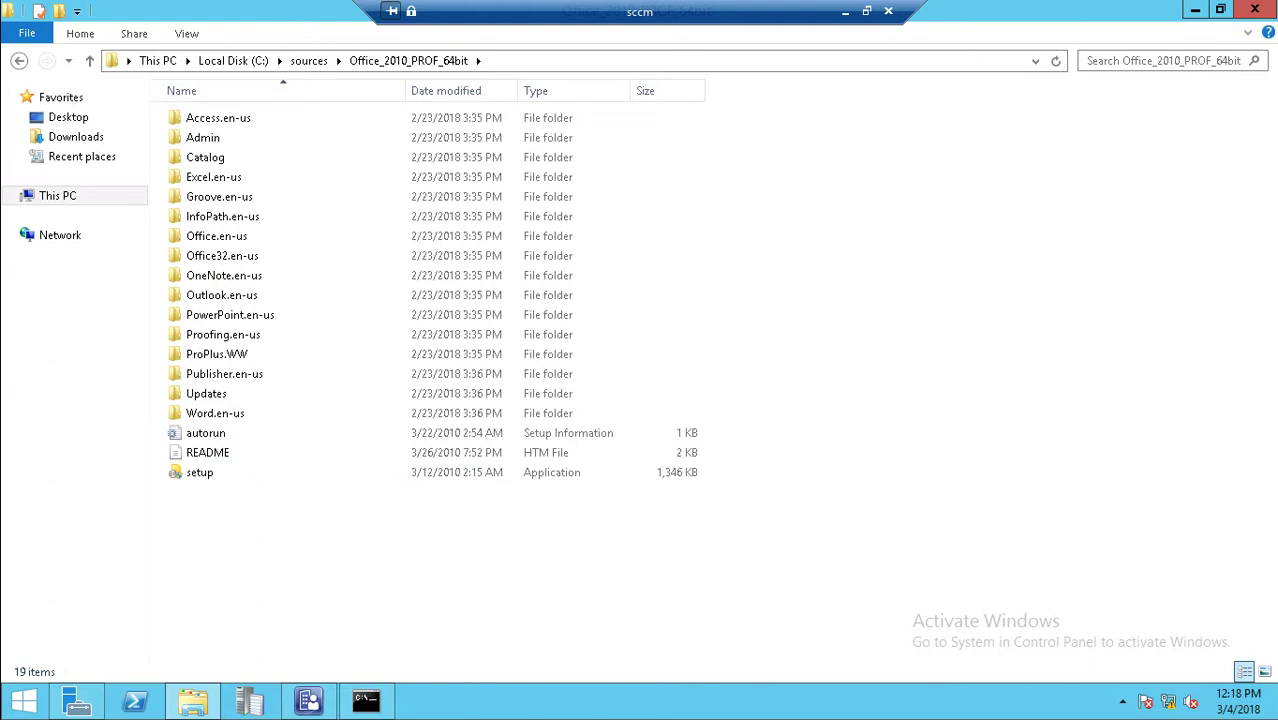
Open a blank Notepad document in a maximized window
key("super+r")
type("notepad")
key("Return")
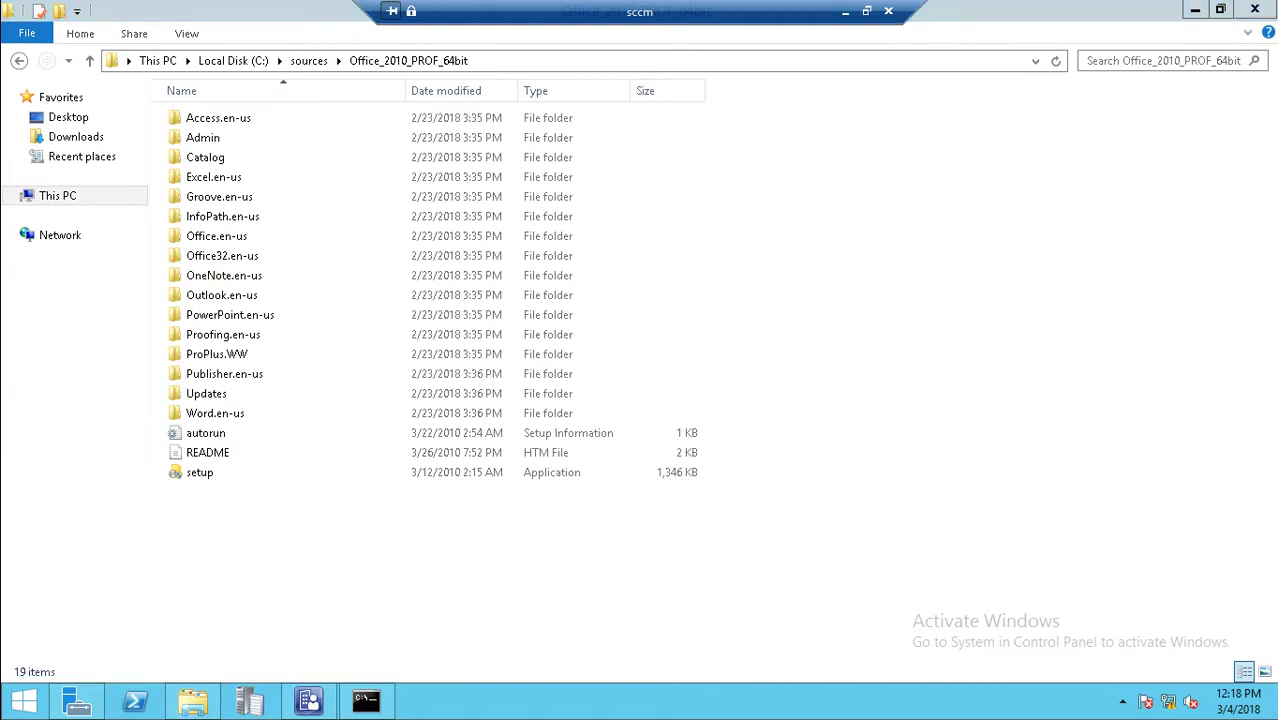
key("alt+space")
type("x")
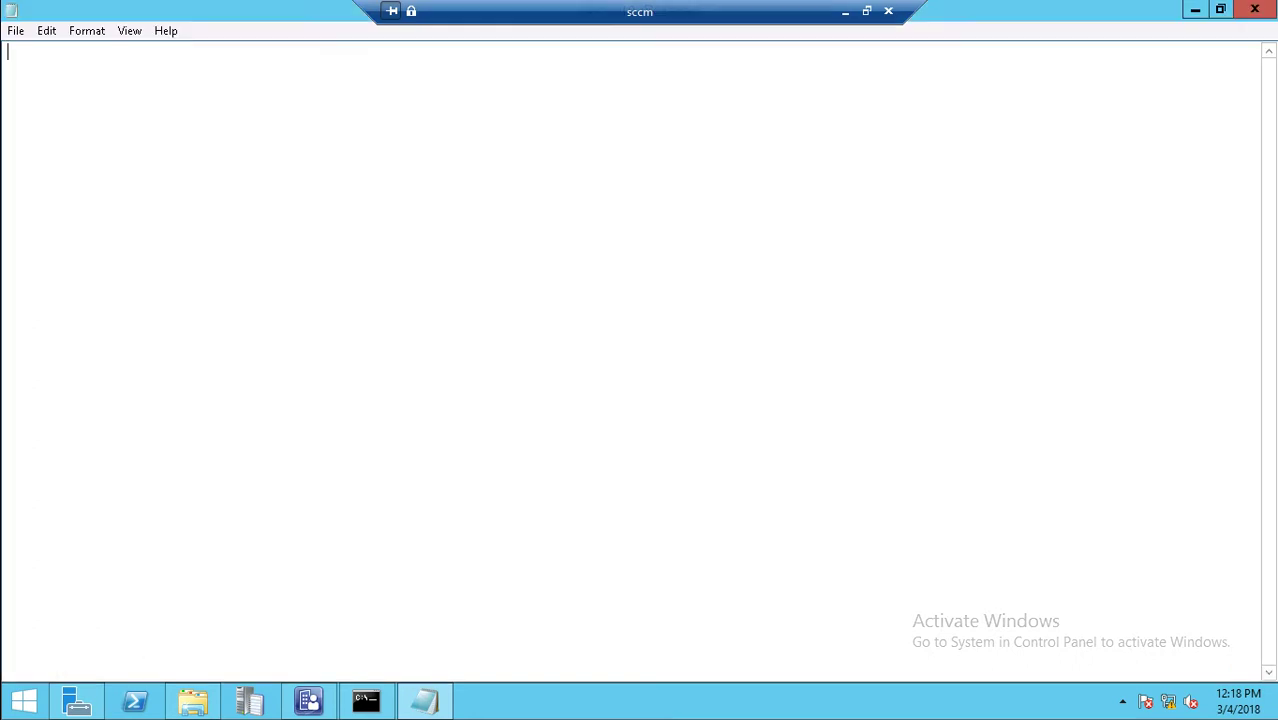
Write the line "1. Office Customization Tool" in Notepad and dismiss the color scheme prompt, keeping the current scheme permanently
type("1. Office Customizat")
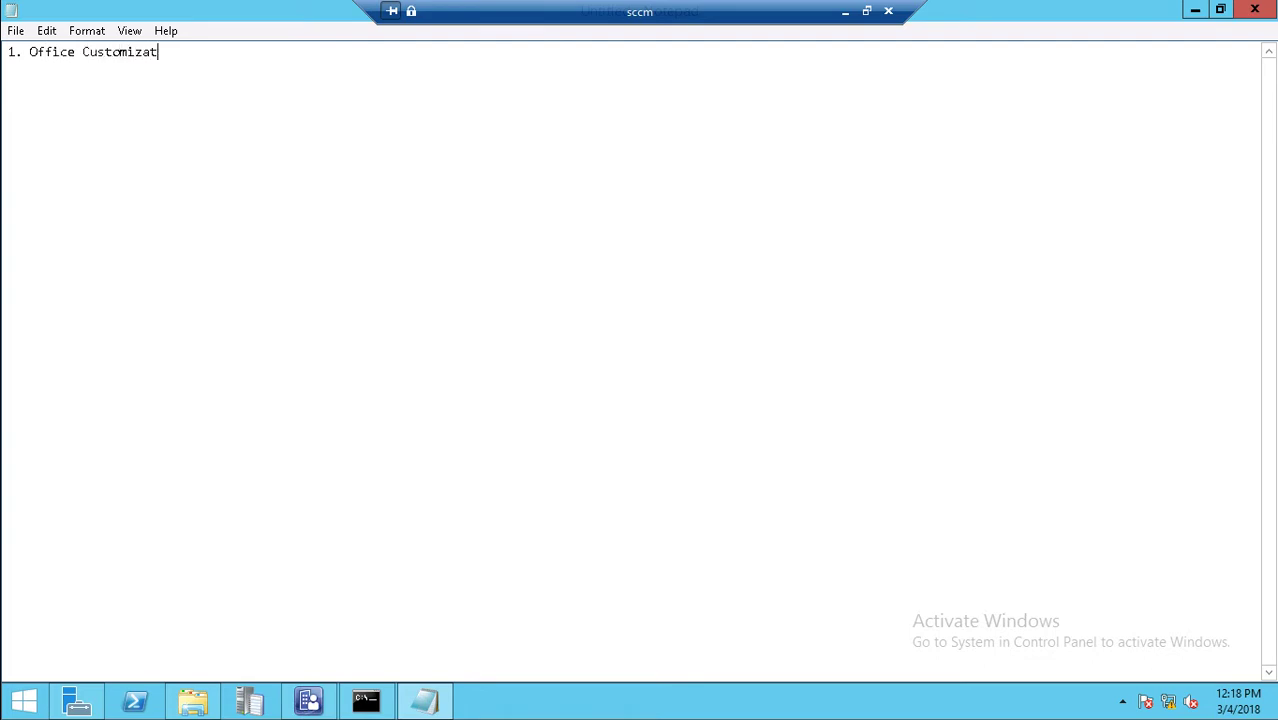
type("ion Tooll")
key("BackSpace")
key("Return")
key("Return")
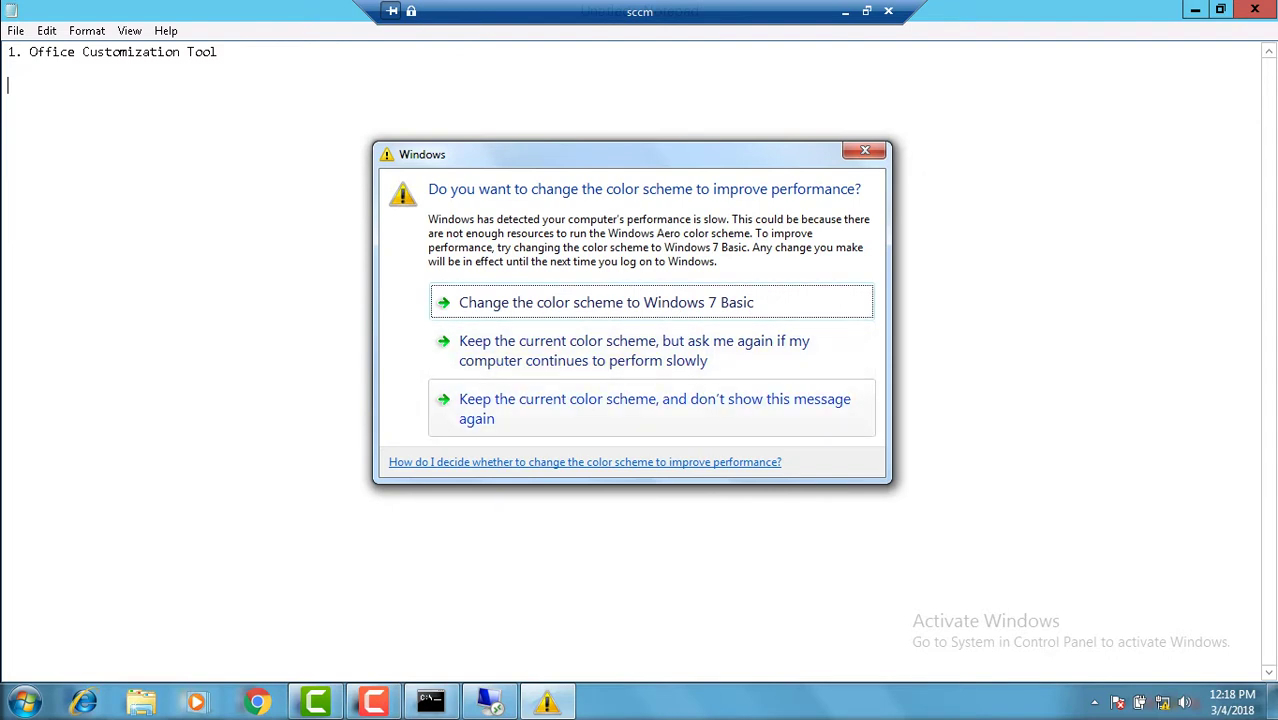
left_click(650, 408)
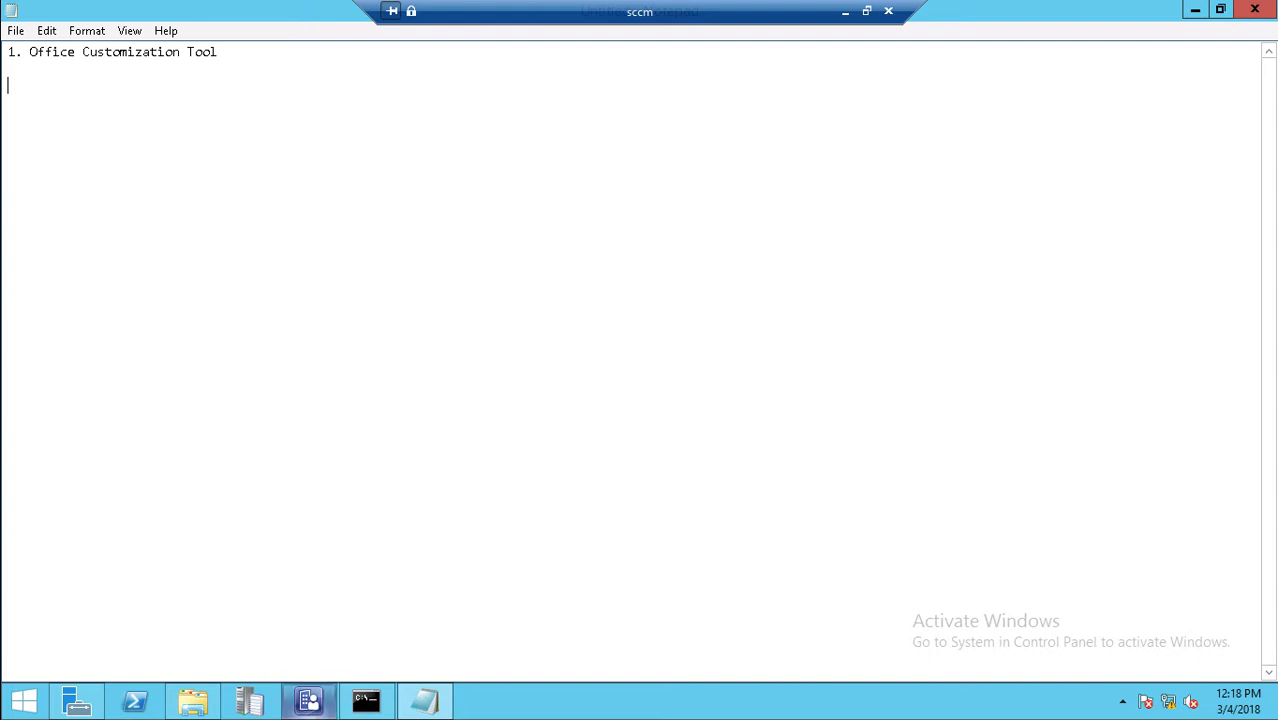
Change the Command Prompt directory to the drive root and into "sources\MS Office 2013 x64"
left_click(308, 701)
left_click(365, 700)
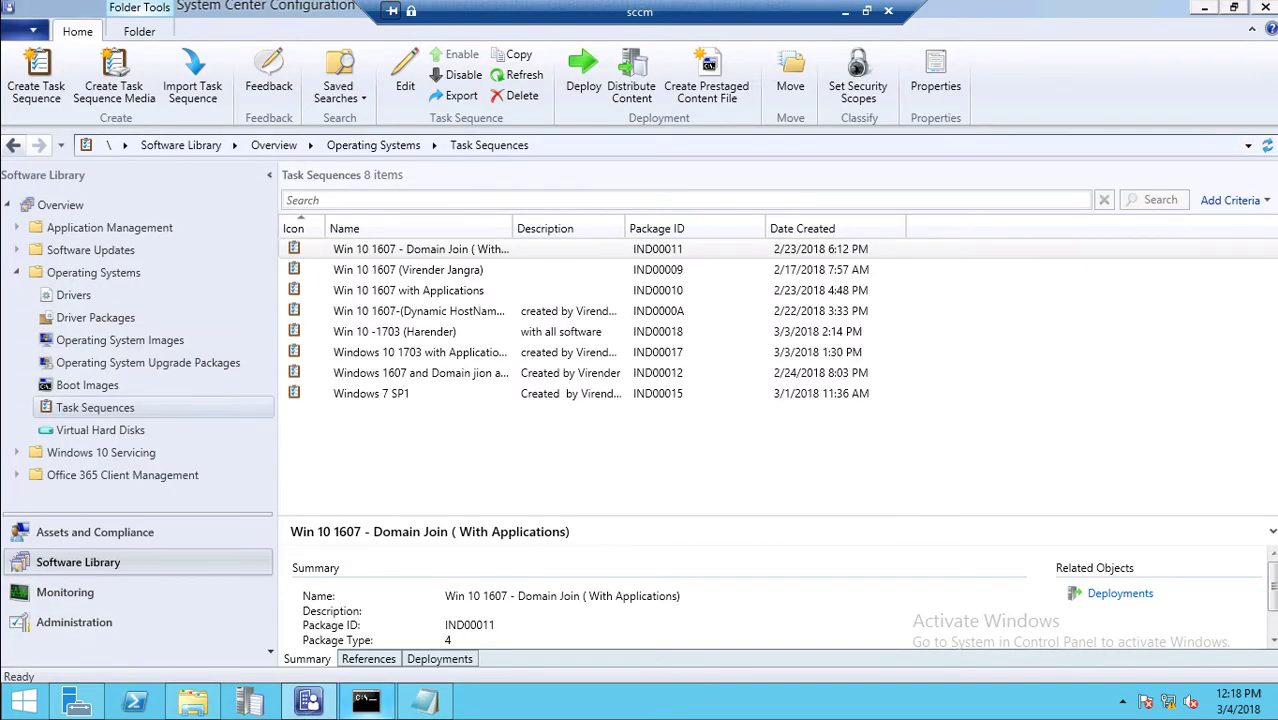
type("cd \\")
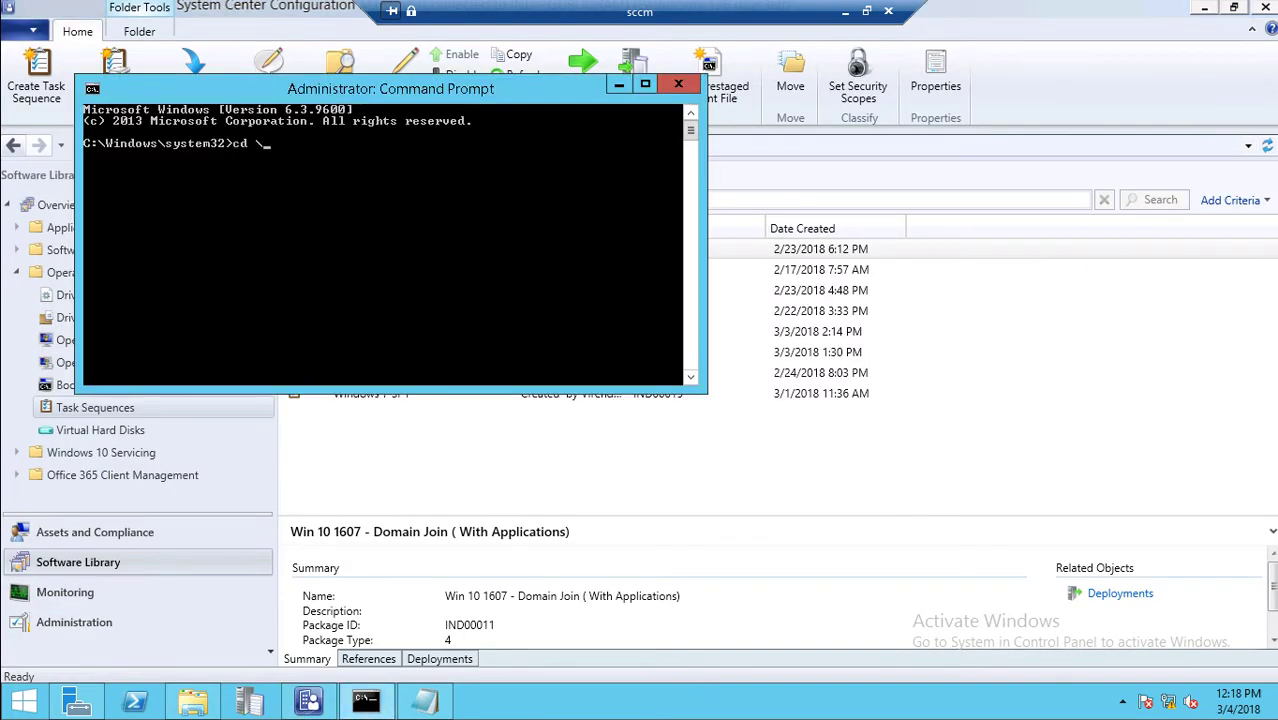
key("Return")
type("cd sources\\")
key("Tab")
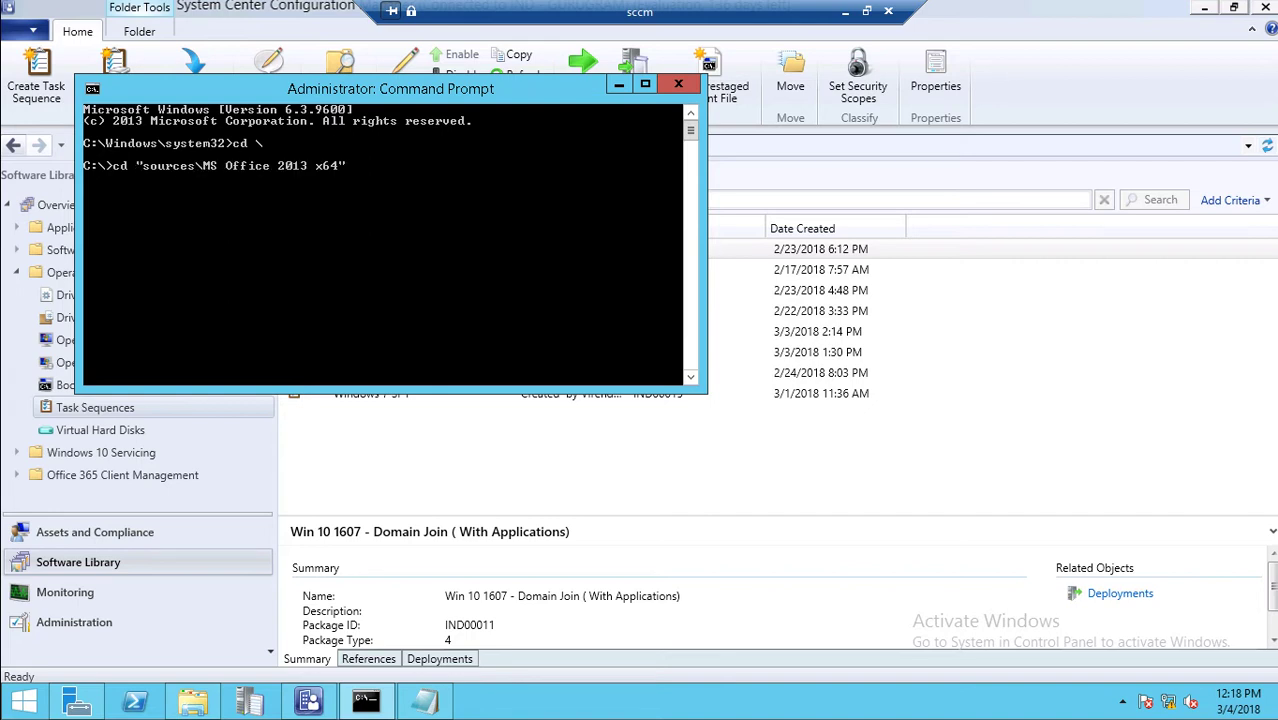
key("Return")
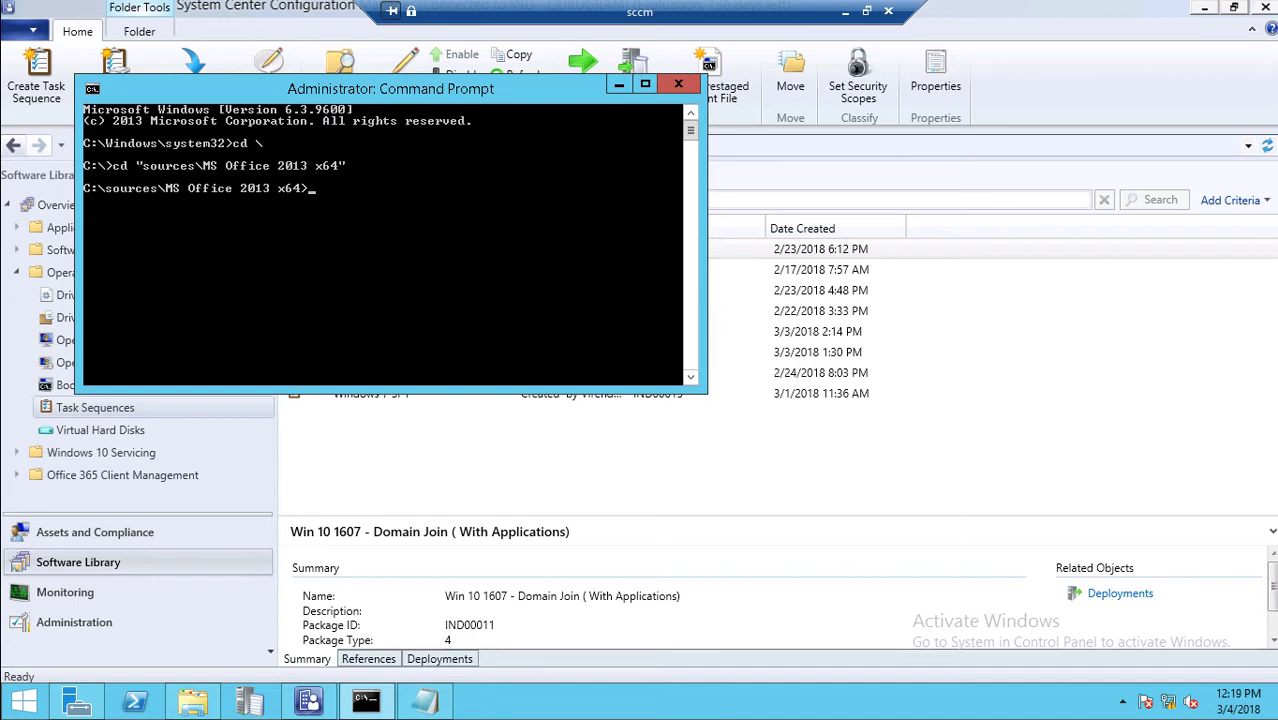
Go up to sources, change into Office_2010_PROF_64bit and enter setup.exe /admin without running it
type("cd ..")
key("Return")
type("cd Off")
key("Tab")
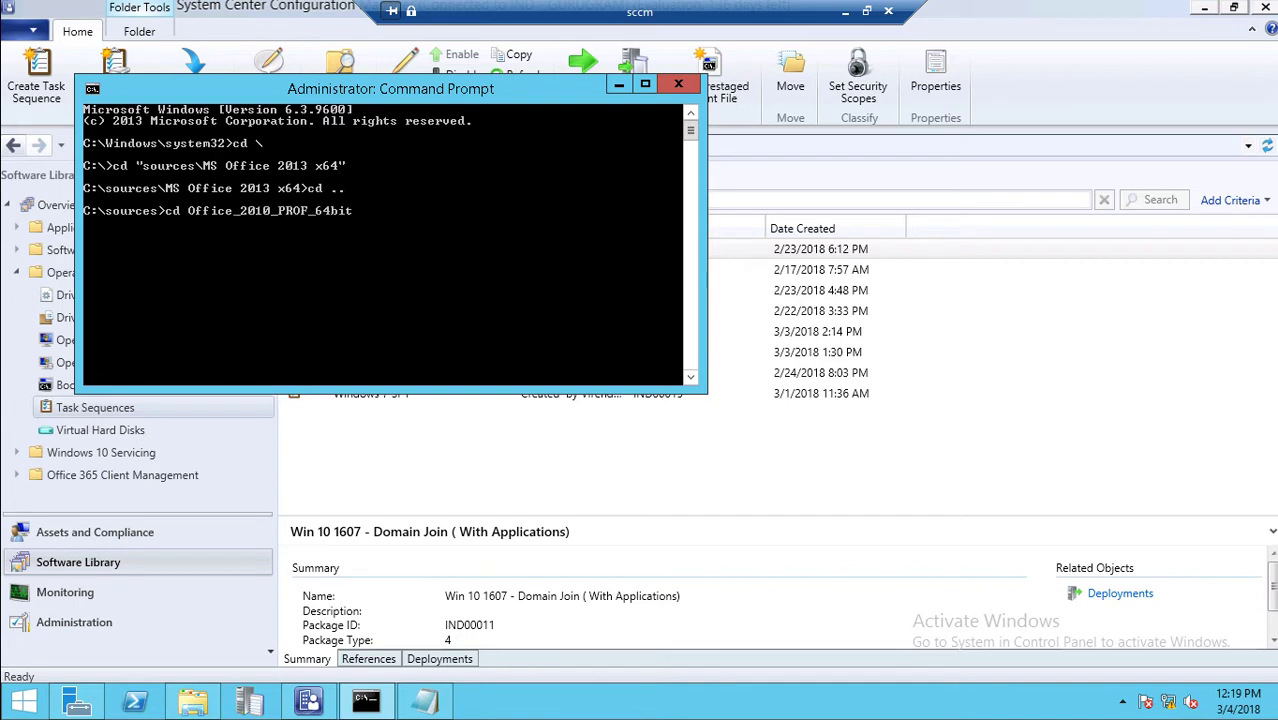
key("Return")
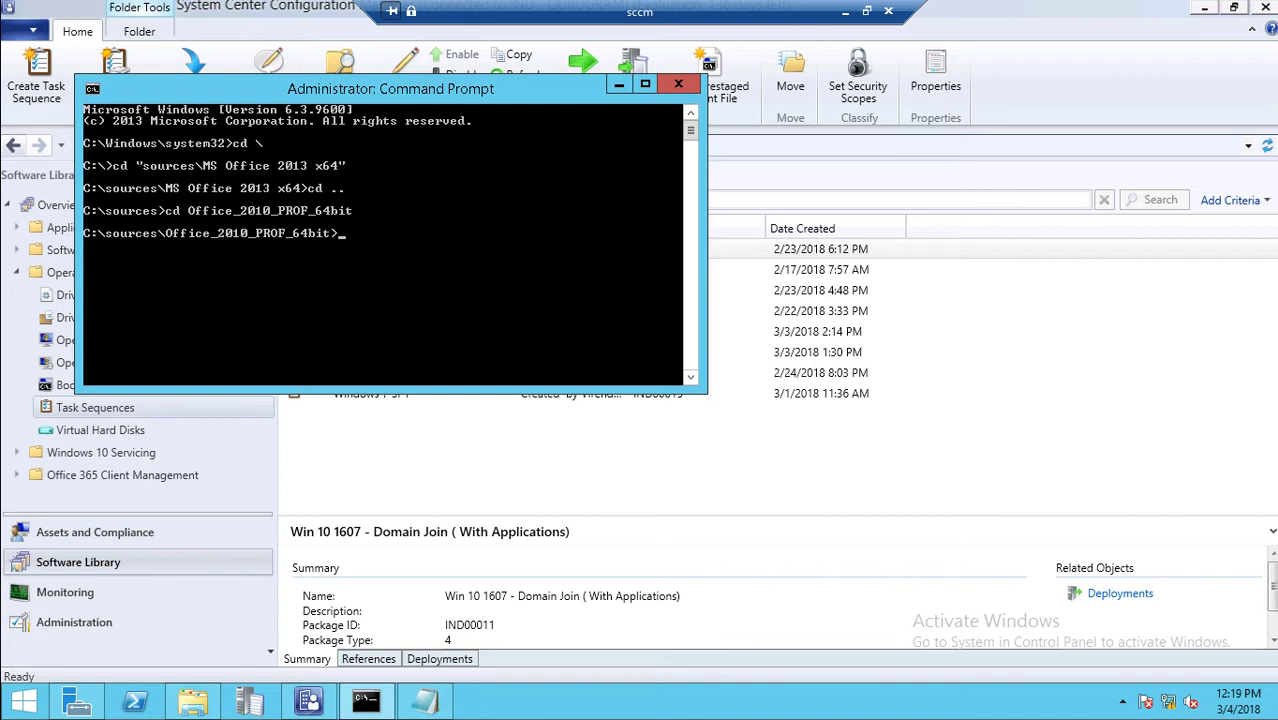
type("setup.exe /admin")
Show the Admin folder inside C:\sources\Office_2010_PROF_64bit in File Explorer
left_click(192, 701)
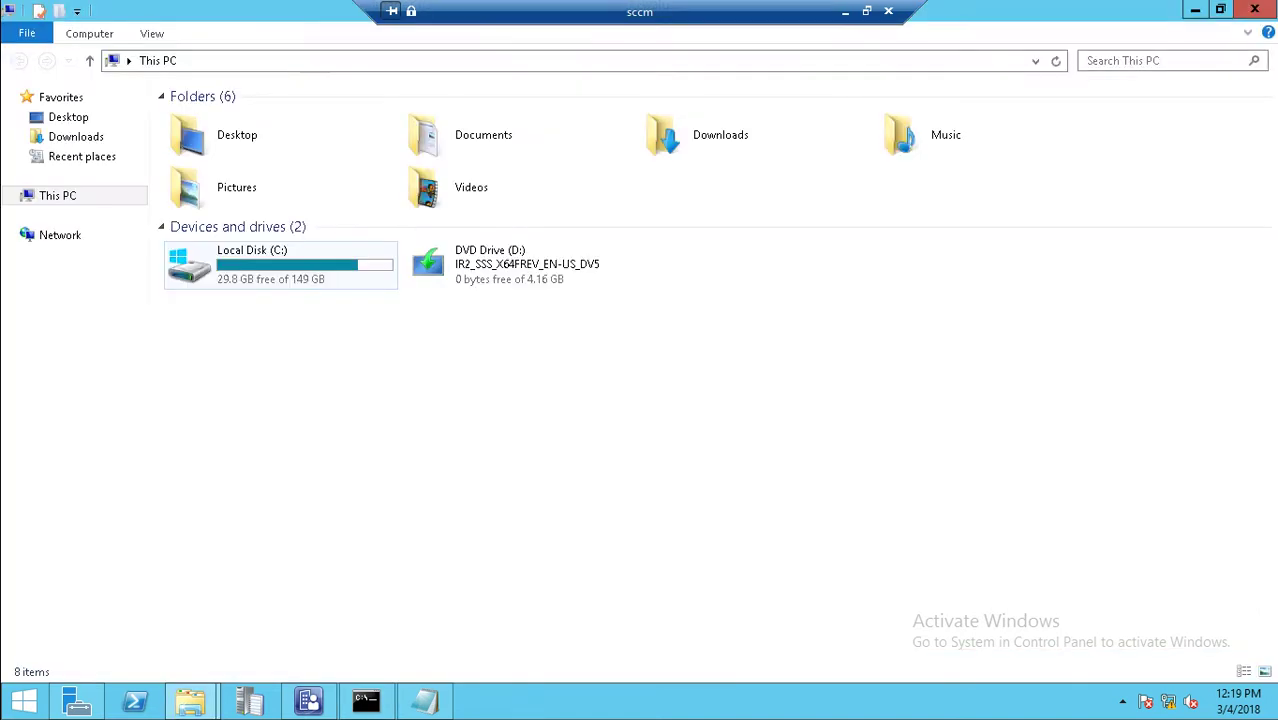
double_click(280, 272)
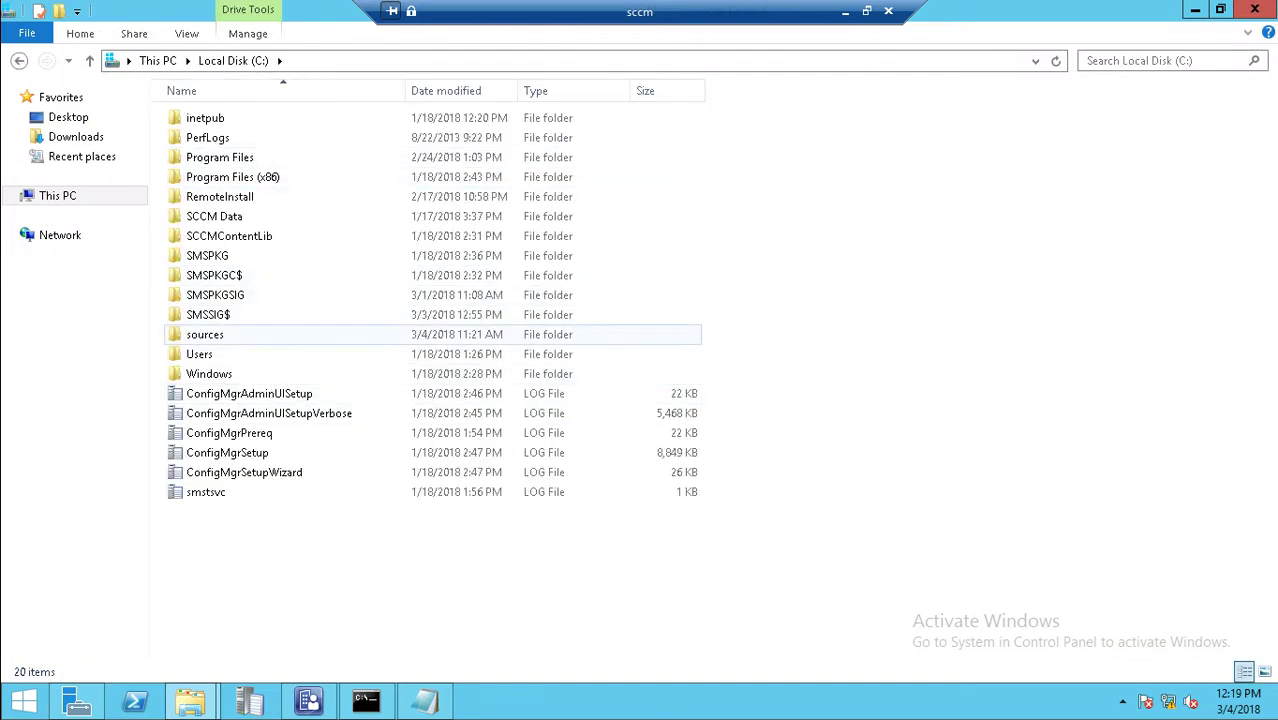
double_click(205, 334)
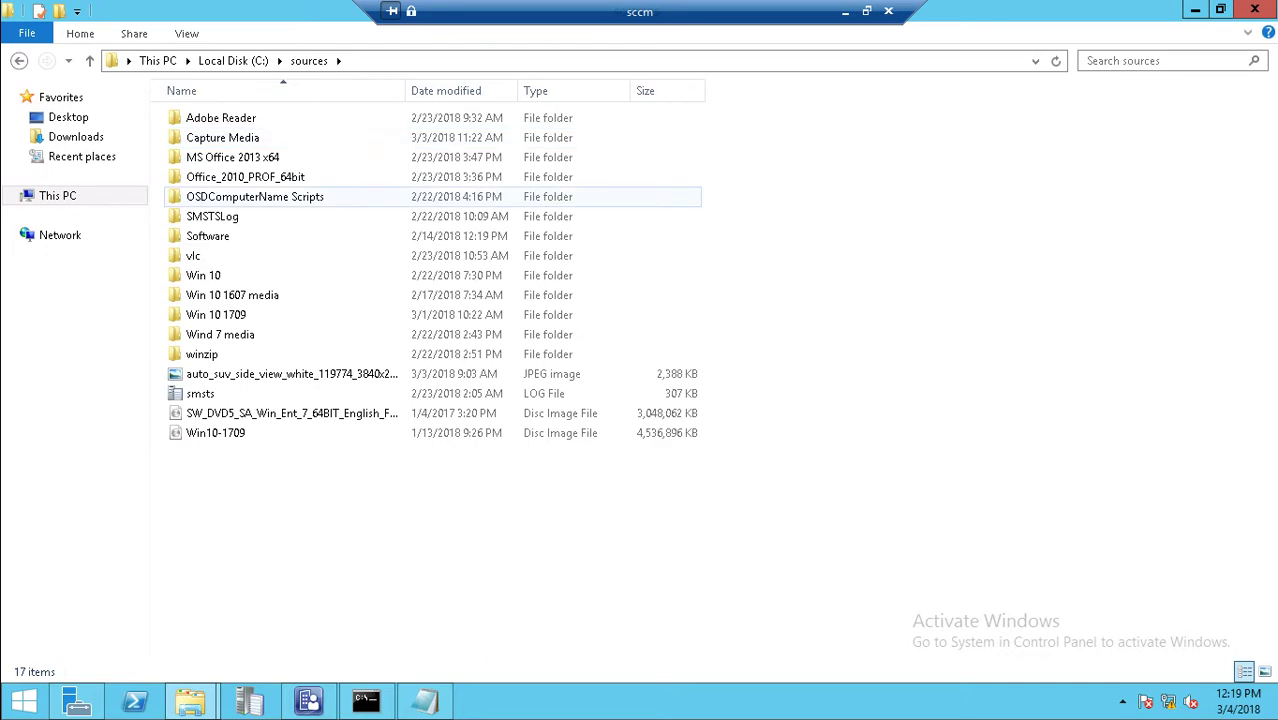
double_click(245, 177)
left_click(203, 137)
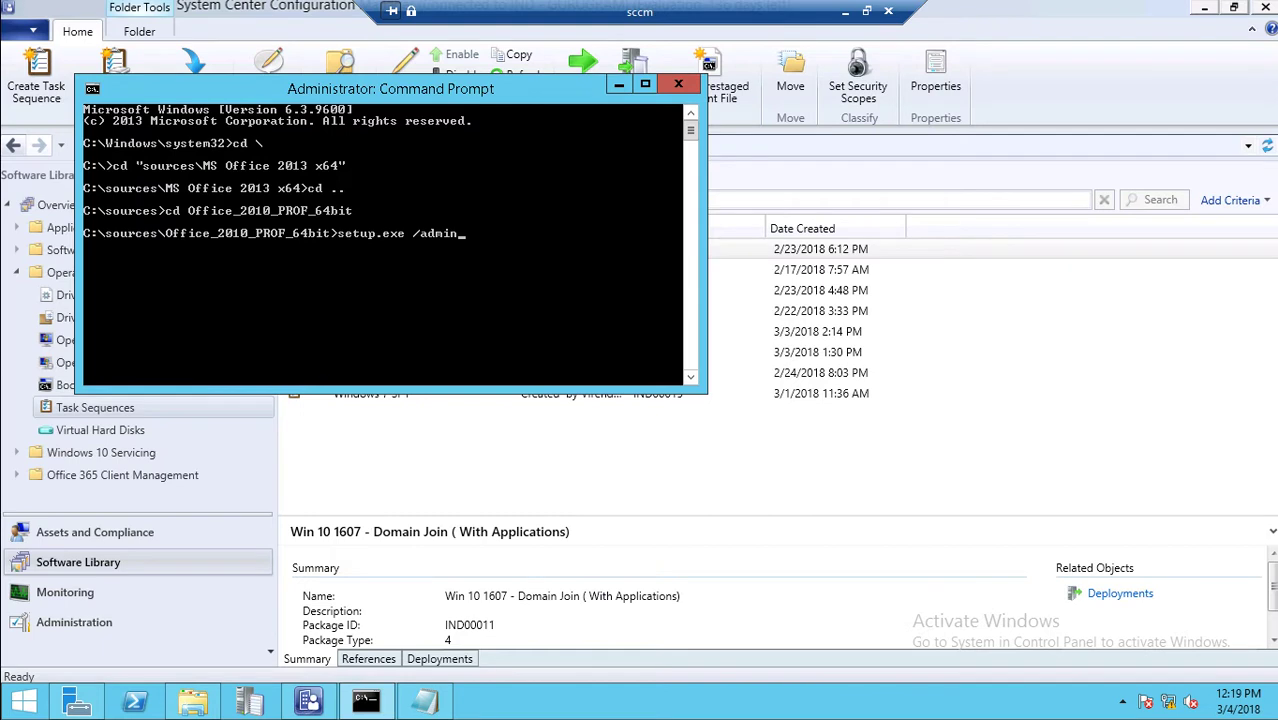
Launch the Office Customization Tool and create a new Setup customization file for Microsoft Office Professional Plus 2010 (64-bit)
key("Return")
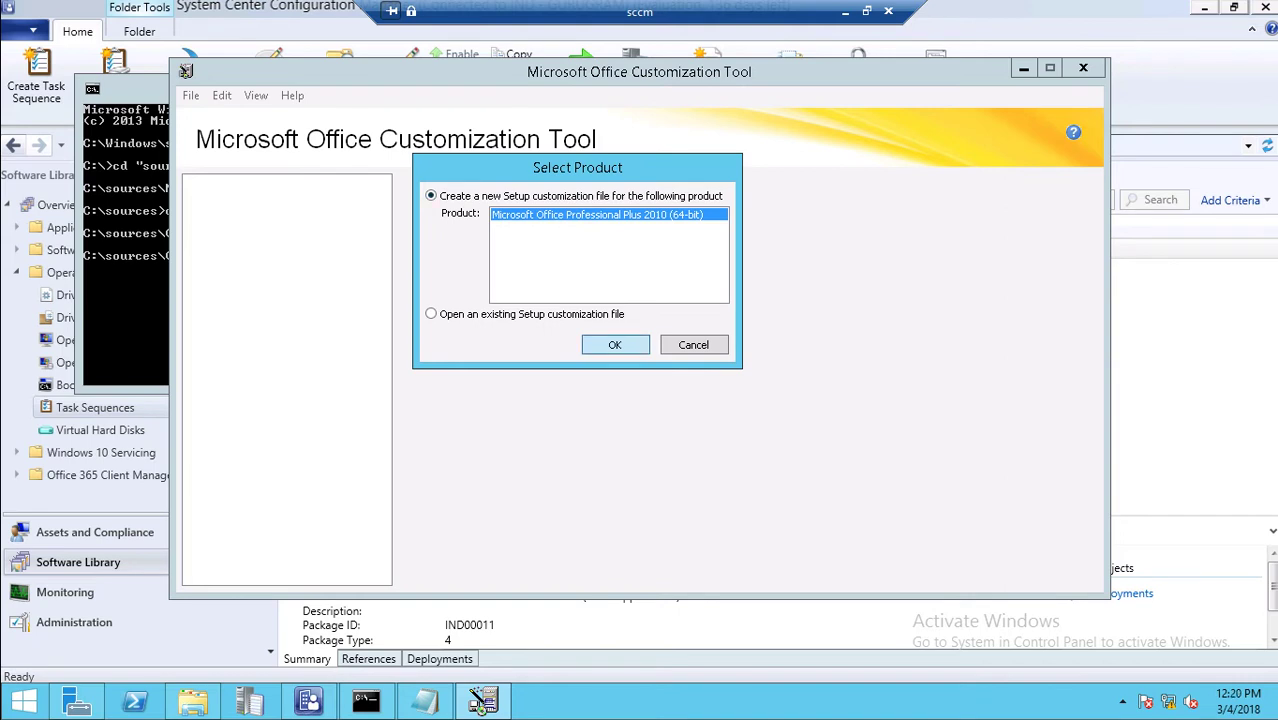
key("Return")
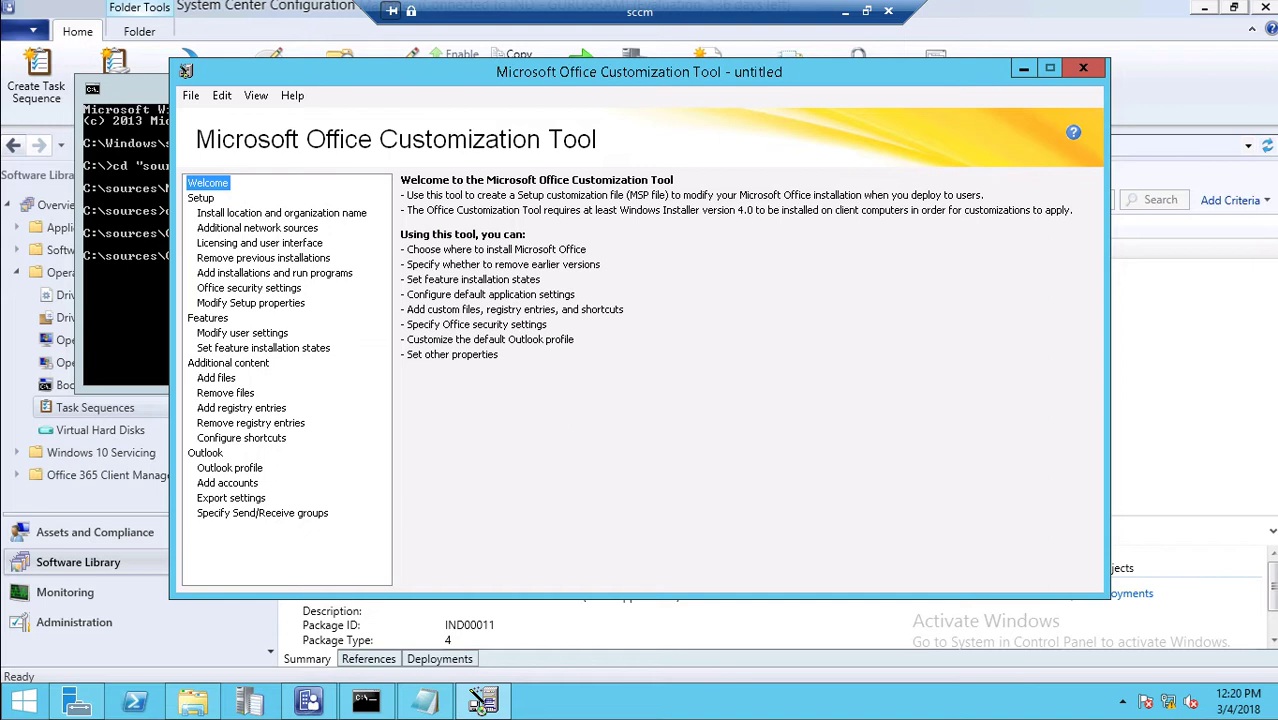
Set the organization name for the Office installation to ITHUB.COM followed by the person's full name in parentheses
left_click(281, 212)
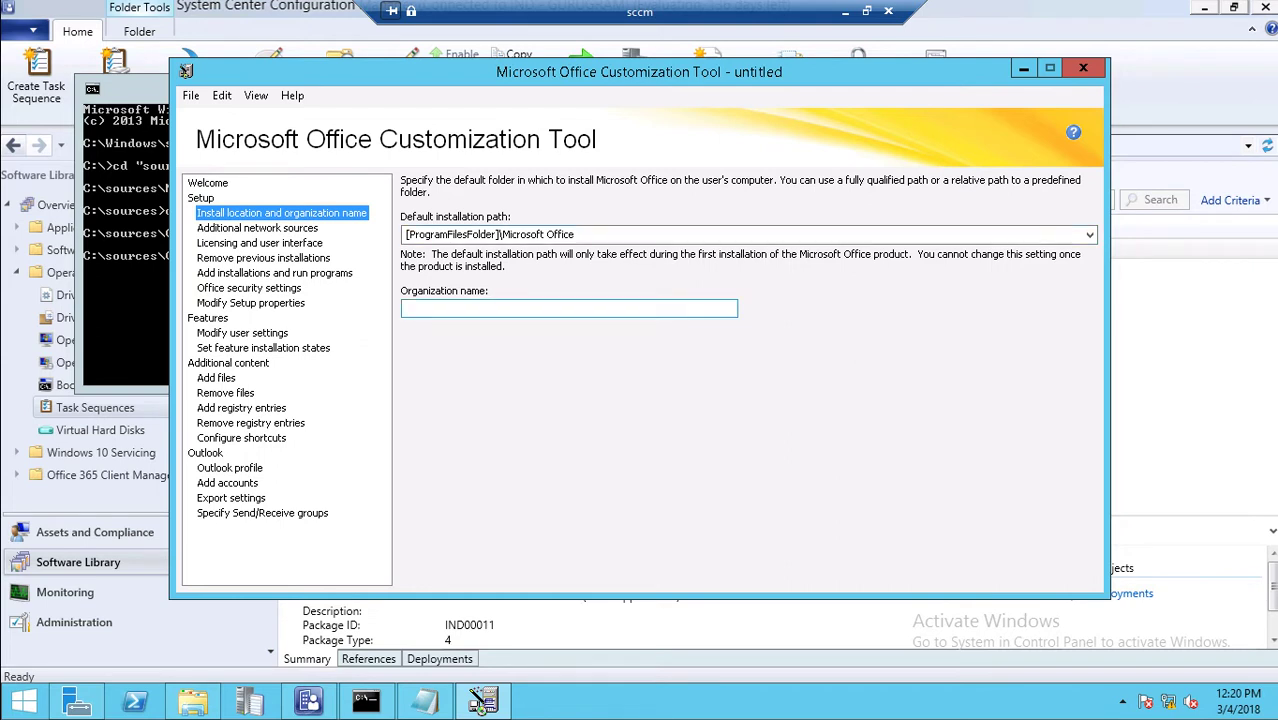
left_click(407, 308)
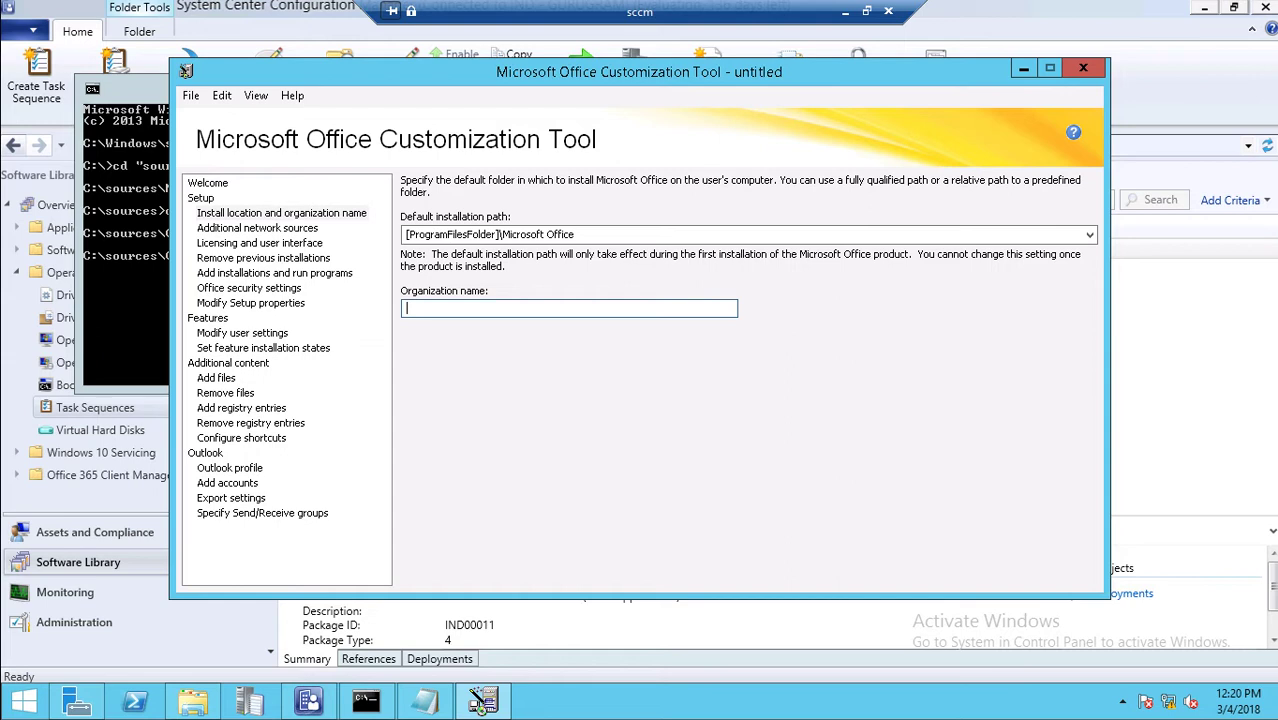
type("ITHUB.COM (Harender")
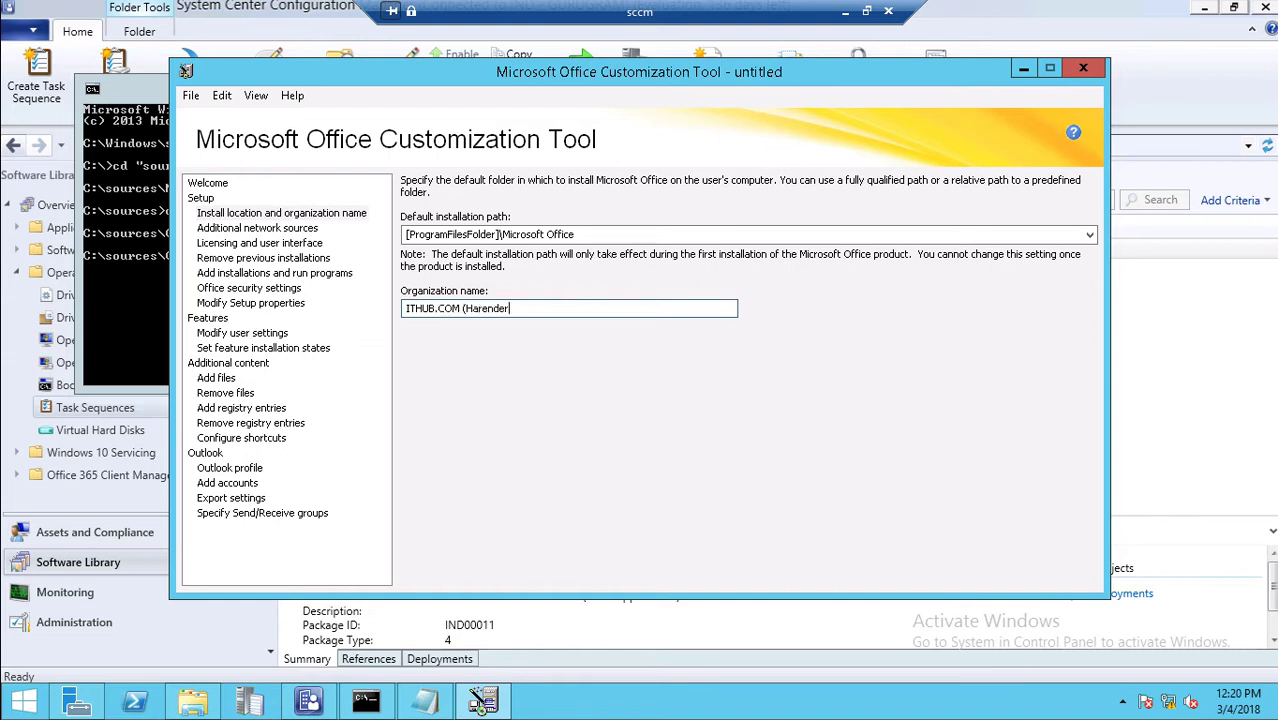
type(" Jangra)")
Keep the KMS client key for licensing and accept the License Agreement terms on behalf of users
left_click(259, 242)
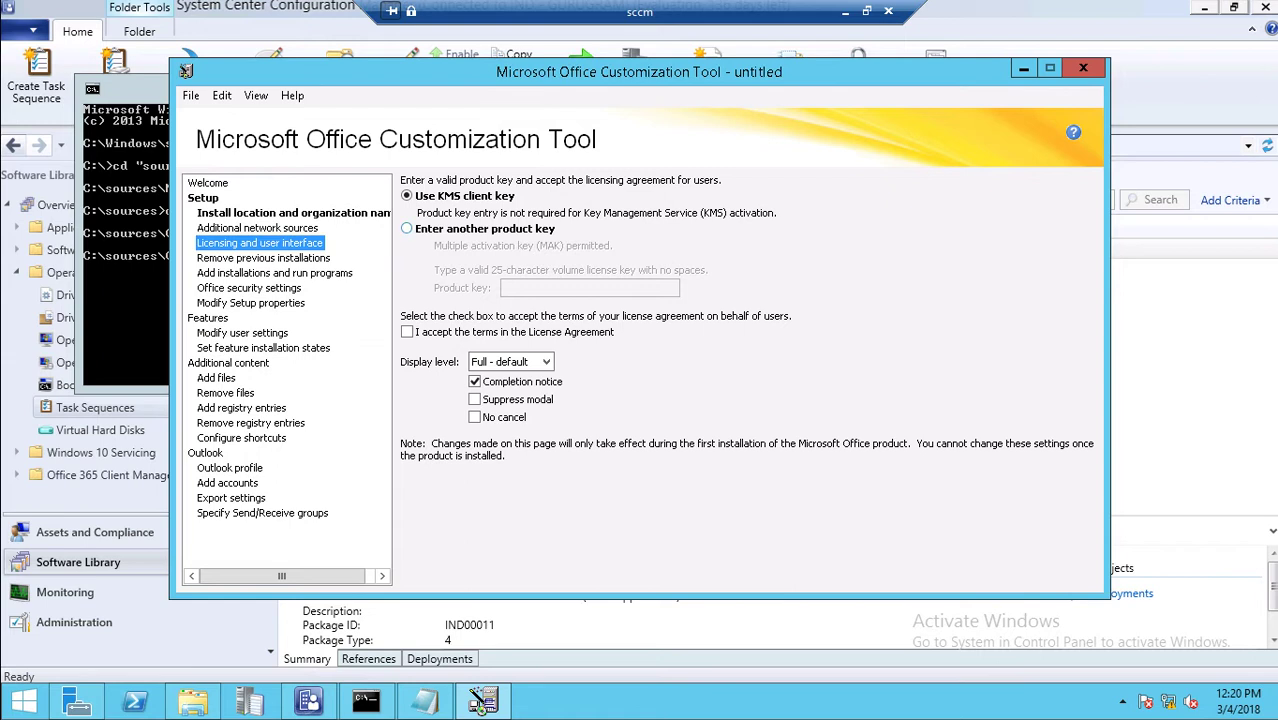
left_click(406, 228)
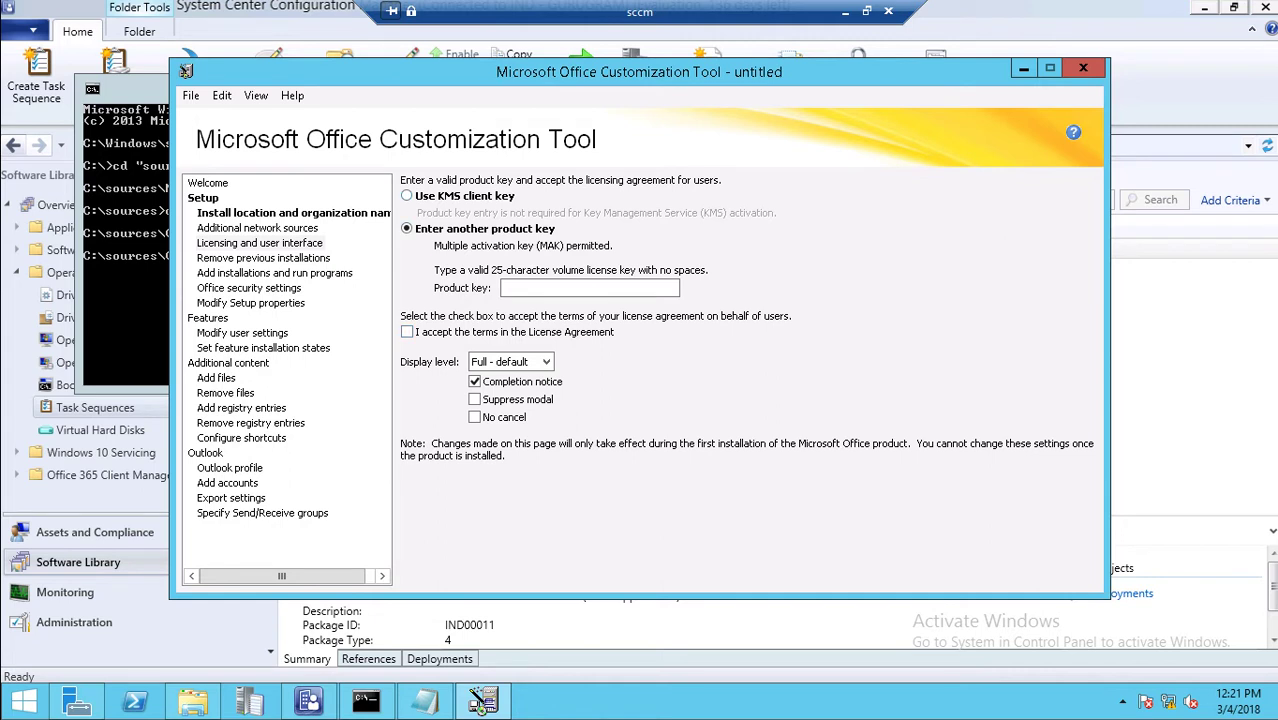
key("Up")
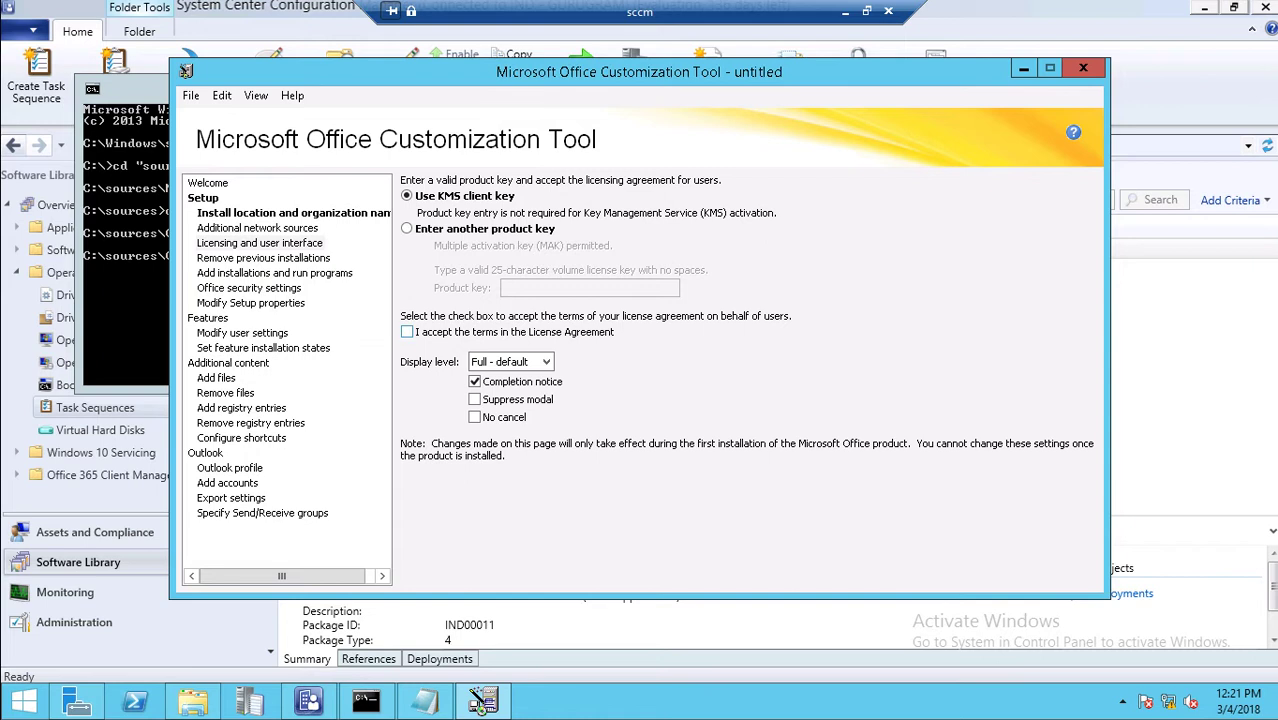
key("space")
Set the installation display level to Basic and enable Suppress modal and No cancel
left_click(510, 361)
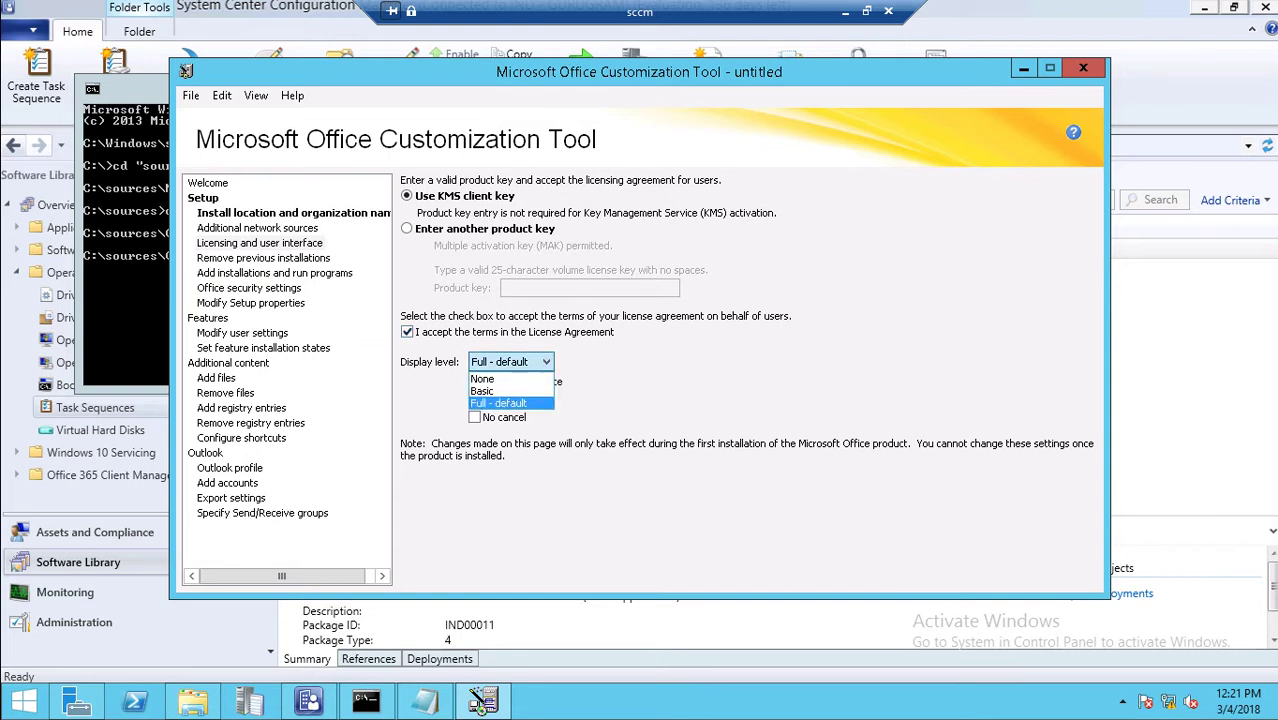
key("Return")
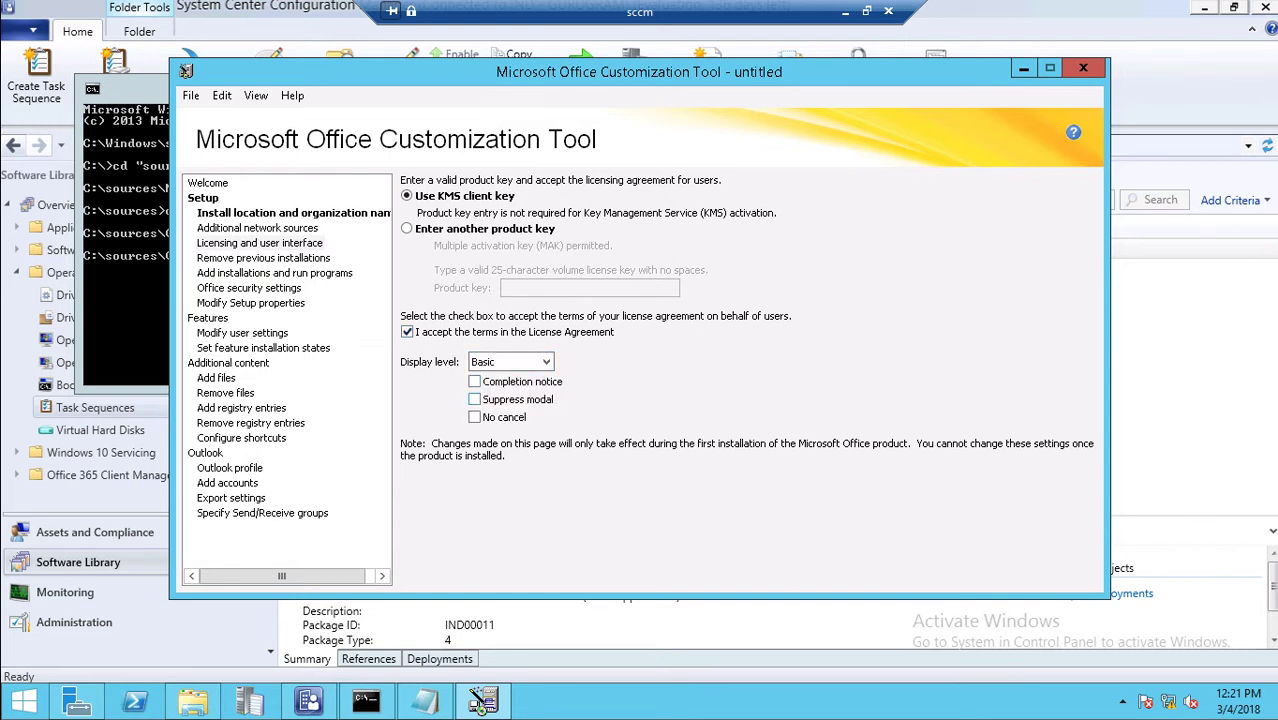
key("space")
key("Tab")
key("space")
Add a Setup property named SETUP_REBOOT with the value NEVER
left_click(250, 302)
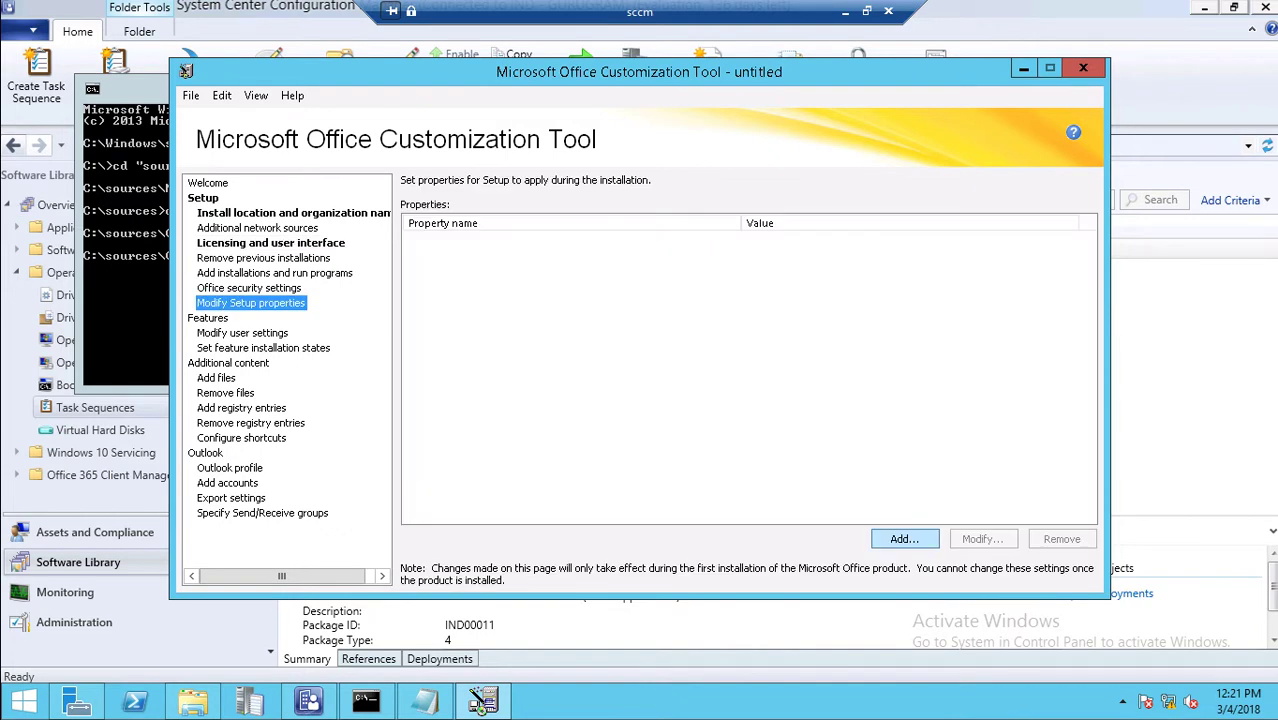
left_click(904, 538)
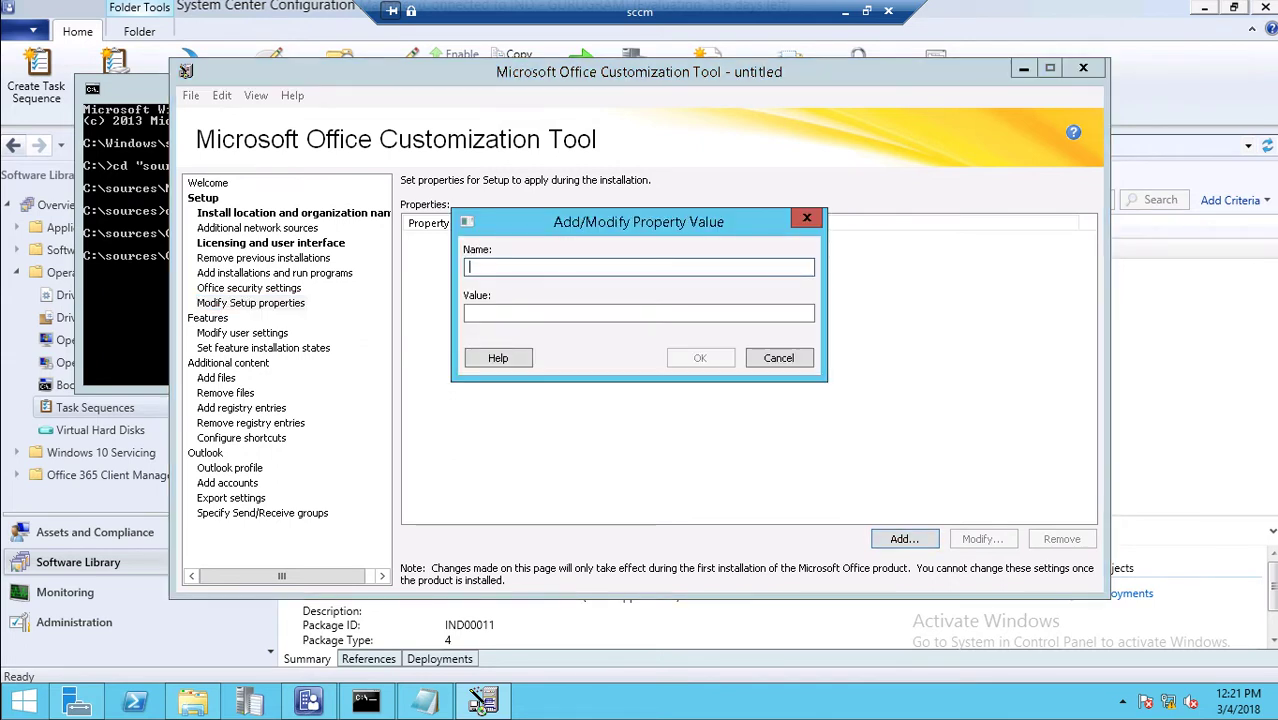
type("SETUP")
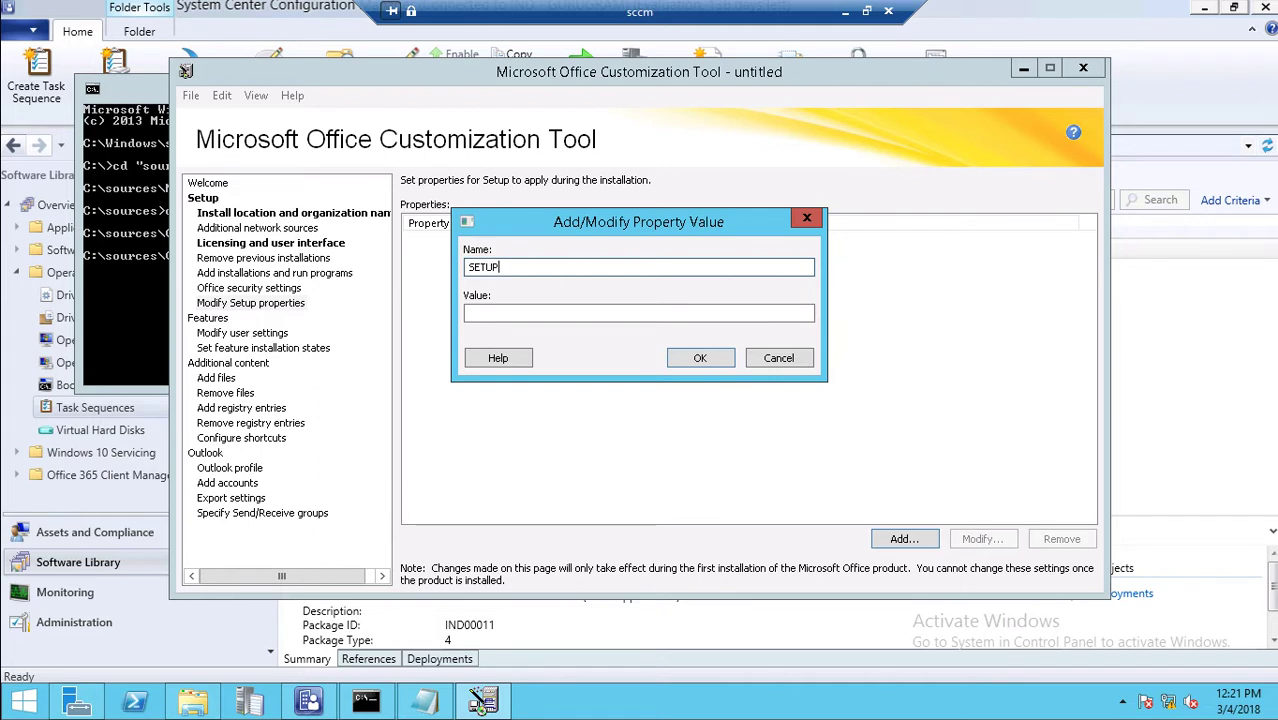
type("_REBOOT")
key("Tab")
type("NEVER")
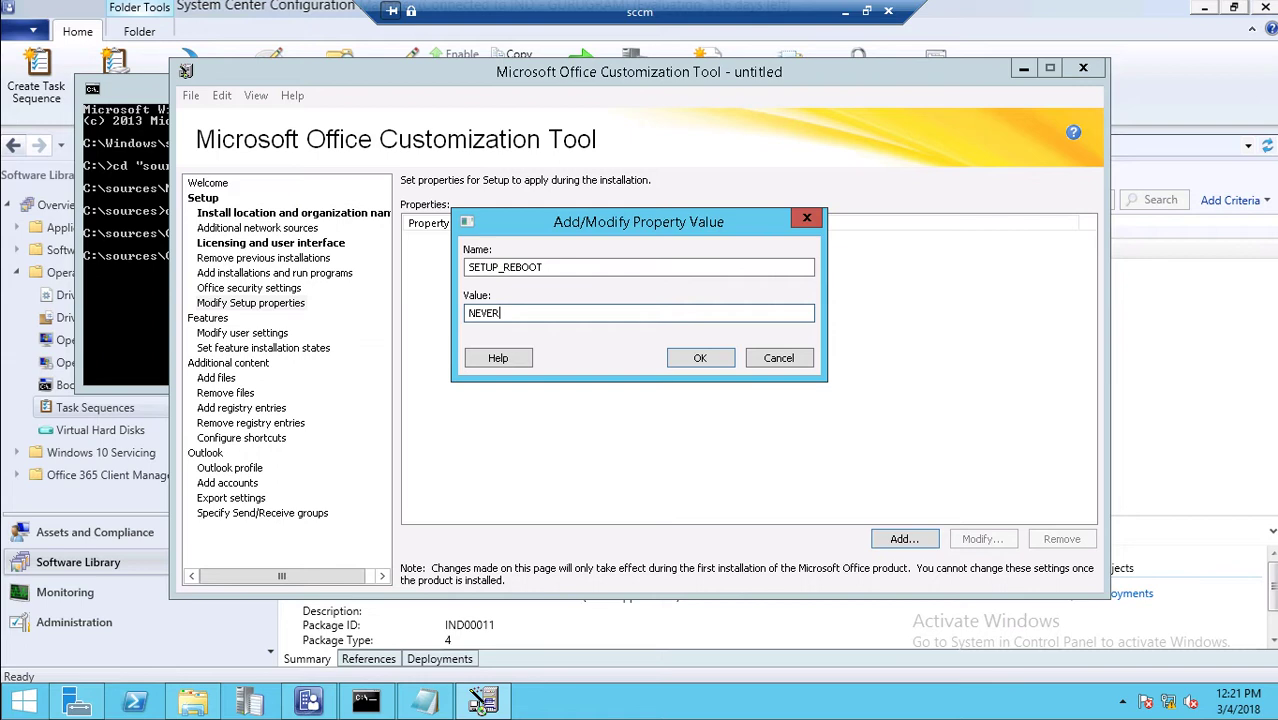
key("Return")
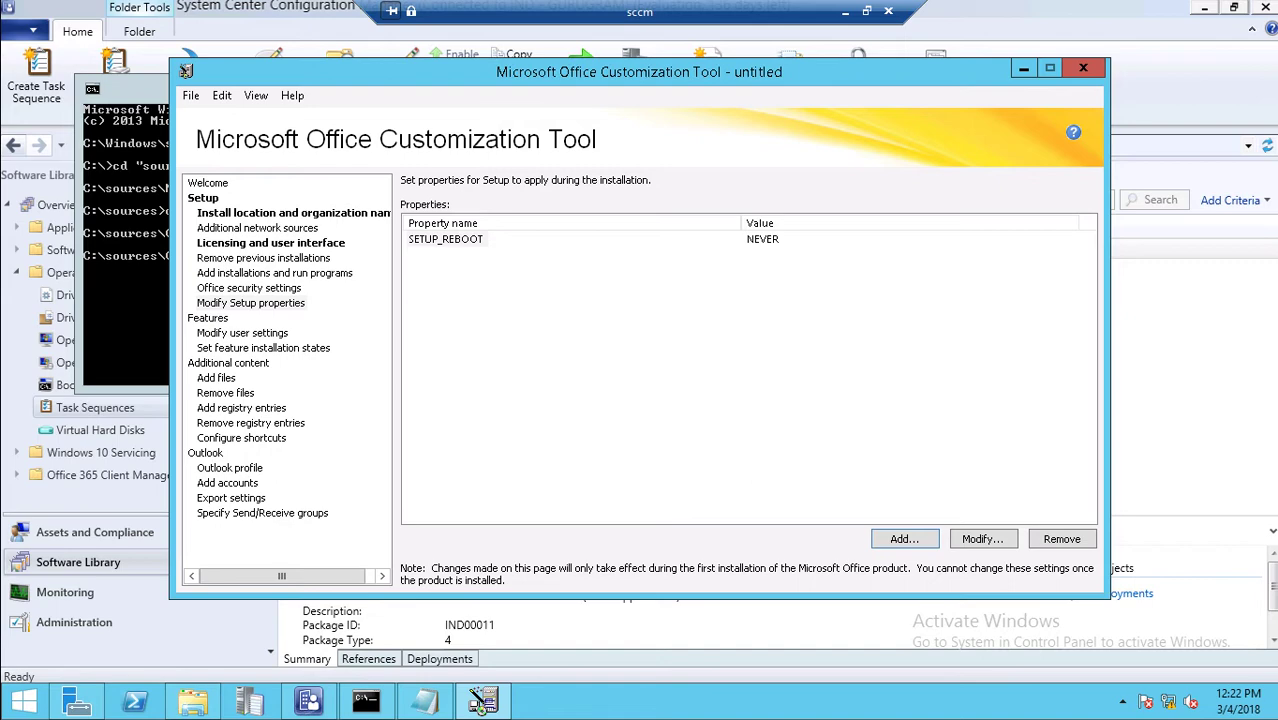
Set the "Disable Opt-in Wizard on first run" user setting under Microsoft Office 2010 > Privacy > Trust Center to Enabled
left_click(242, 332)
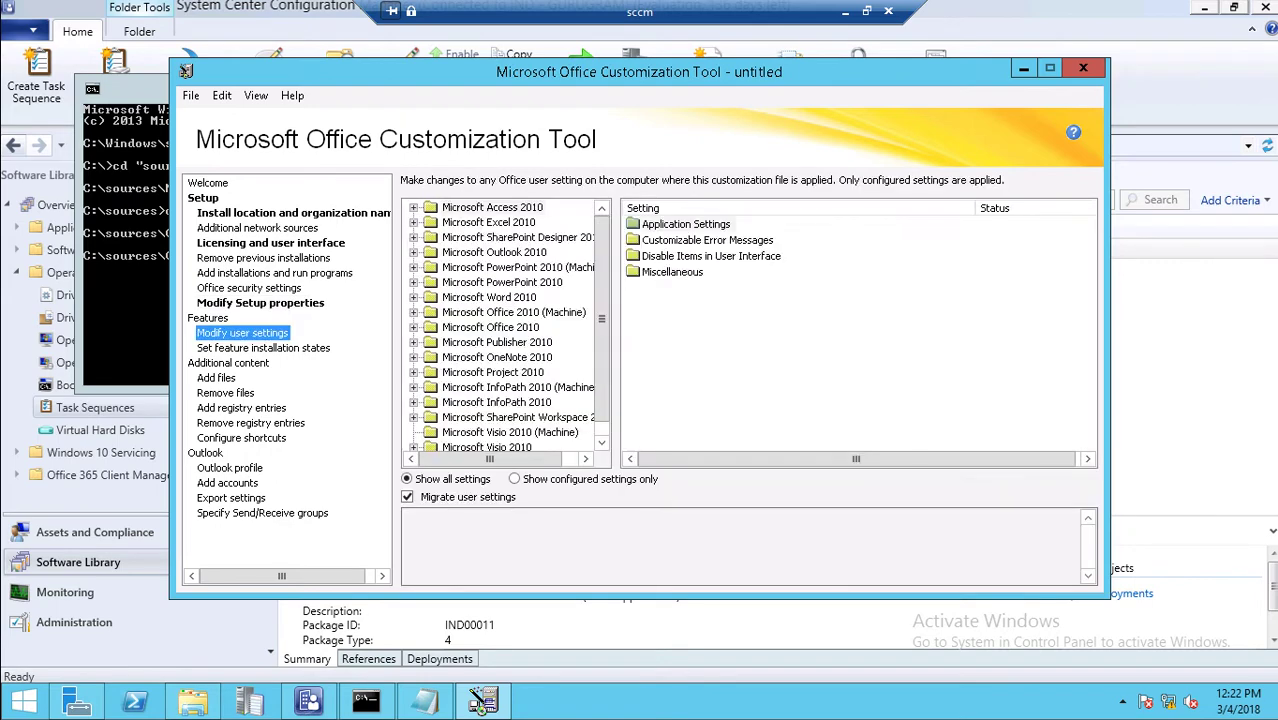
left_click(414, 327)
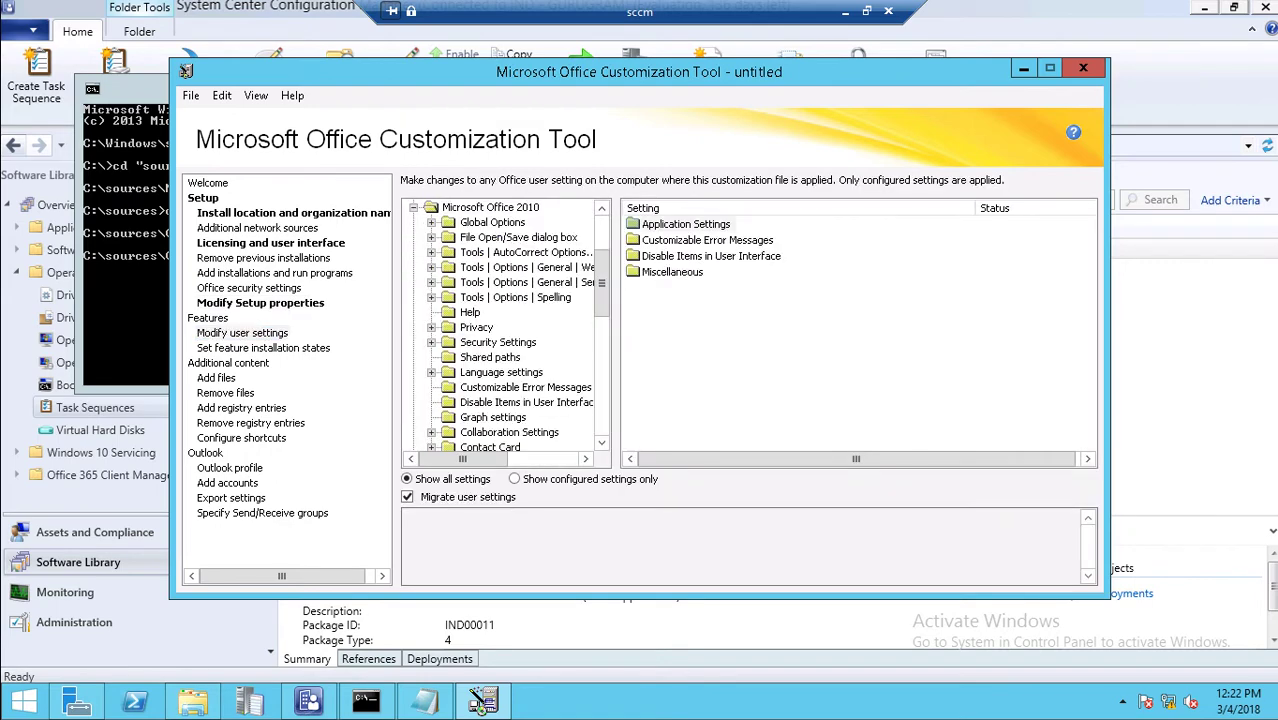
left_click(431, 327)
left_click(506, 342)
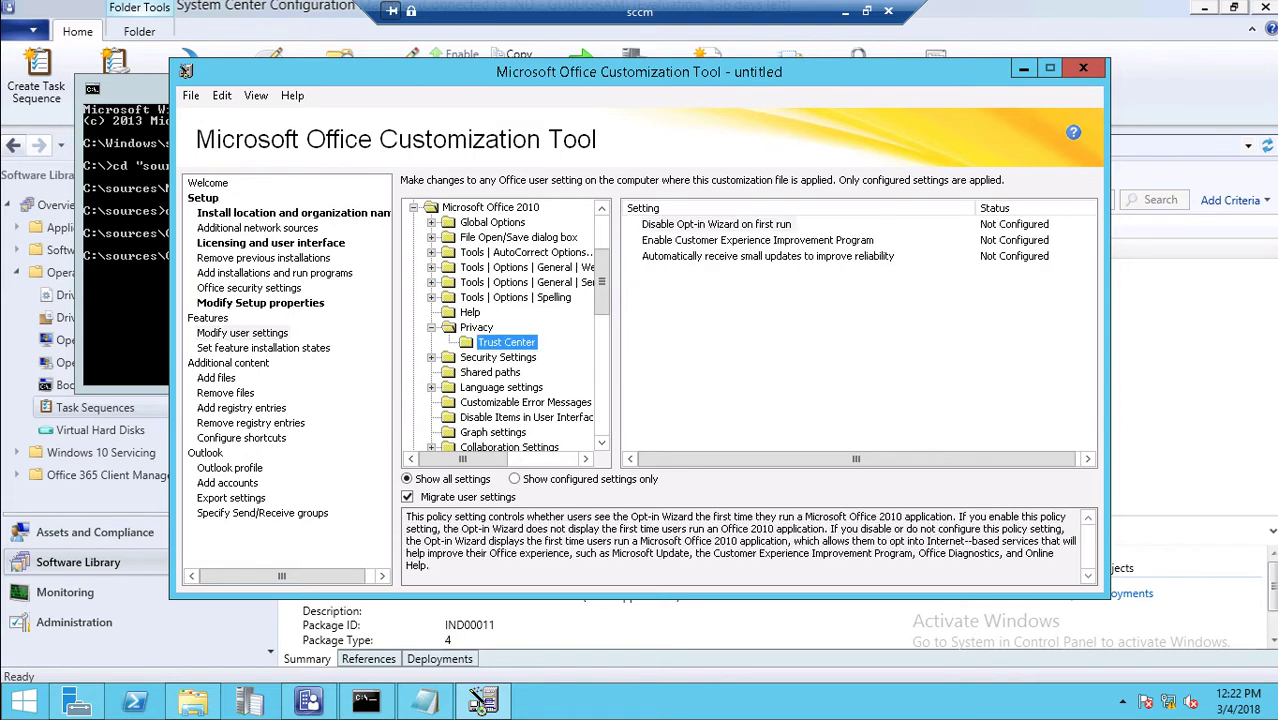
left_click(716, 224)
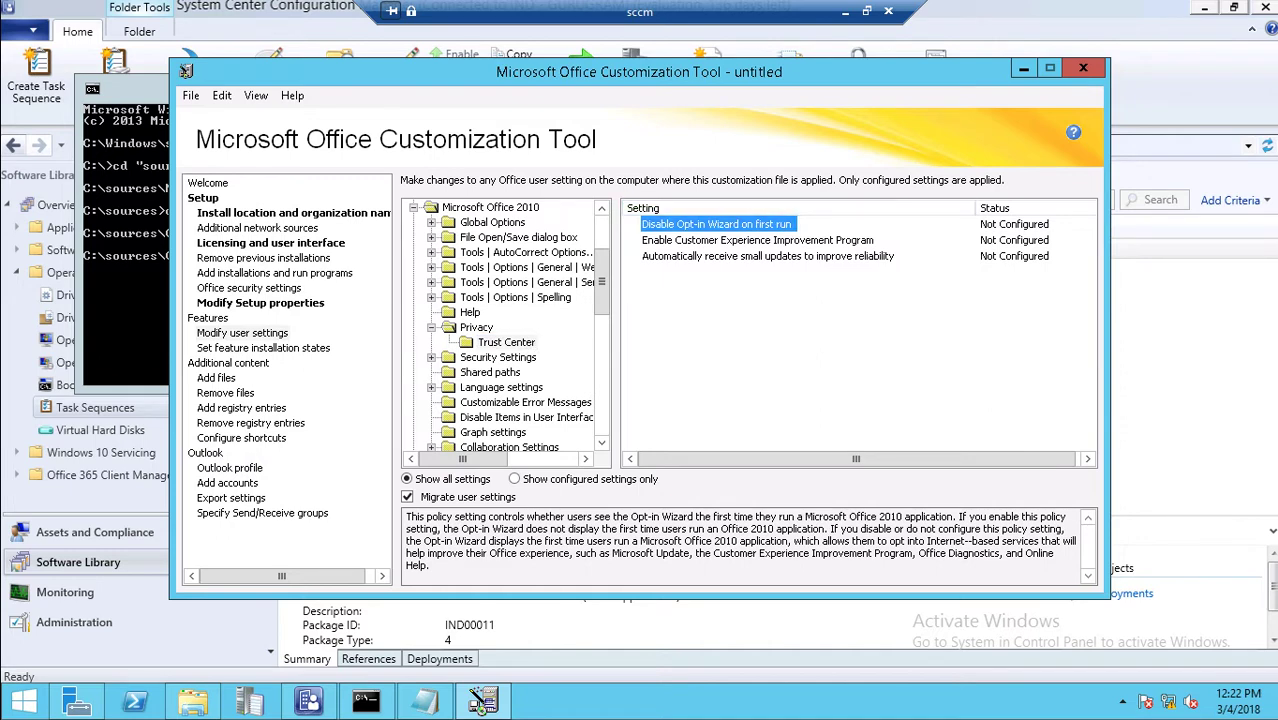
key("Return")
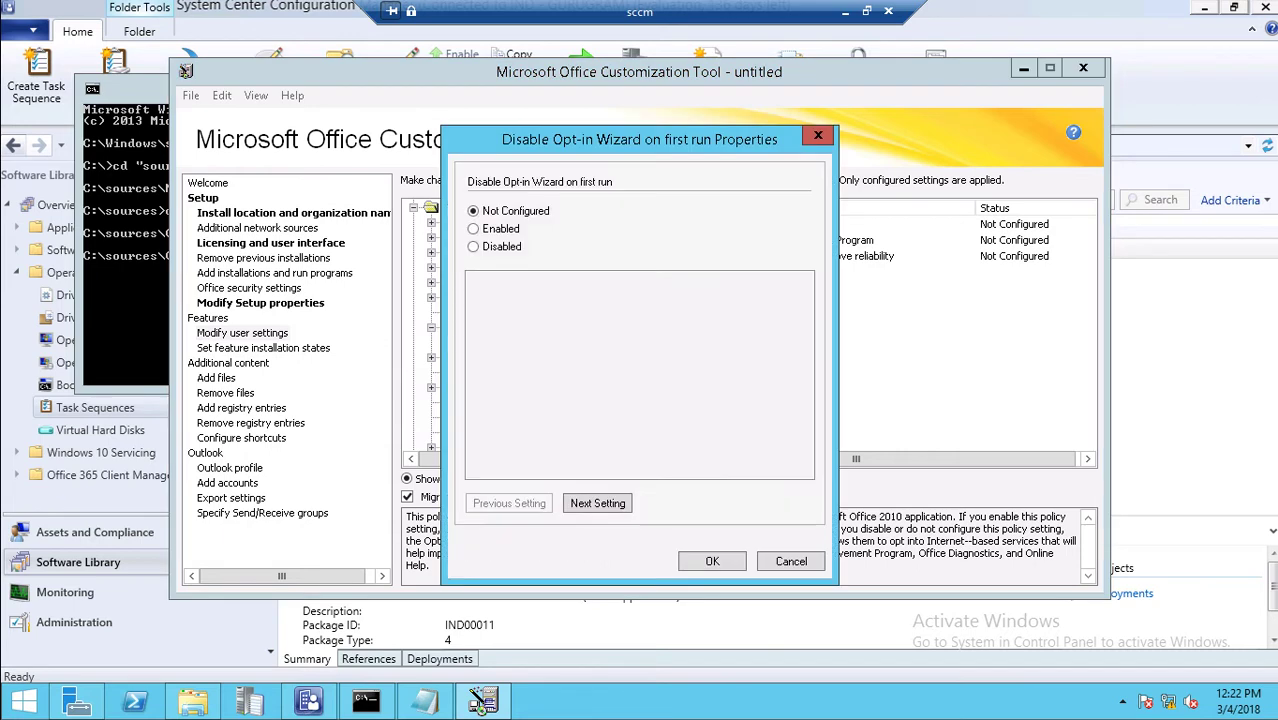
key("Down")
key("Return")
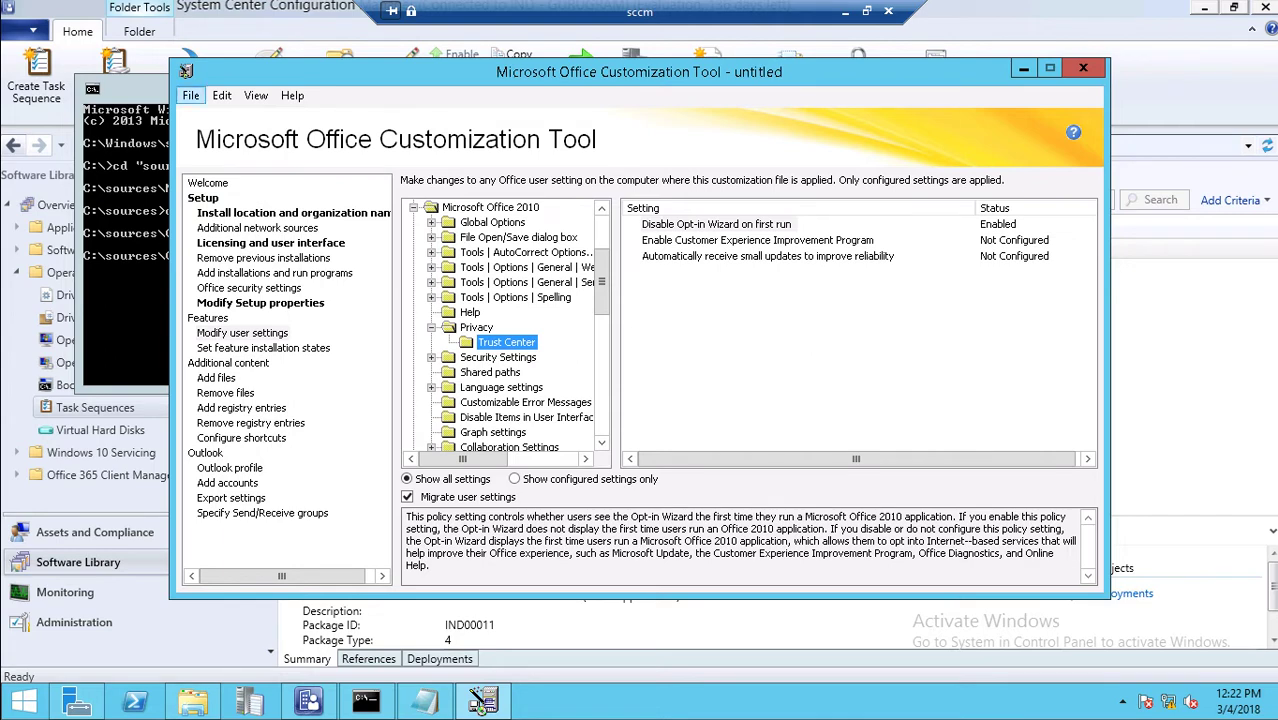
Start saving the customization as a new MSP file and browse to Local Disk (C:)
left_click(190, 95)
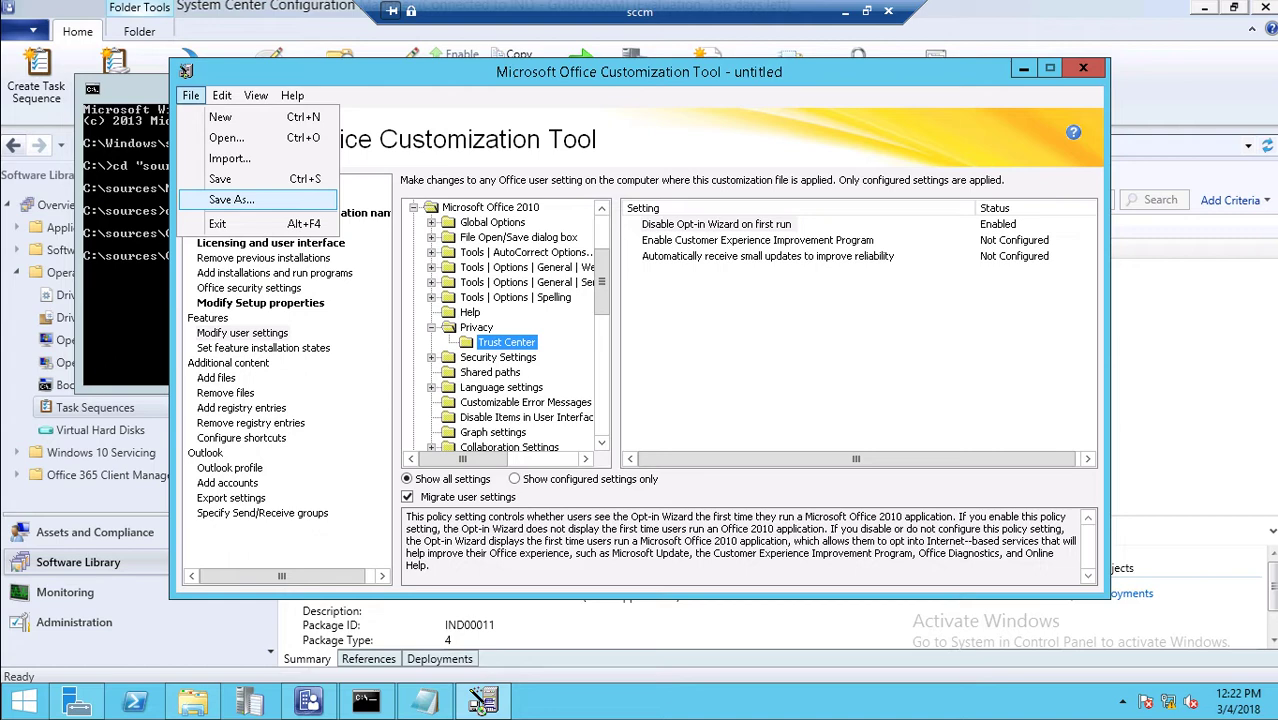
left_click(231, 199)
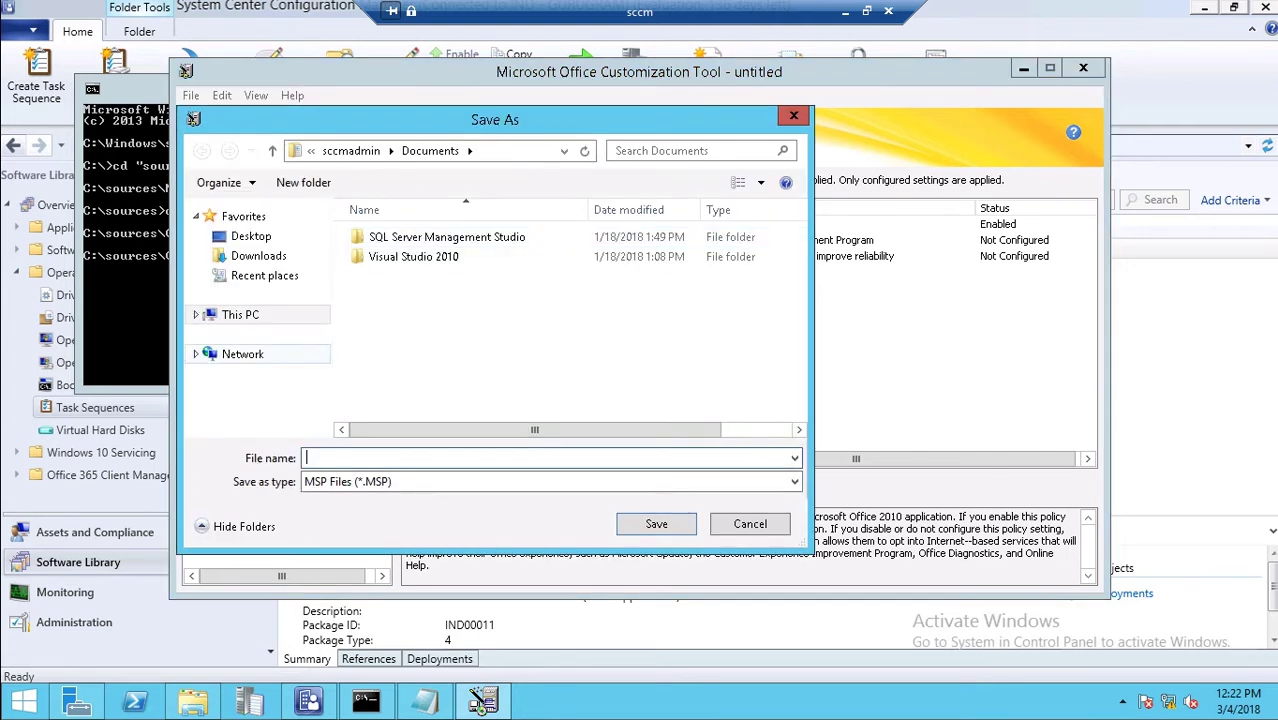
left_click(240, 314)
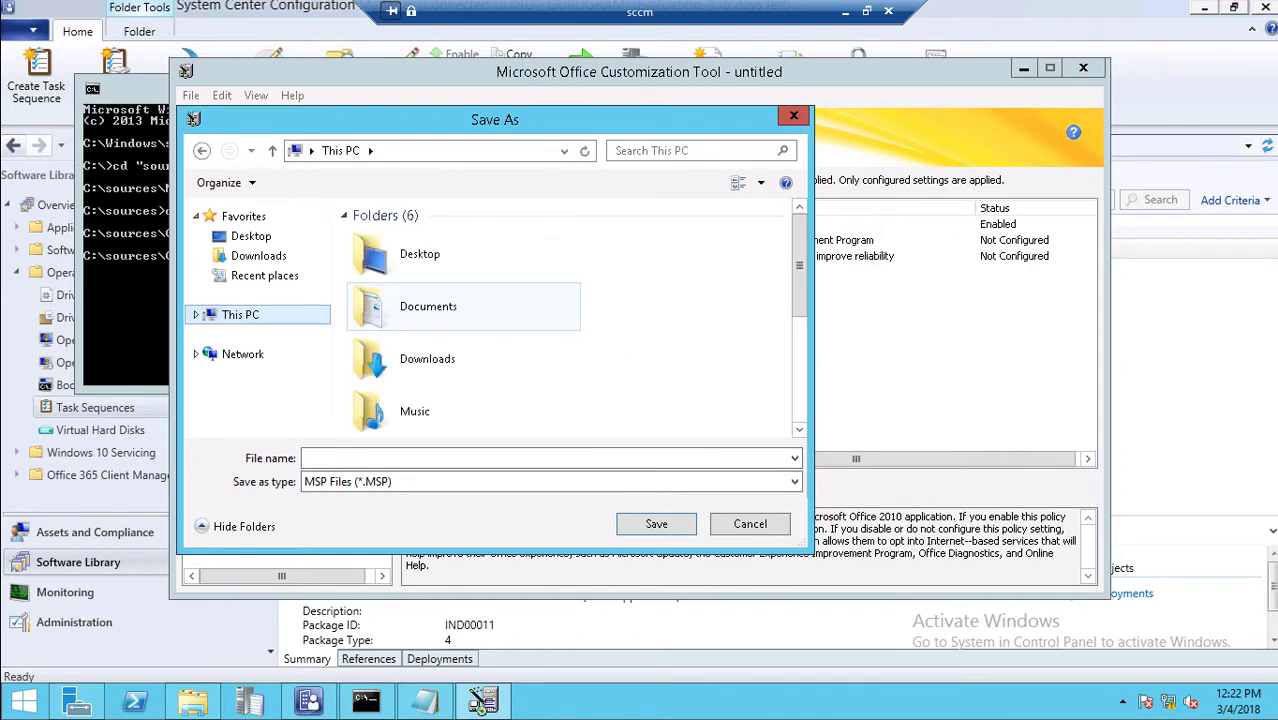
left_click_drag(799, 265, 799, 368)
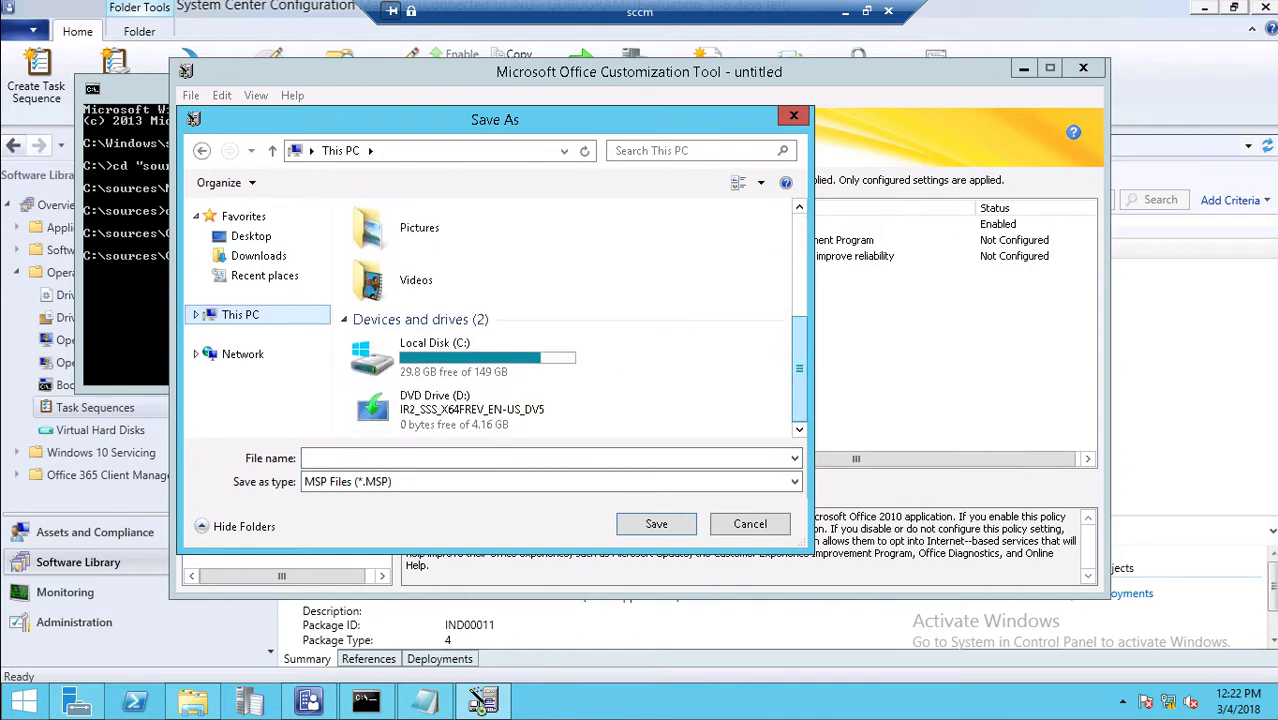
left_click(462, 357)
key("Return")
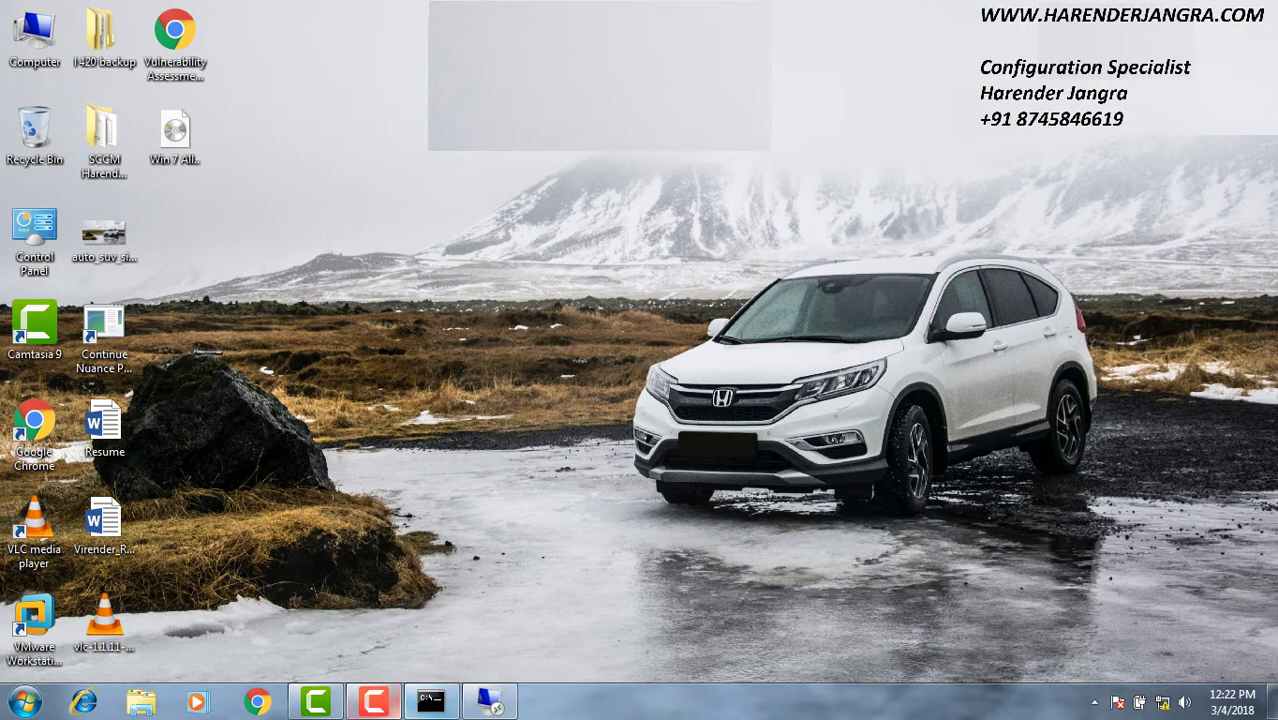
left_click(373, 701)
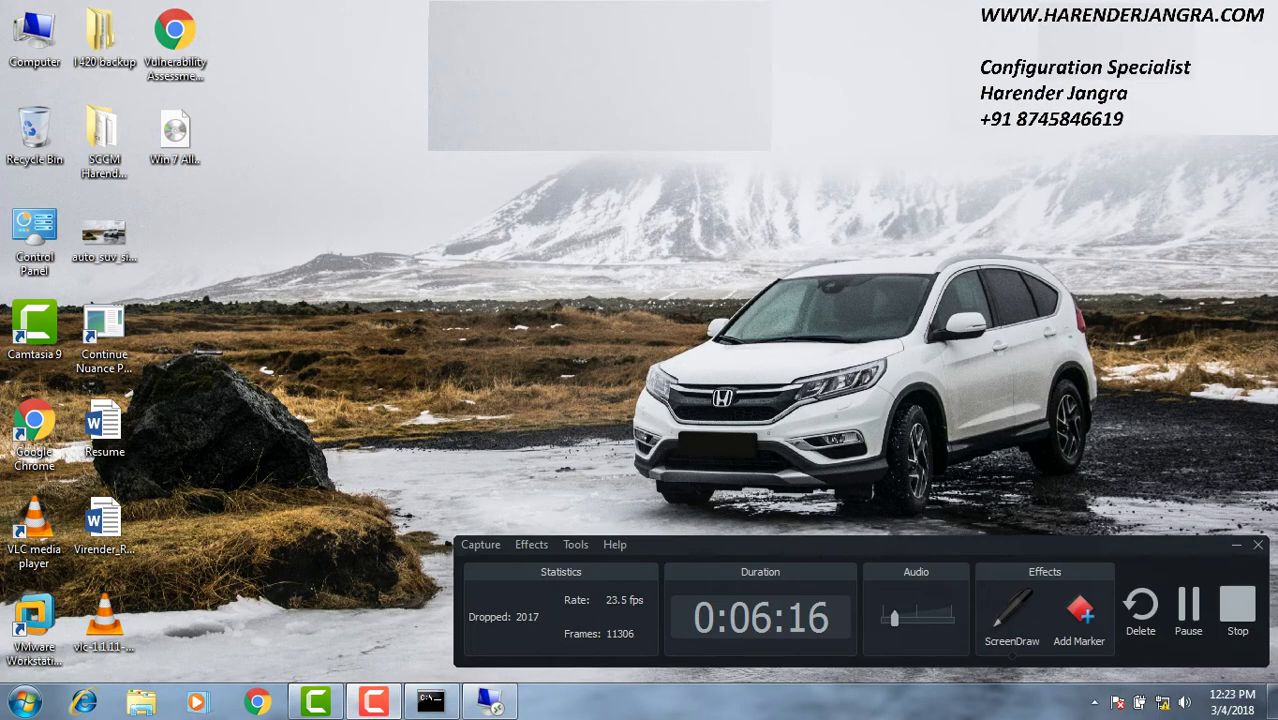
left_click(373, 701)
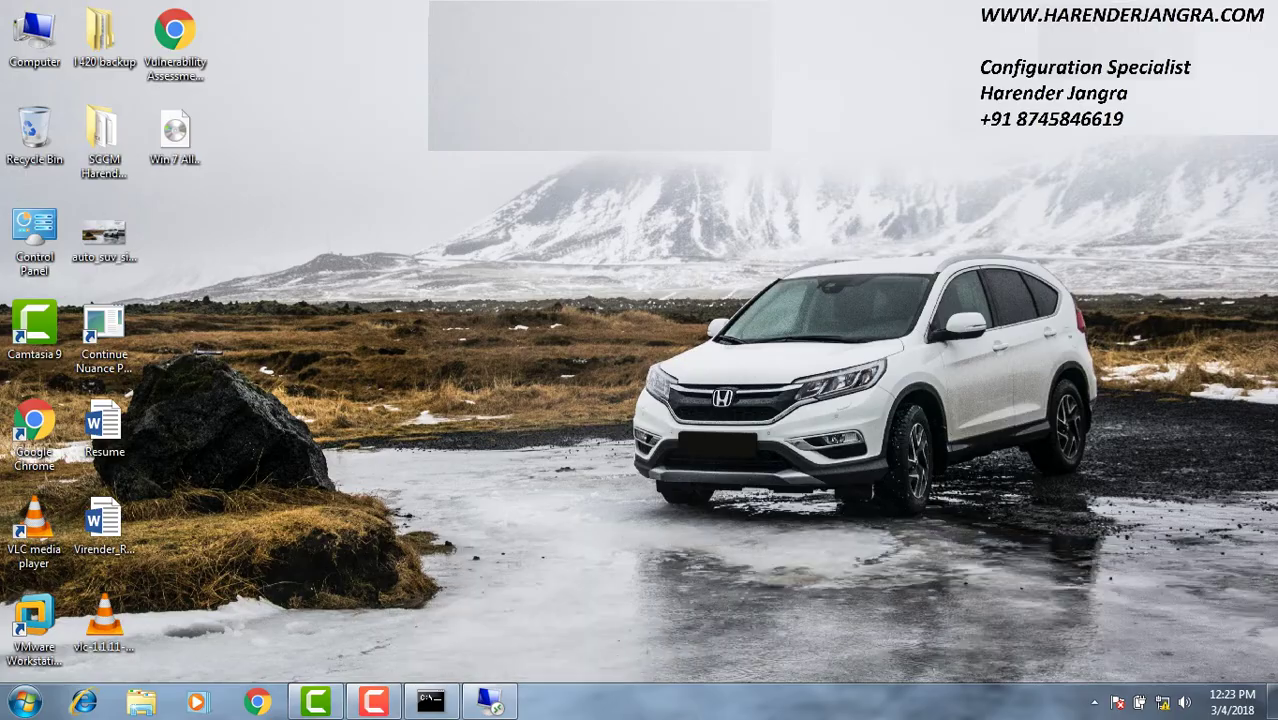
left_click(490, 701)
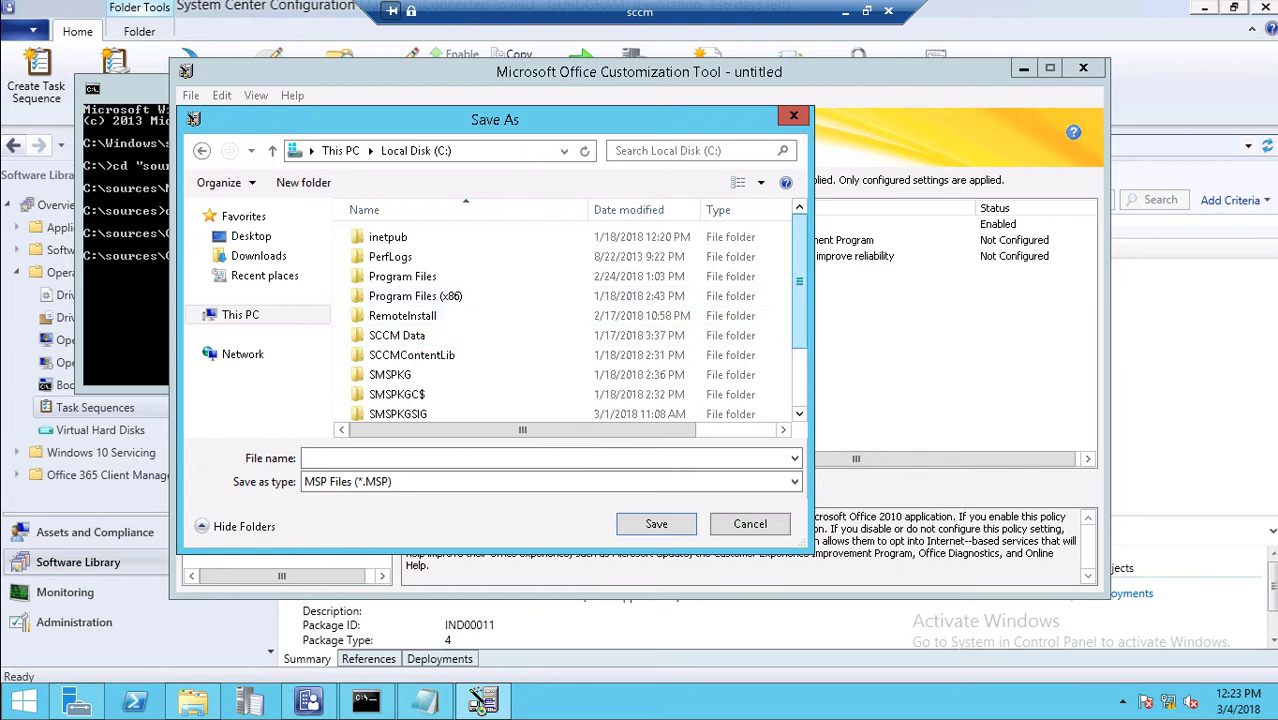
Set the save location to the Updates folder inside C:\sources\Office_2010_PROF_64bit
scroll(560, 330, "down", 2)
double_click(382, 371)
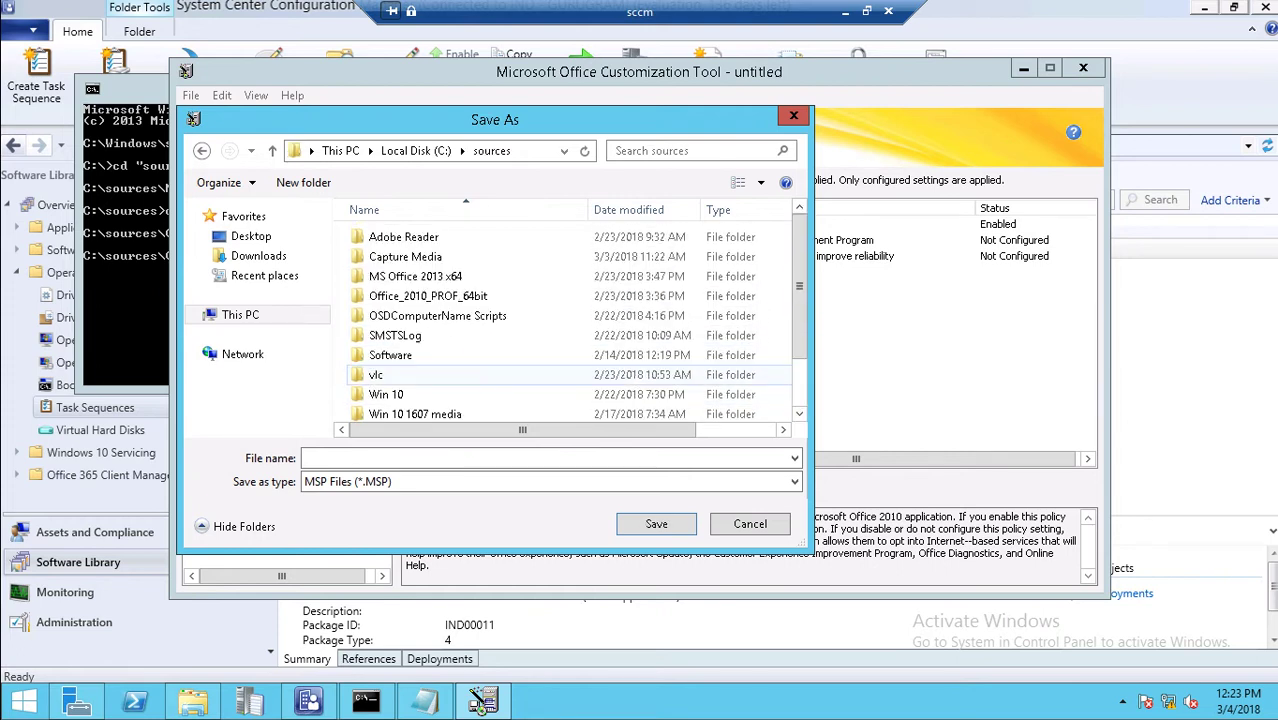
left_click(428, 296)
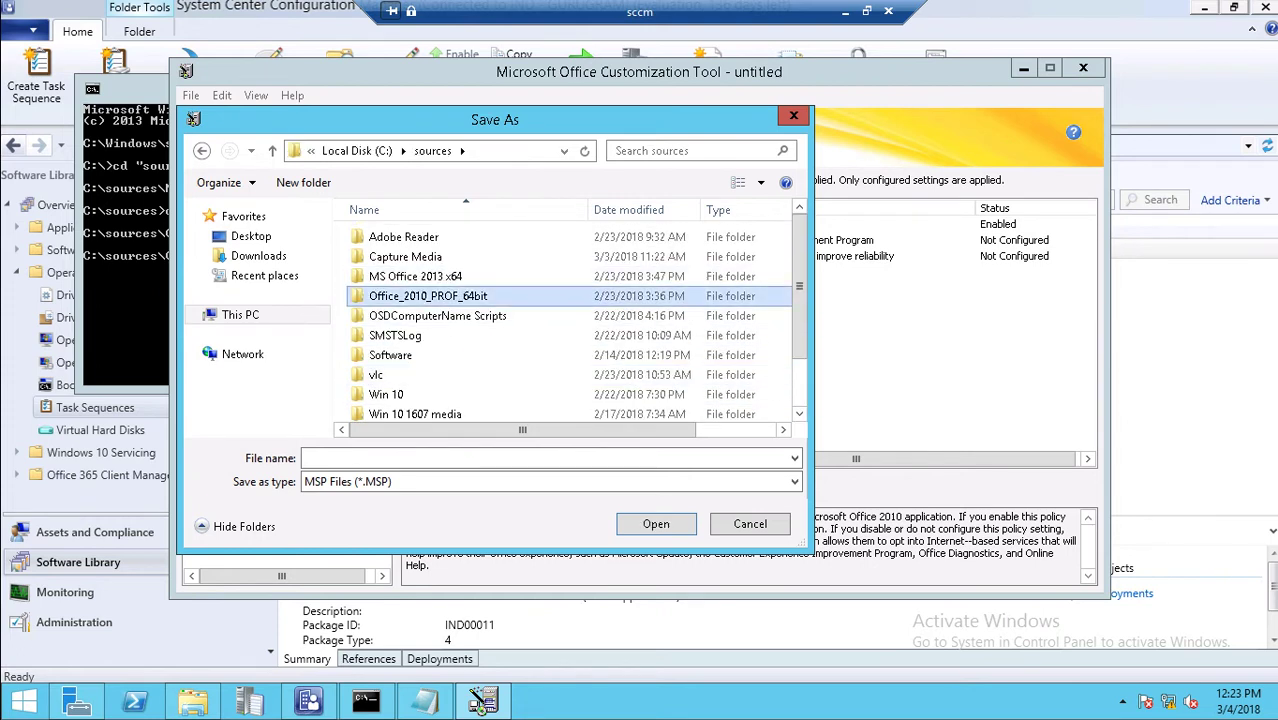
double_click(428, 296)
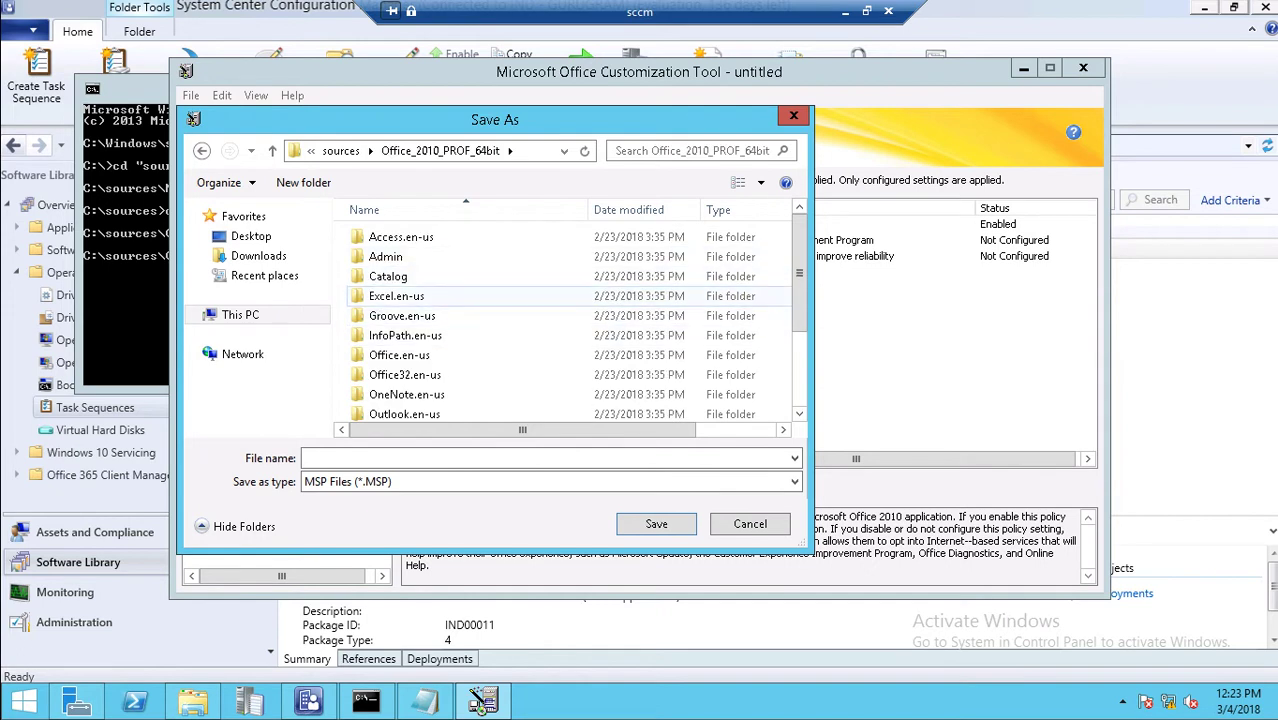
left_click(420, 316)
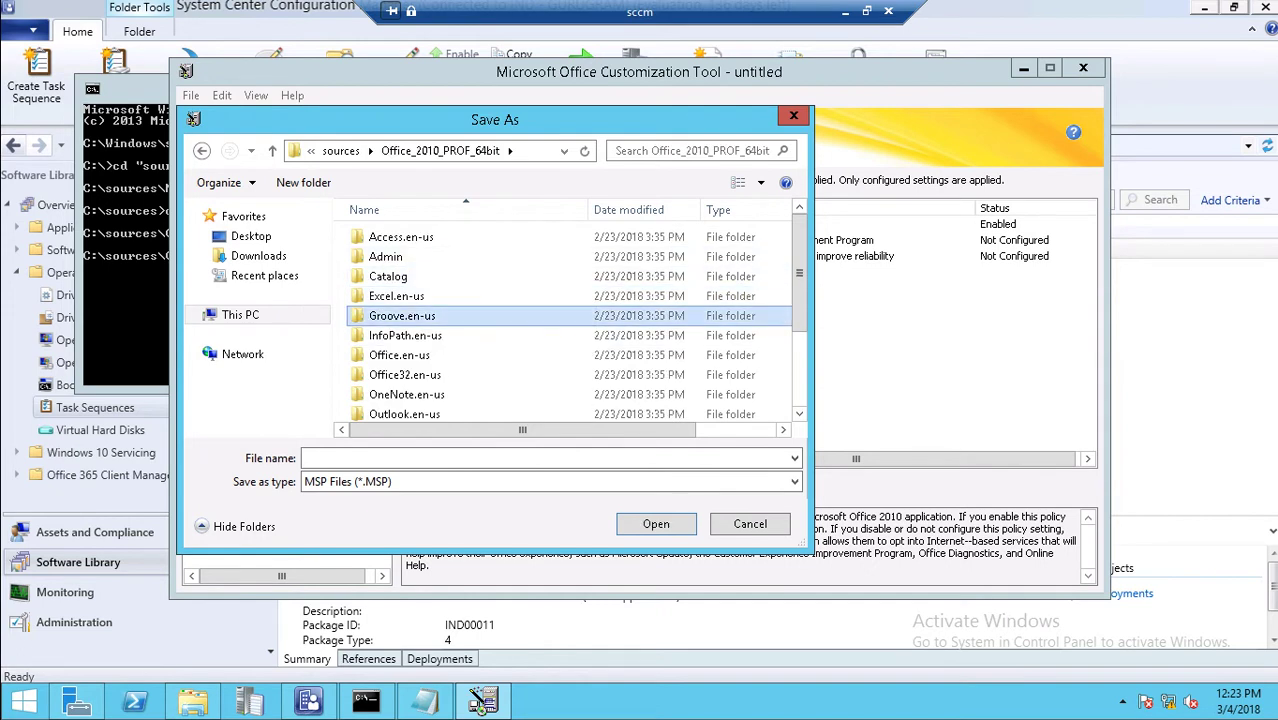
key("u")
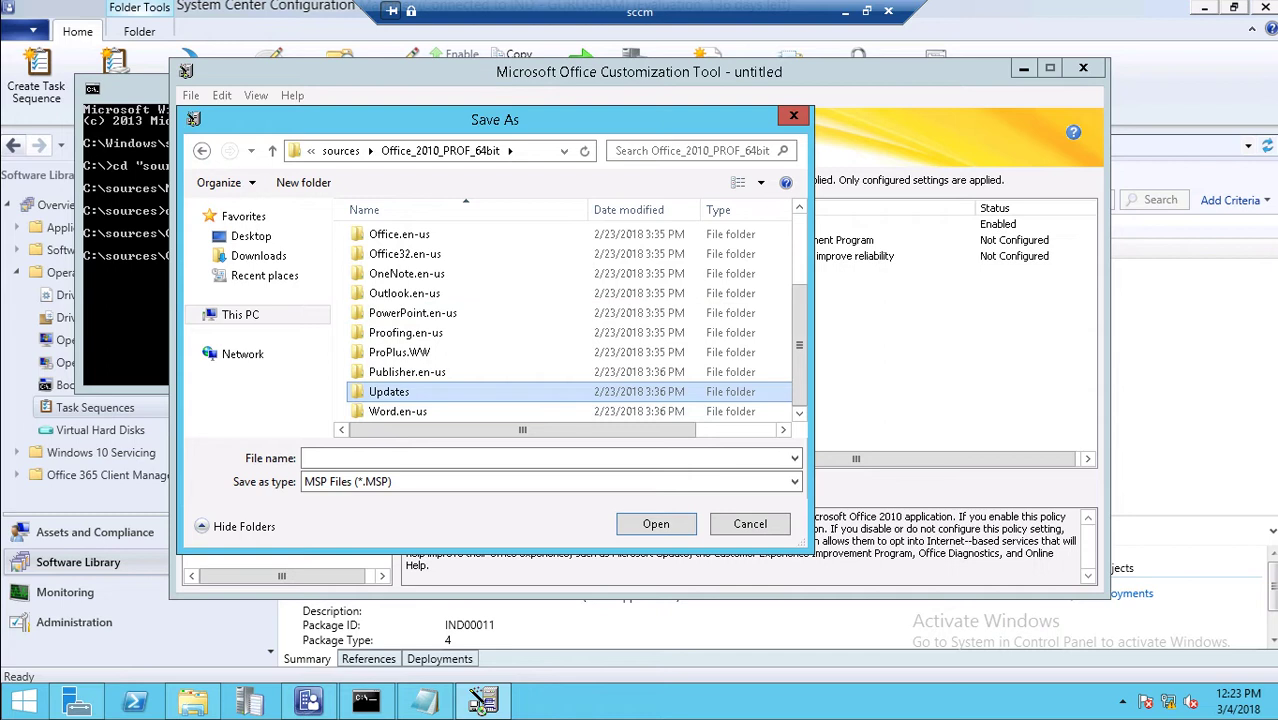
key("Return")
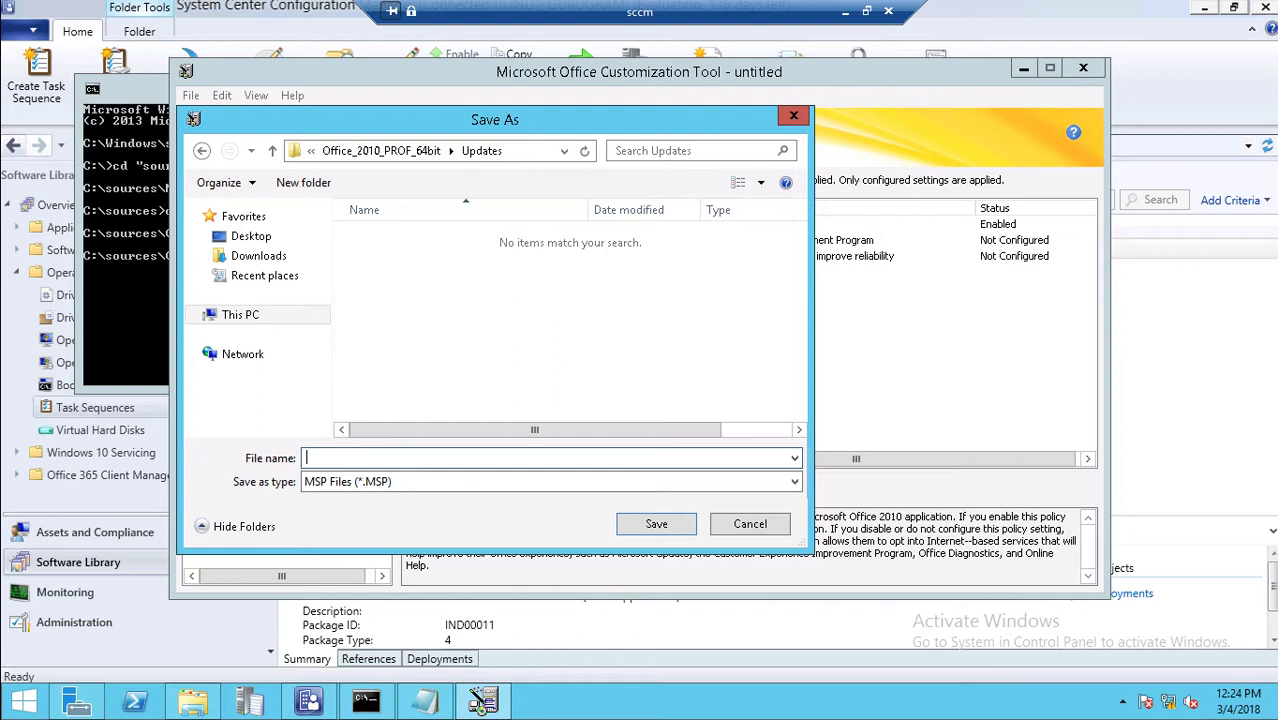
Save the customization file as custom_settings, then close the Office Customization Tool and the command prompt
type("custom_settings")
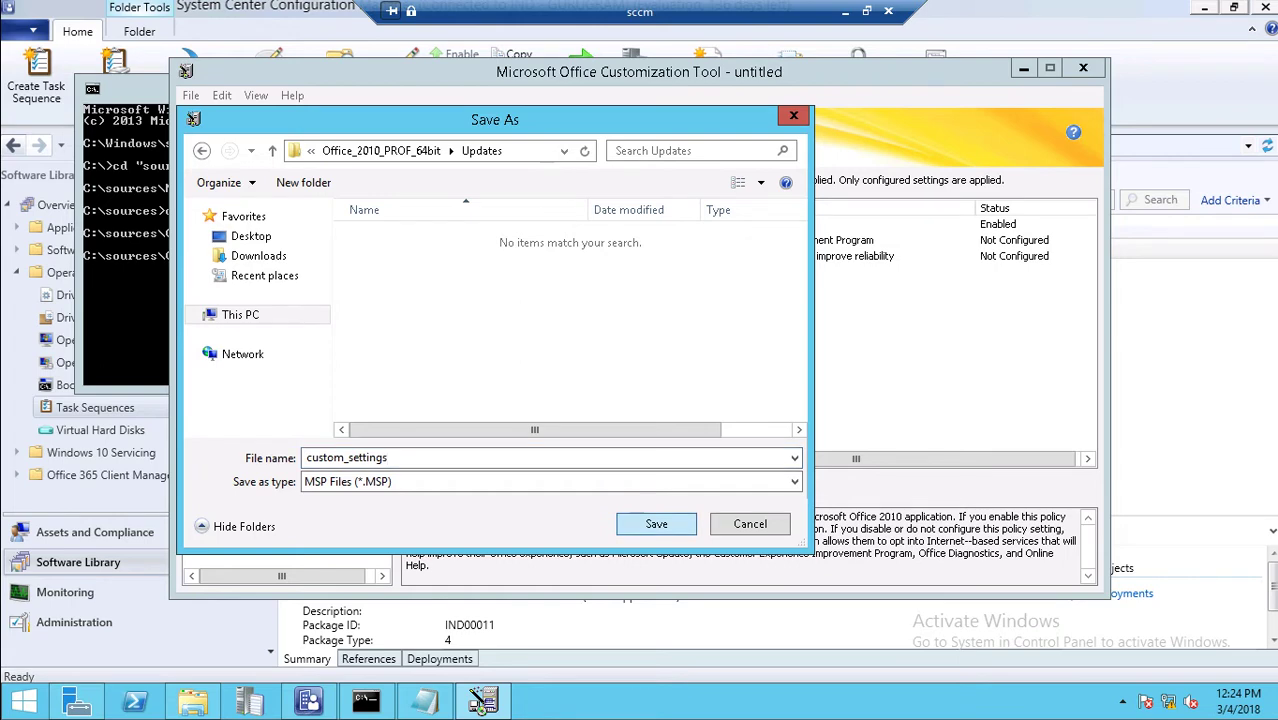
key("Return")
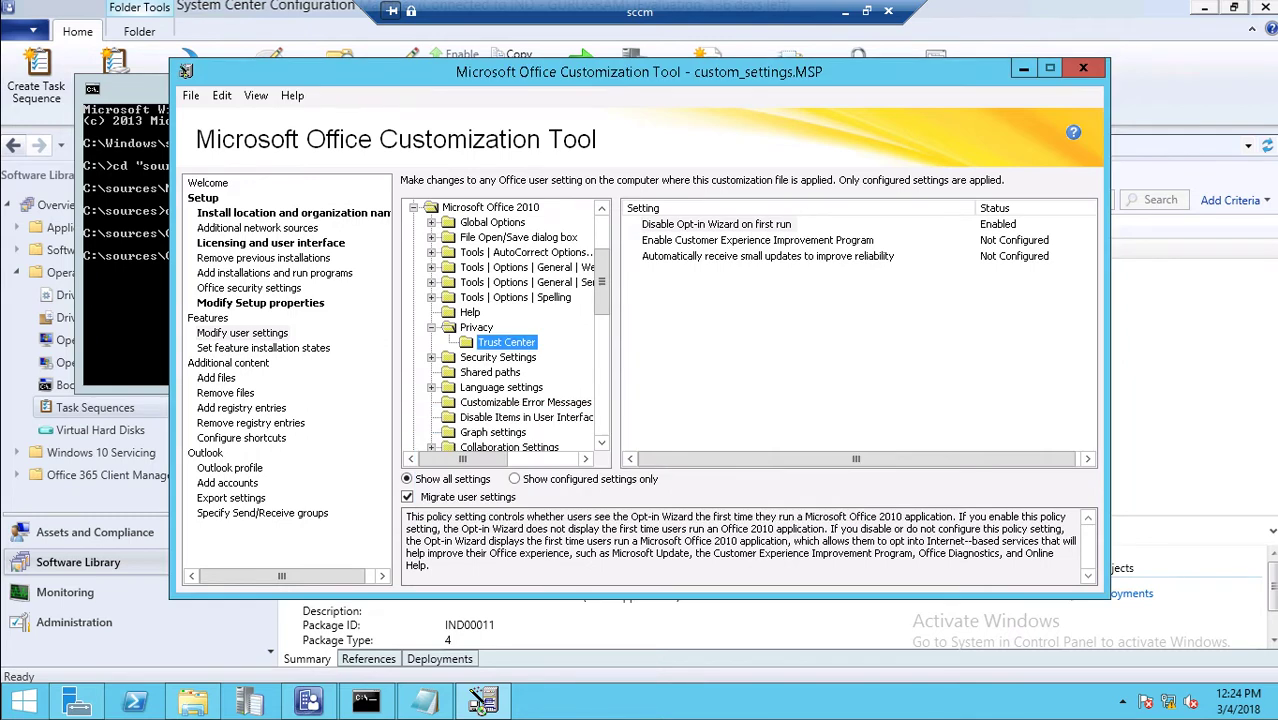
left_click(1083, 68)
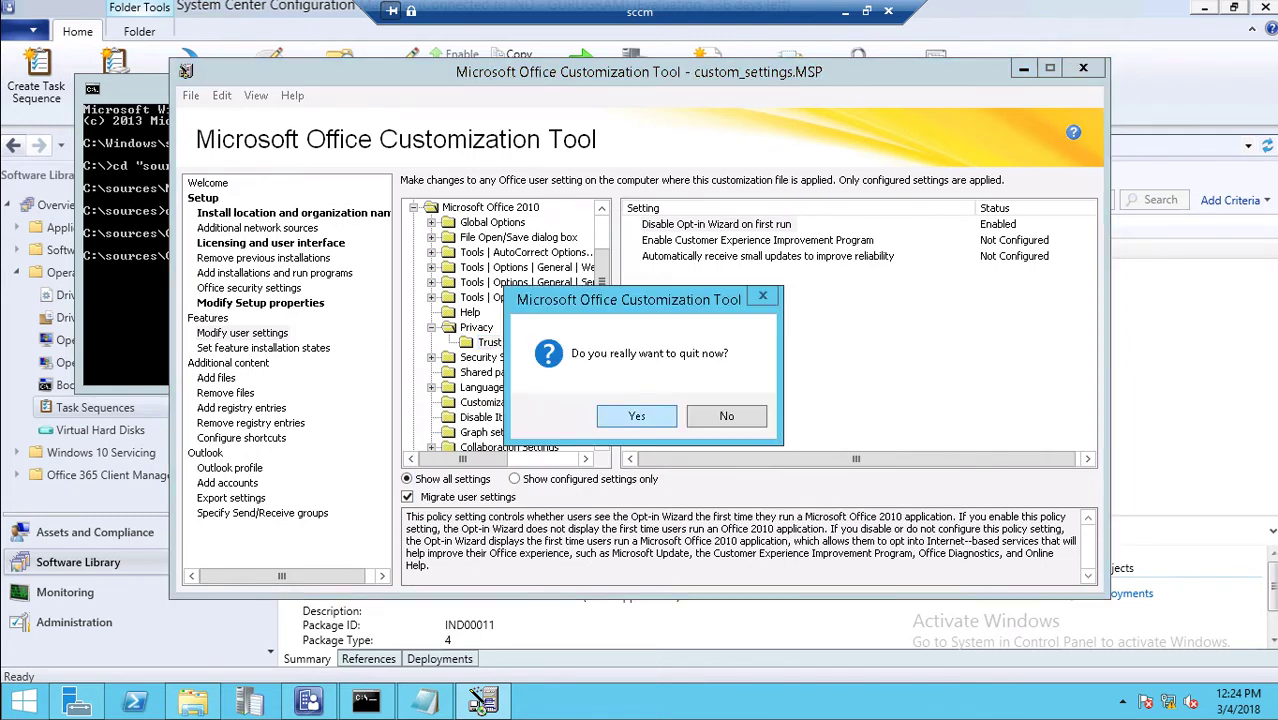
left_click(636, 416)
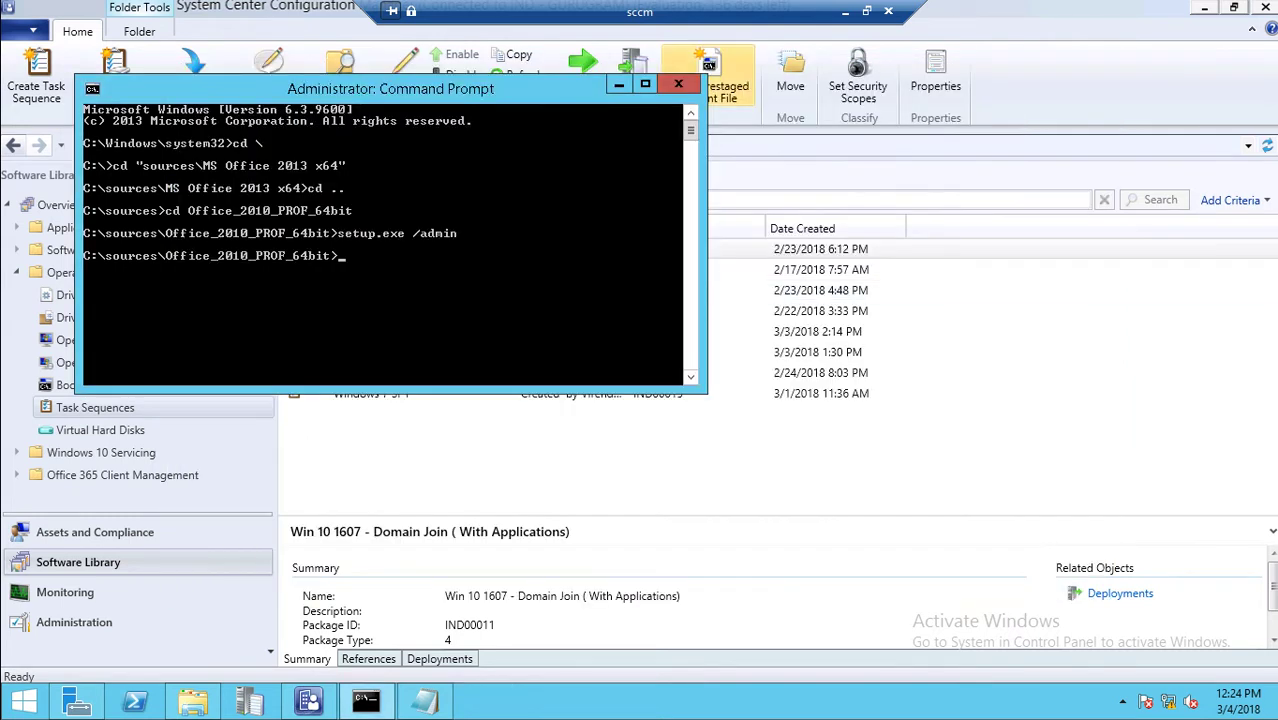
left_click(678, 84)
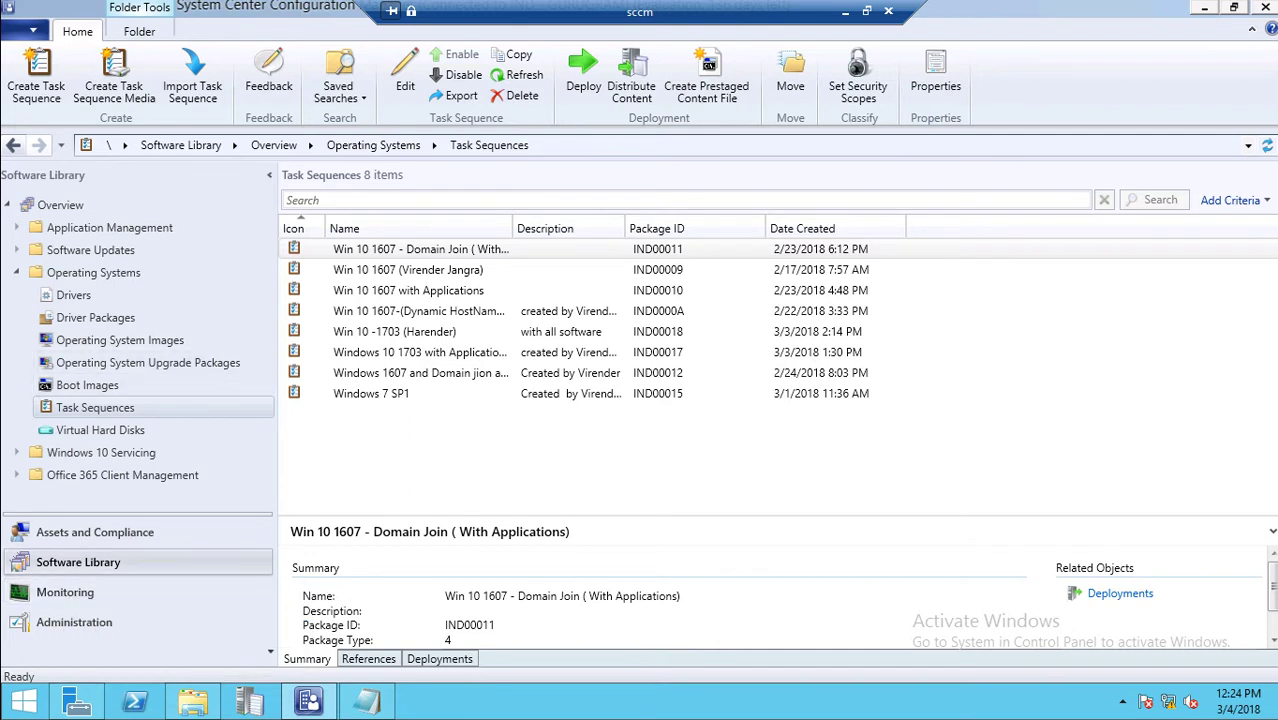
Open the custom subfolder of Applications under Application Management in the Software Library
left_click(16, 272)
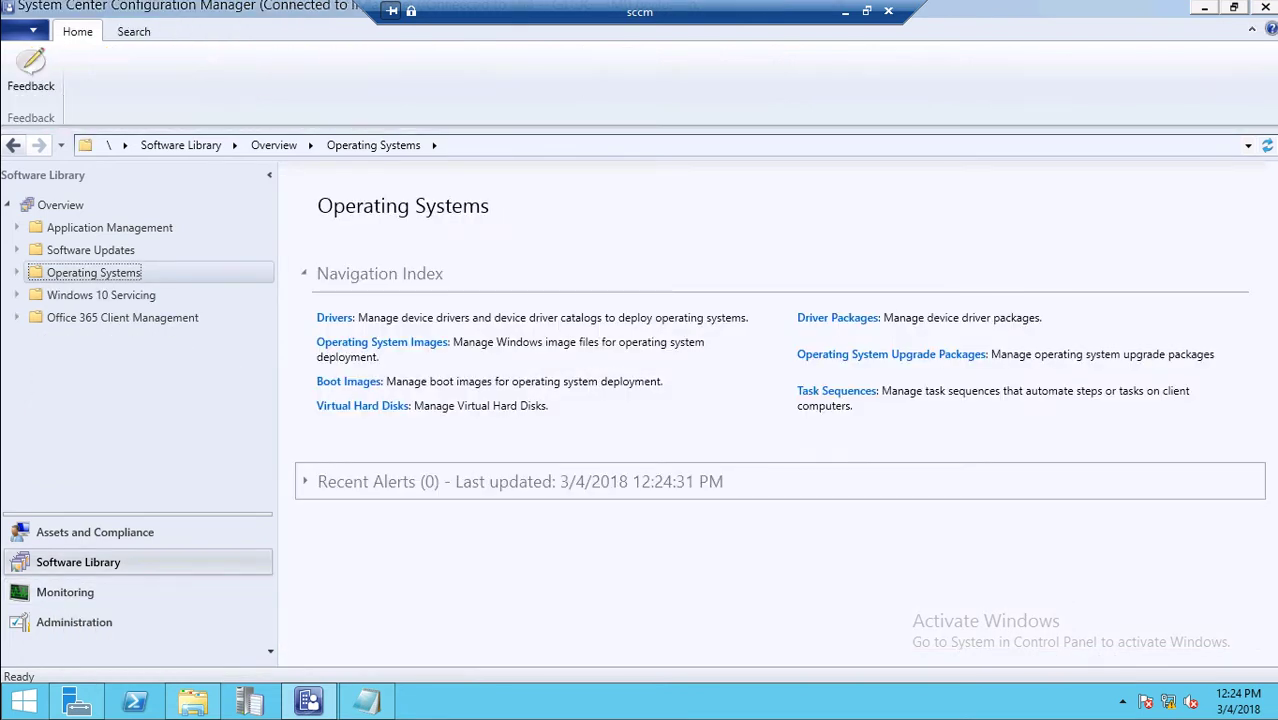
left_click(16, 227)
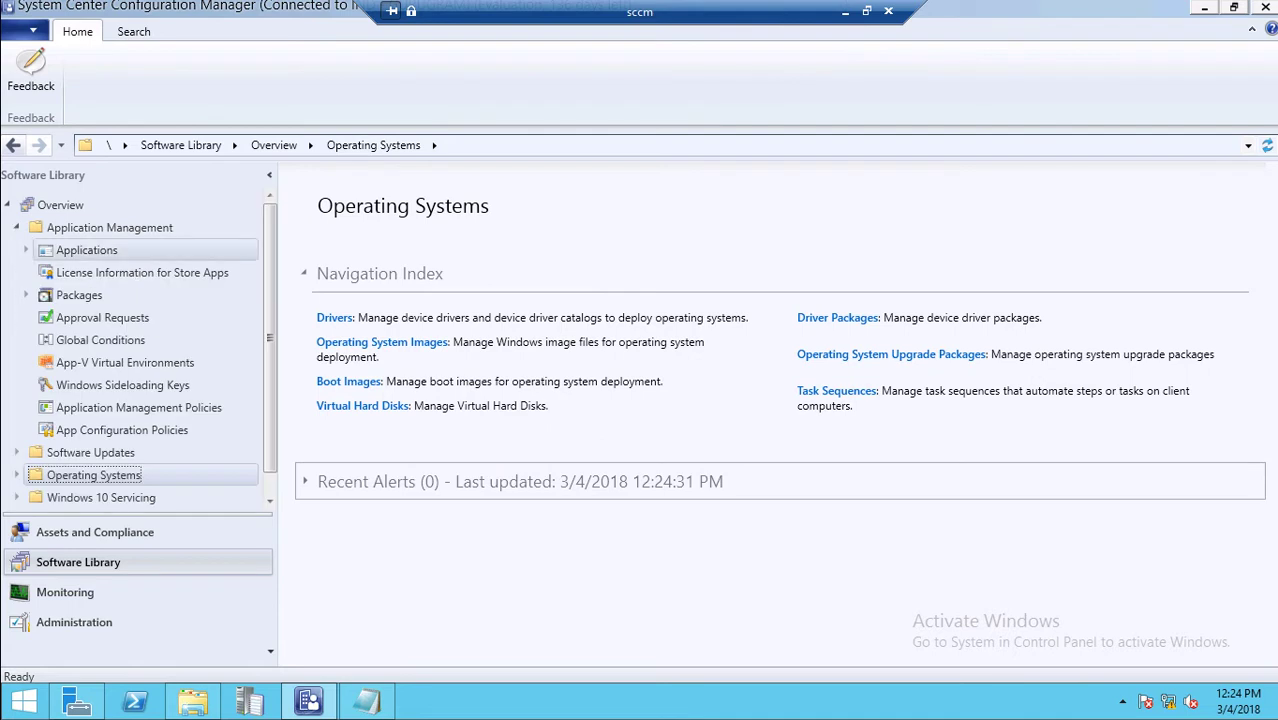
left_click(77, 250)
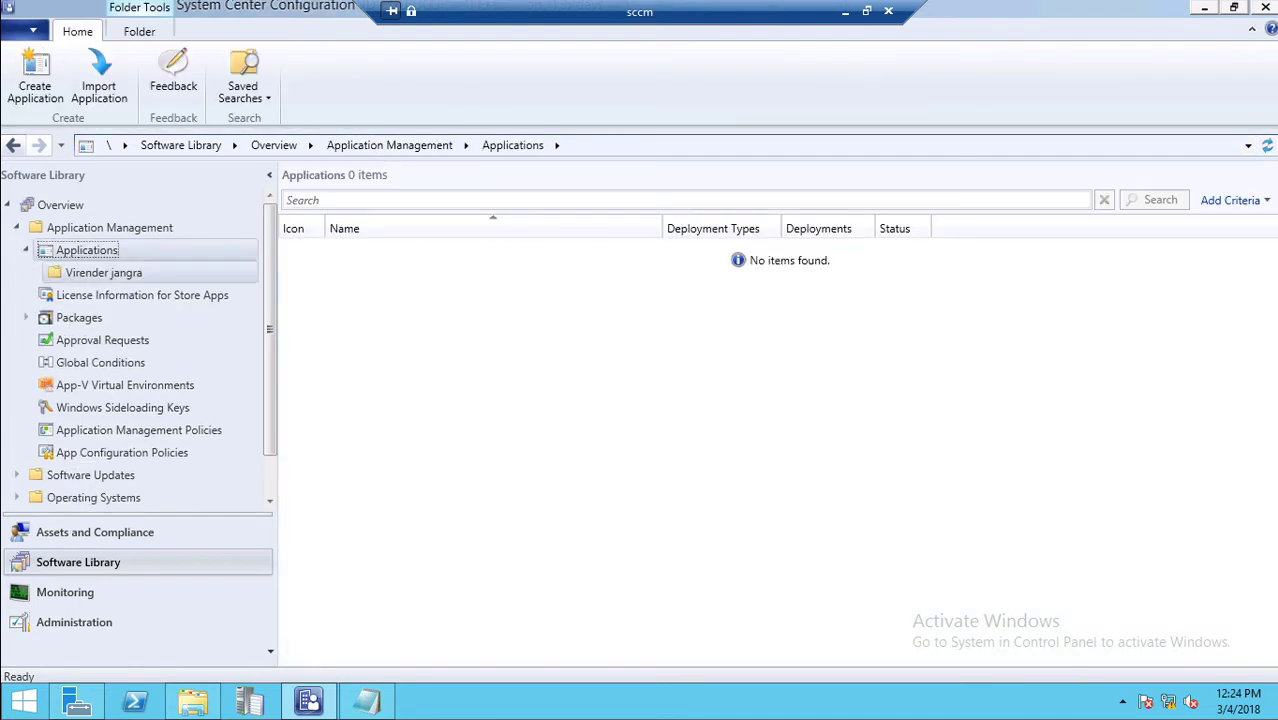
left_click(104, 272)
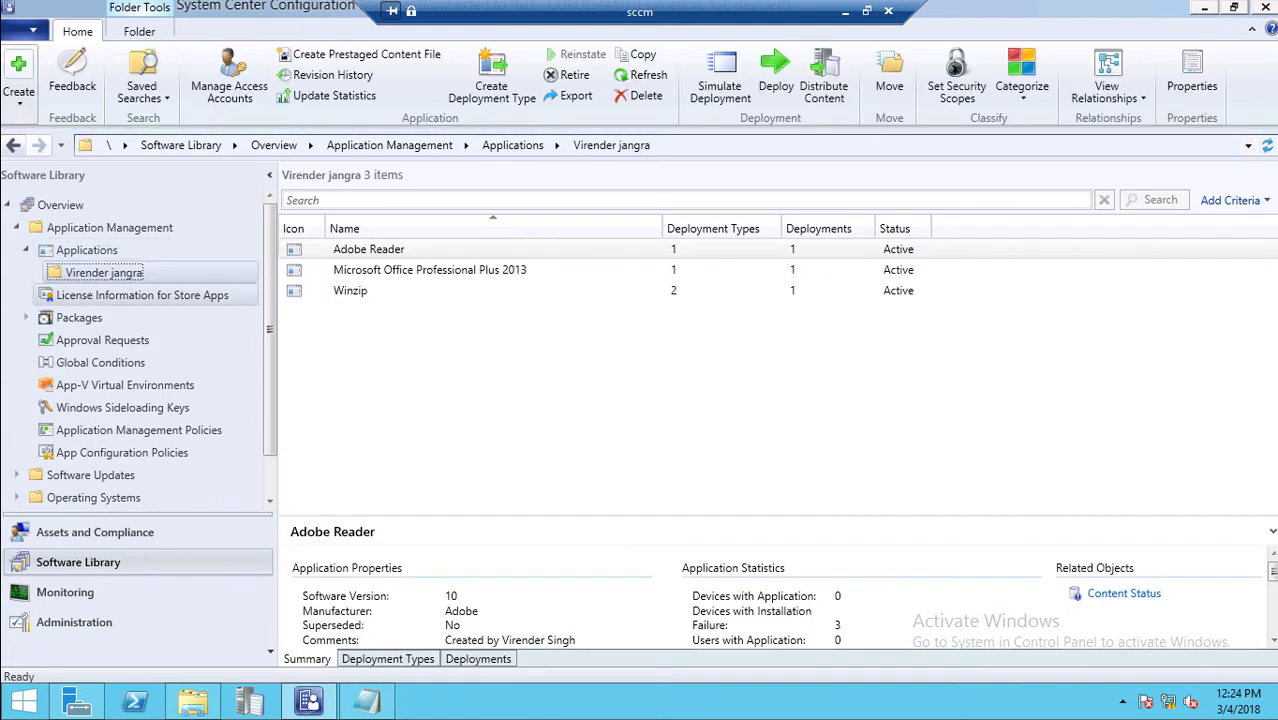
left_click(87, 250)
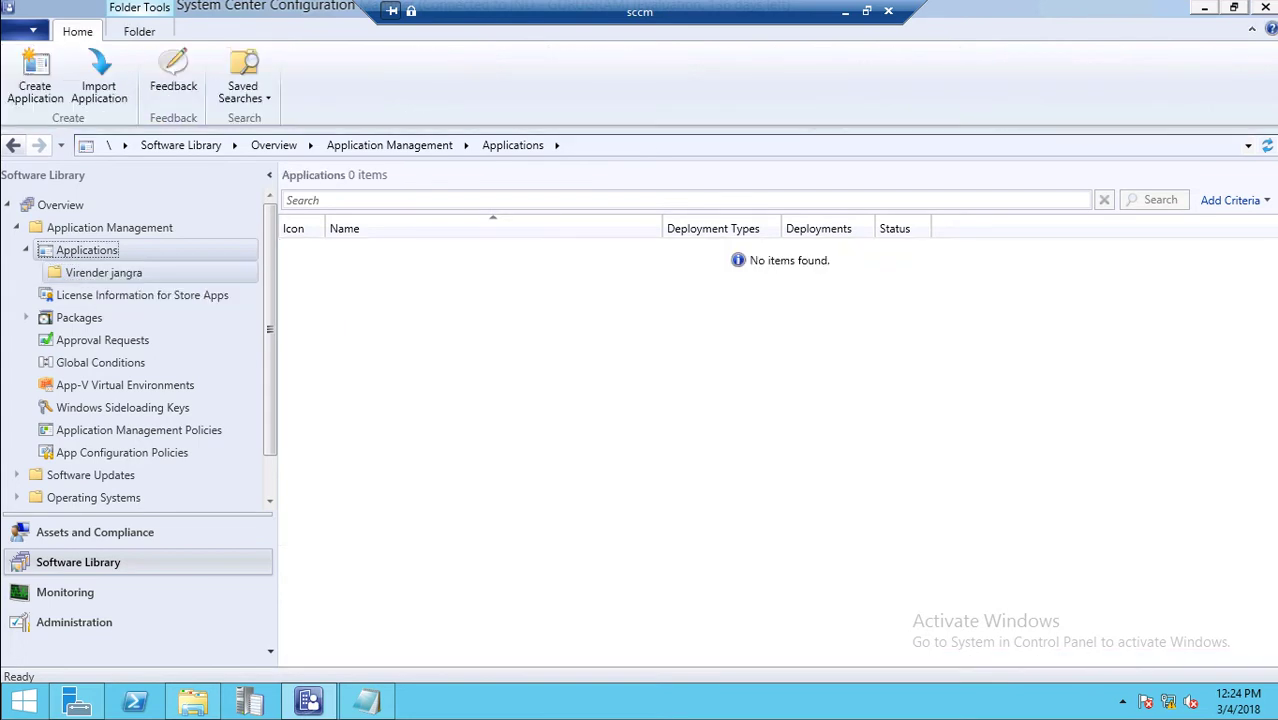
left_click(104, 272)
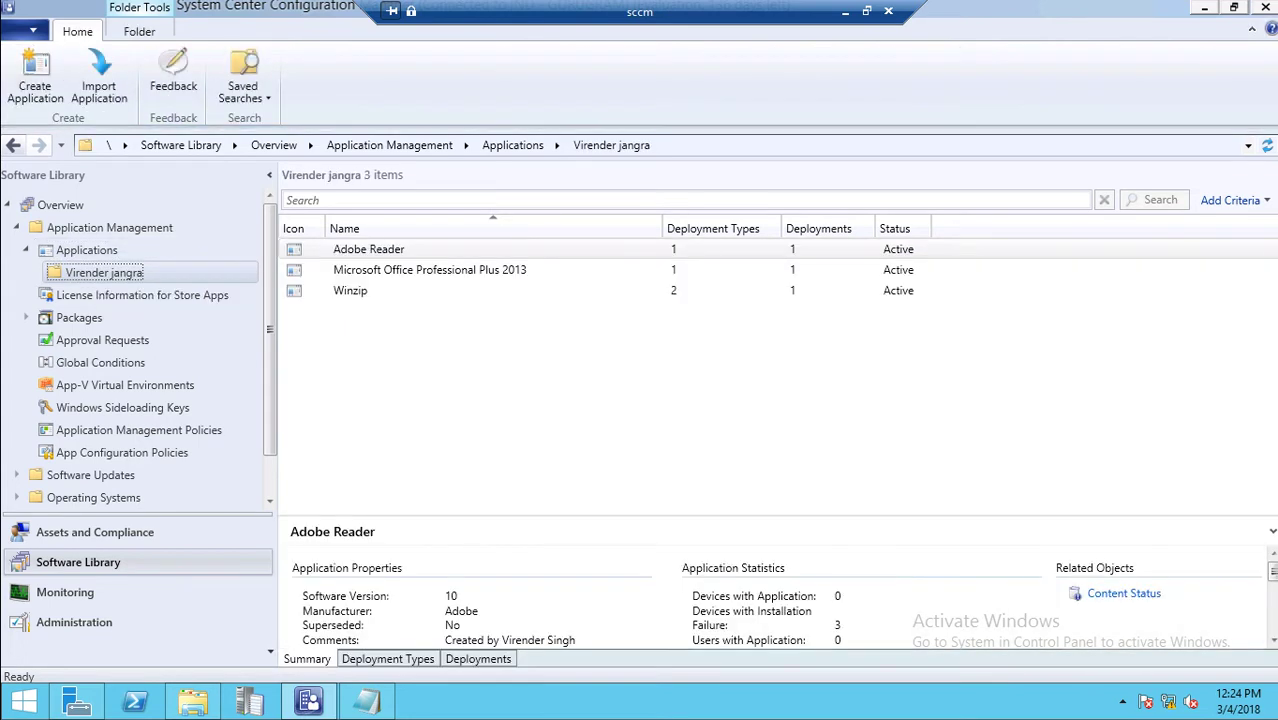
Start creating an application from a Windows Installer file and browse to \\sccm\sources\Office_2010_PROF_64bit
right_click(361, 322)
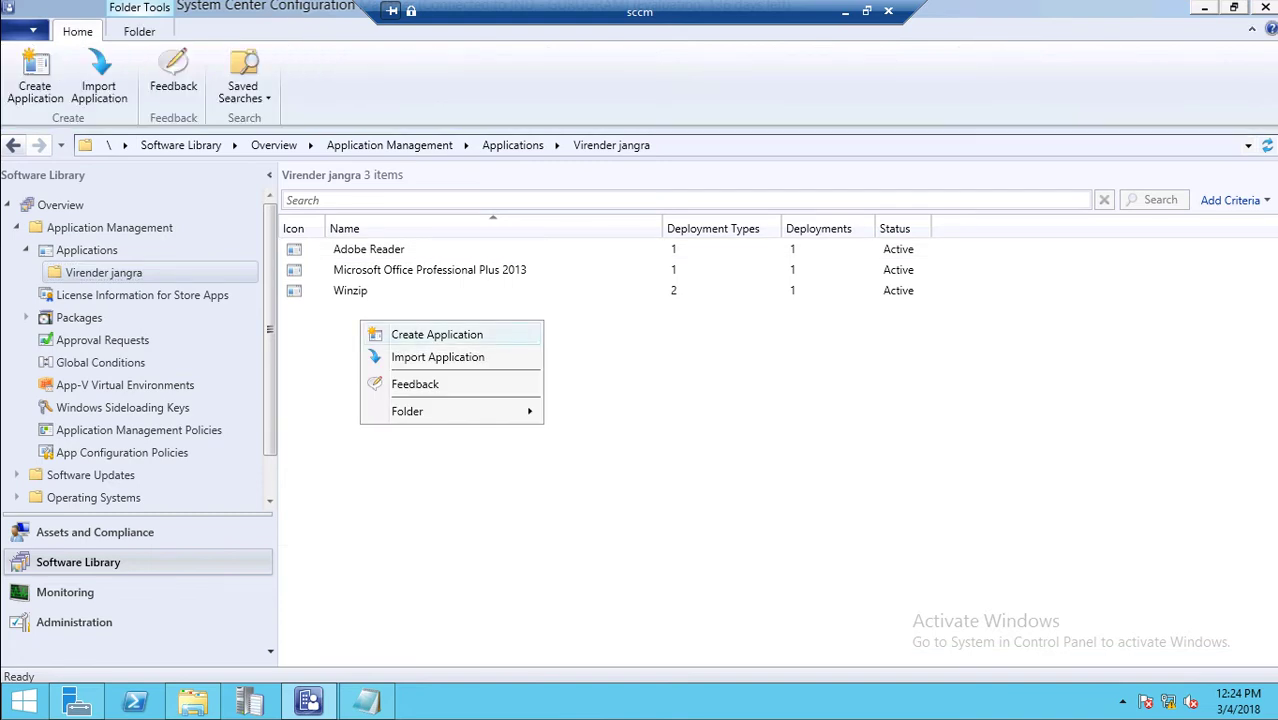
left_click(436, 334)
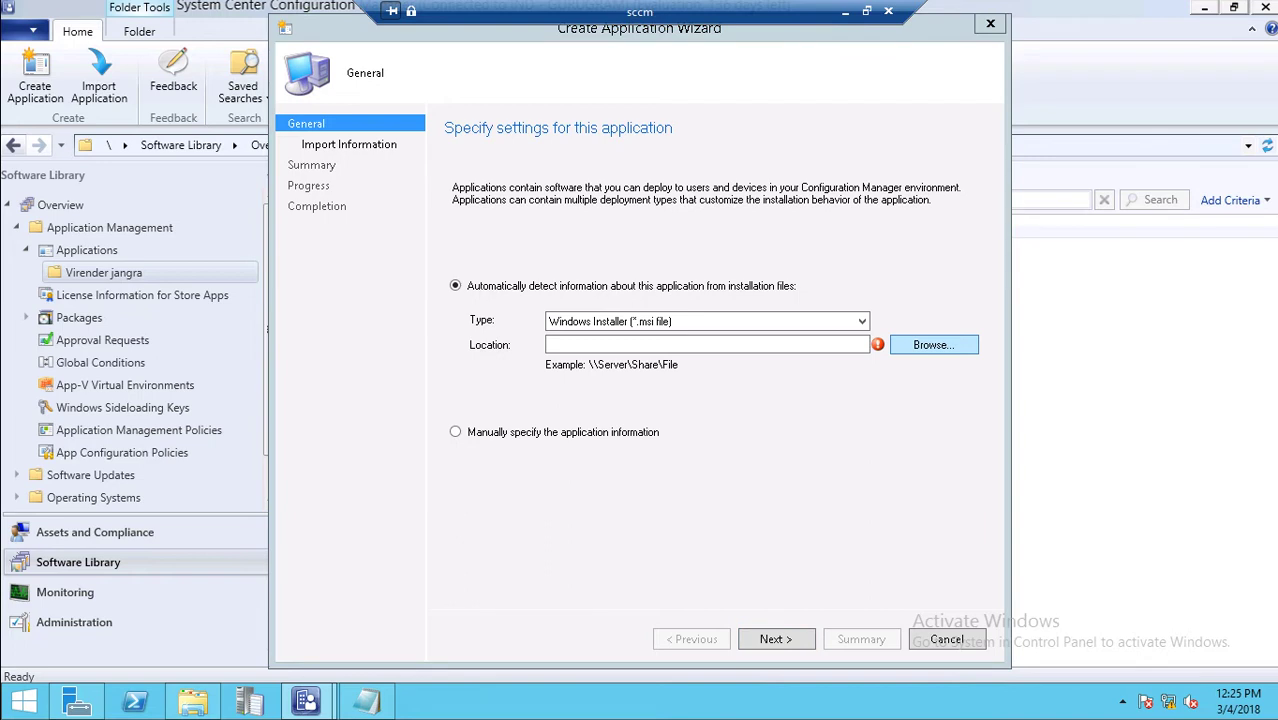
left_click(933, 344)
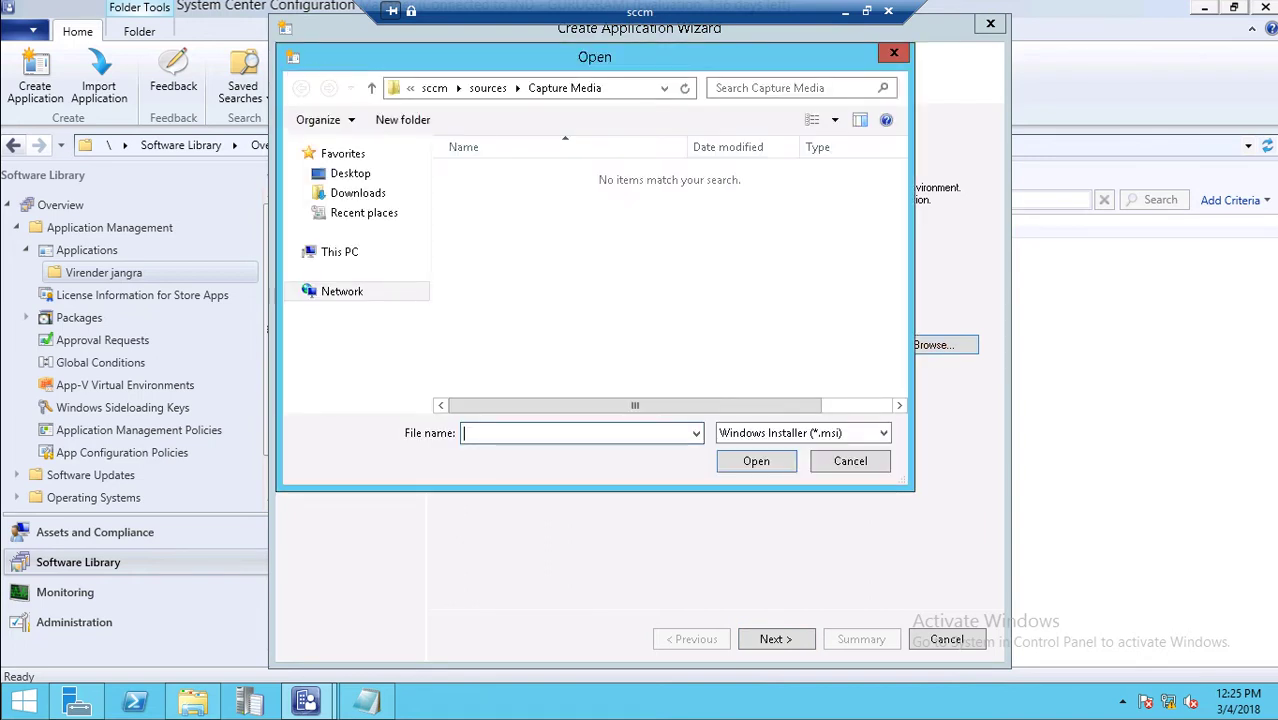
type("\\\\sccm\\sources")
key("Return")
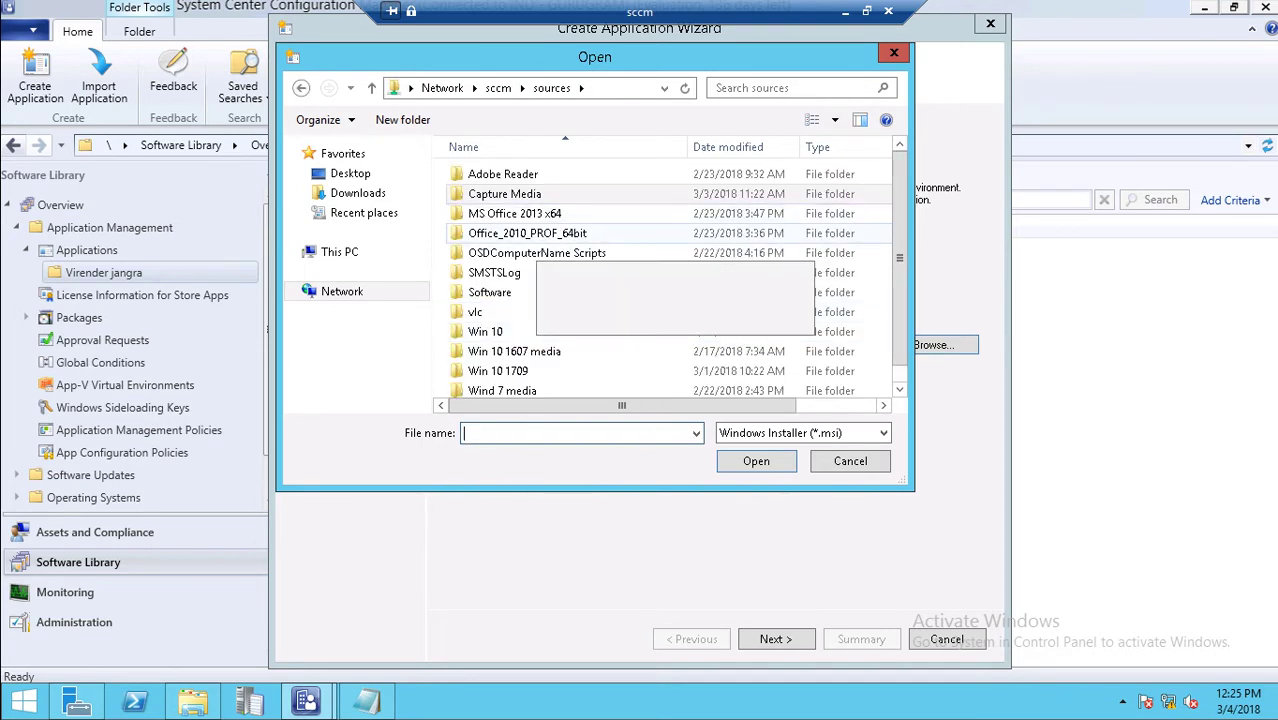
double_click(527, 233)
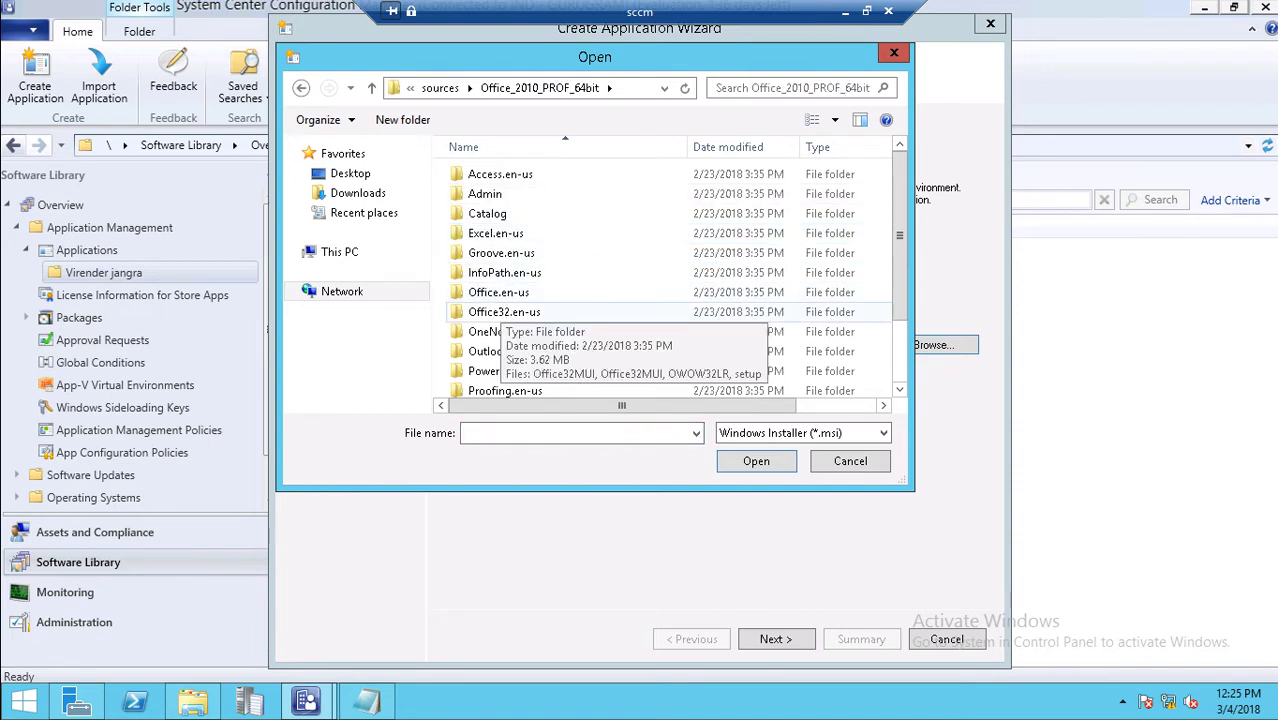
Choose ProPlusWW from the ProPlus.WW folder as the installer file, import its application information and continue to the general information
left_click(504, 311)
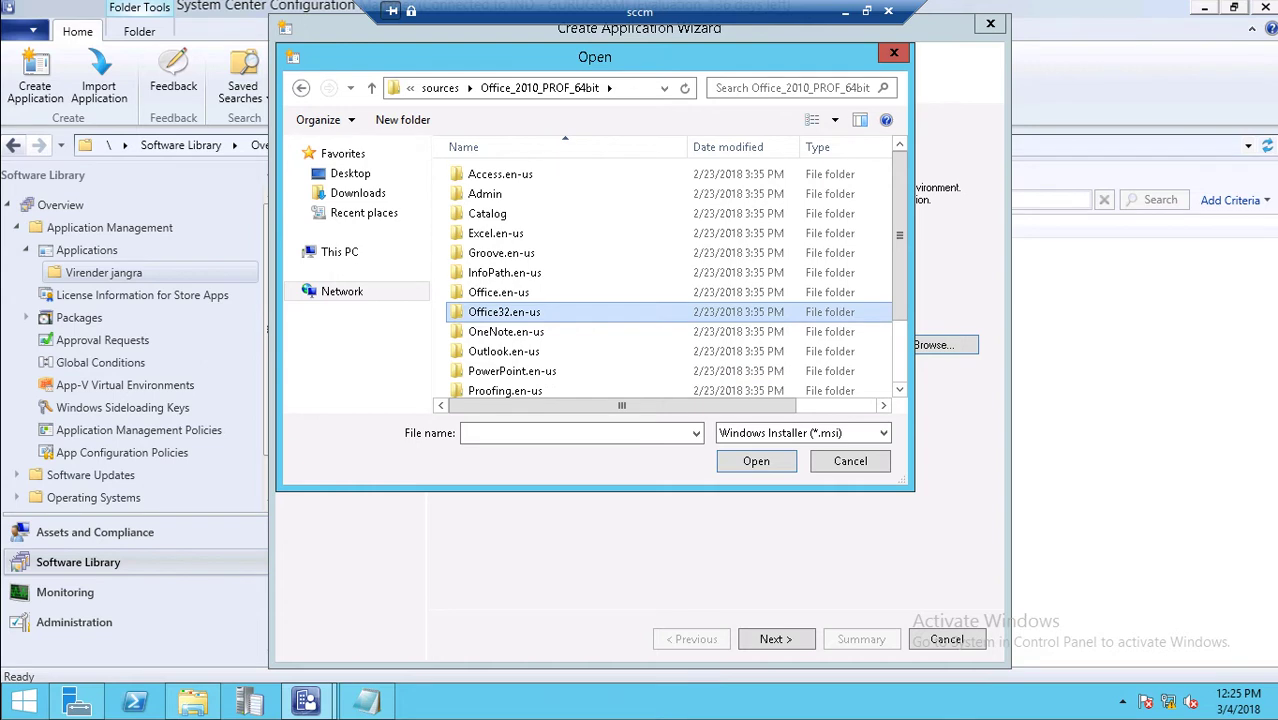
type("pr")
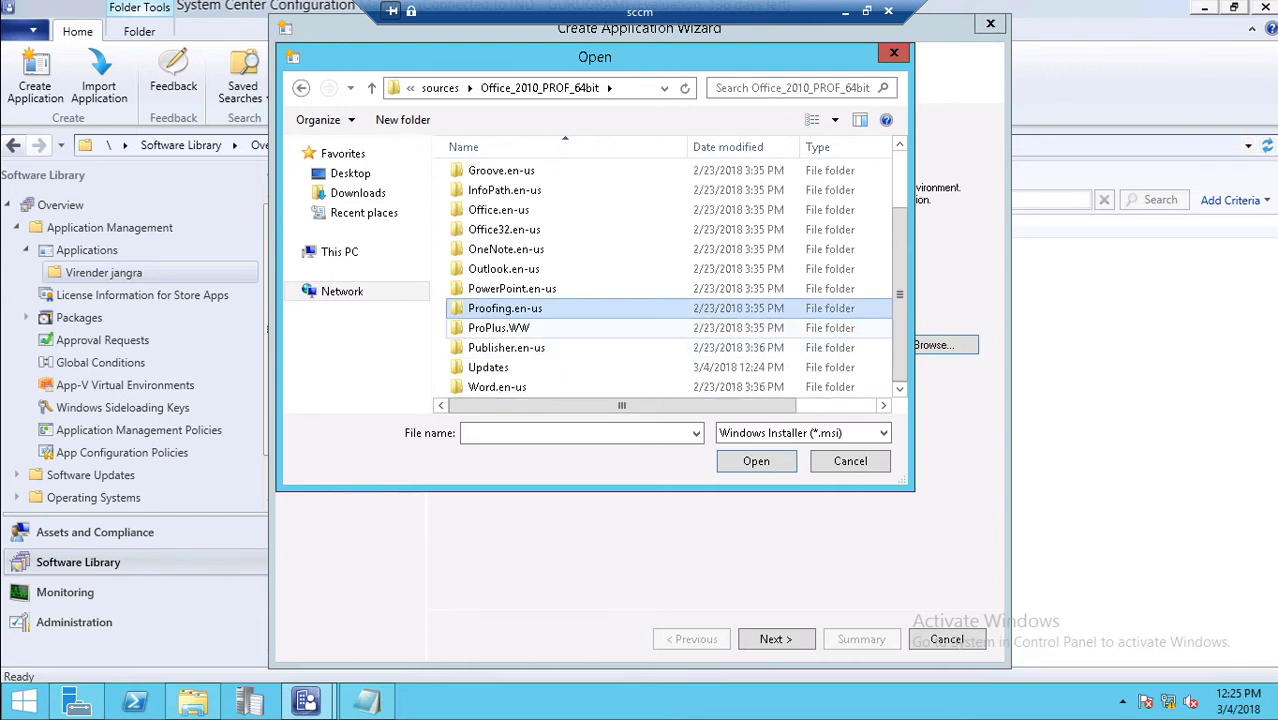
left_click(498, 328)
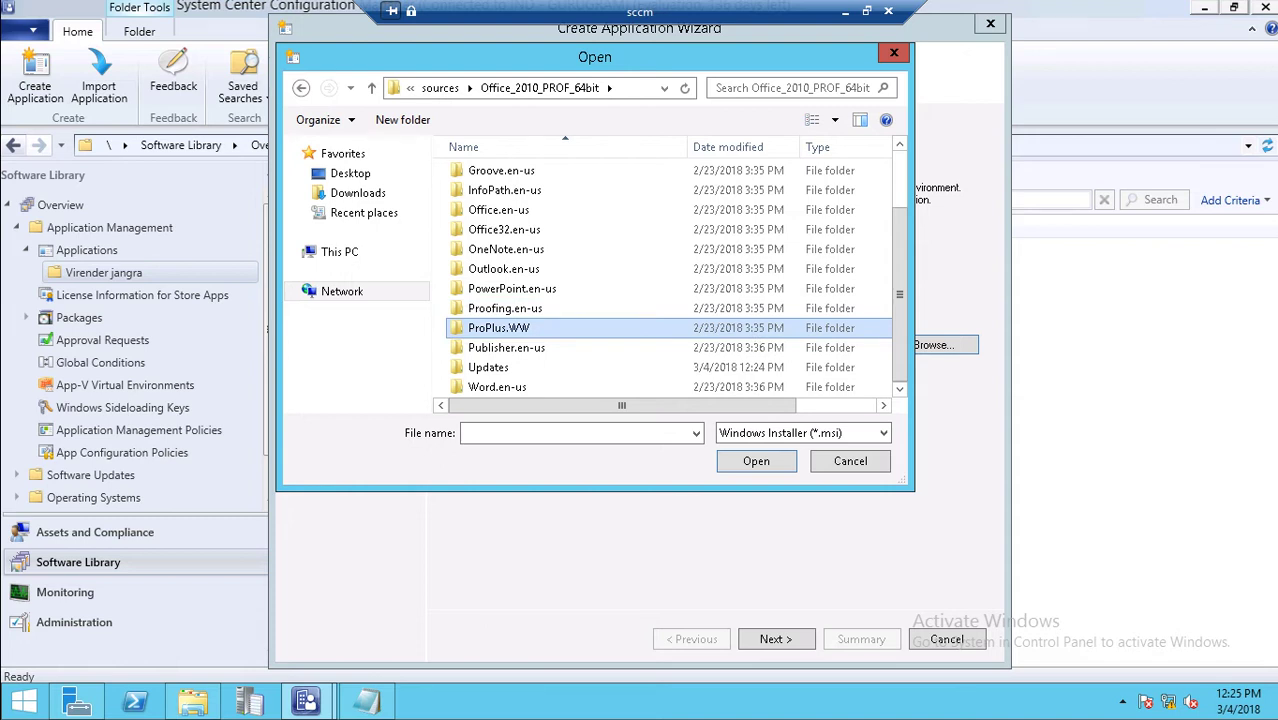
key("Return")
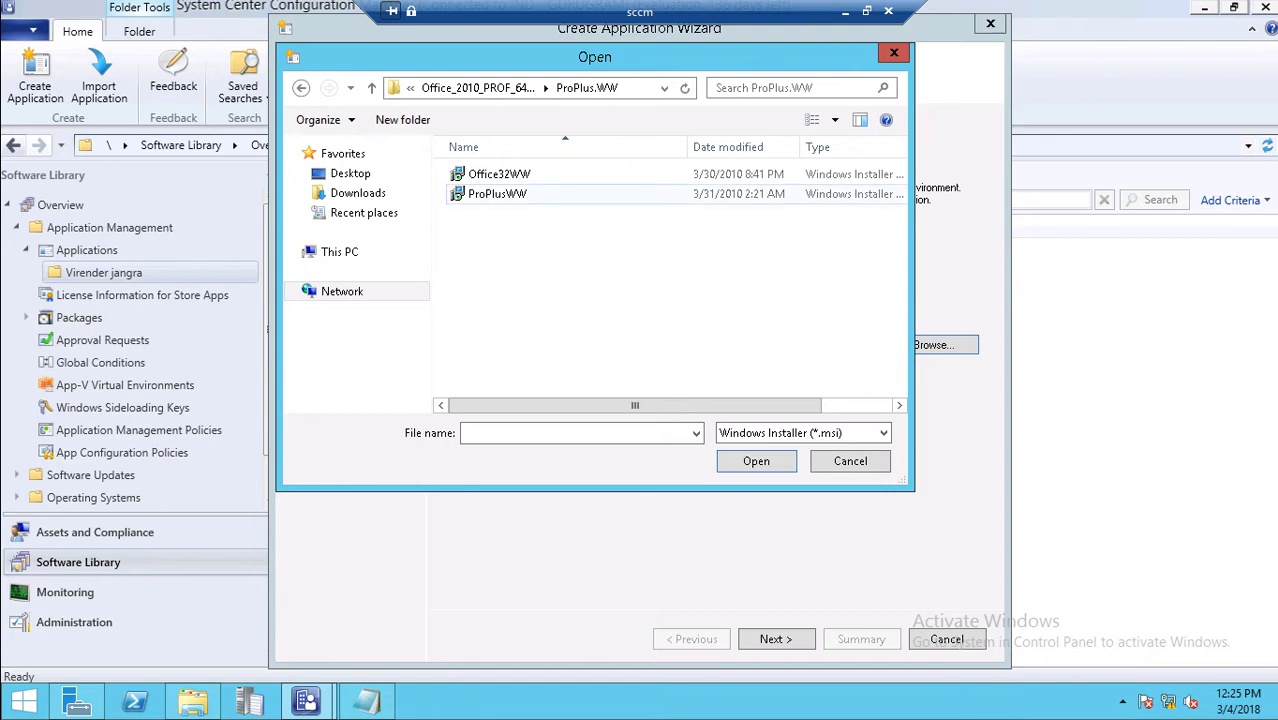
left_click(506, 194)
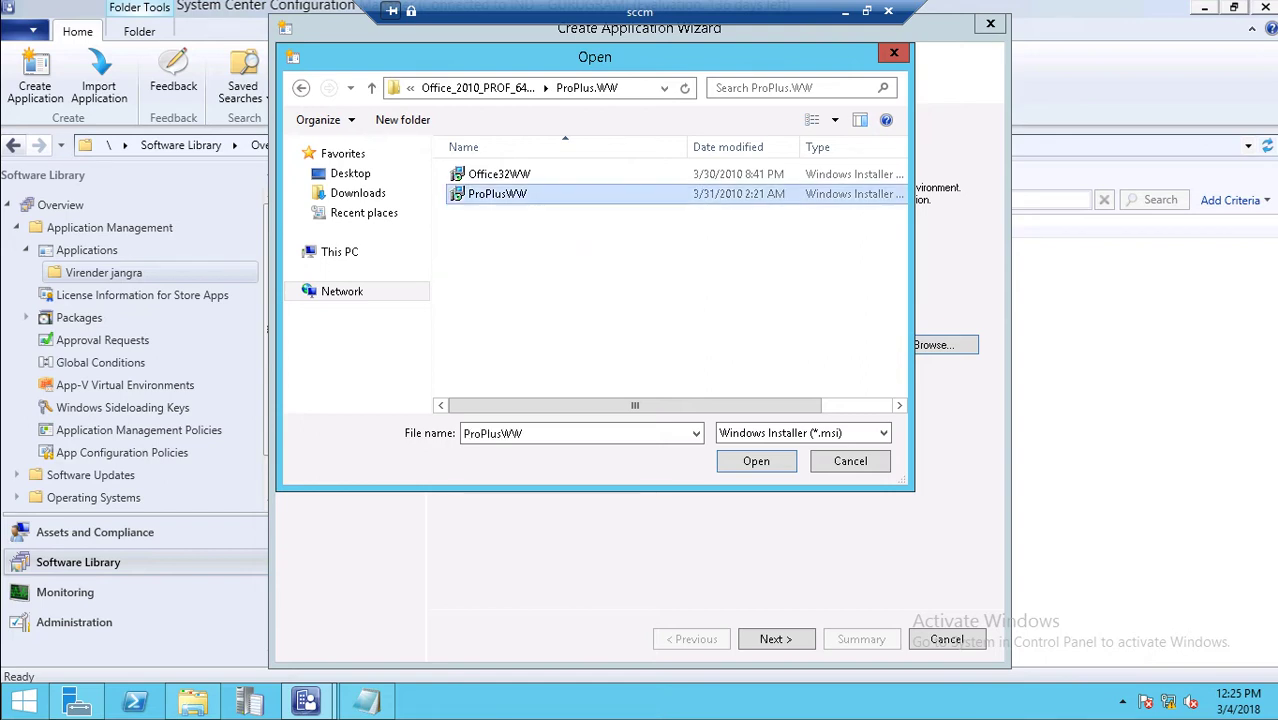
double_click(497, 193)
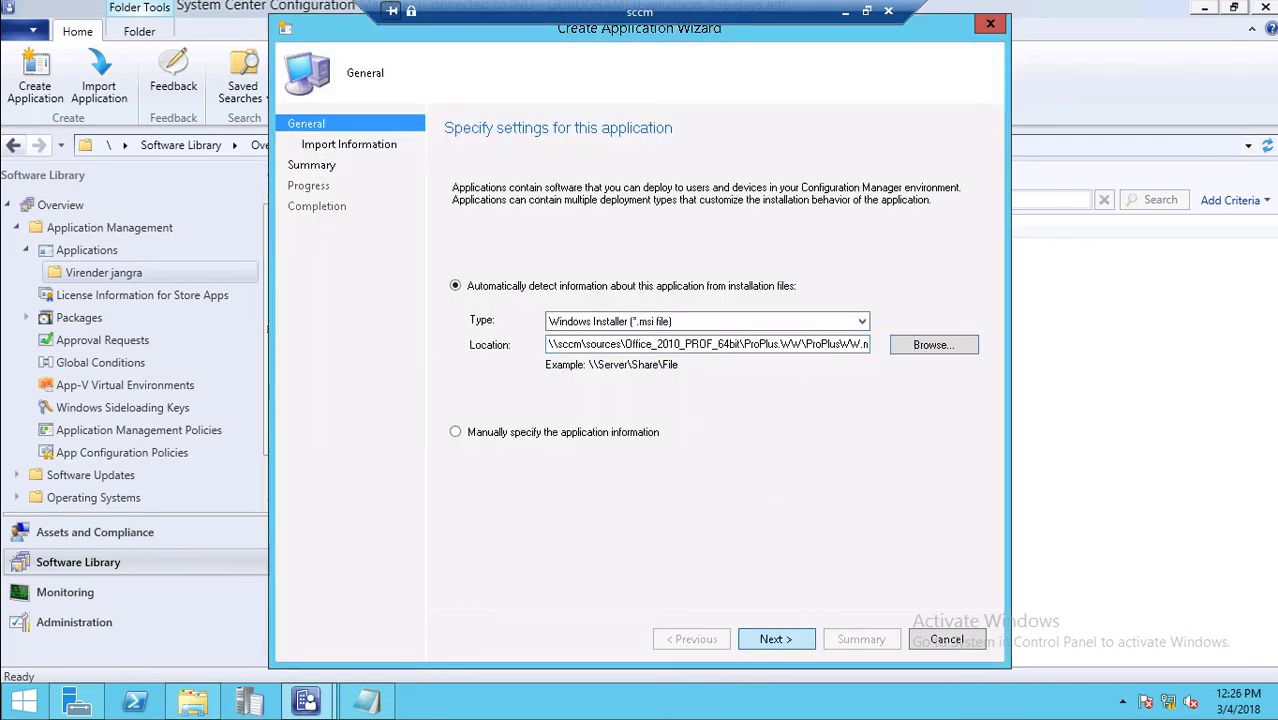
left_click(775, 639)
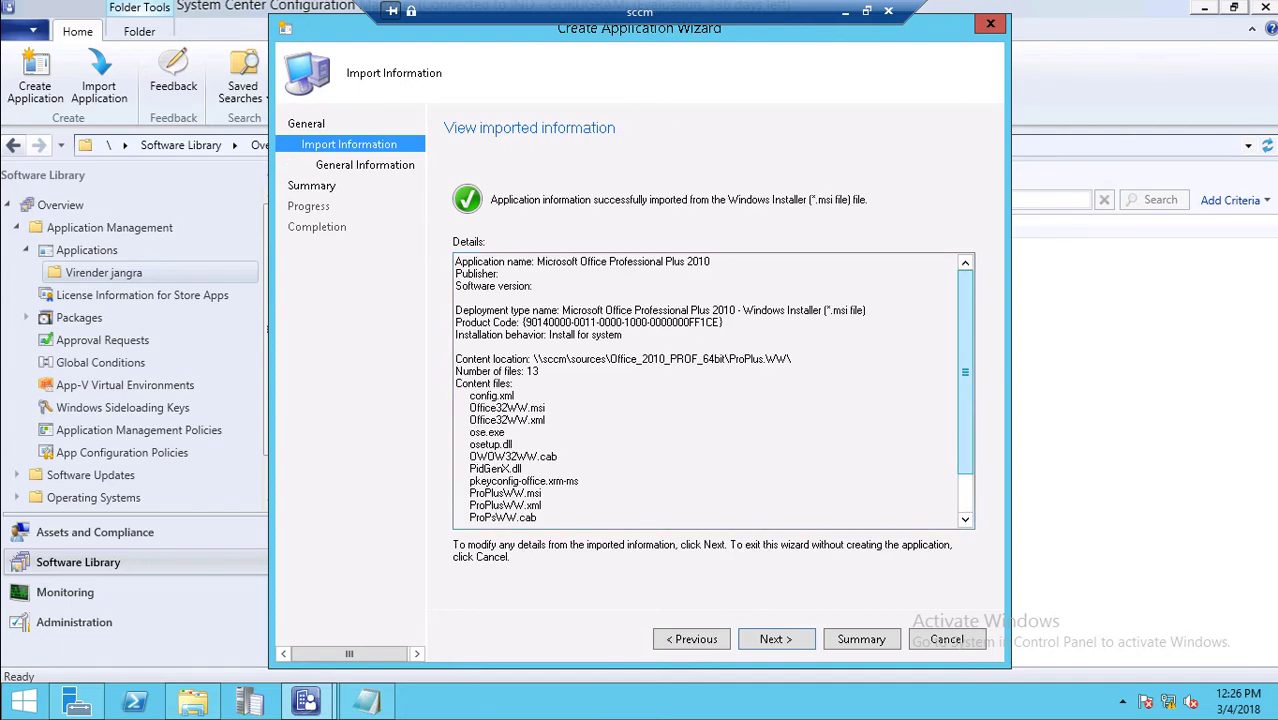
left_click_drag(964, 372, 965, 381)
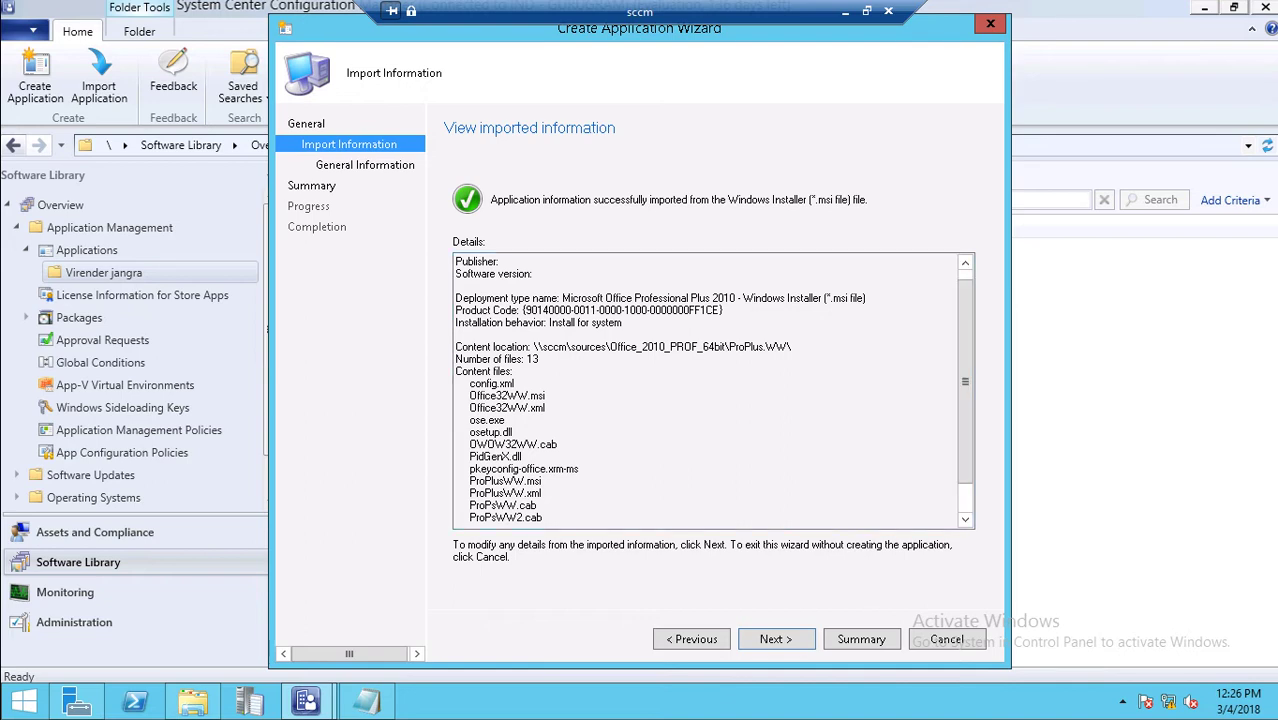
left_click(776, 639)
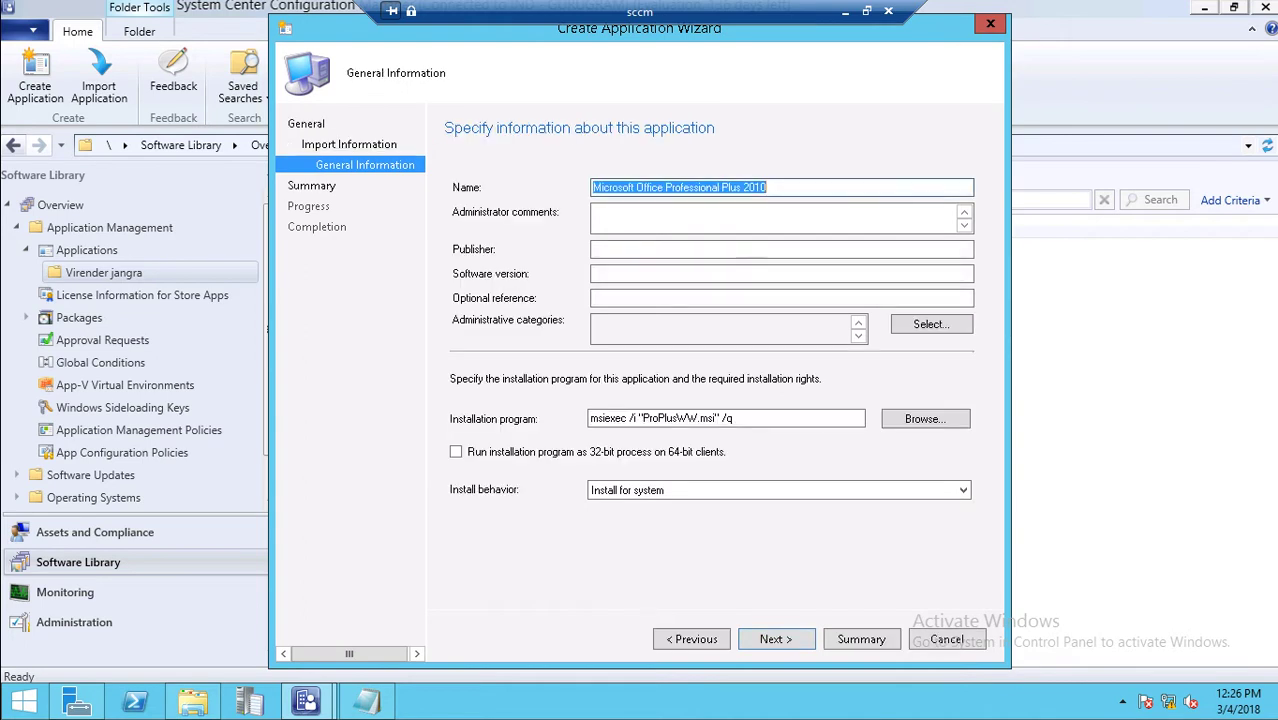
Enter an administrator comment stating the creator's full name and set the publisher to Microsoft
left_click(594, 212)
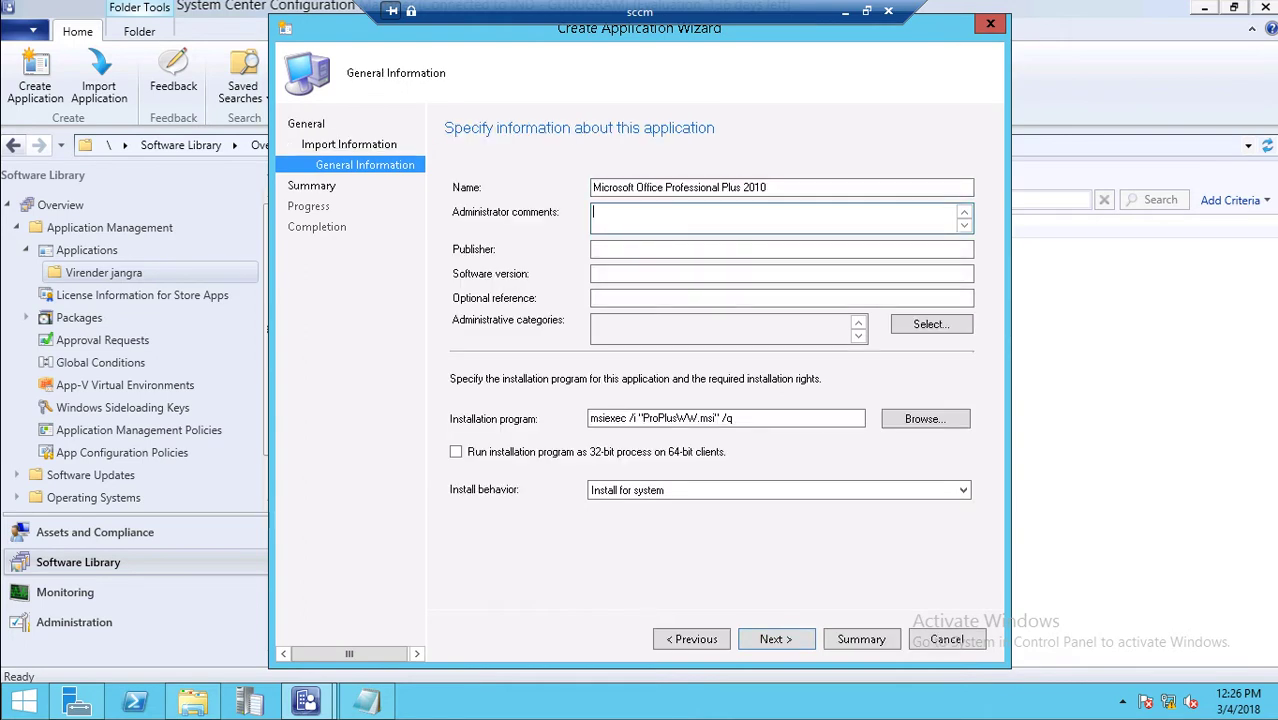
type("Created by Harender Jangra")
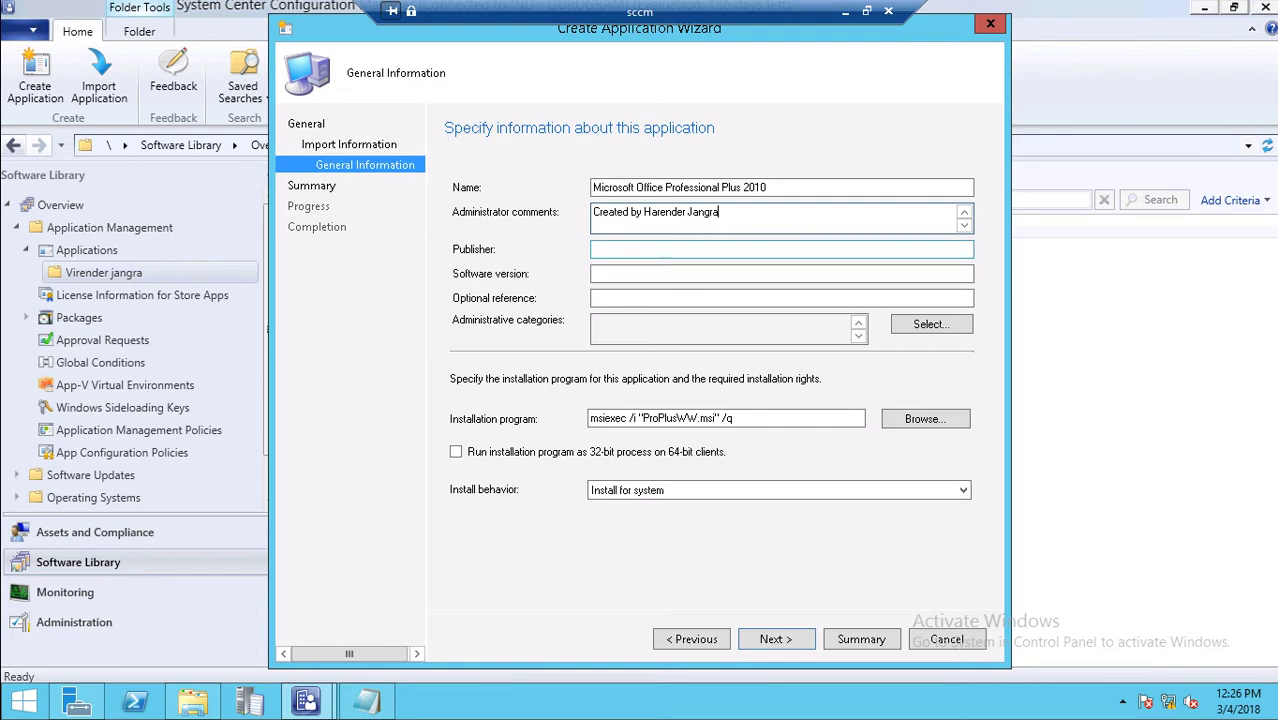
left_click(594, 249)
type("MIc")
key("BackSpace")
key("BackSpace")
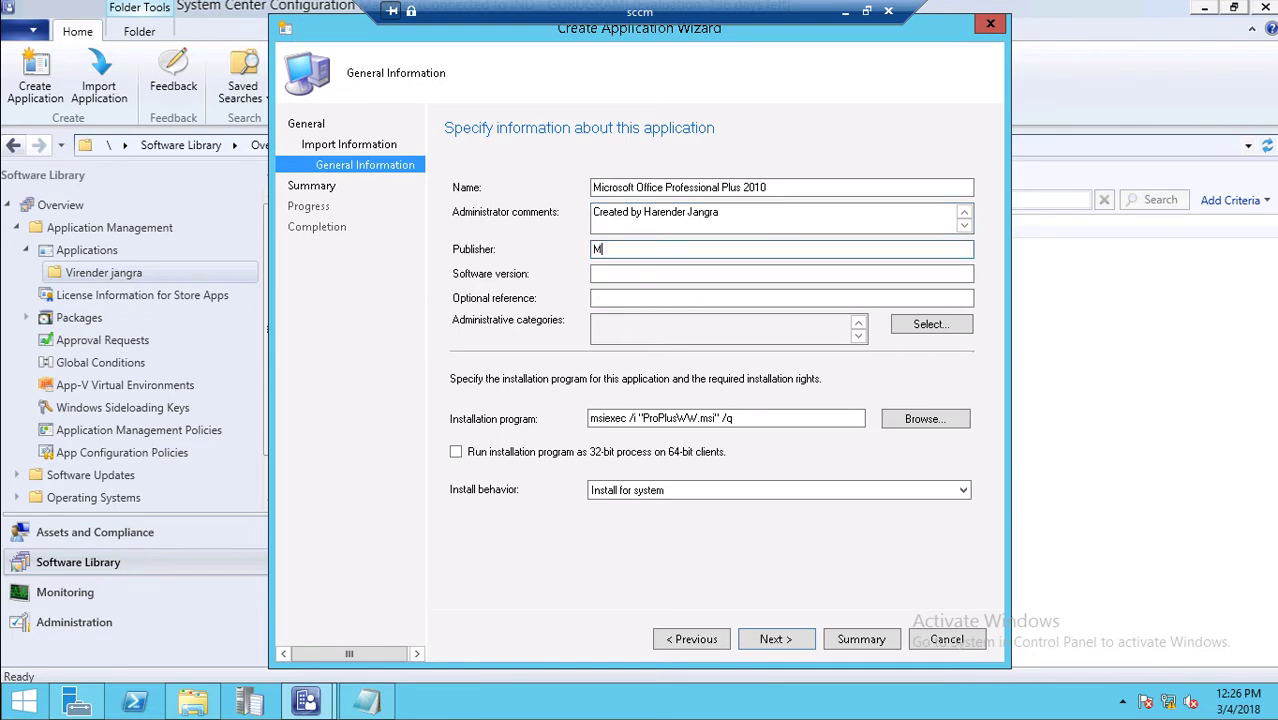
type("icrosoft")
Set the application's software version to 2010
key("Tab")
type("210")
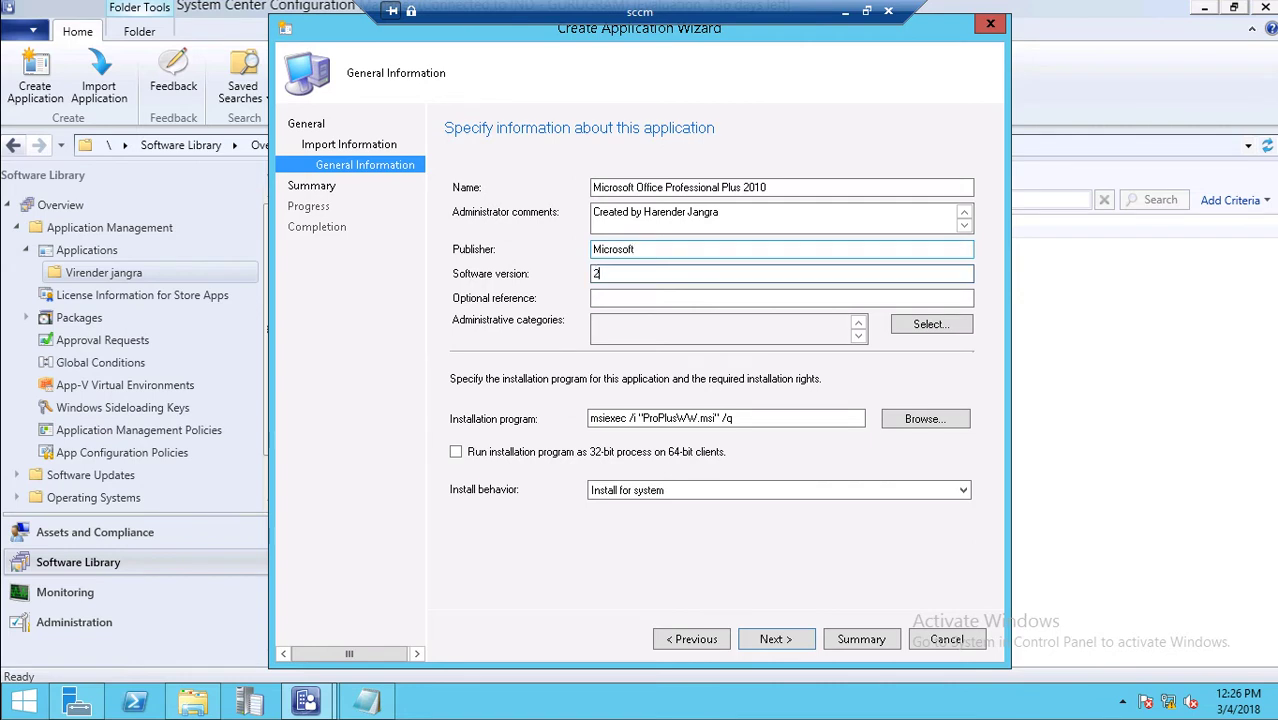
key("BackSpace")
key("BackSpace")
type("010")
key("BackSpace")
key("BackSpace")
type("10")
Replace the installation program with setup.exe from the \\sccm\sources\Office_2010_PROF_64bit folder
left_click(733, 418)
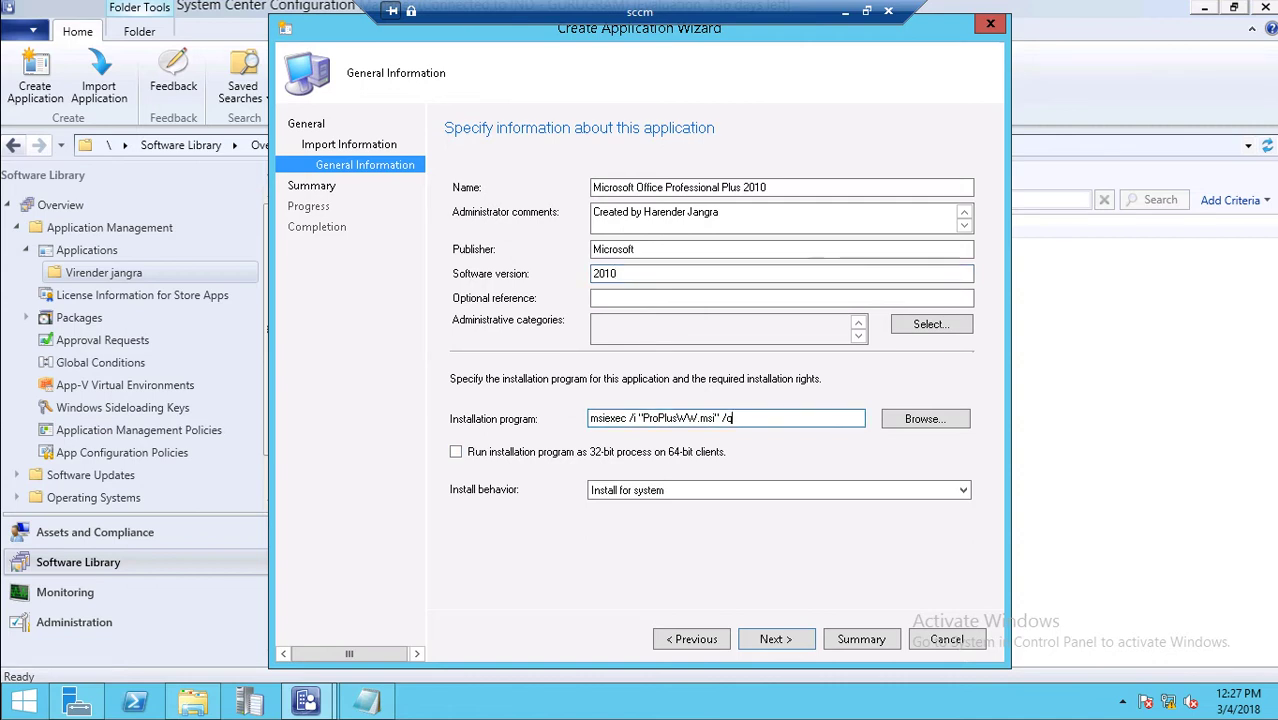
key("ctrl+a")
key("BackSpace")
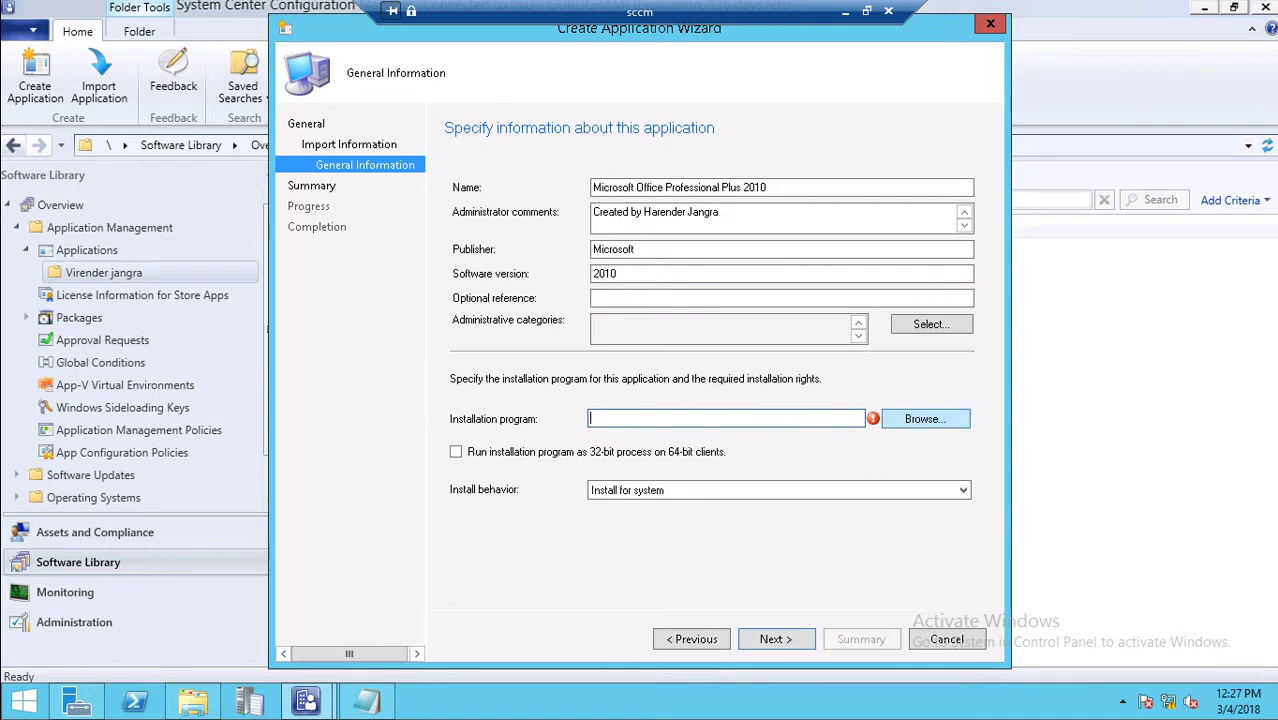
left_click(925, 419)
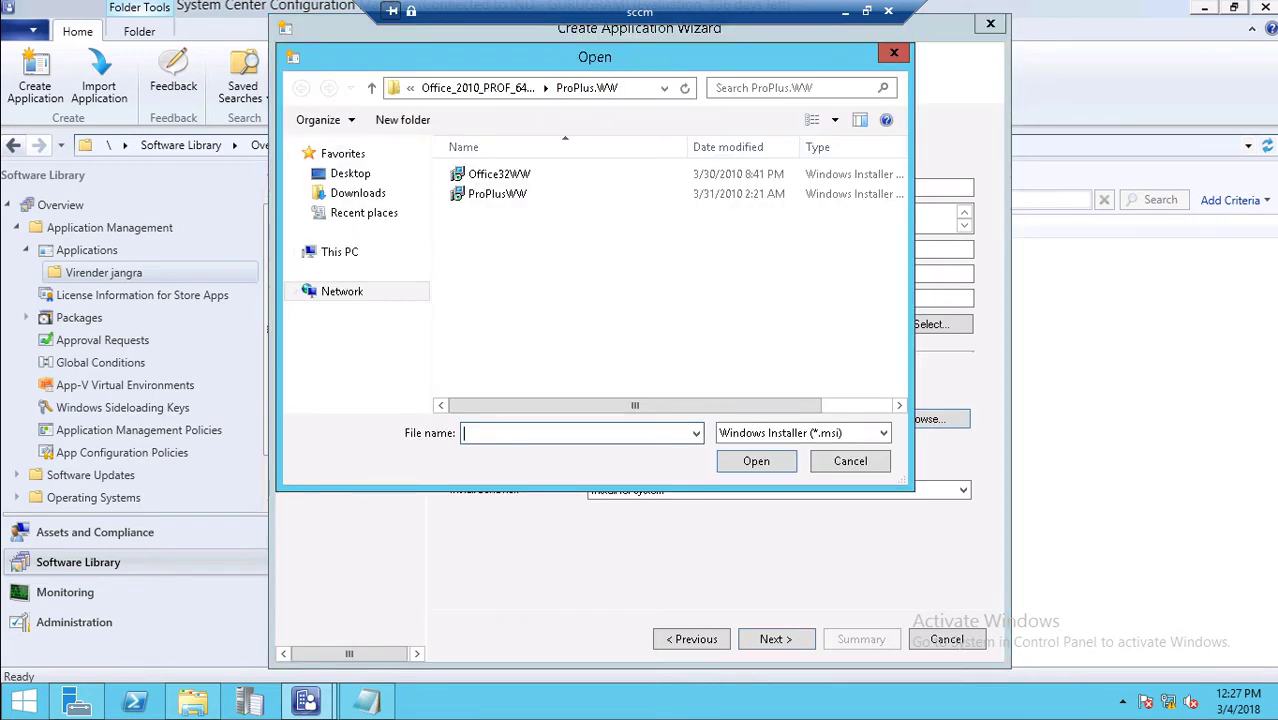
left_click(478, 88)
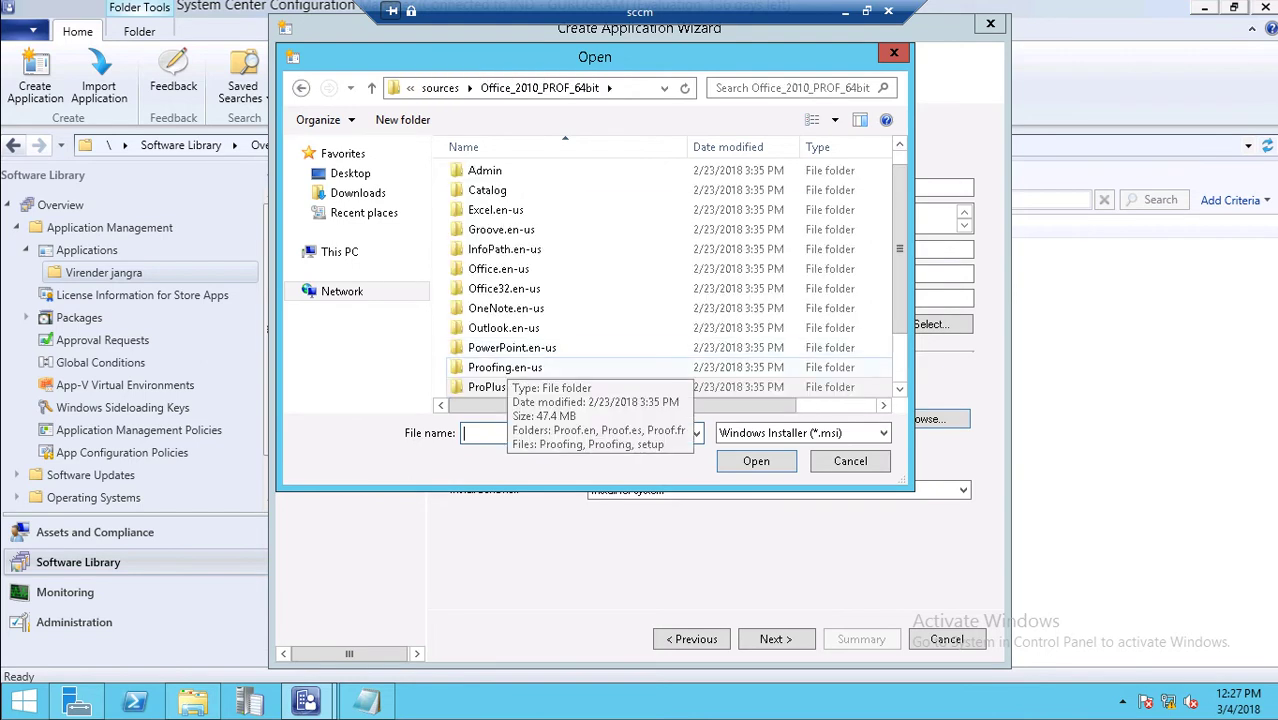
type("se")
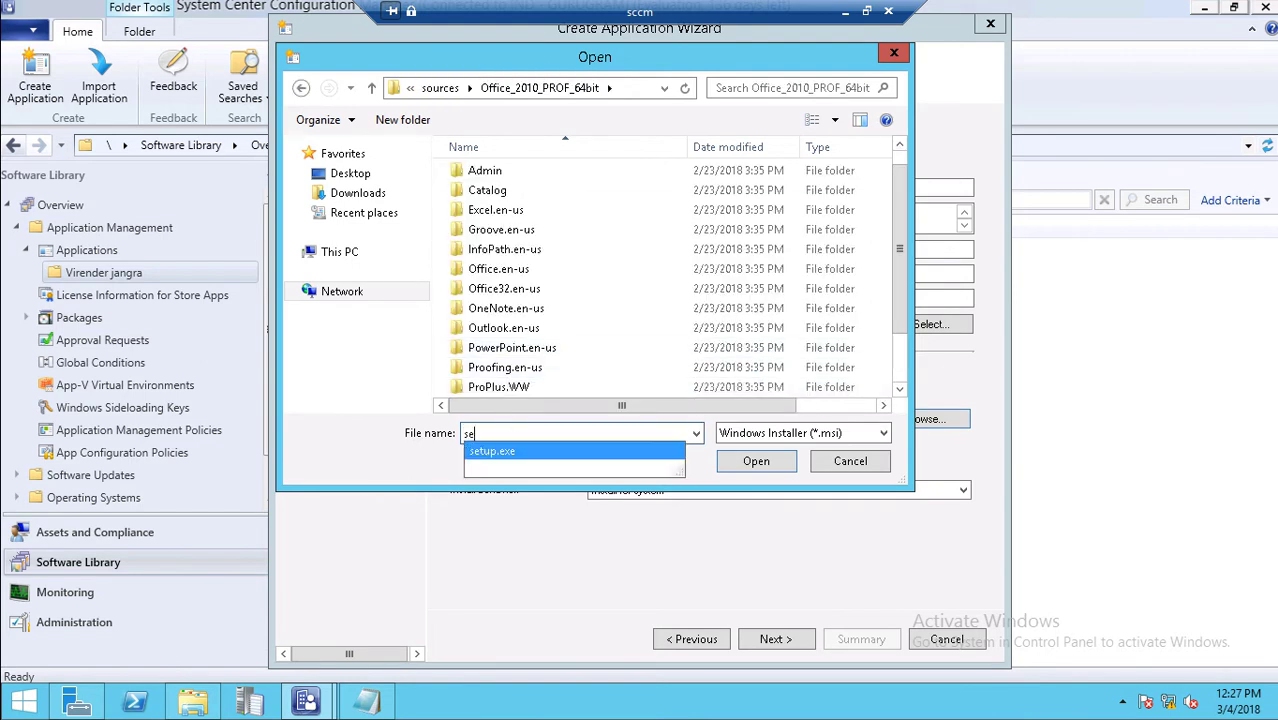
left_click(492, 451)
key("Return")
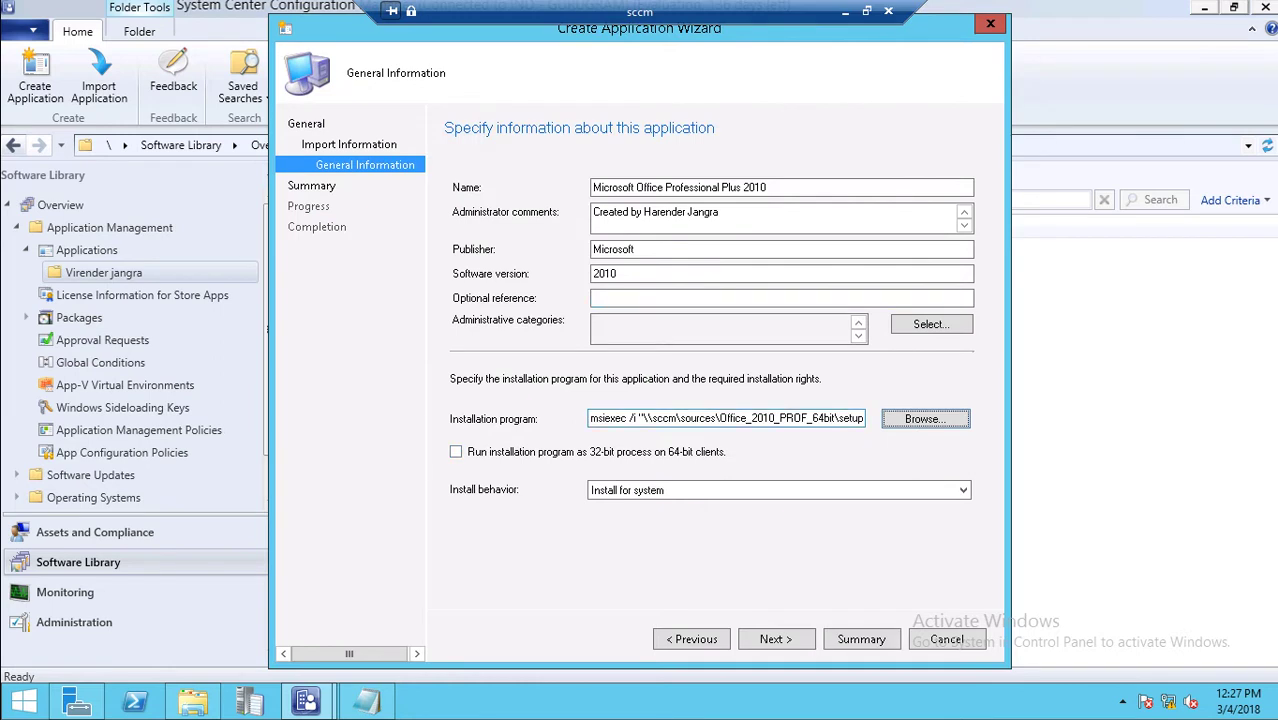
left_click(826, 418)
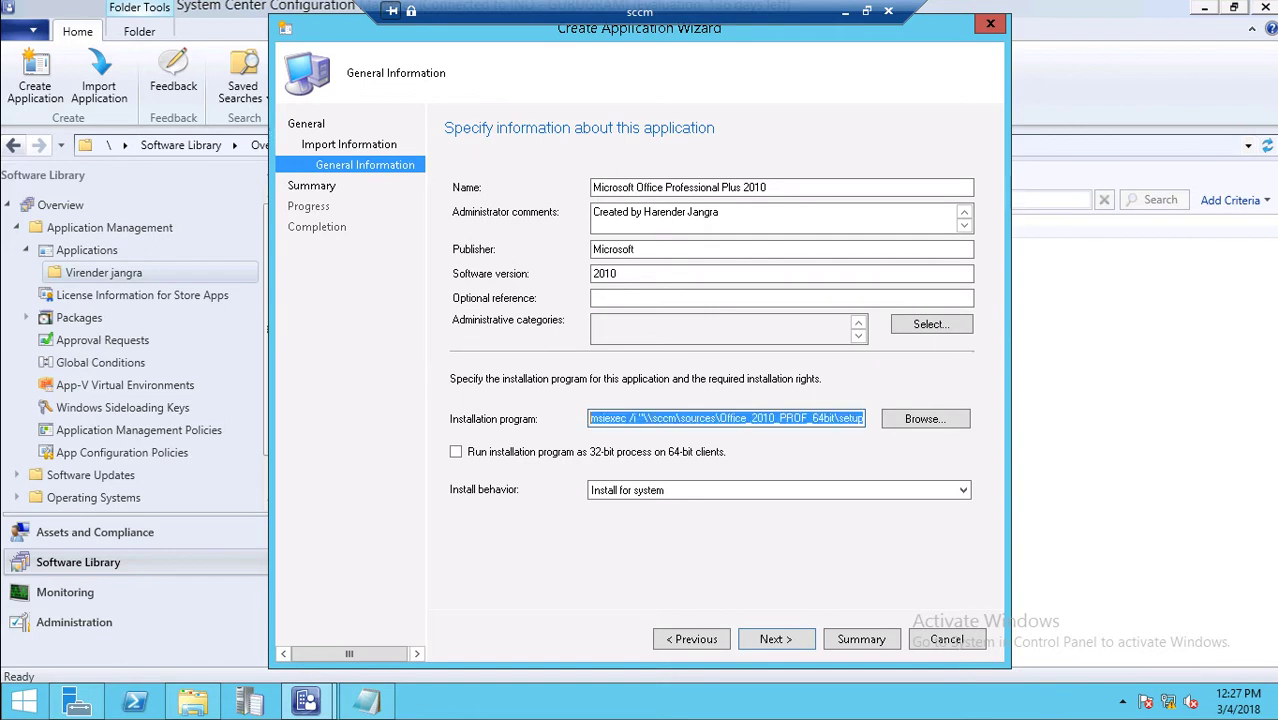
left_click(925, 419)
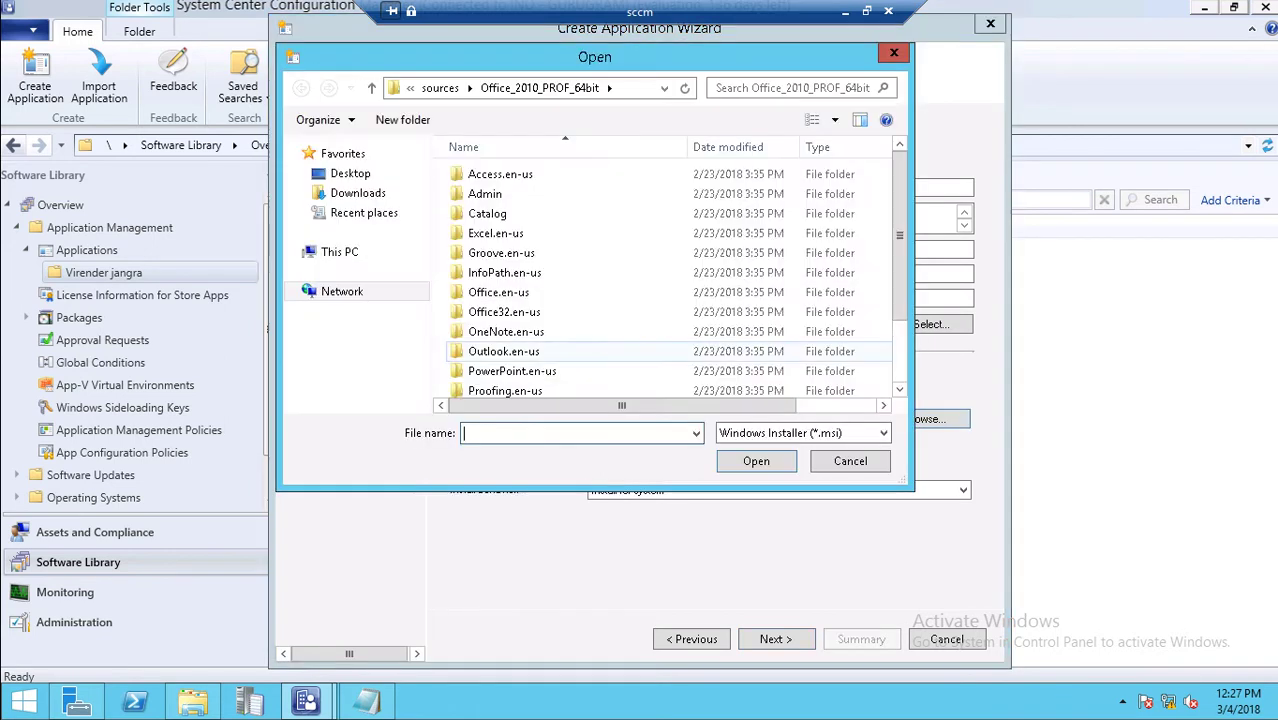
left_click(512, 371)
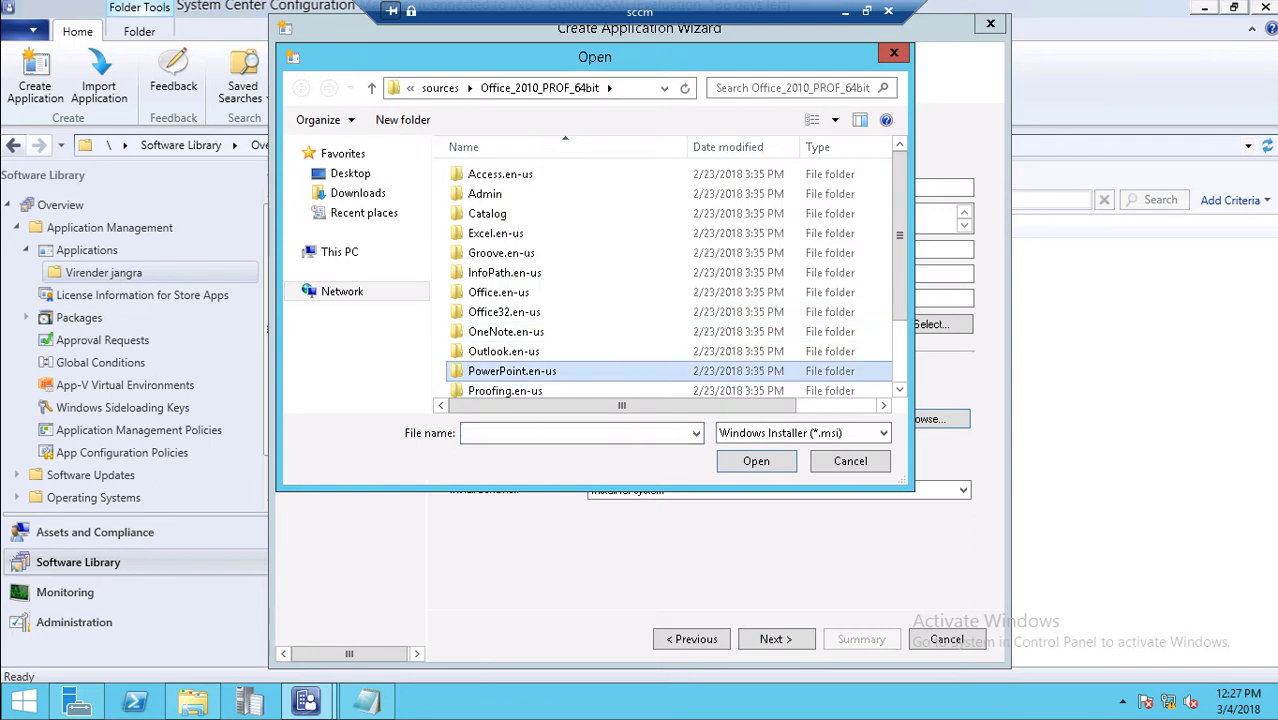
left_click_drag(899, 235, 899, 294)
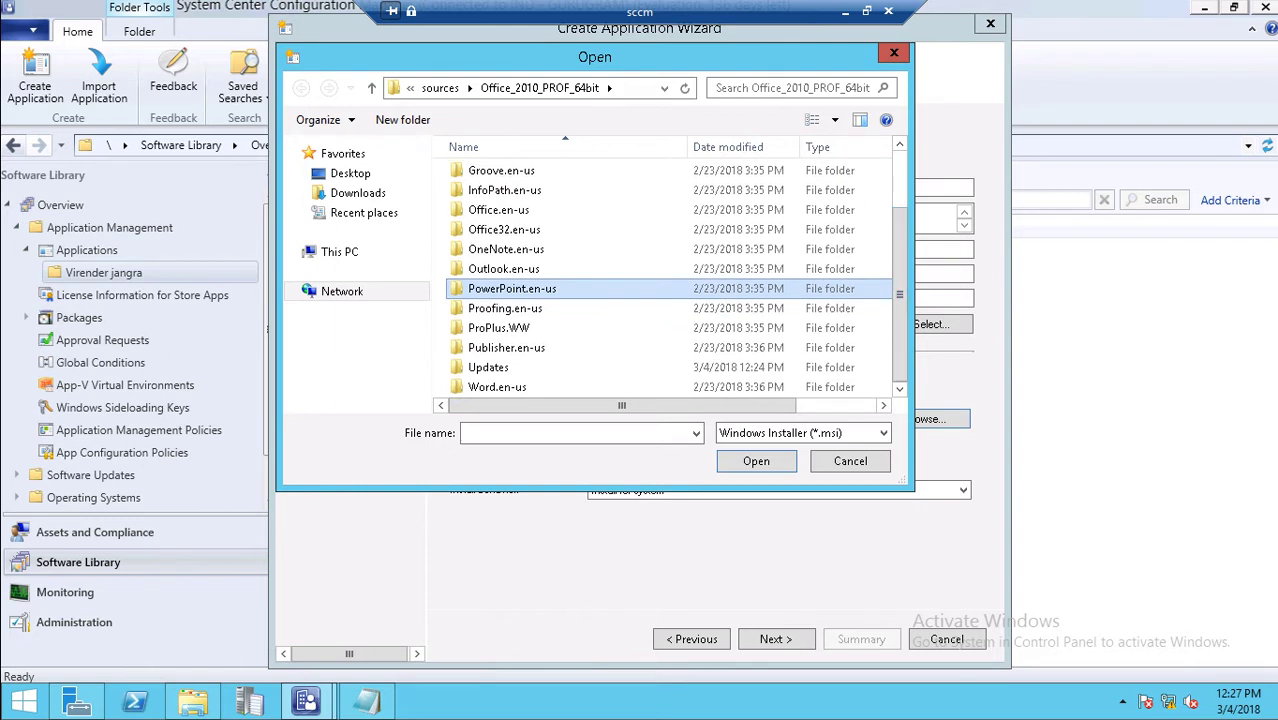
left_click(803, 433)
left_click(830, 452)
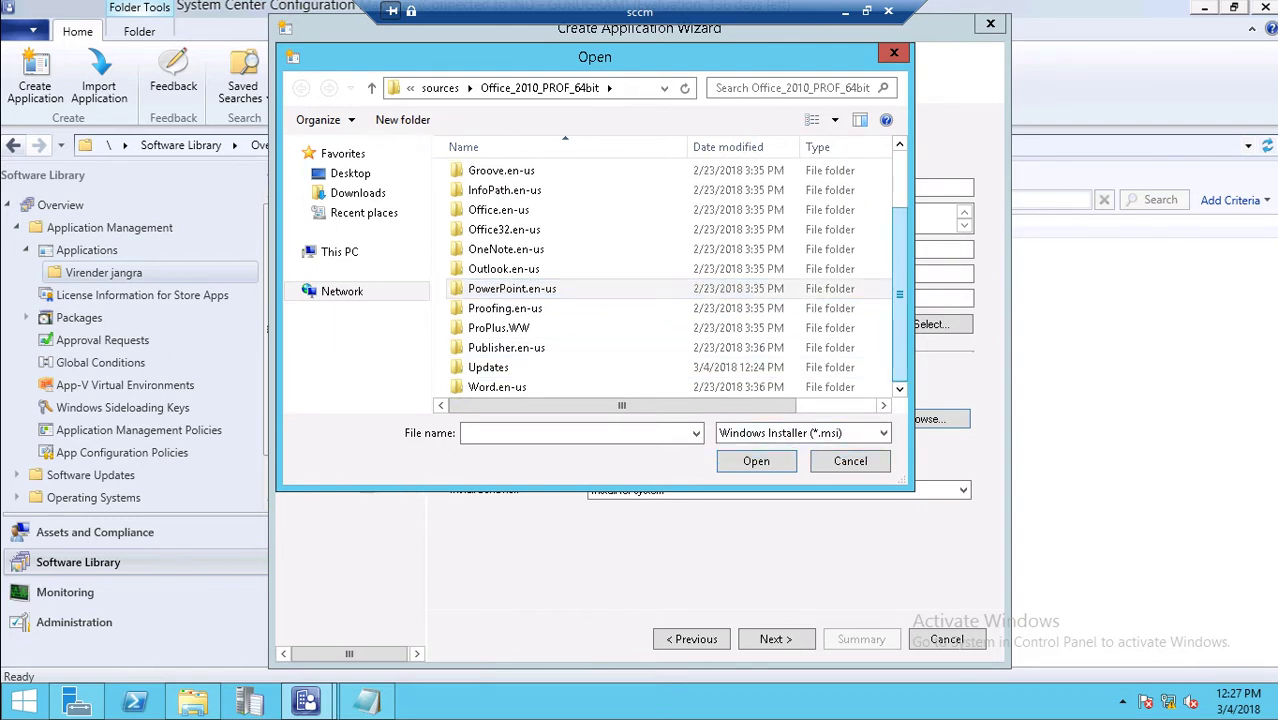
scroll(668, 280, "up", 2)
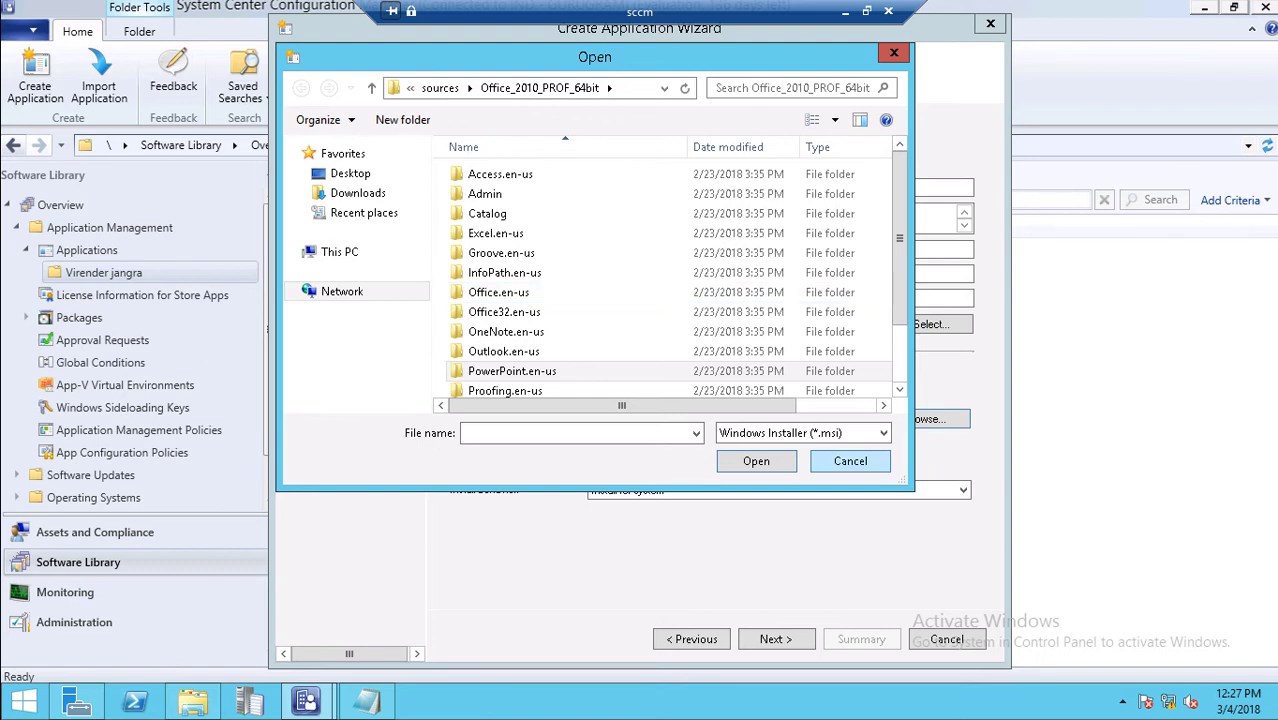
left_click(849, 461)
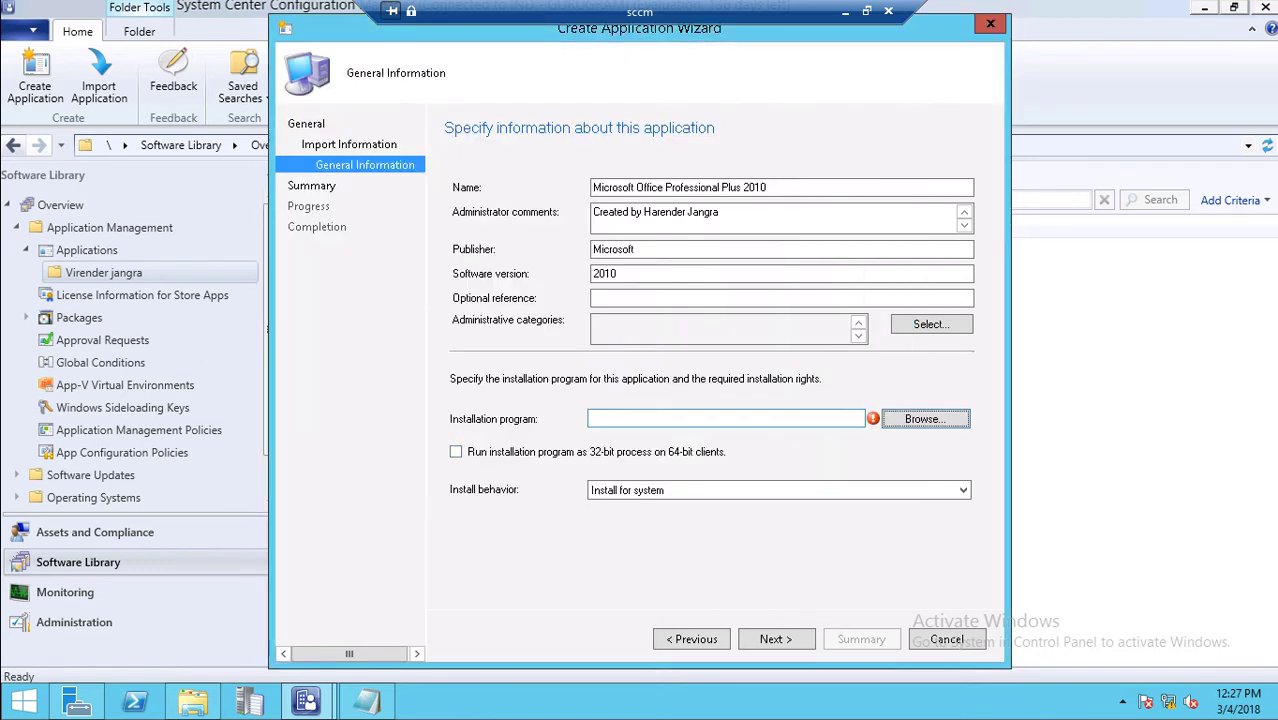
left_click(930, 323)
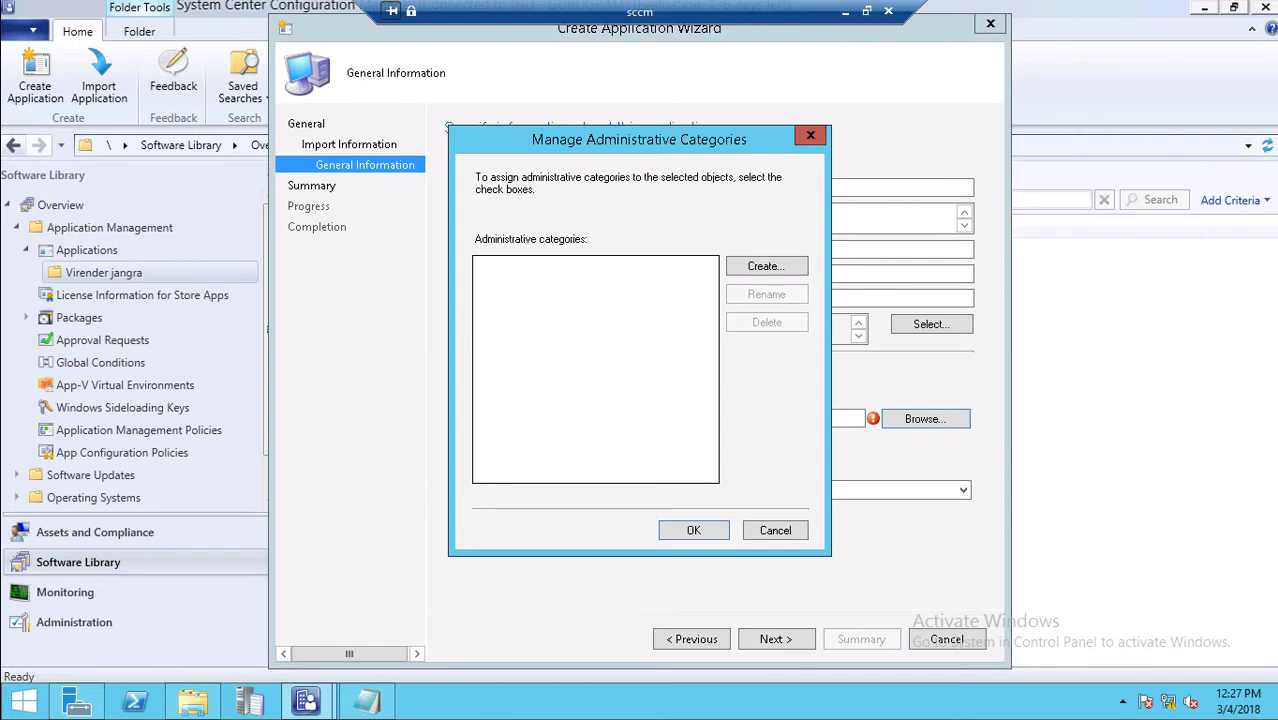
left_click(774, 530)
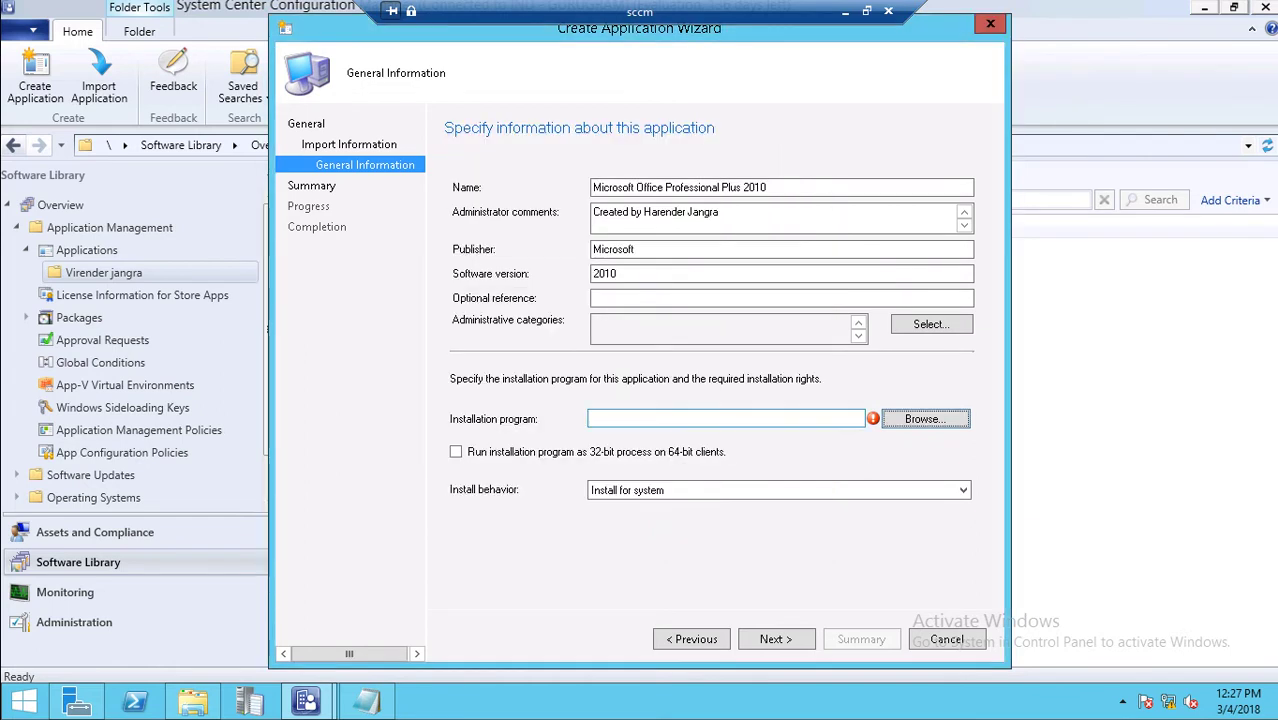
Set the installation program to setup.exe, create the application and close the wizard
left_click(725, 418)
type("setup.exe")
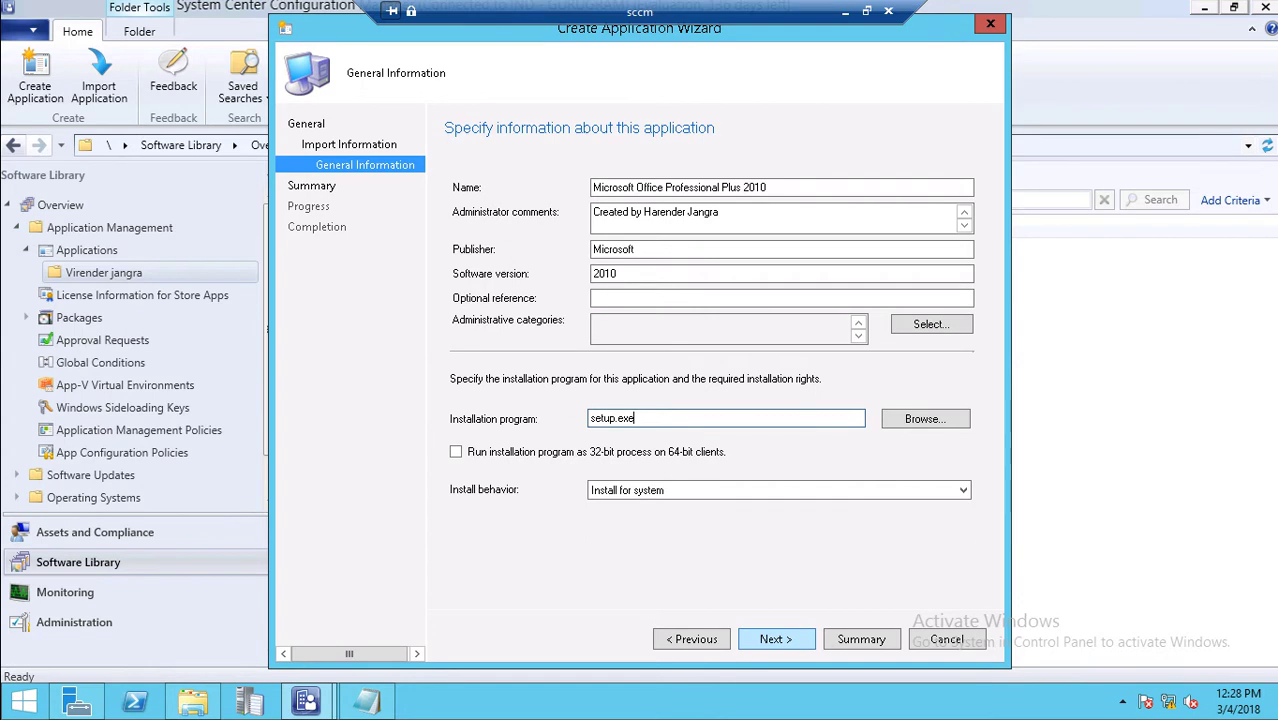
key("Return")
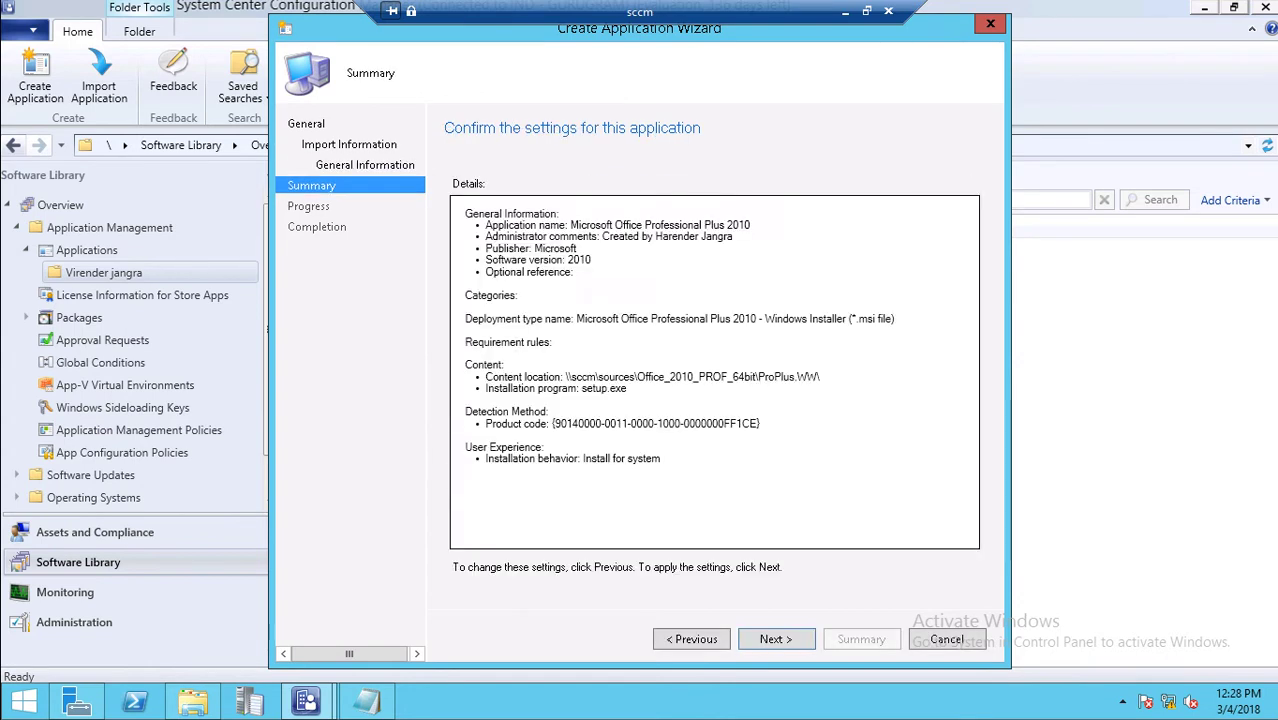
key("Return")
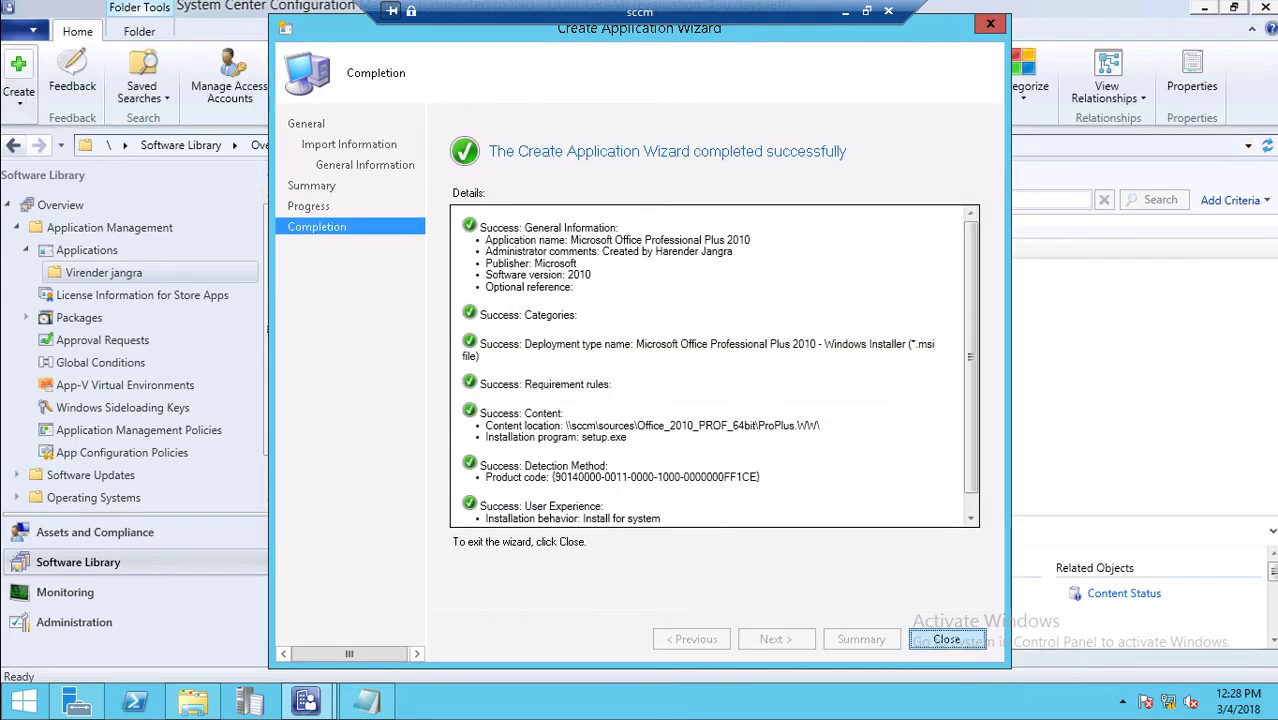
key("Return")
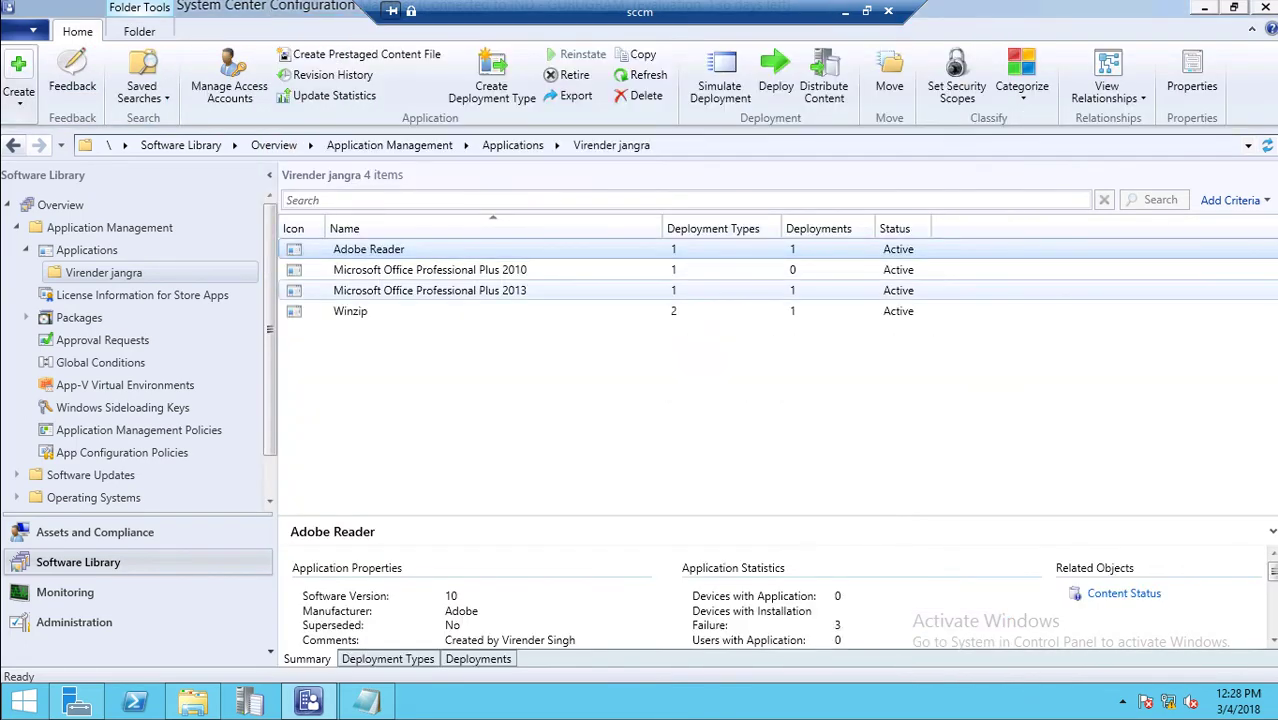
Show the deployment types of Microsoft Office Professional Plus 2010 and open the properties of its Windows Installer deployment type
left_click(429, 269)
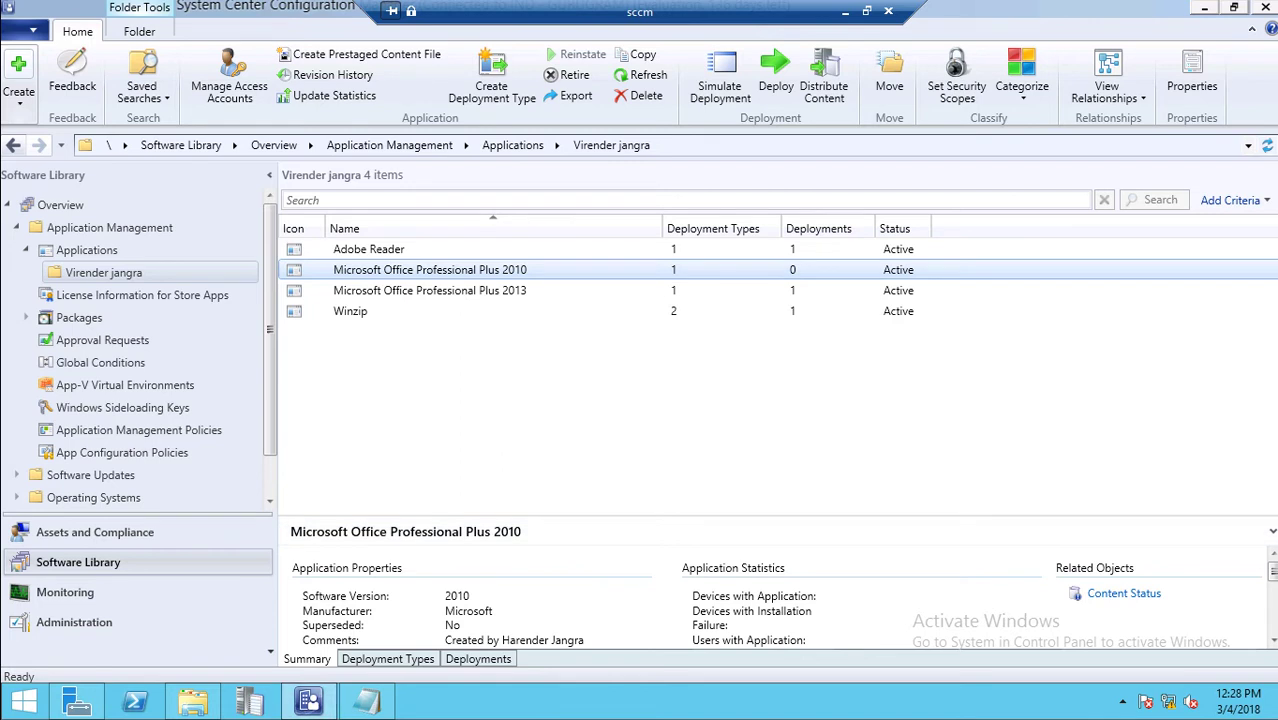
left_click(388, 659)
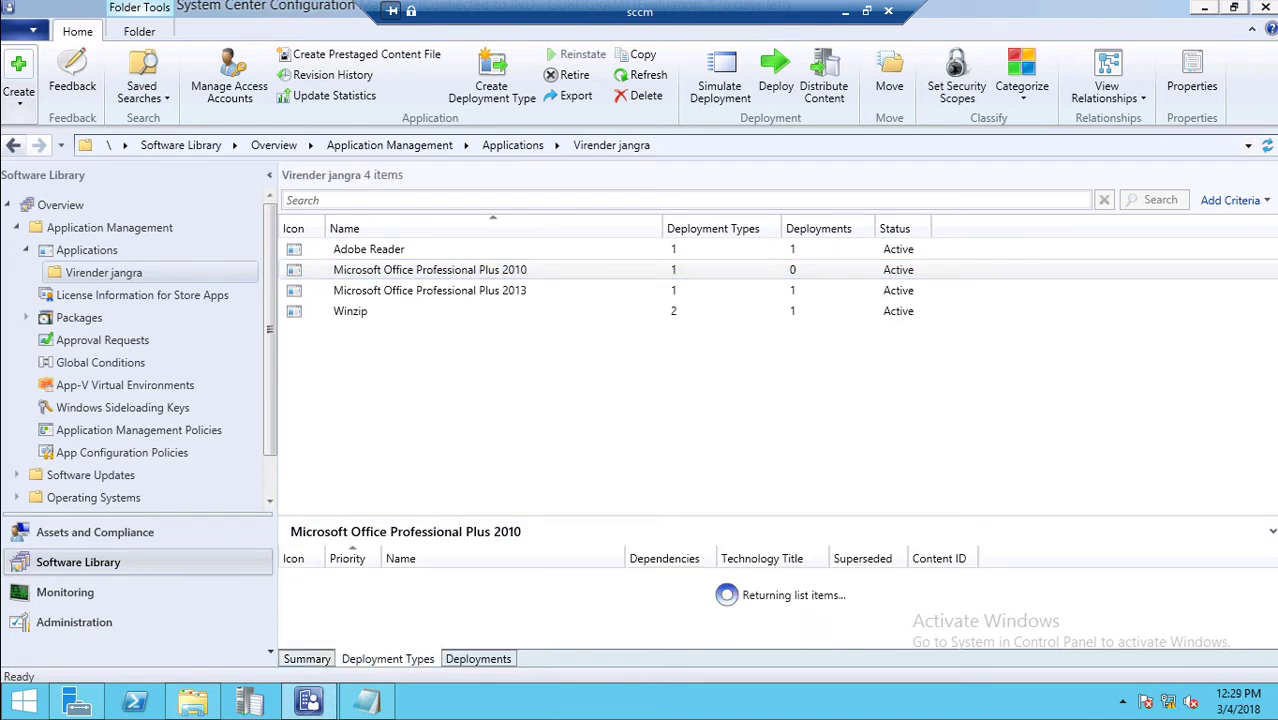
right_click(455, 579)
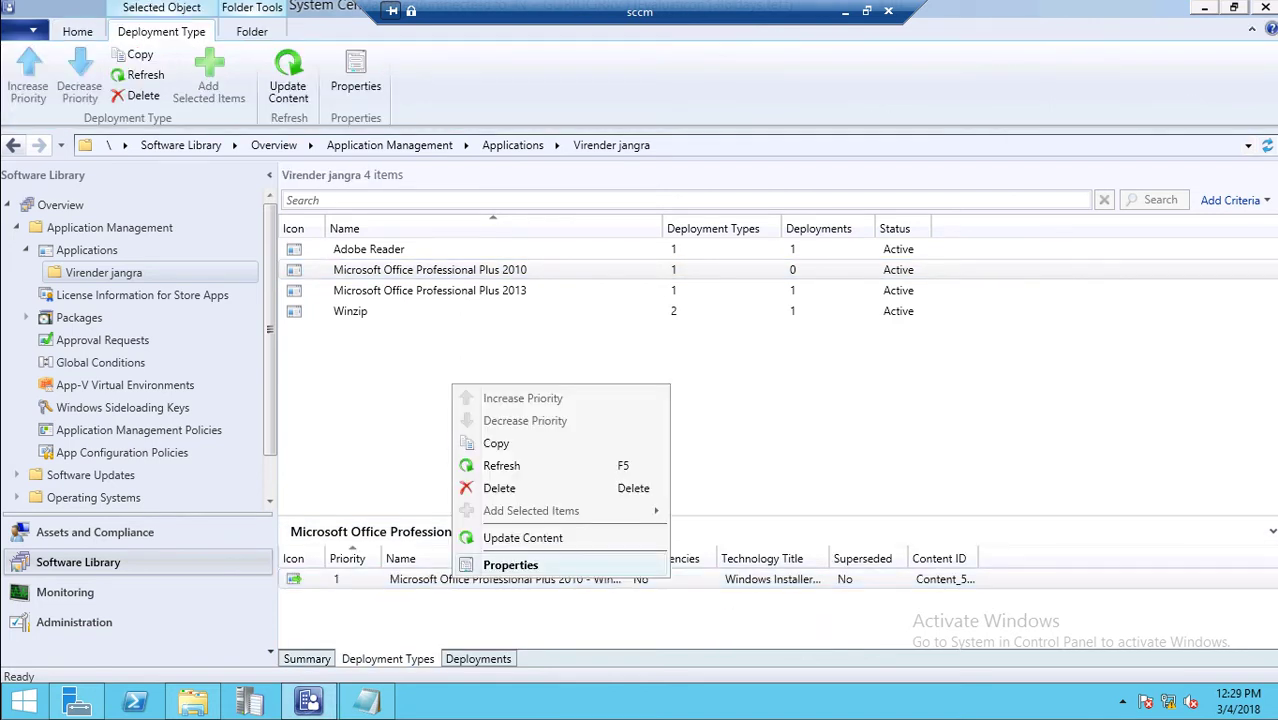
left_click(510, 565)
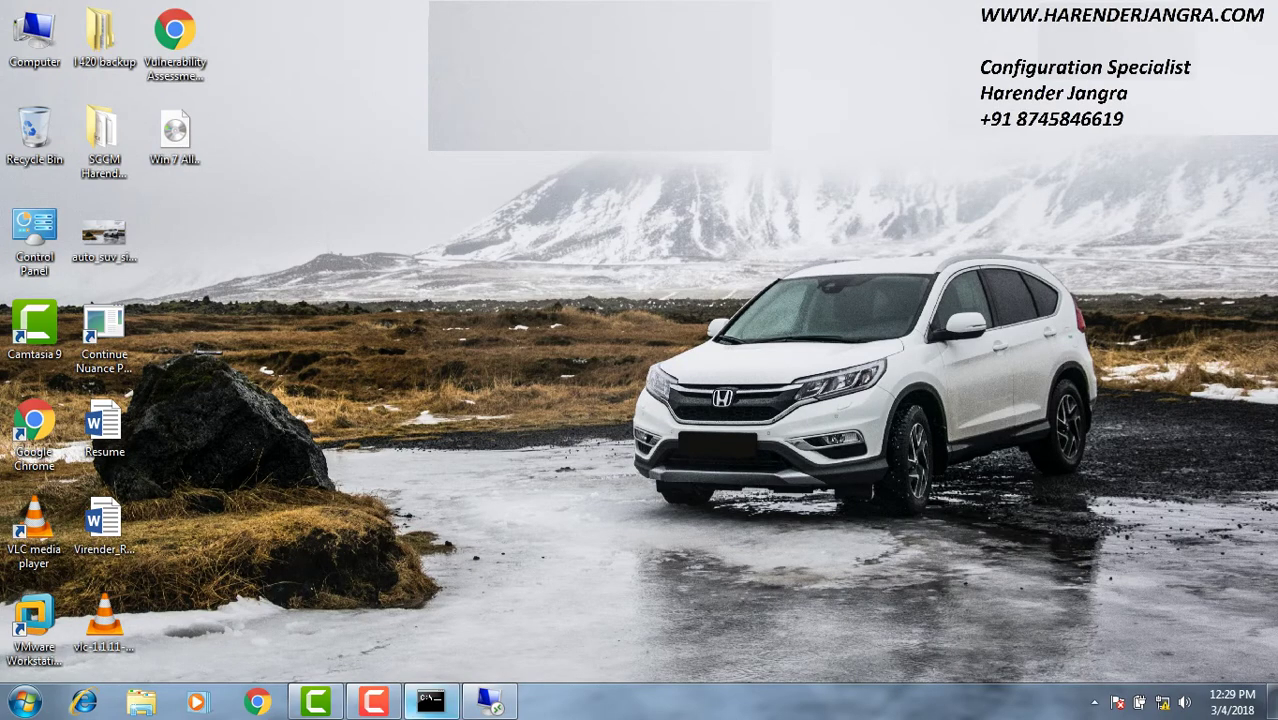
left_click(373, 701)
mouse_move(430, 701)
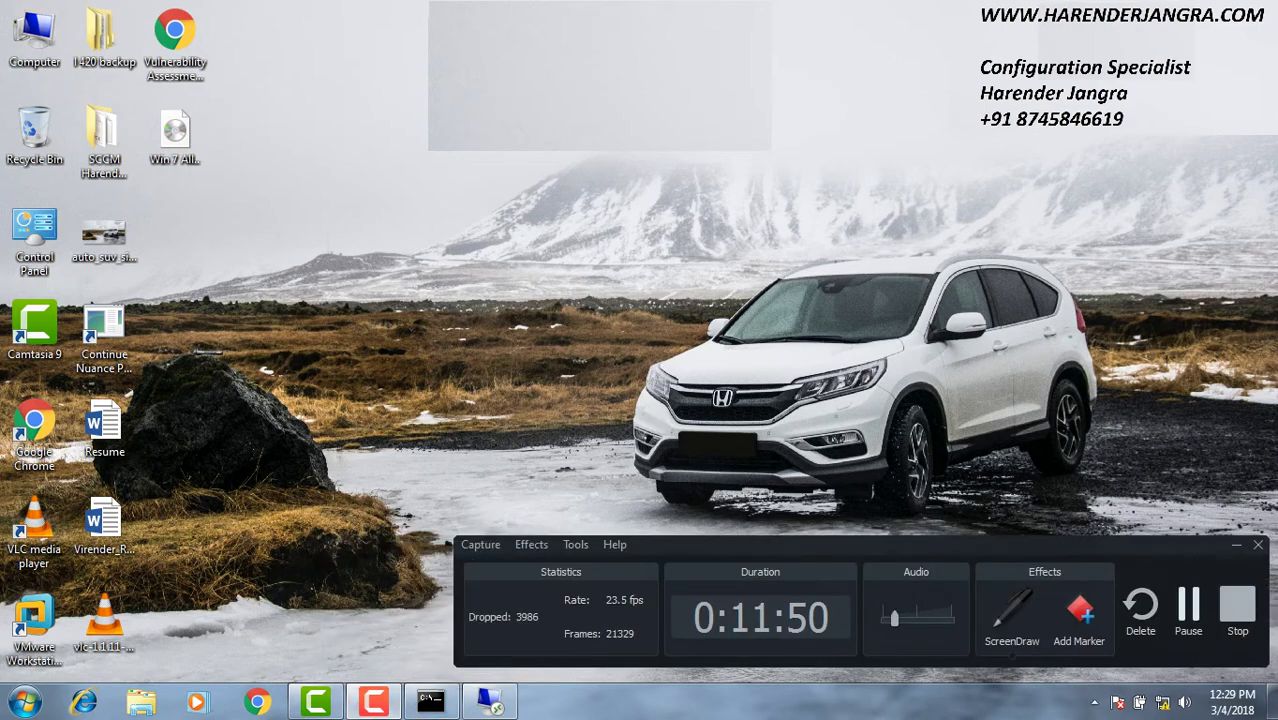
left_click(373, 701)
left_click(489, 701)
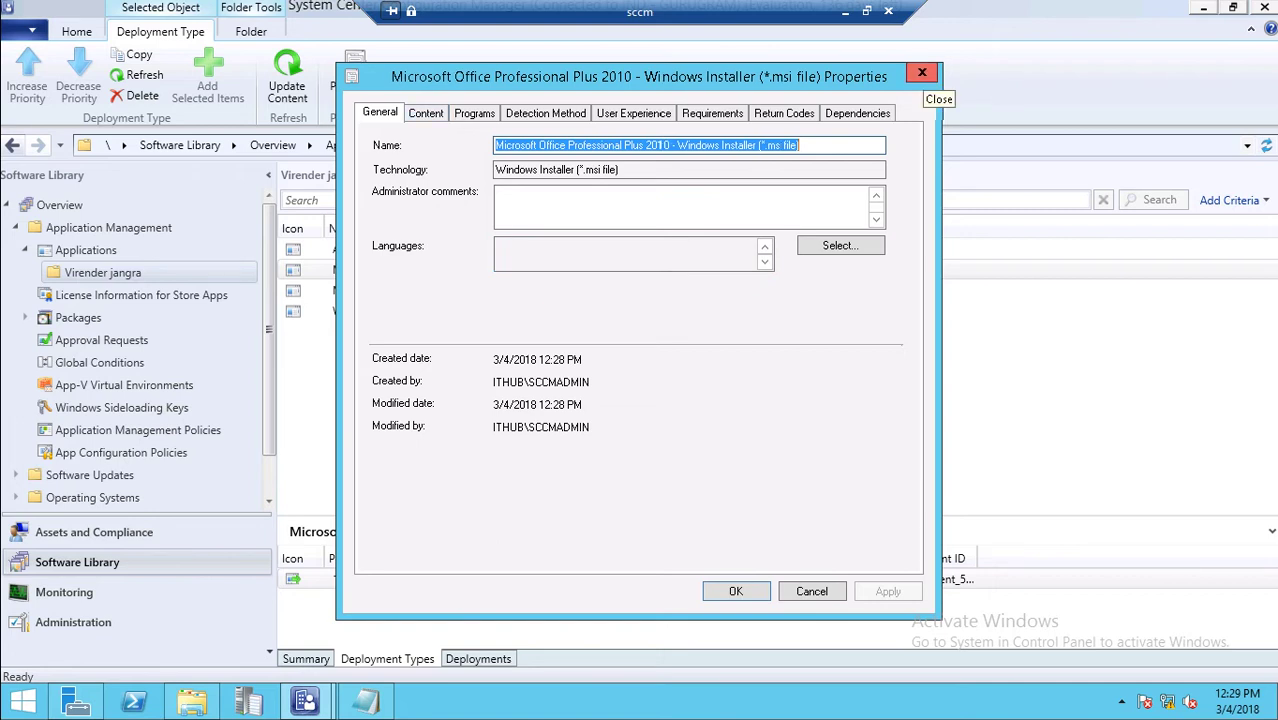
left_click(922, 72)
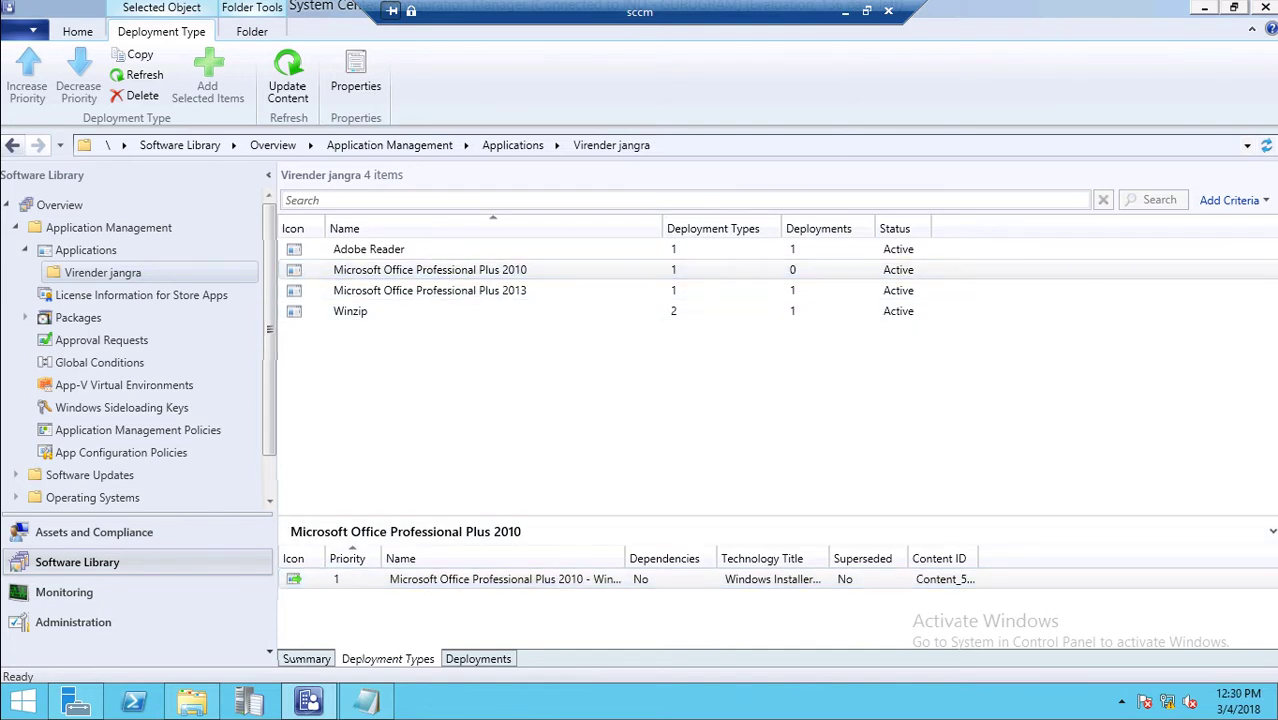
Set the content location of the Office 2010 deployment type to \\sccm\sources\Office_2010_PROF_64bit\ and apply the change
left_click(440, 578)
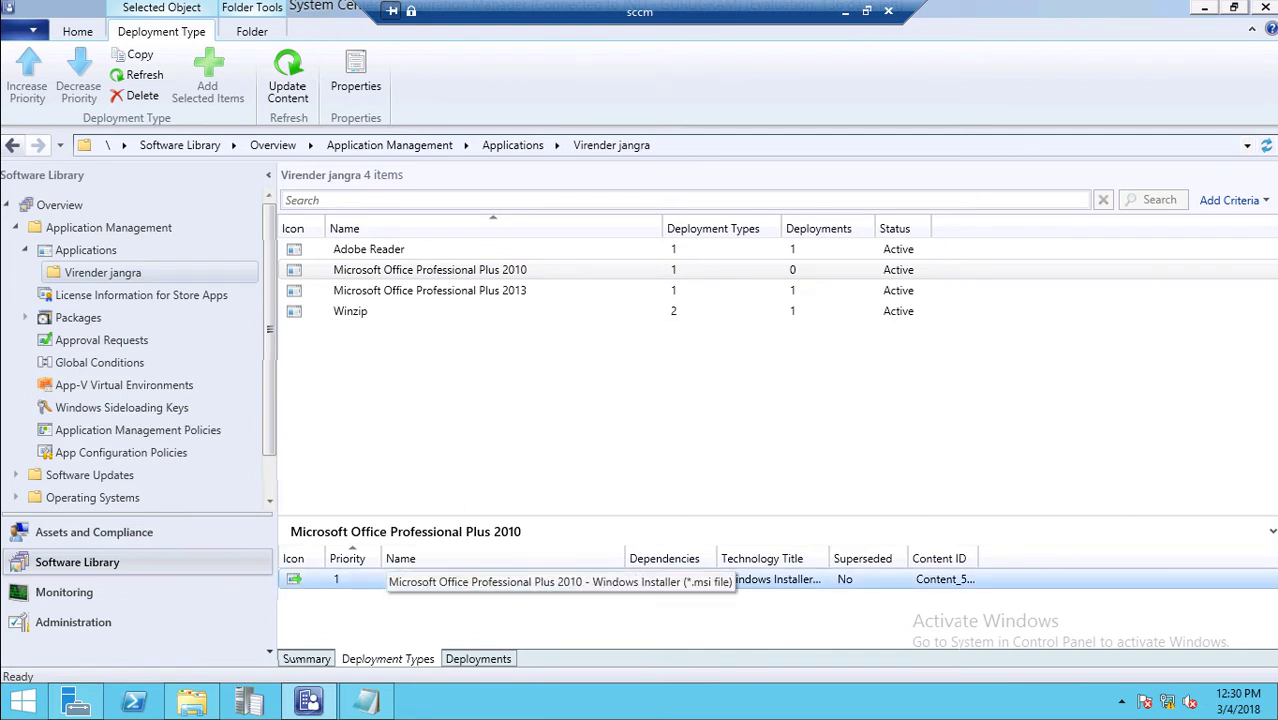
right_click(446, 578)
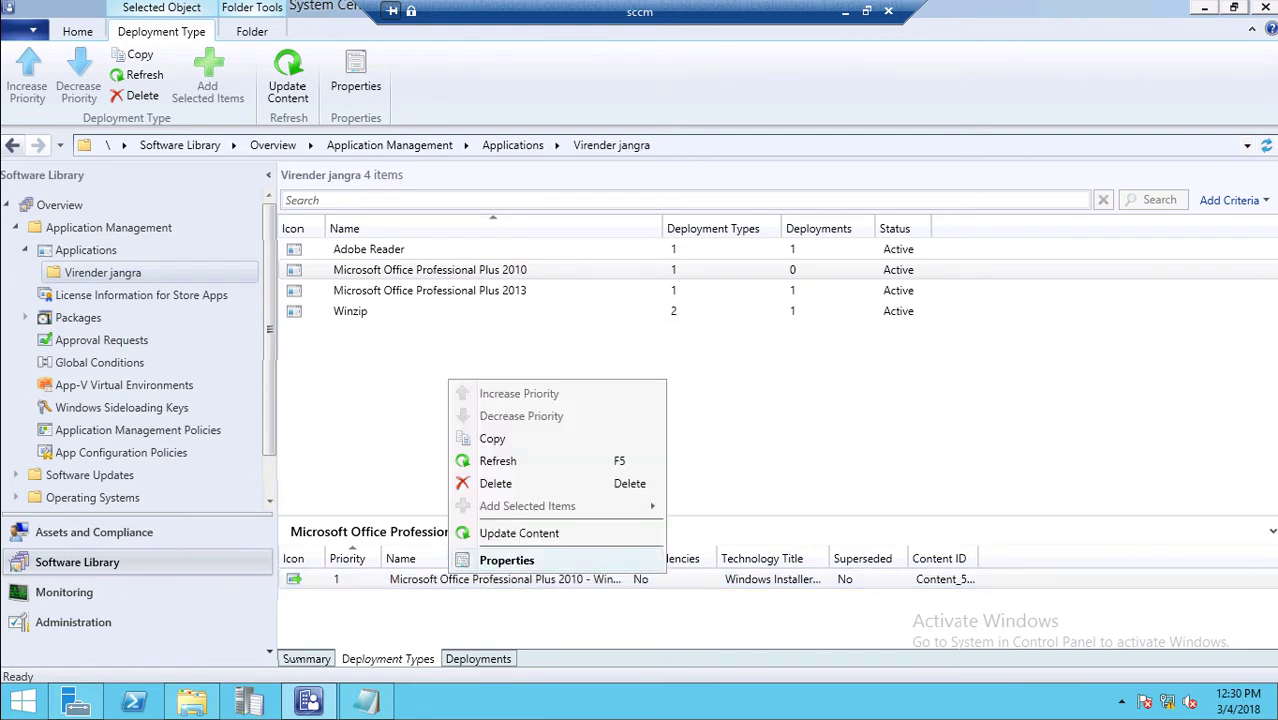
left_click(495, 560)
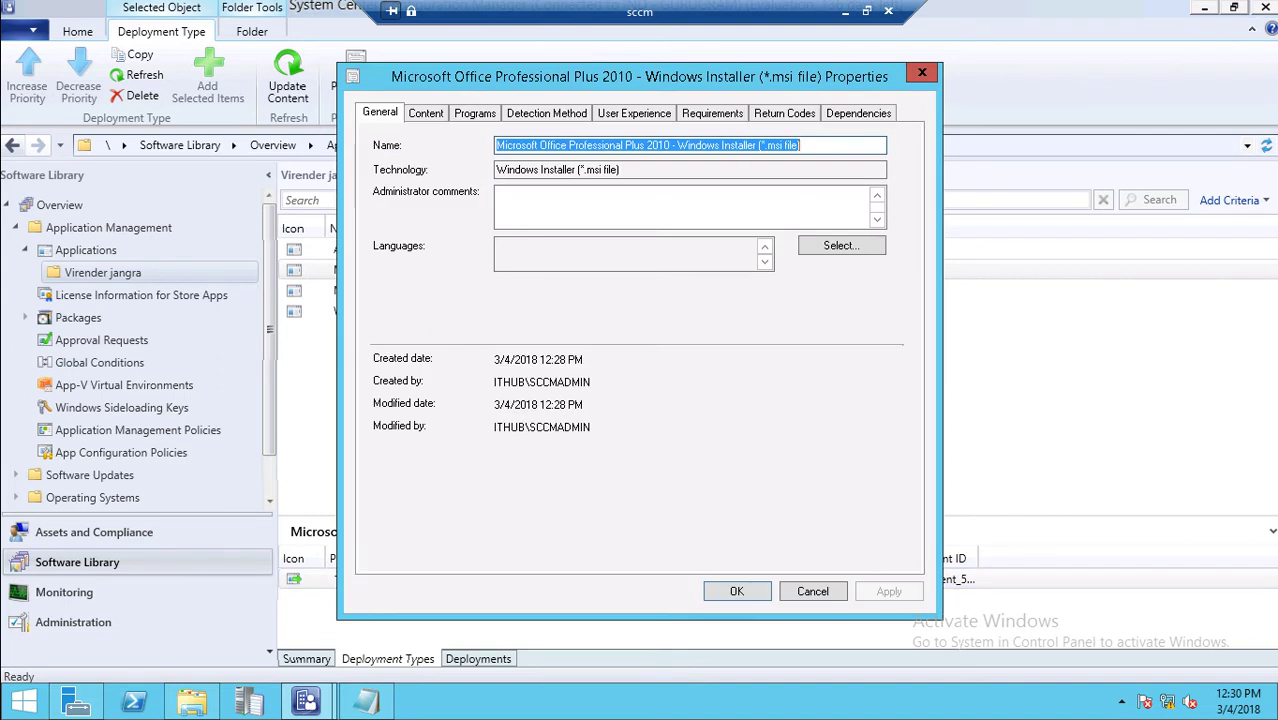
left_click(425, 113)
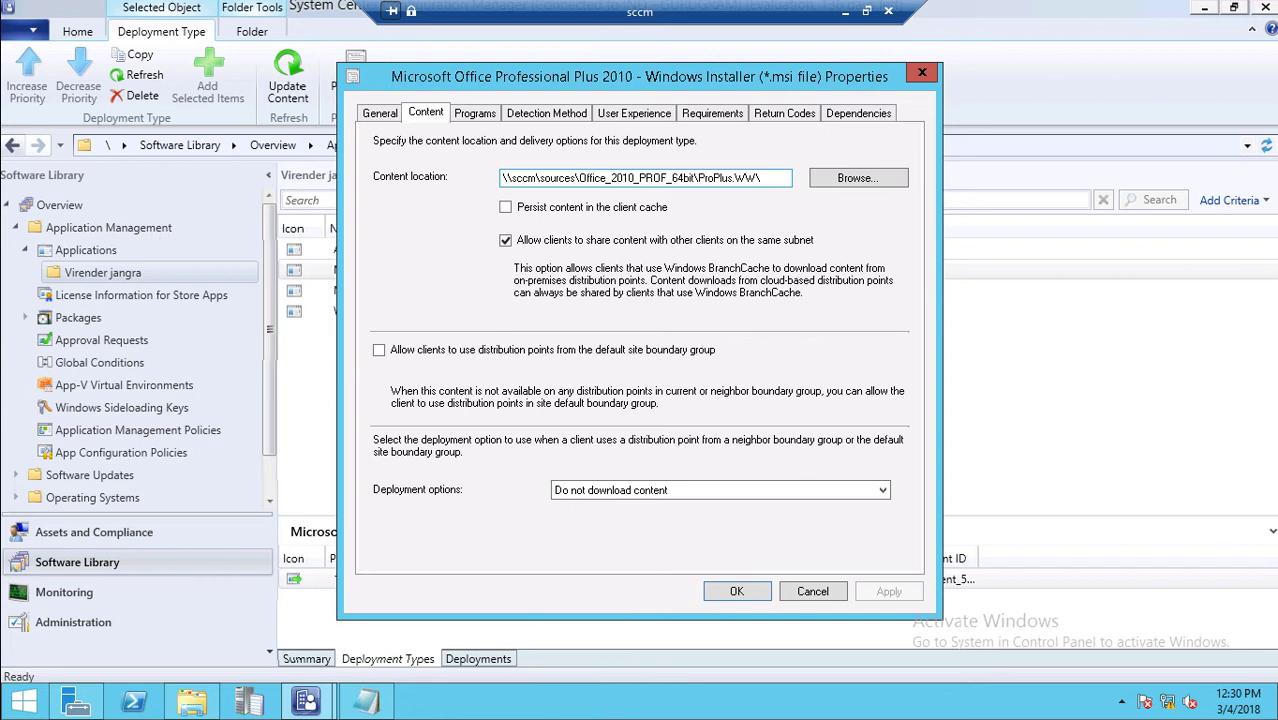
left_click(762, 178)
key("BackSpace")
key("BackSpace")
key("BackSpace")
key("BackSpace")
key("BackSpace")
key("BackSpace")
key("BackSpace")
key("BackSpace")
key("BackSpace")
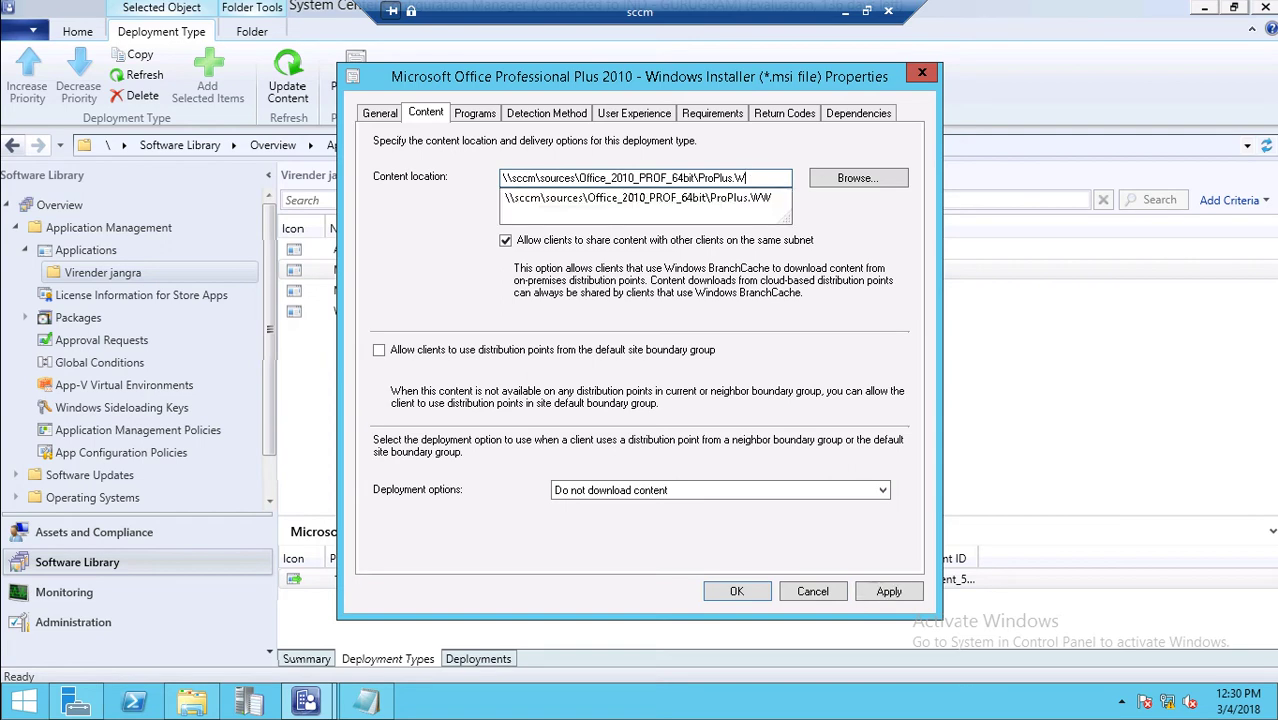
key("BackSpace")
key("BackSpace")
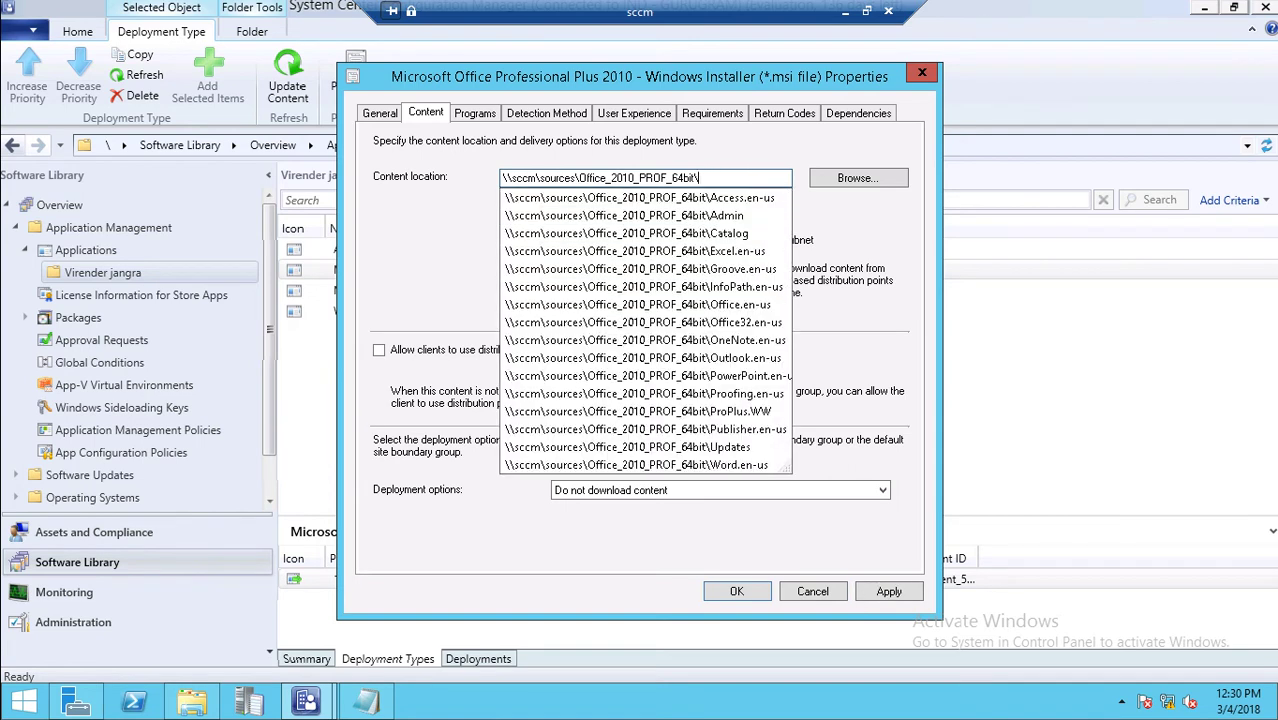
key("Escape")
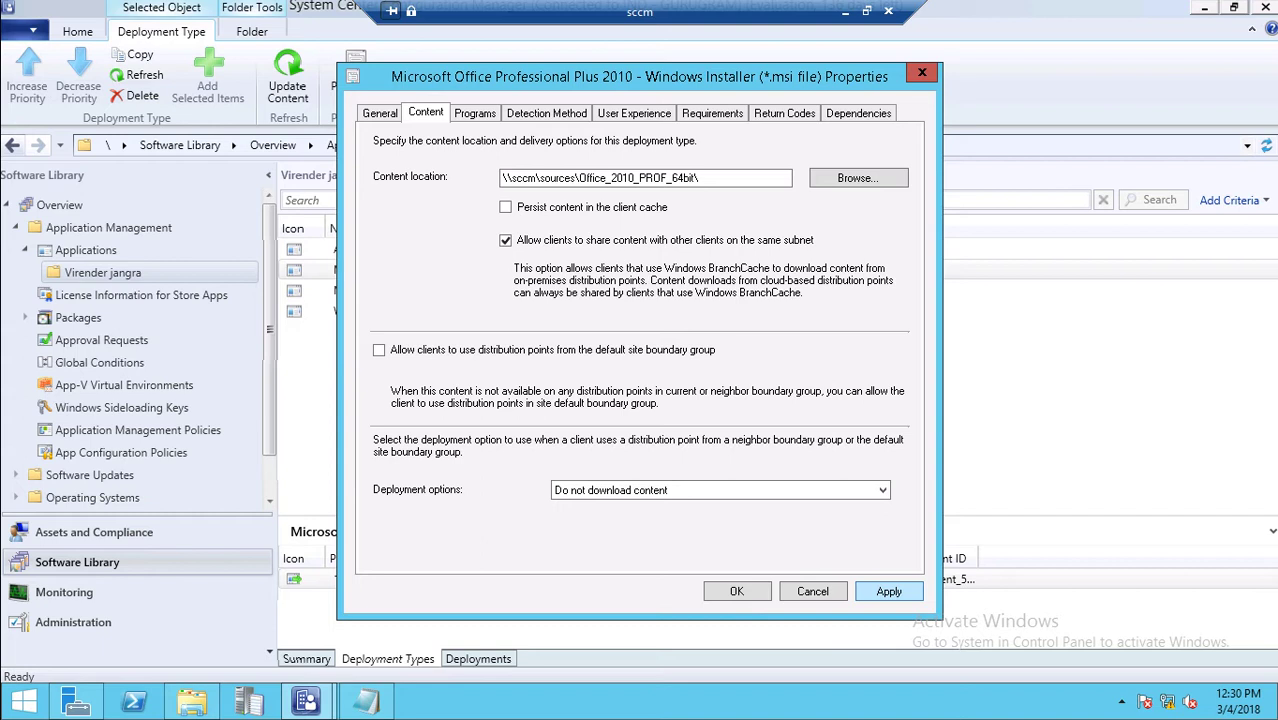
left_click(888, 591)
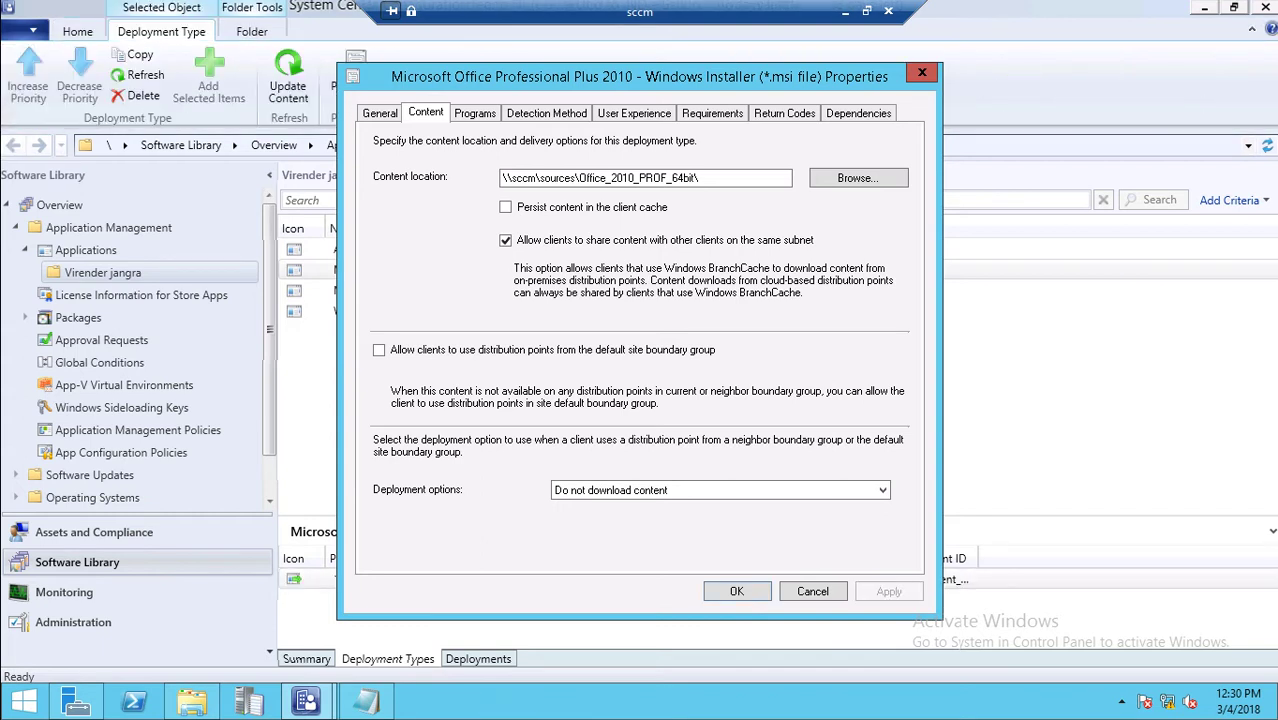
Replace the deployment type's uninstall program with setup.exe /uninstall
left_click(474, 113)
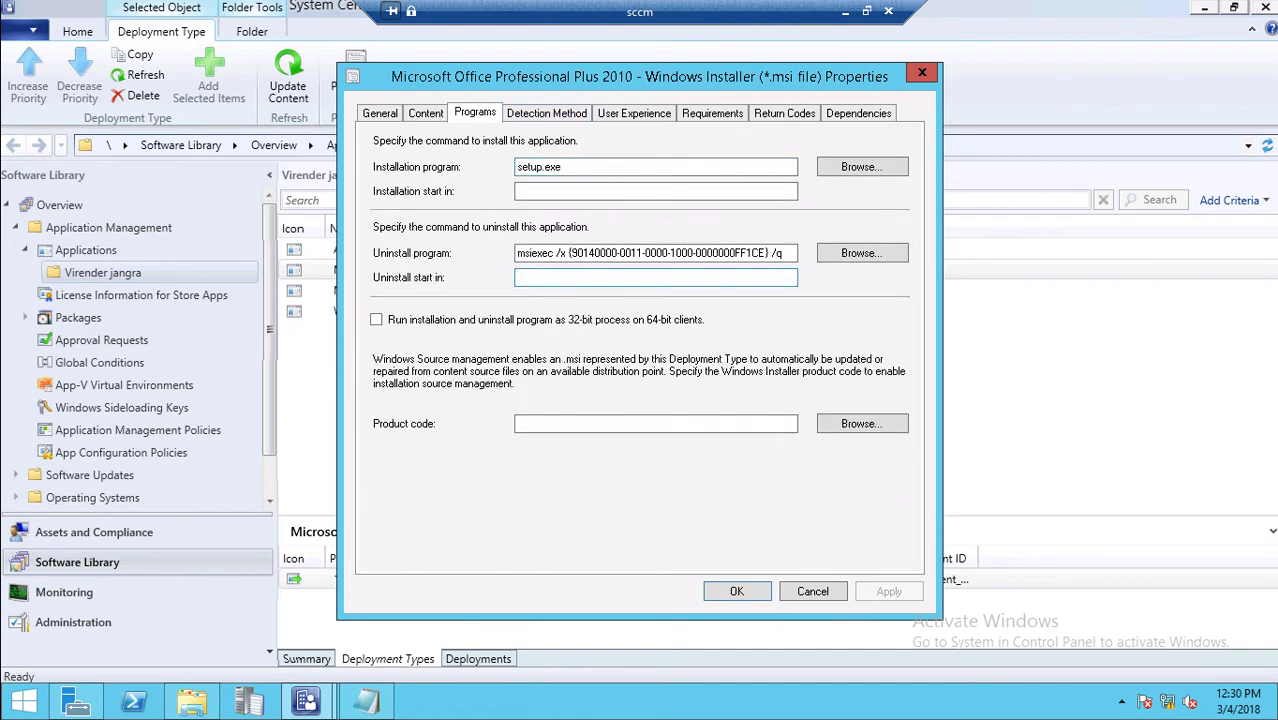
left_click_drag(797, 253, 514, 253)
key("BackSpace")
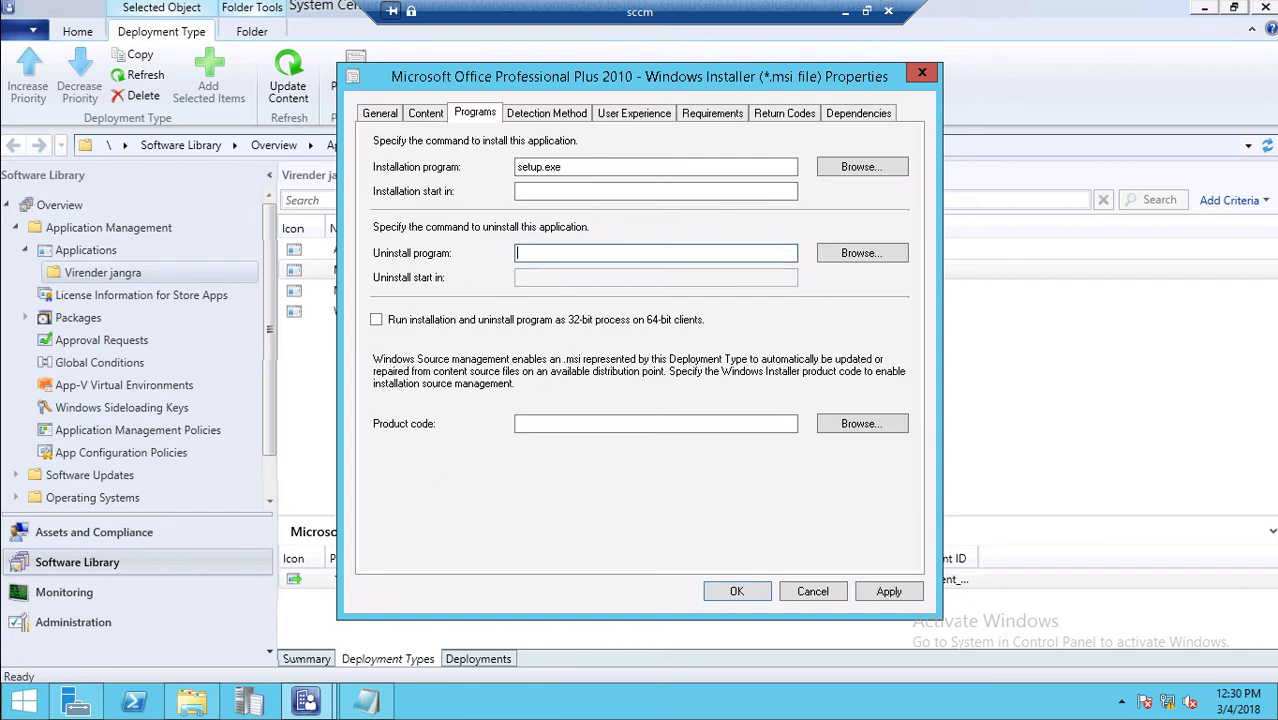
type("setup.ex")
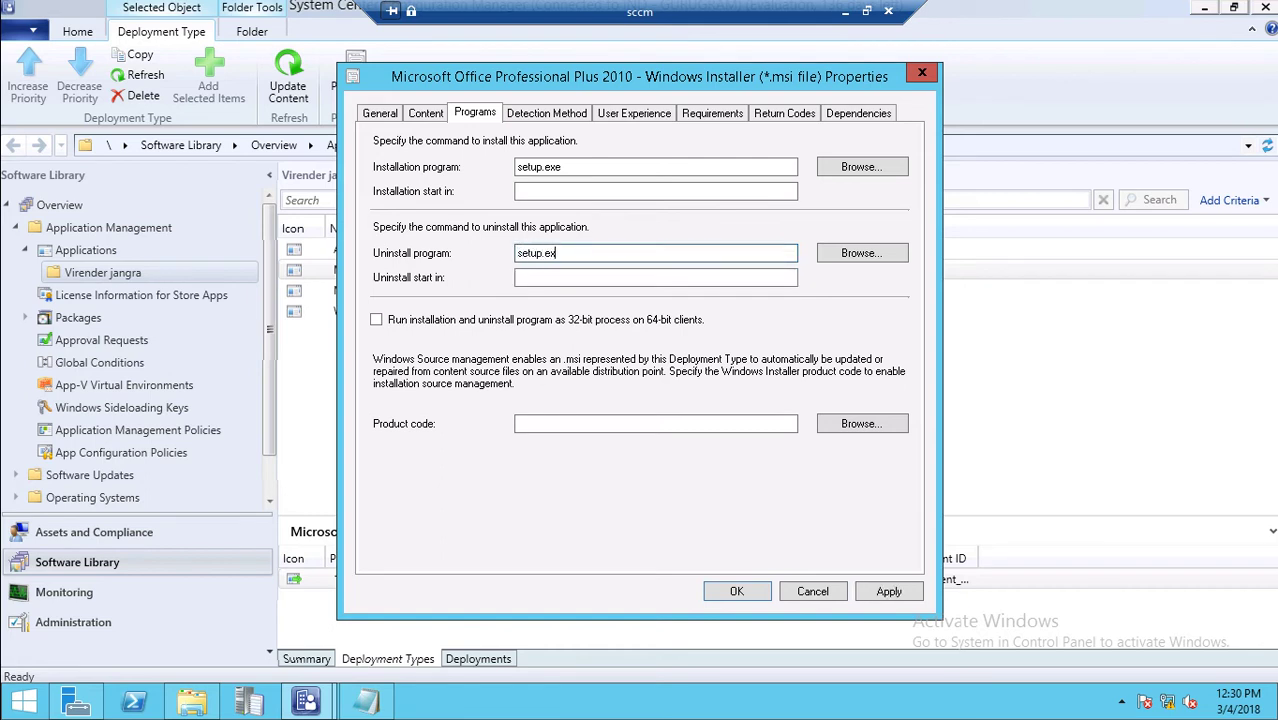
type("e /uninstall")
Review the detection method and user experience settings of the Office 2010 deployment type
left_click(546, 113)
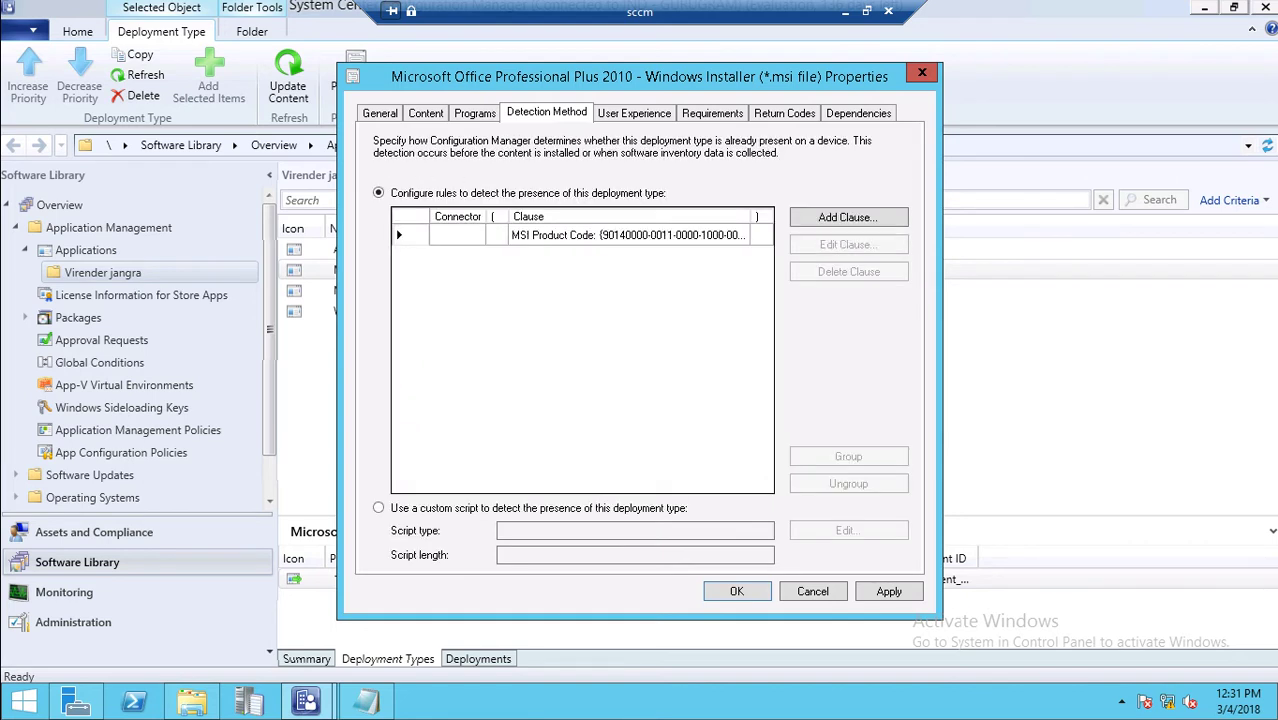
left_click(634, 113)
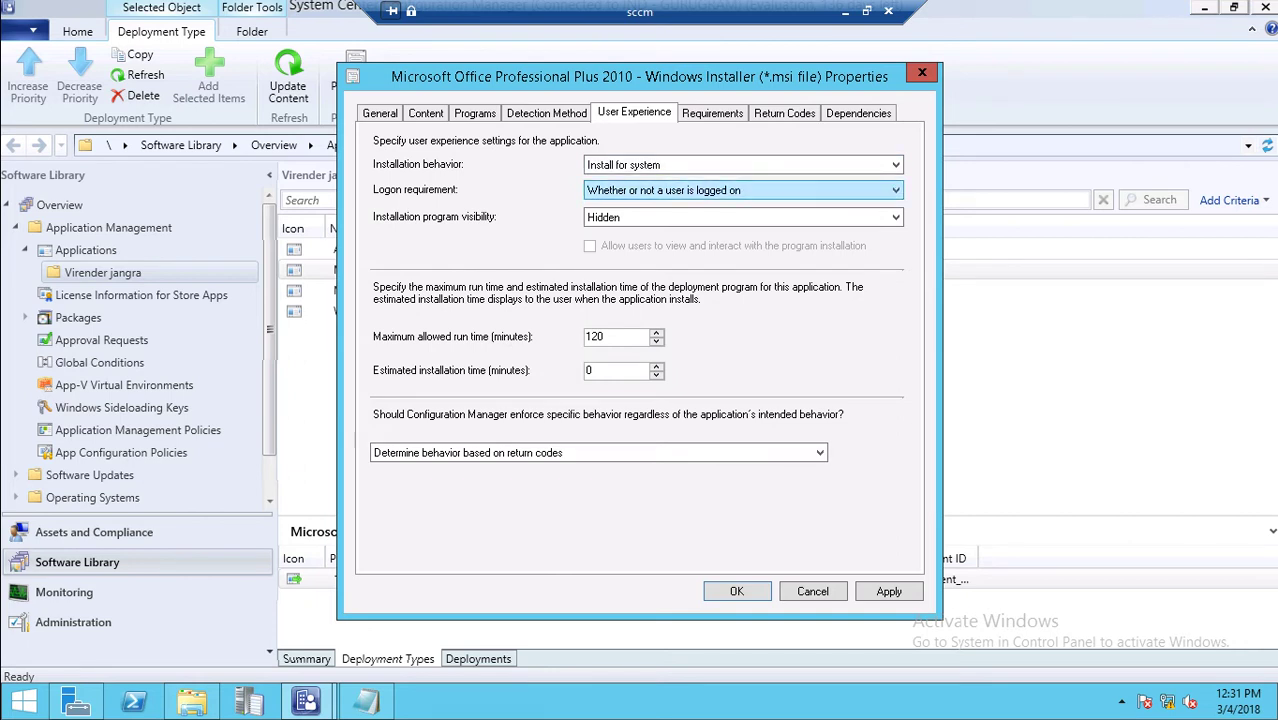
Add a device requirement to the deployment type using the Operating system condition
left_click(712, 113)
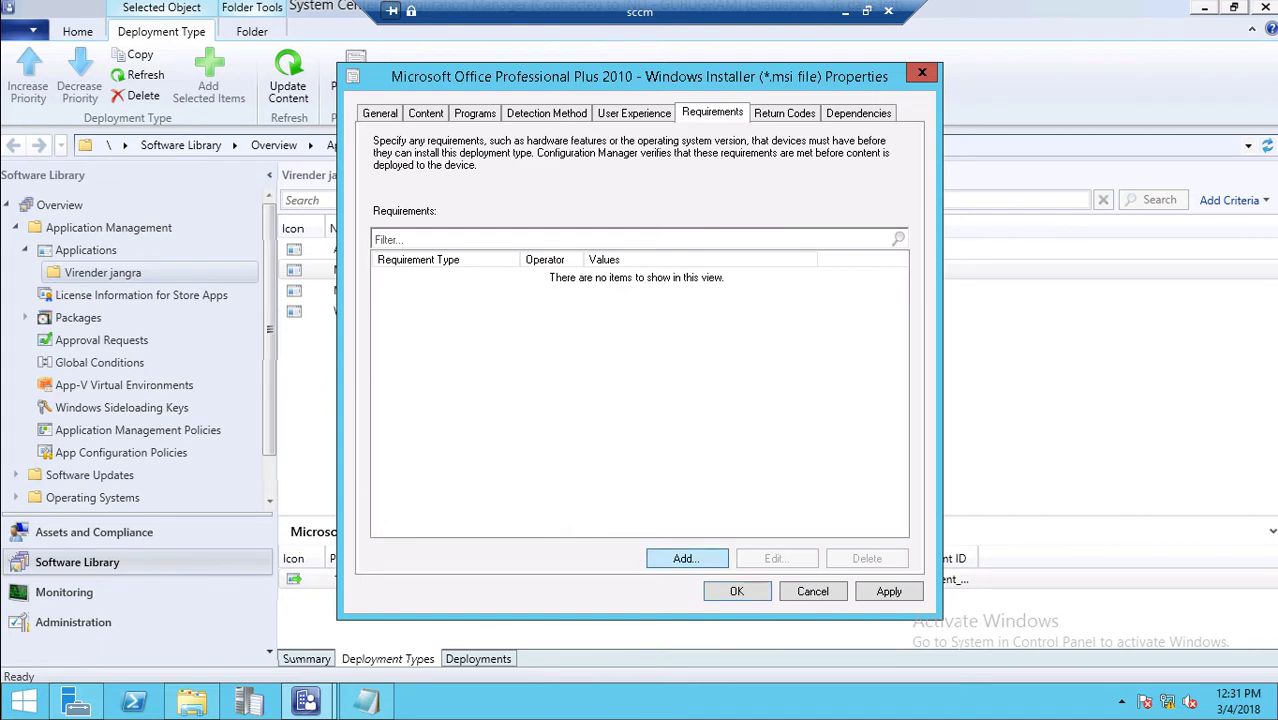
left_click(686, 558)
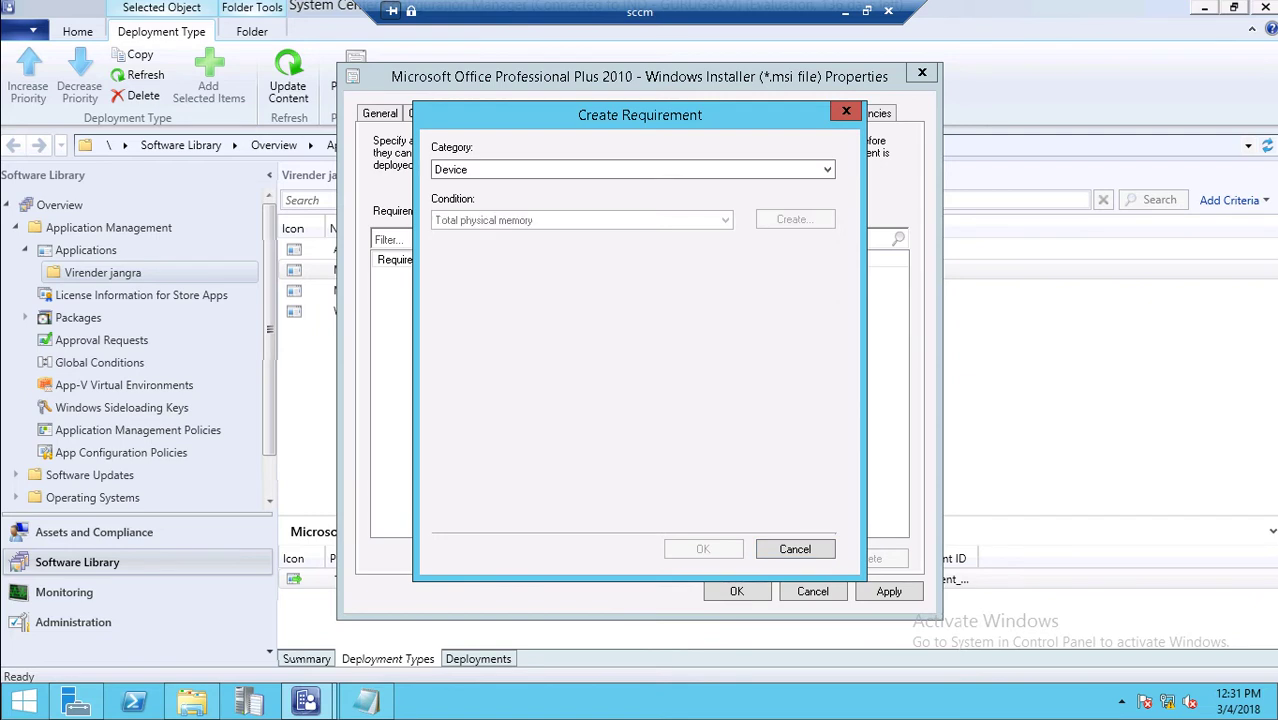
left_click(581, 220)
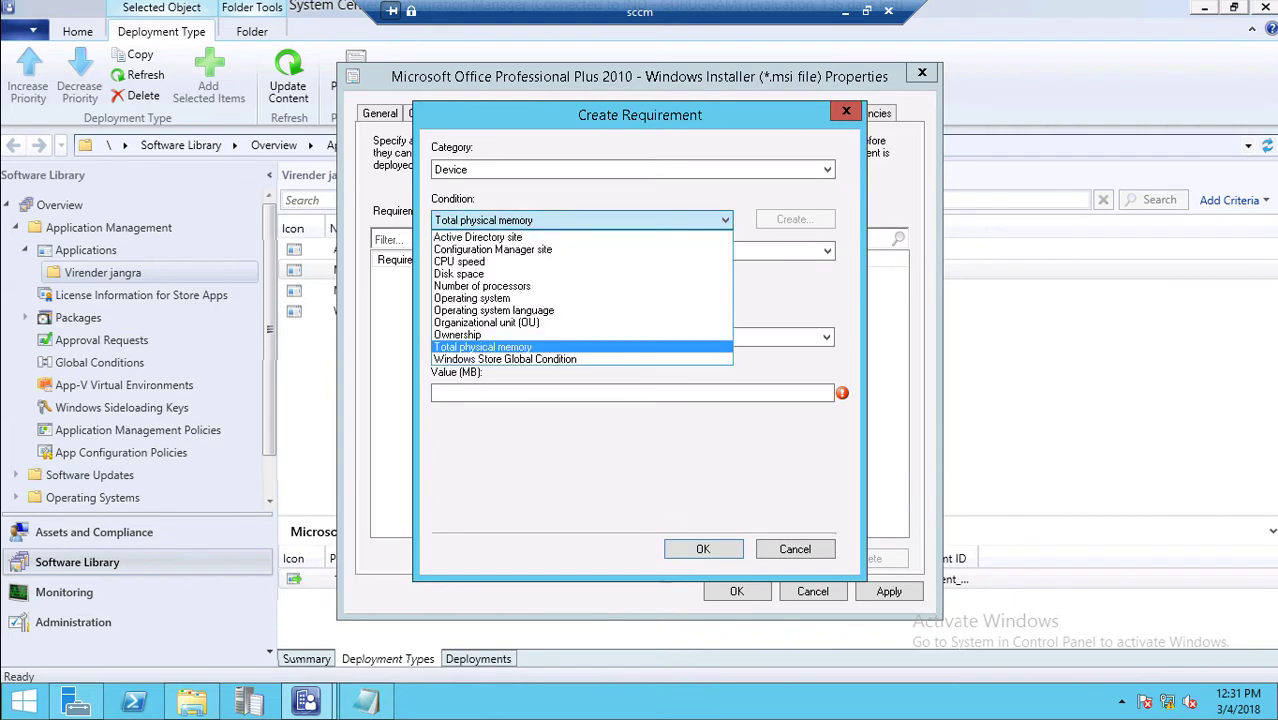
key("Down")
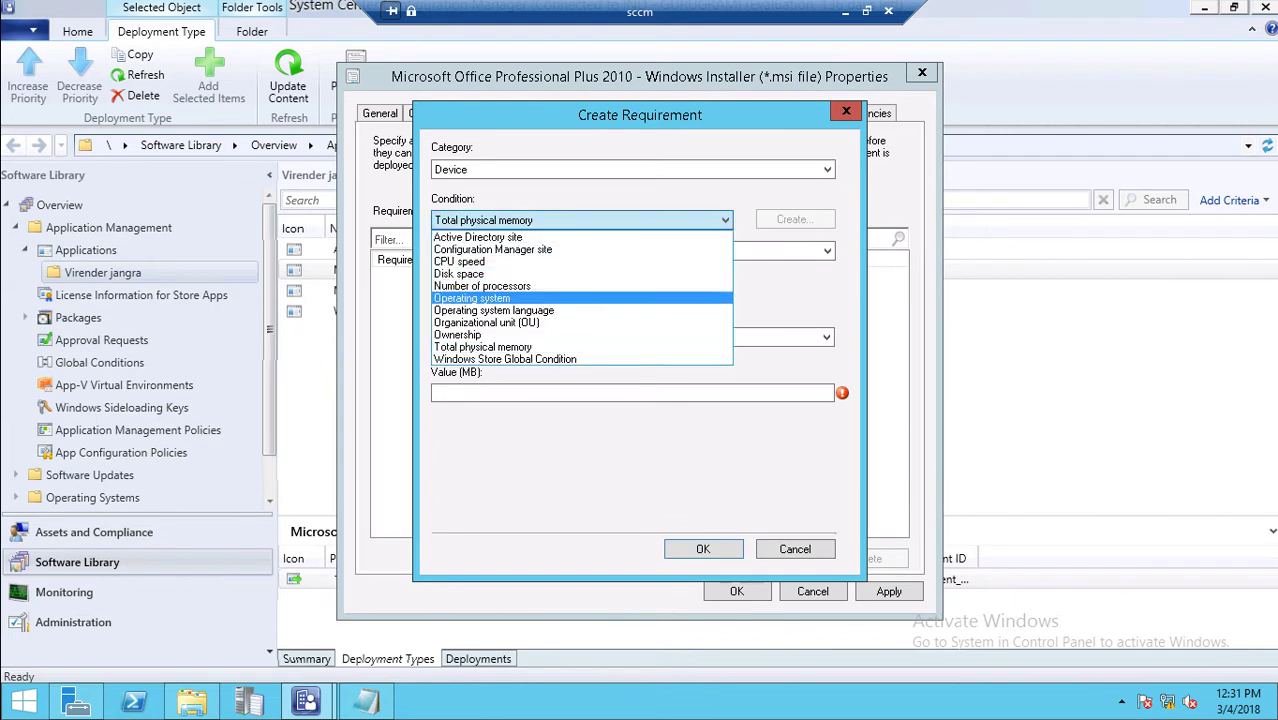
key("Return")
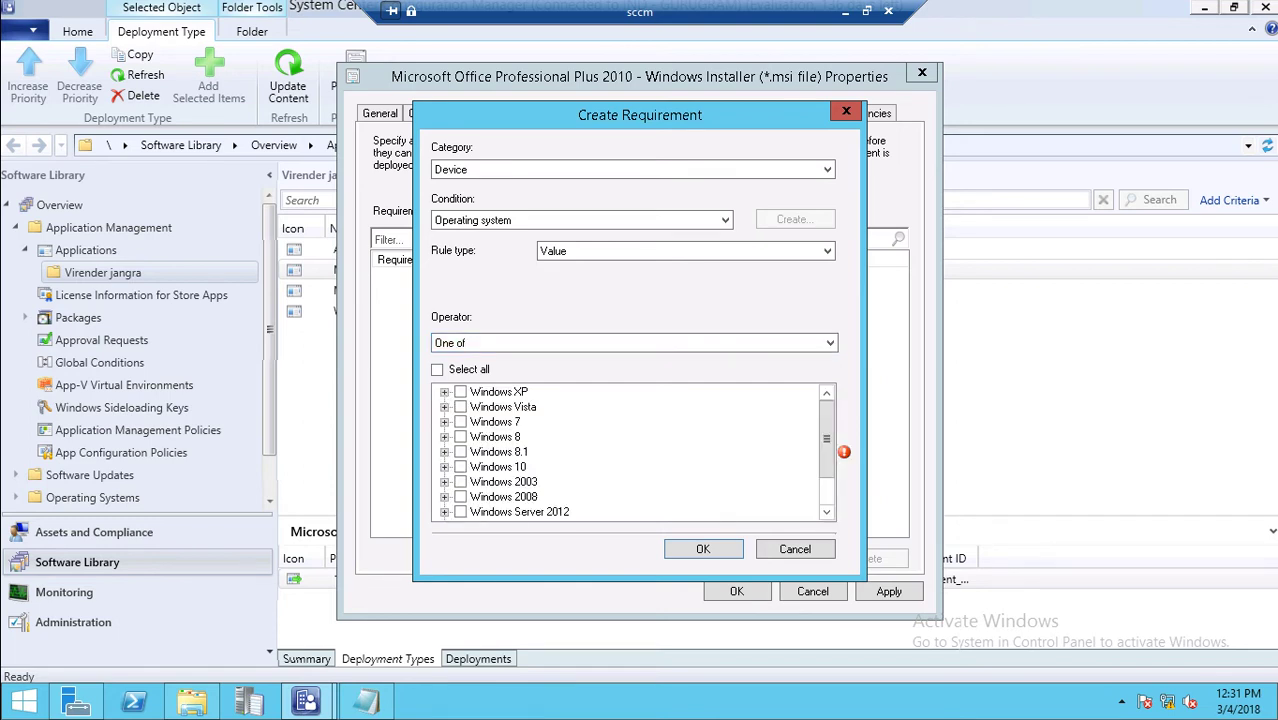
Include All Windows 7 (64-bit) and All Windows 8 (64-bit) in the operating system requirement
left_click(444, 422)
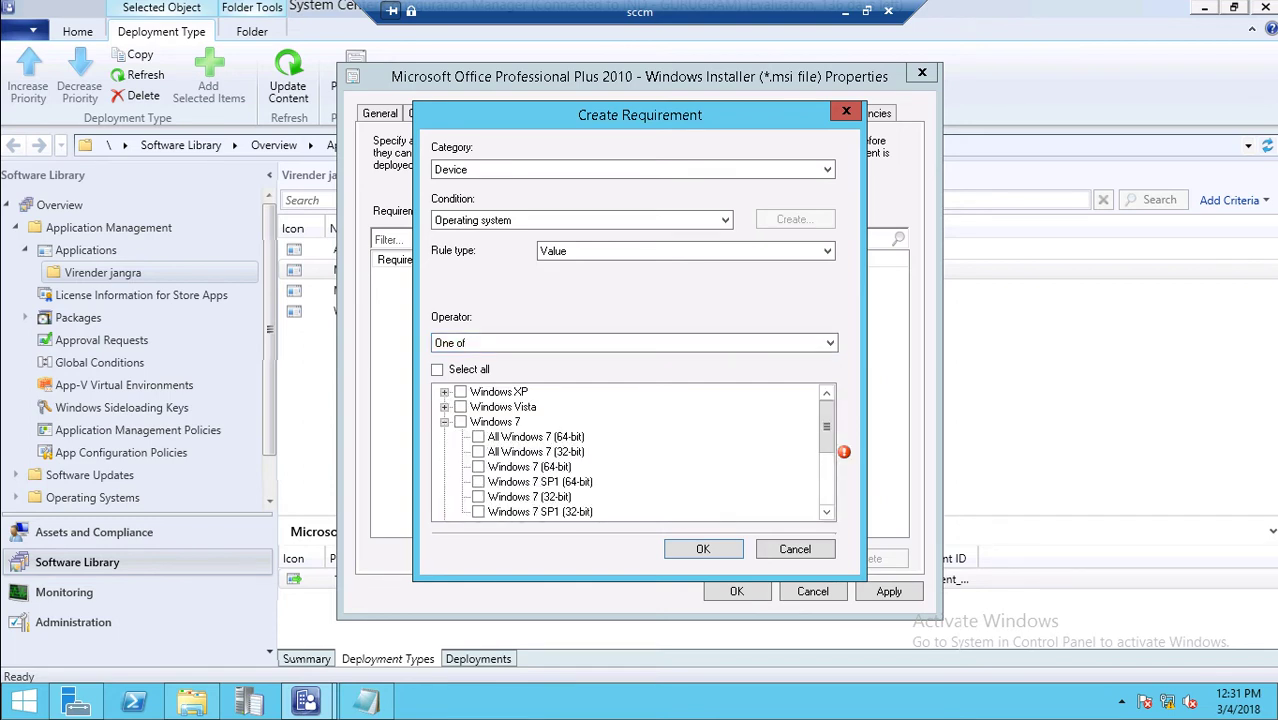
left_click(478, 437)
left_click(826, 512)
left_click(826, 512)
left_click(826, 512)
left_click(826, 512)
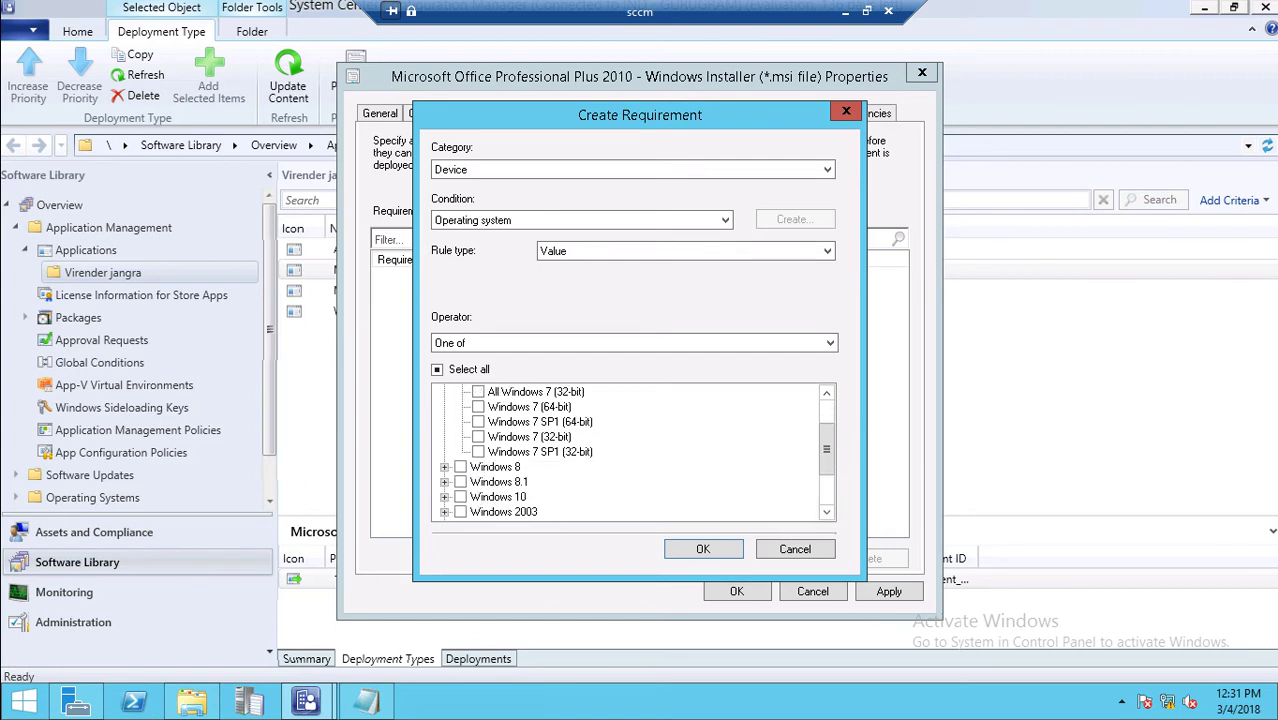
left_click(444, 467)
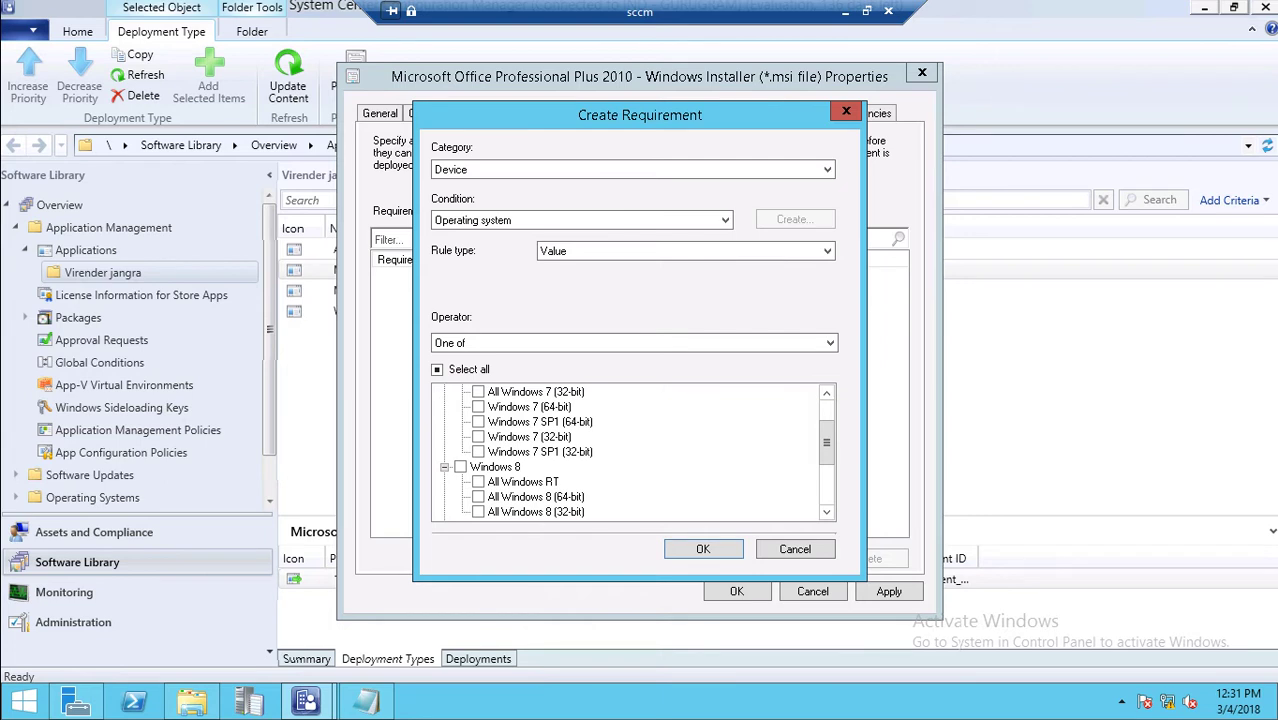
left_click(478, 497)
Include All Windows 8.1 (64-bit) and All Windows 10 (64-bit) in the requirement, then save it and the deployment type properties
scroll(826, 511, "down", 4)
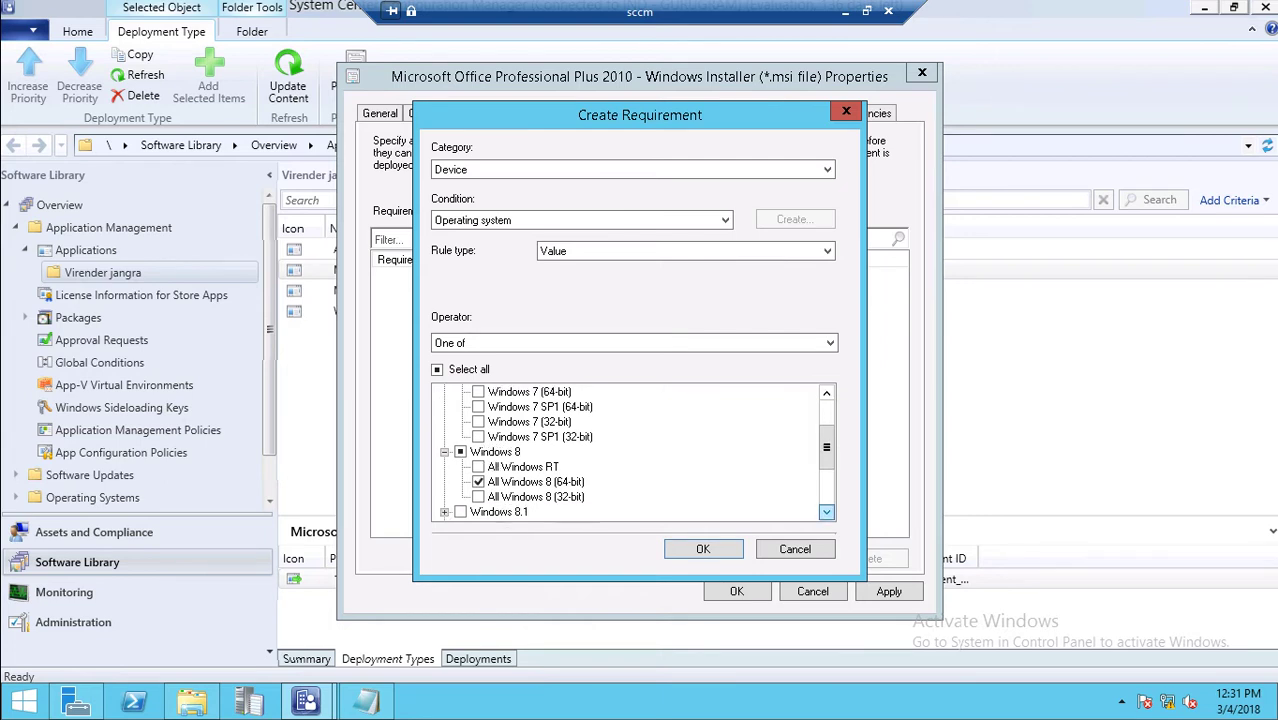
scroll(826, 511, "down", 2)
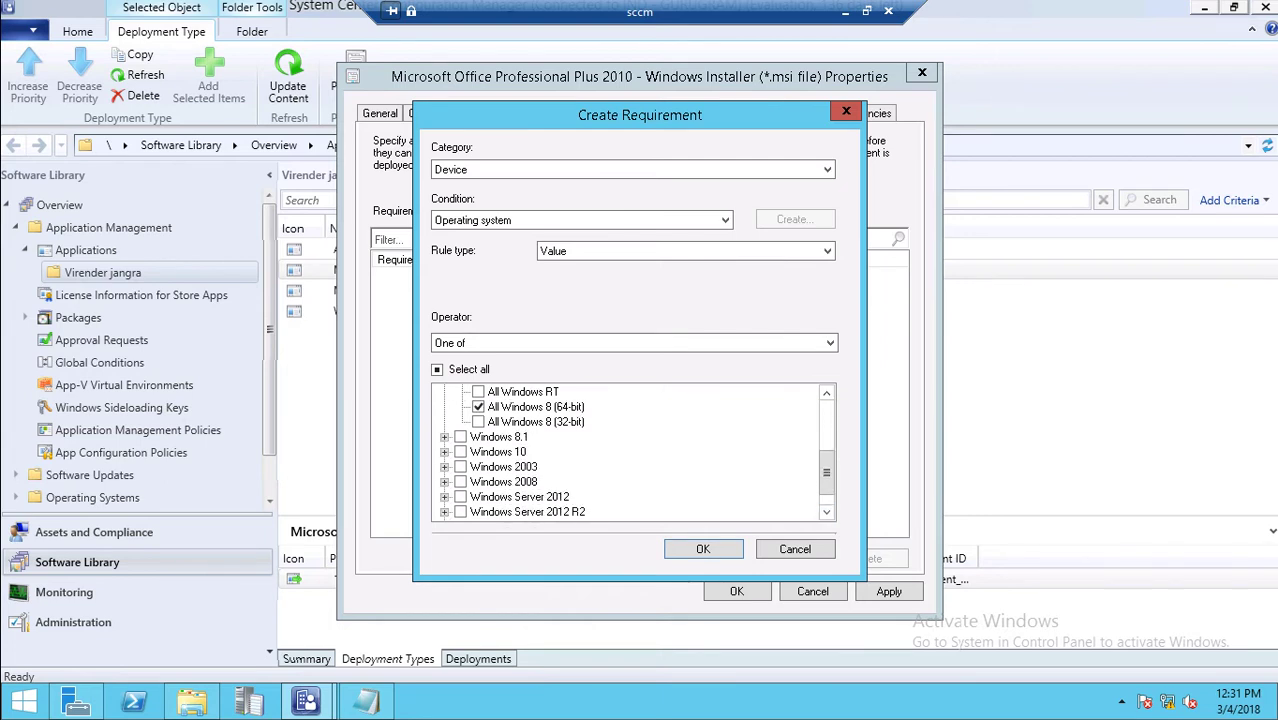
left_click(444, 437)
left_click(478, 467)
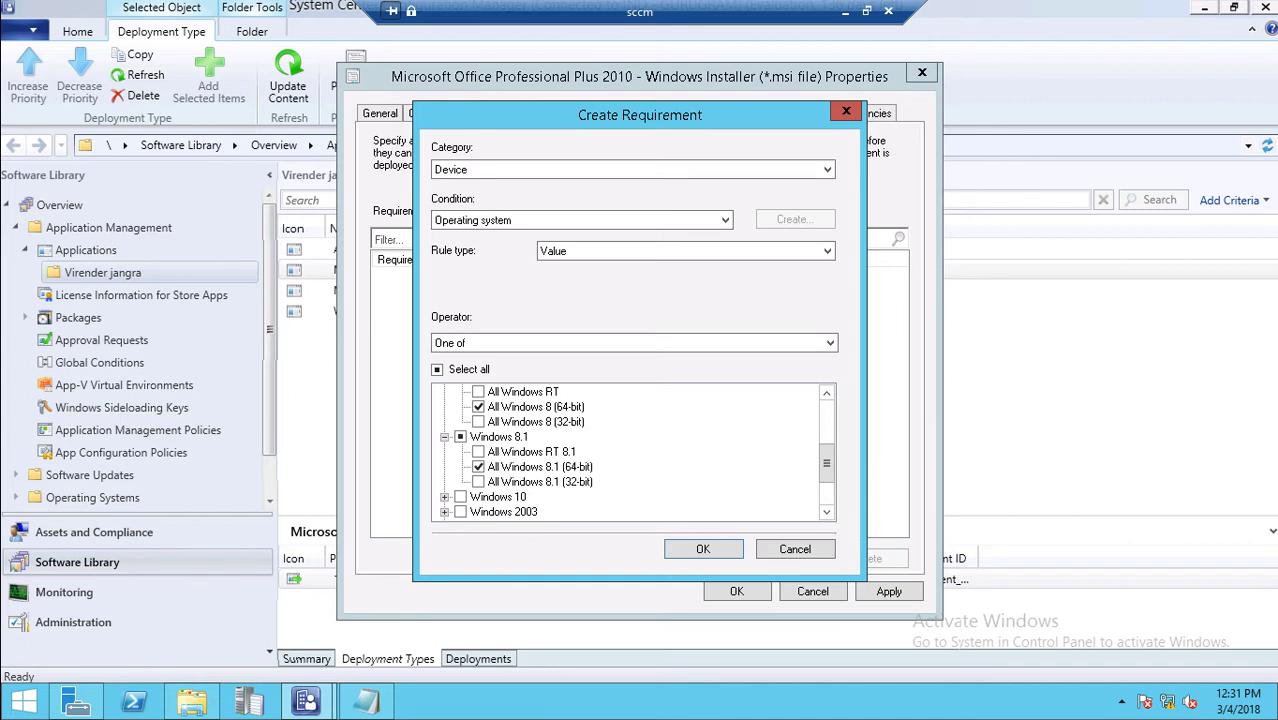
scroll(826, 511, "down", 5)
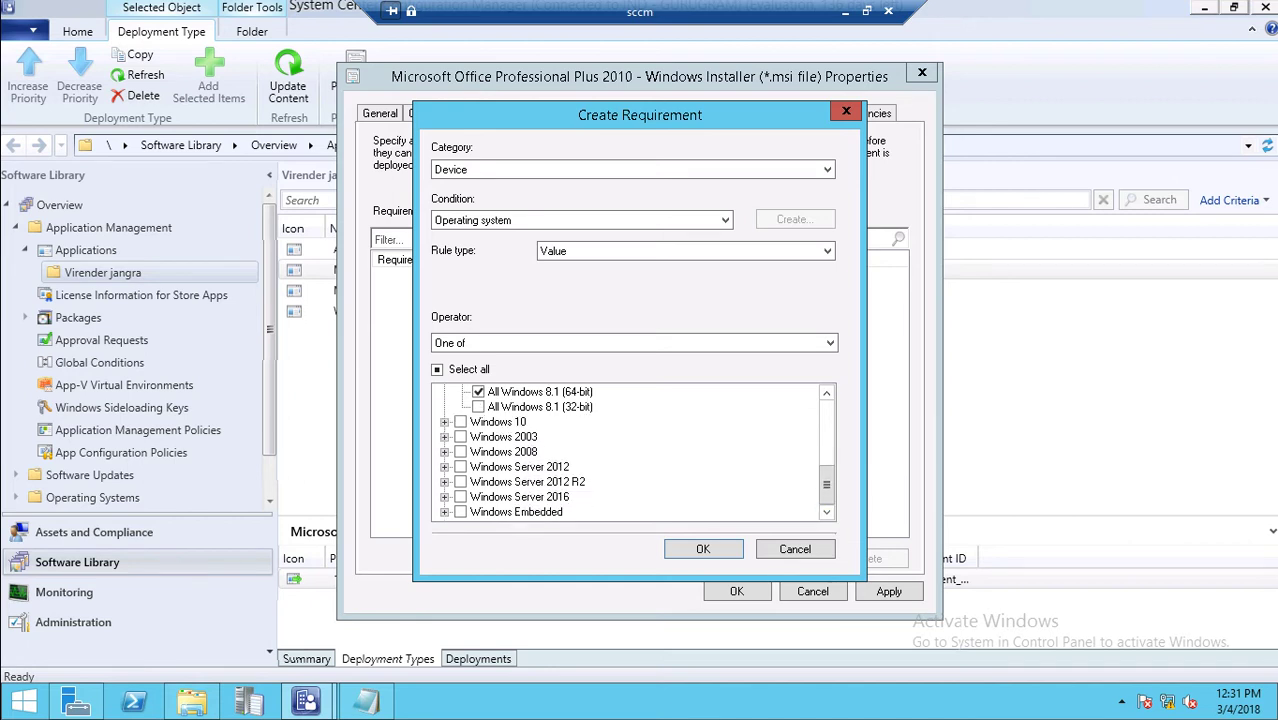
left_click(444, 421)
left_click(478, 436)
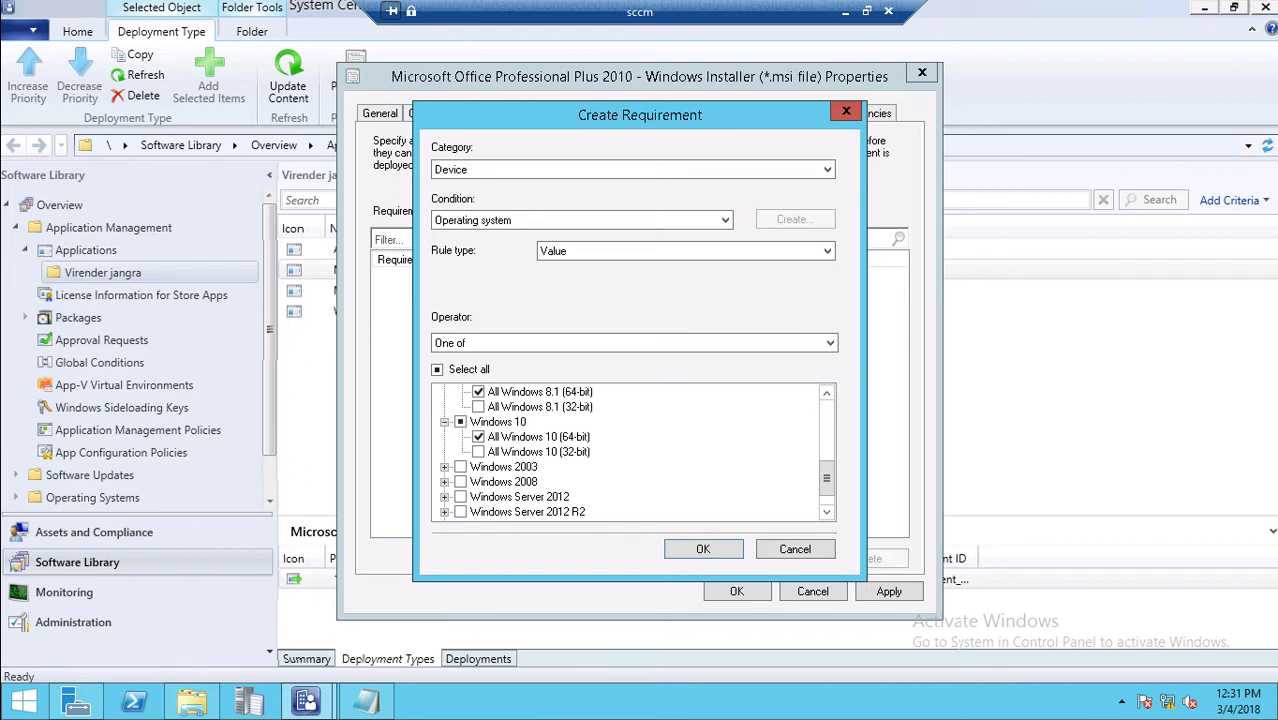
key("Return")
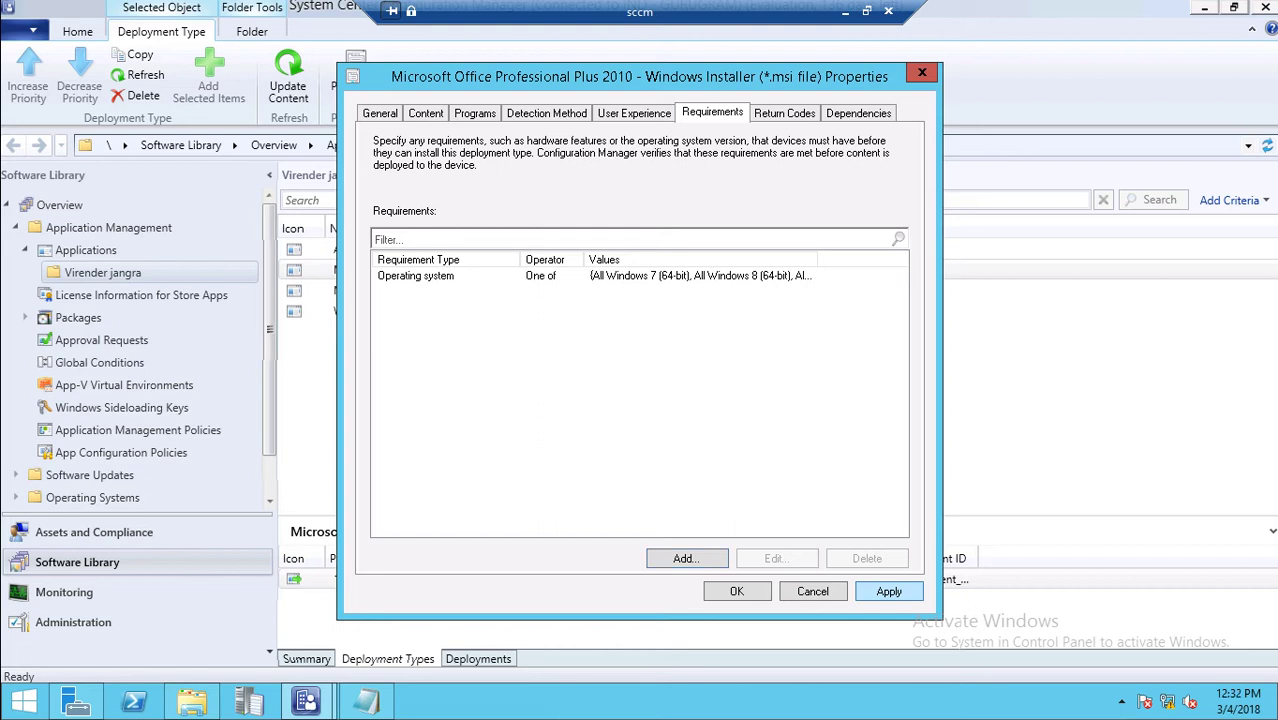
left_click(888, 591)
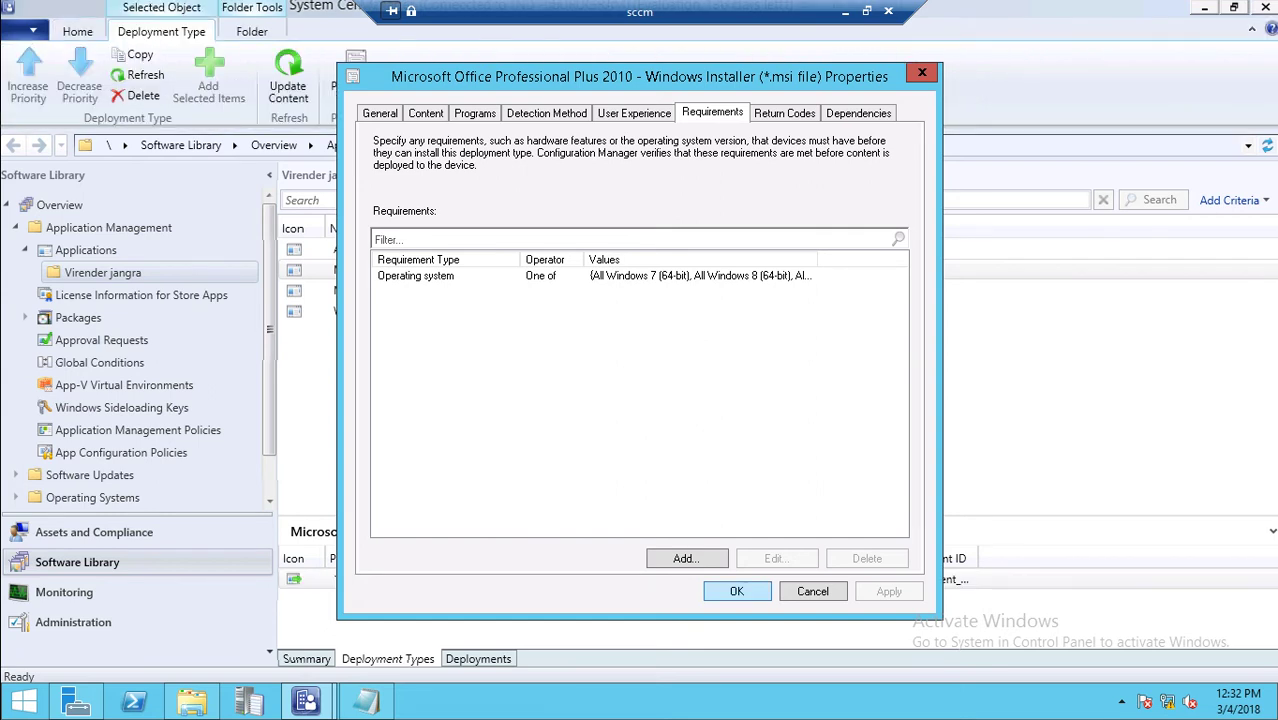
key("Return")
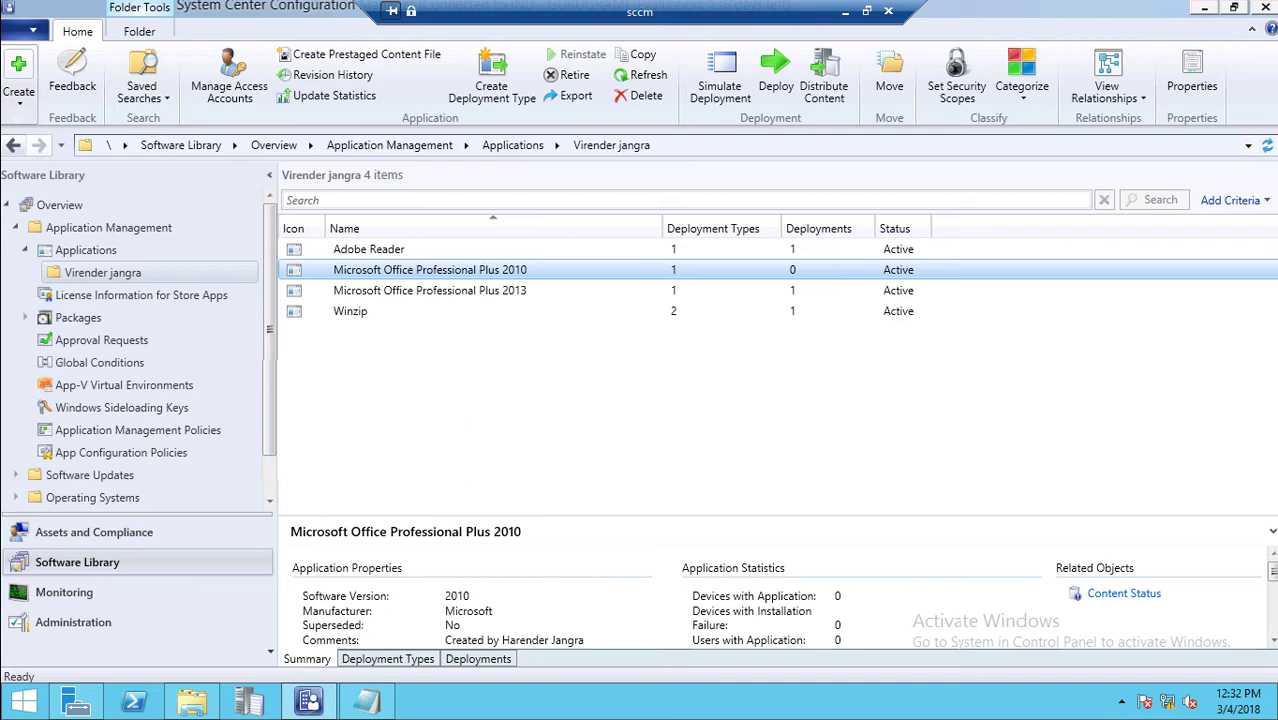
Distribute the content of Microsoft Office Professional Plus 2010 to the distribution point SCCM.ITHUB.COM and close the wizard
right_click(412, 269)
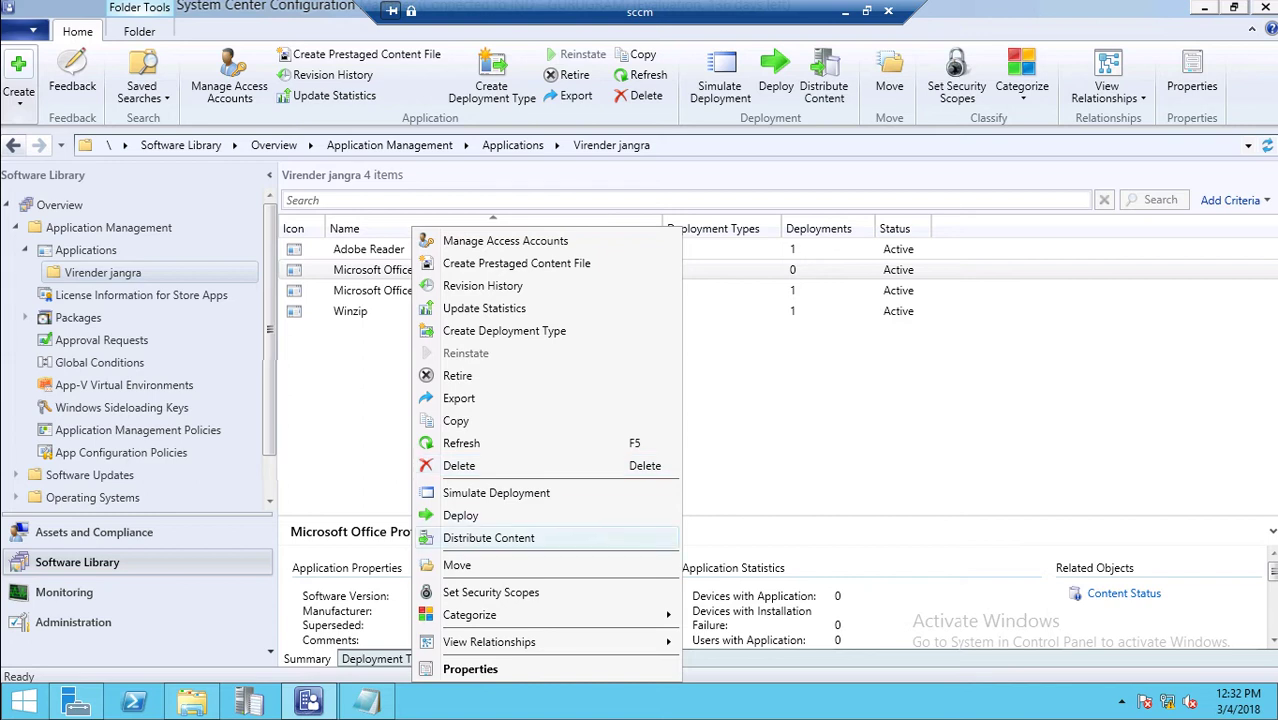
left_click(489, 538)
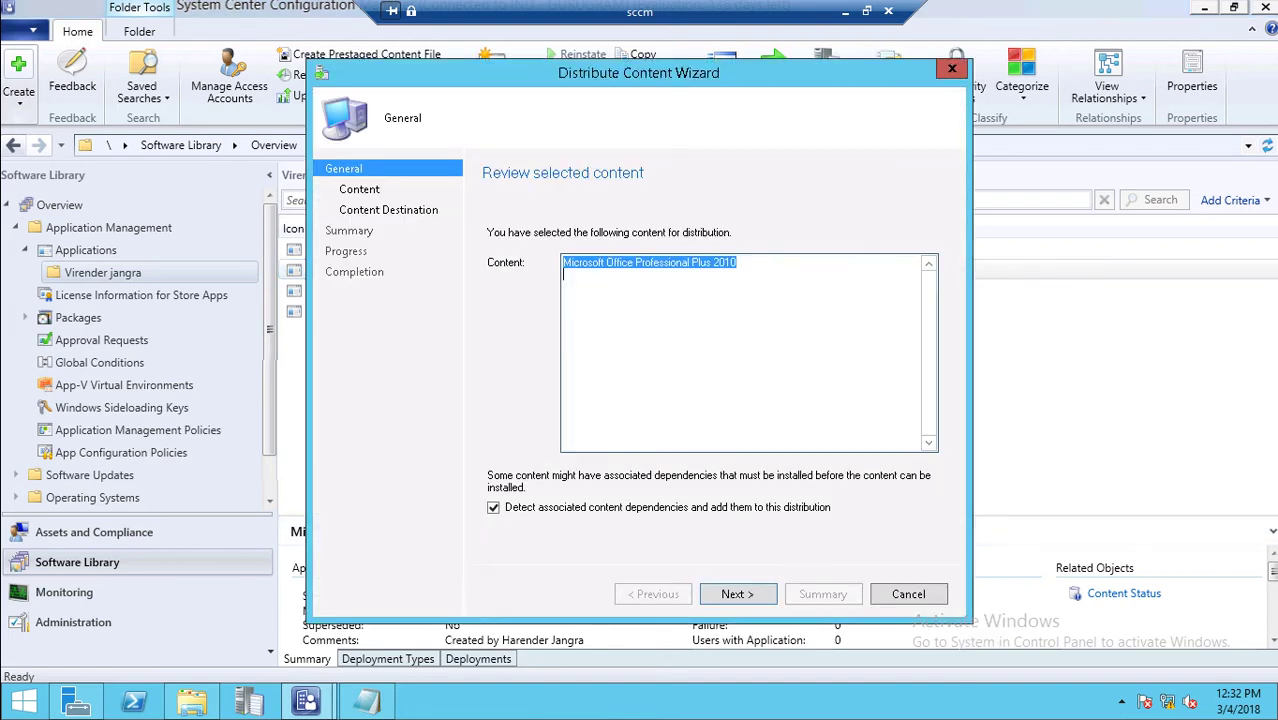
key("Return")
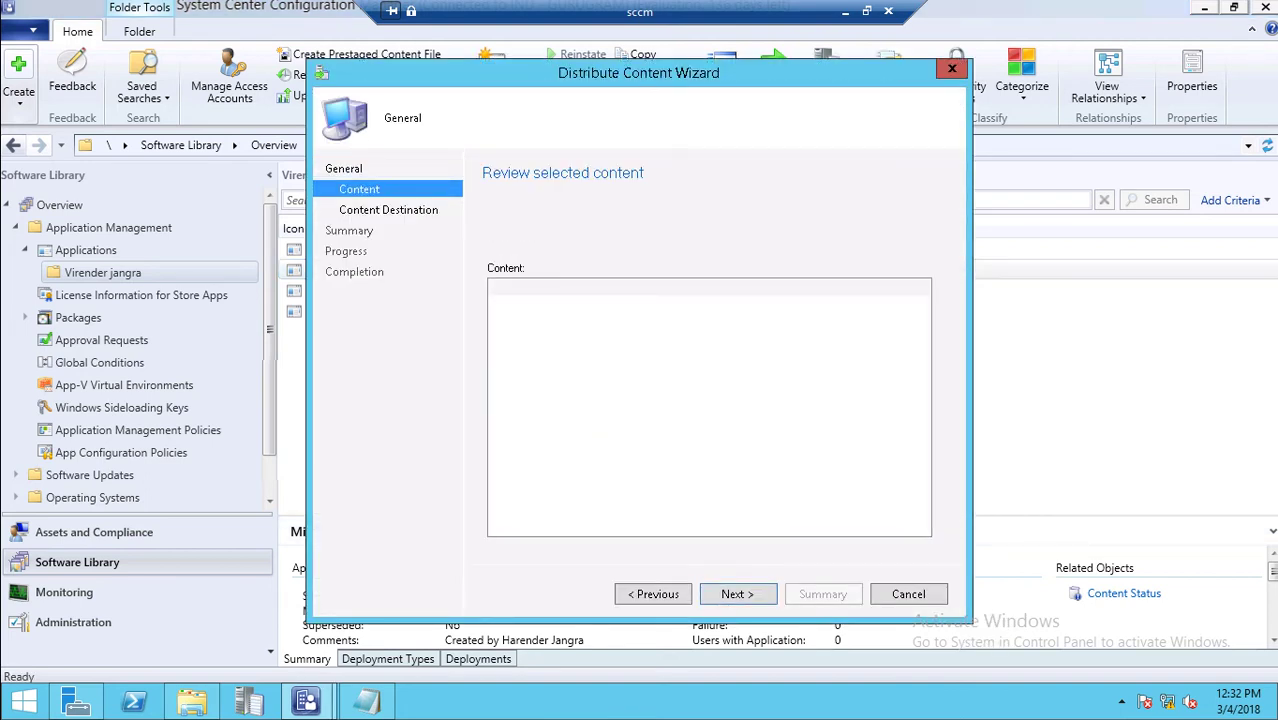
key("Return")
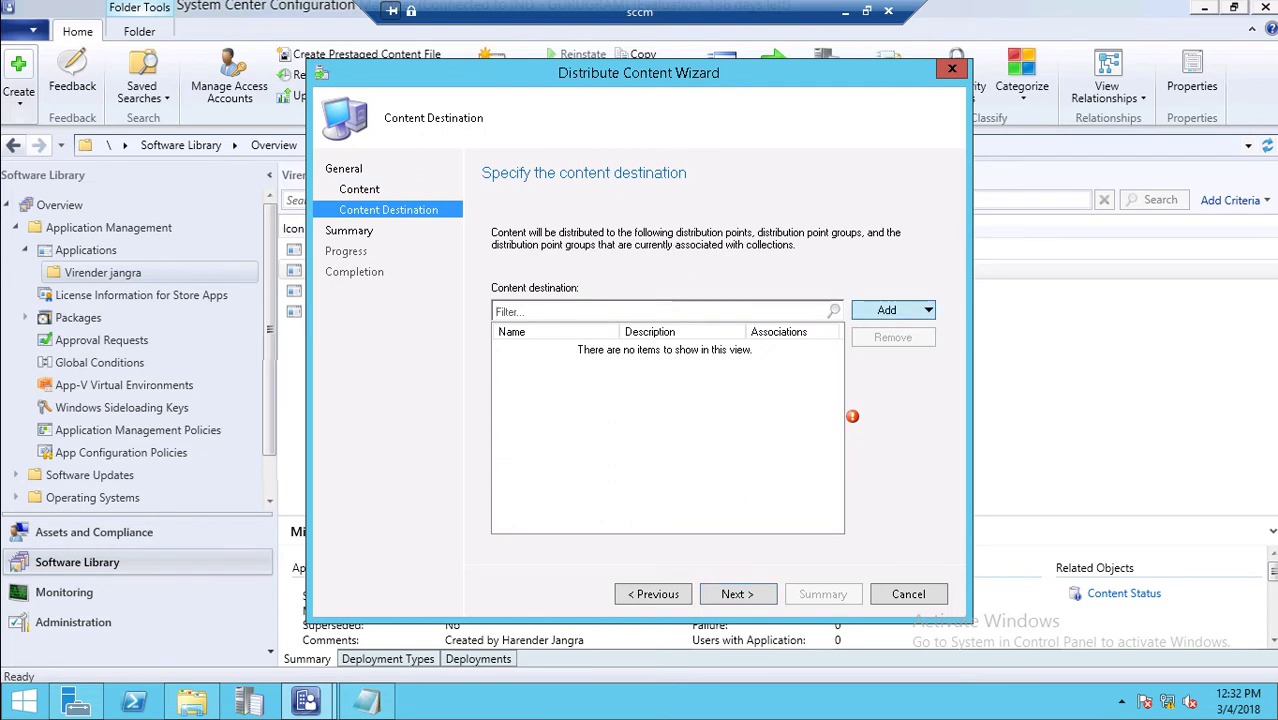
left_click(889, 310)
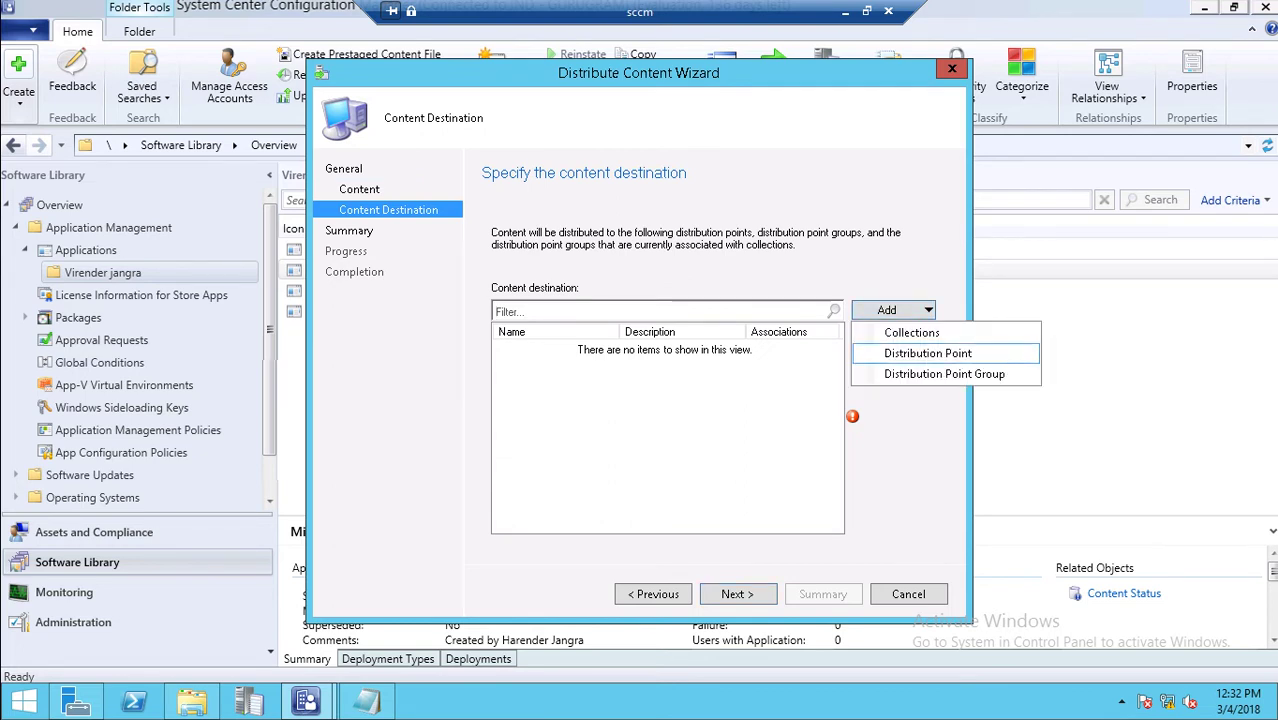
left_click(927, 353)
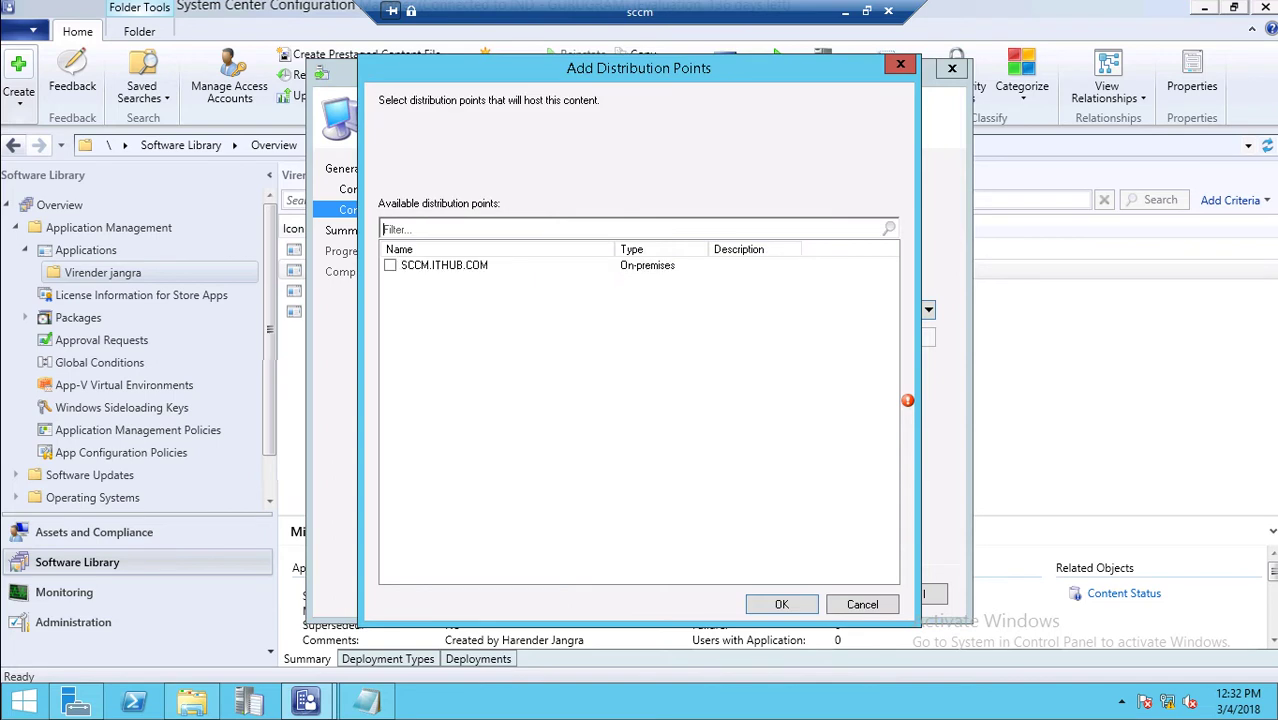
left_click(390, 265)
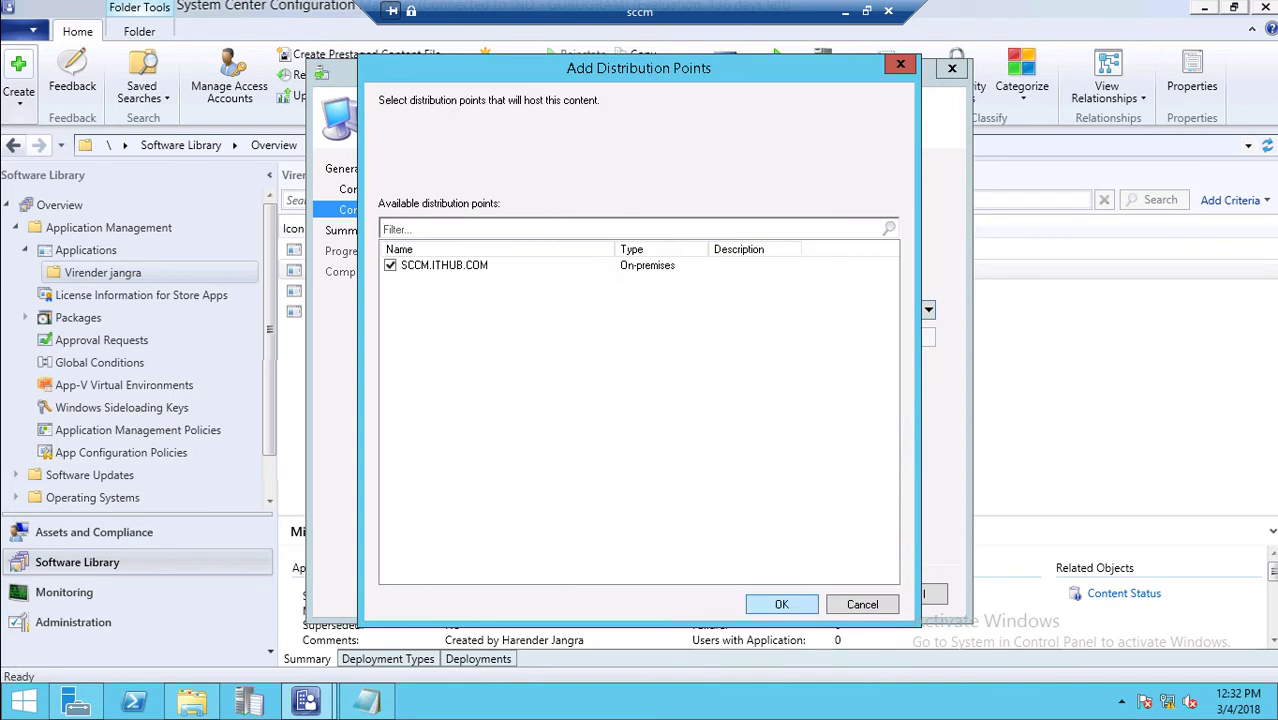
left_click(763, 600)
left_click(763, 598)
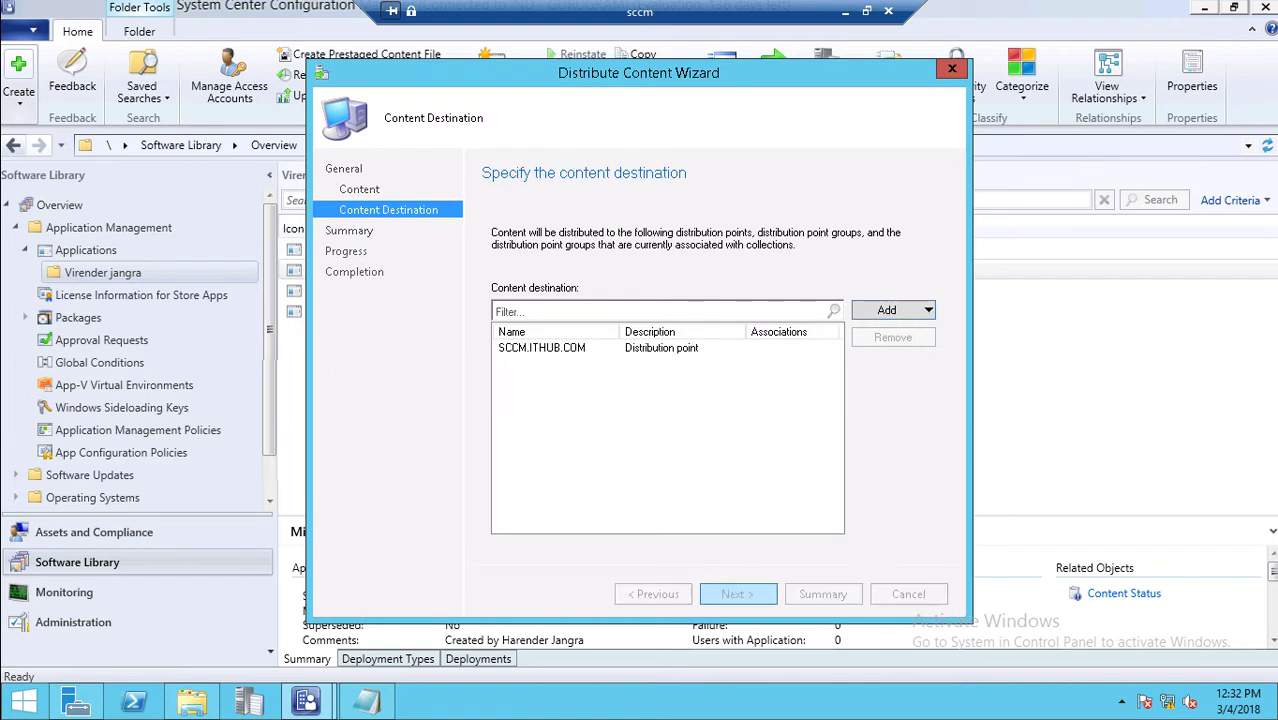
key("Return")
key("Return")
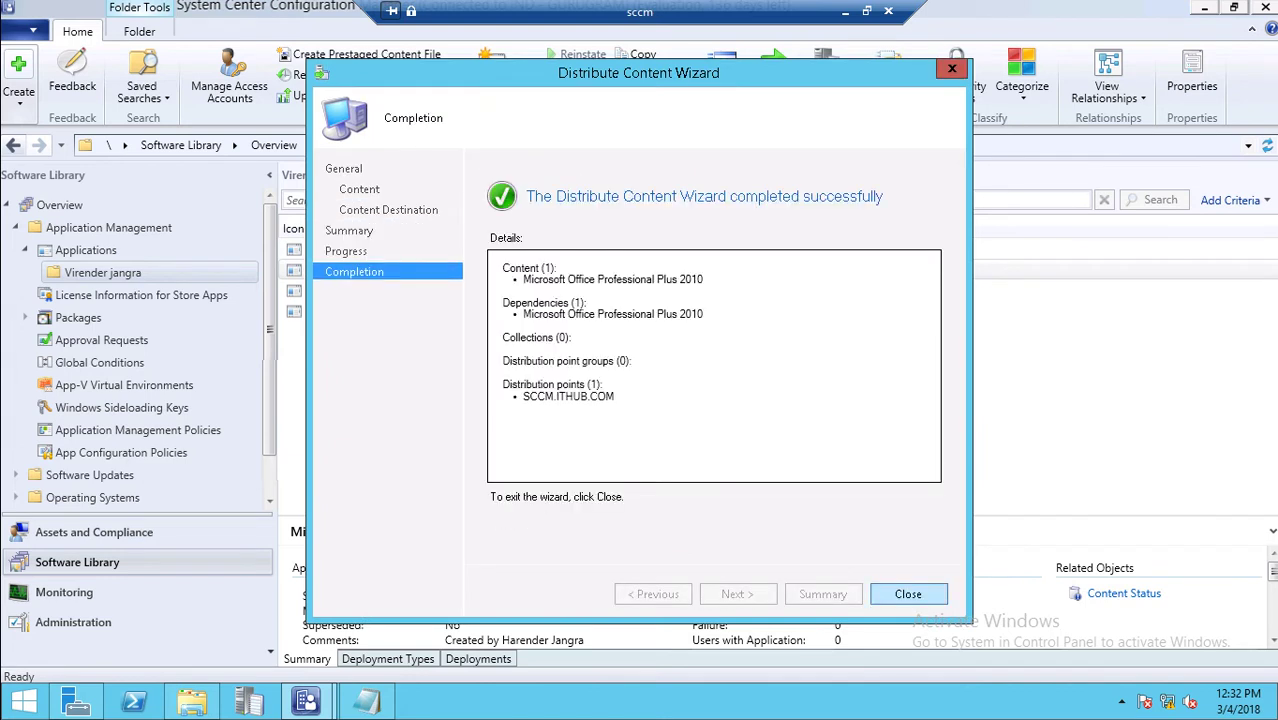
key("Return")
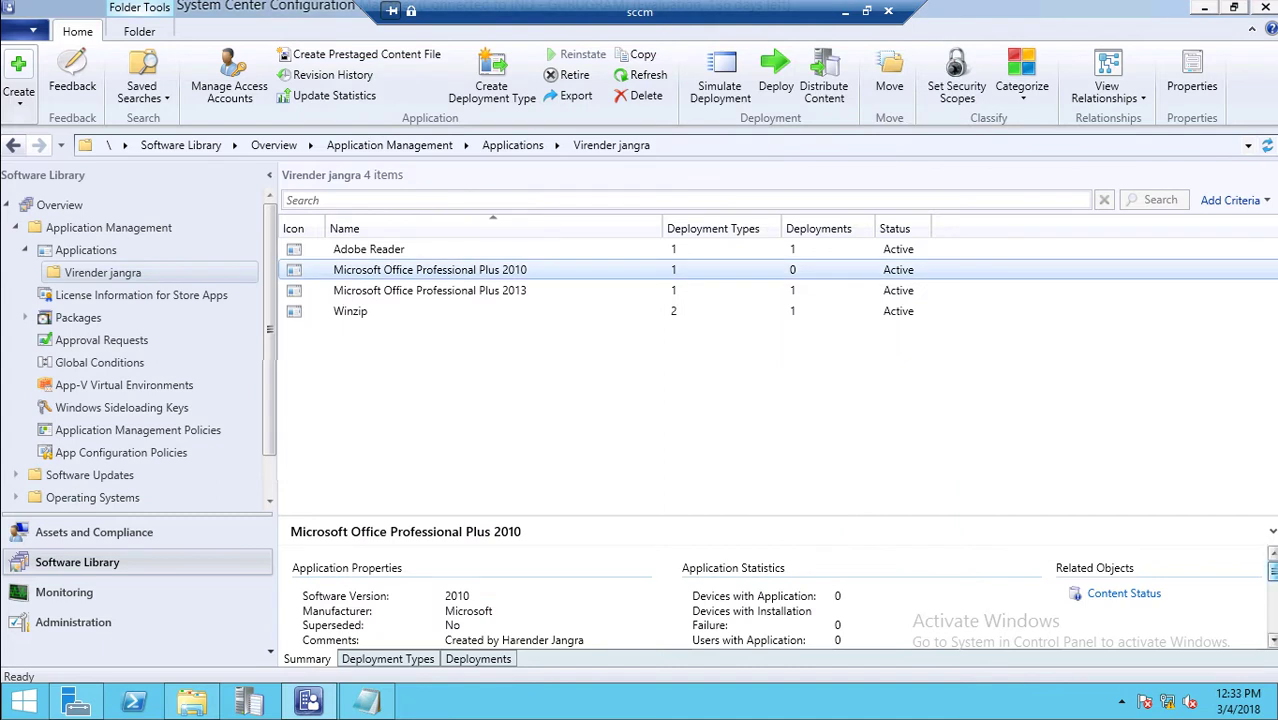
Refresh the Microsoft Office Professional Plus 2010 application and check its content status in the summary
scroll(1272, 585, "down", 2)
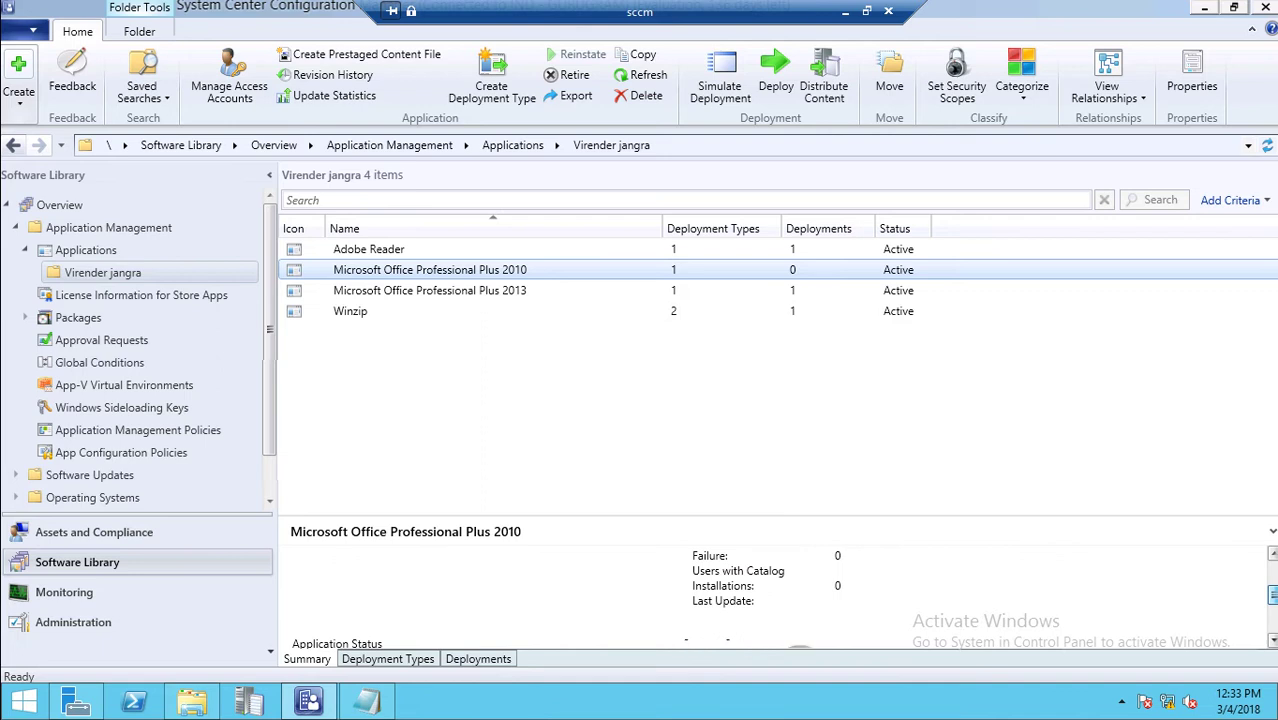
scroll(1272, 595, "down", 2)
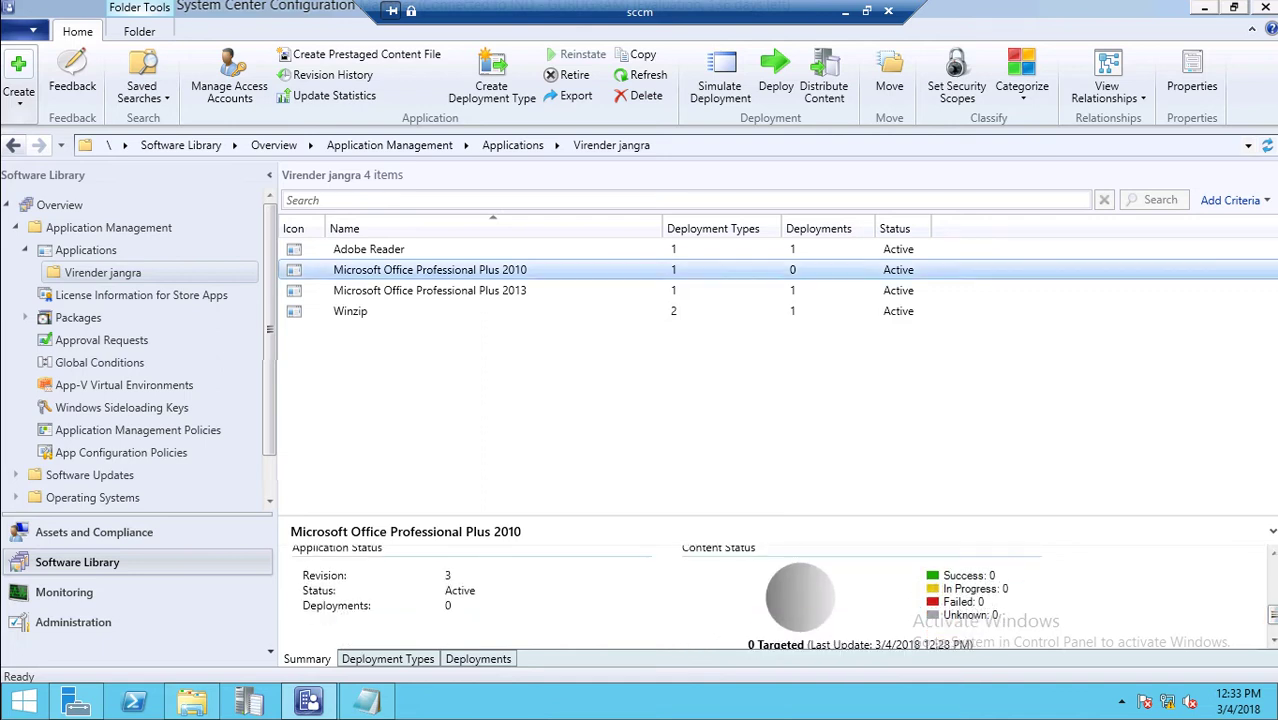
right_click(584, 270)
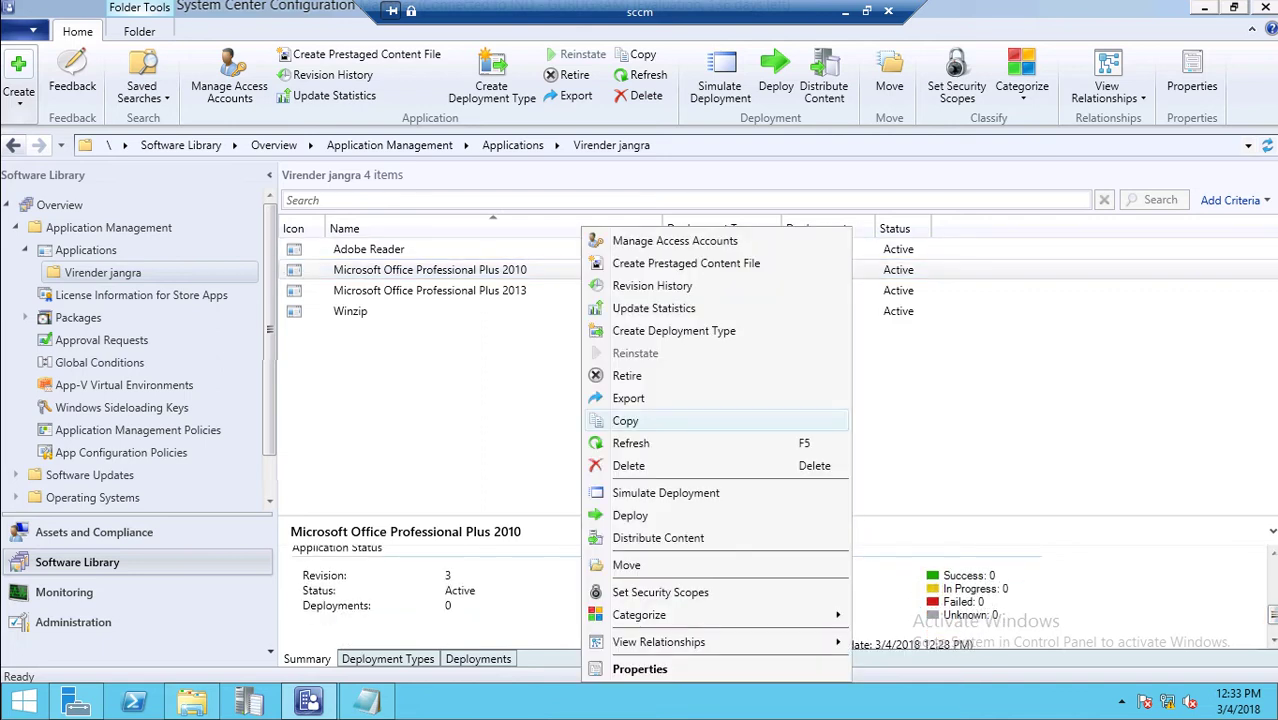
left_click(640, 443)
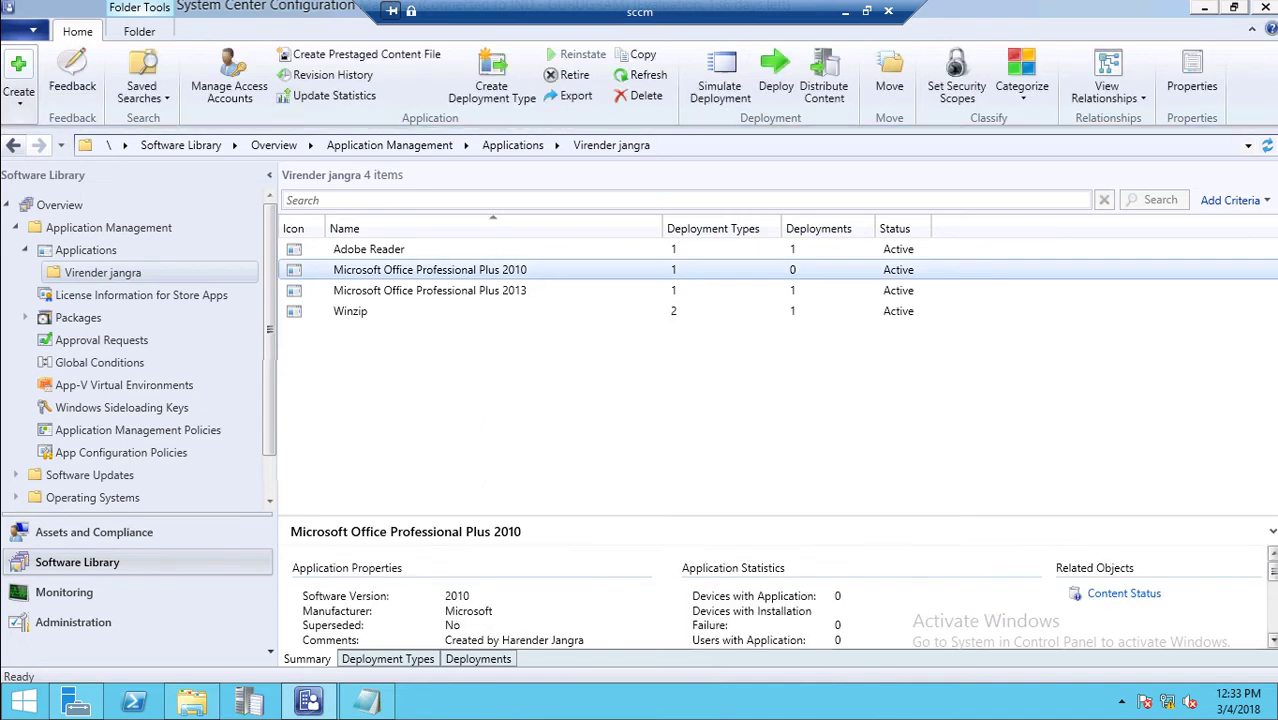
left_click_drag(1272, 568, 1272, 578)
scroll(780, 595, "down", 3)
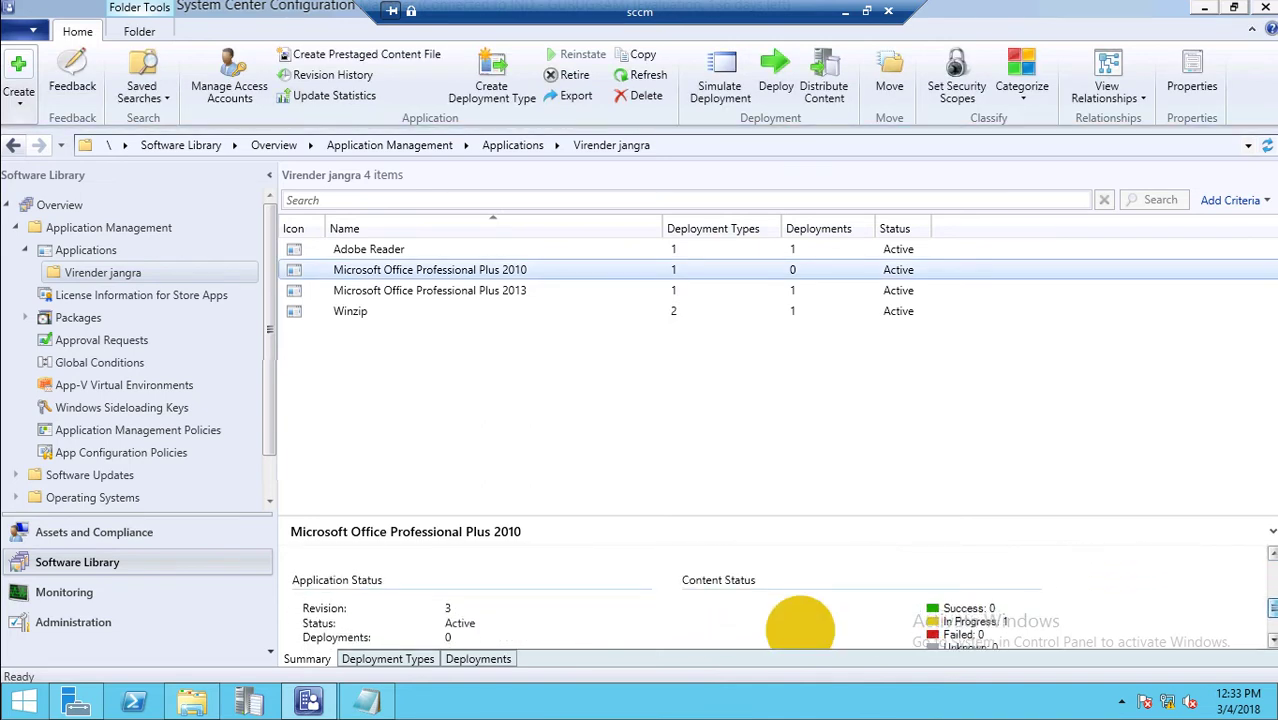
scroll(780, 595, "down", 1)
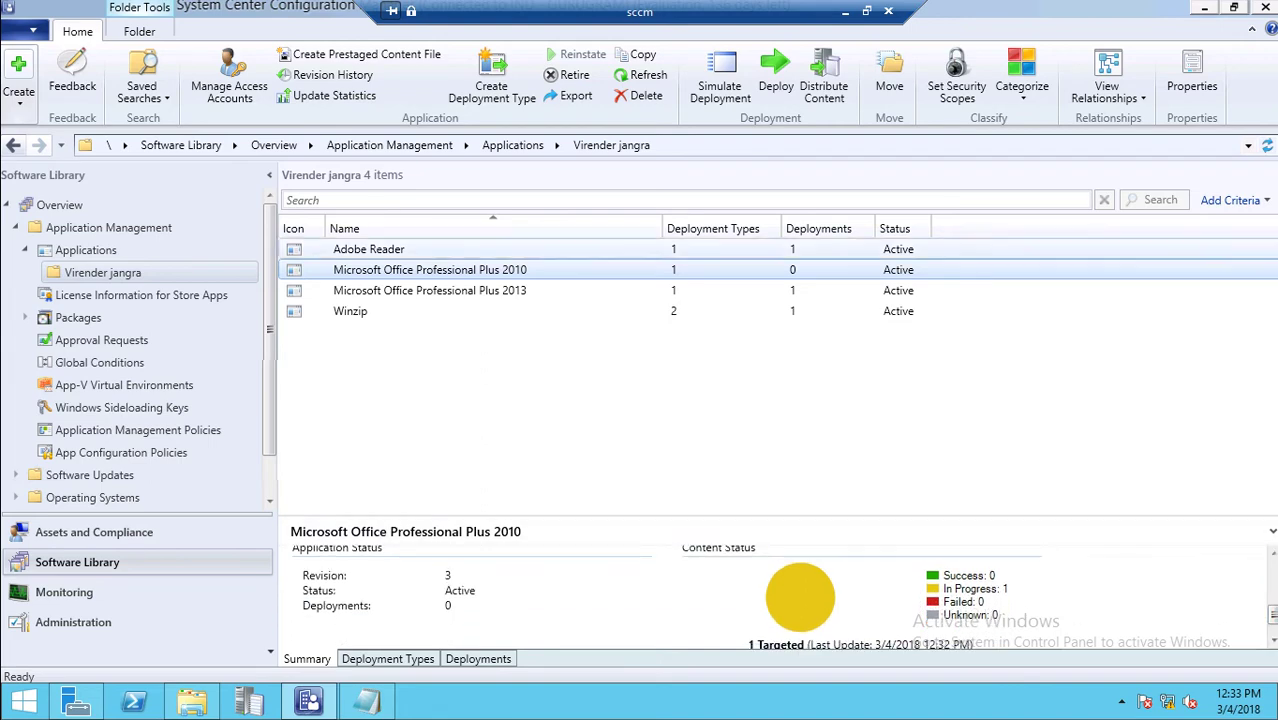
Minimize the sccm remote session to return to the local desktop
left_click(845, 11)
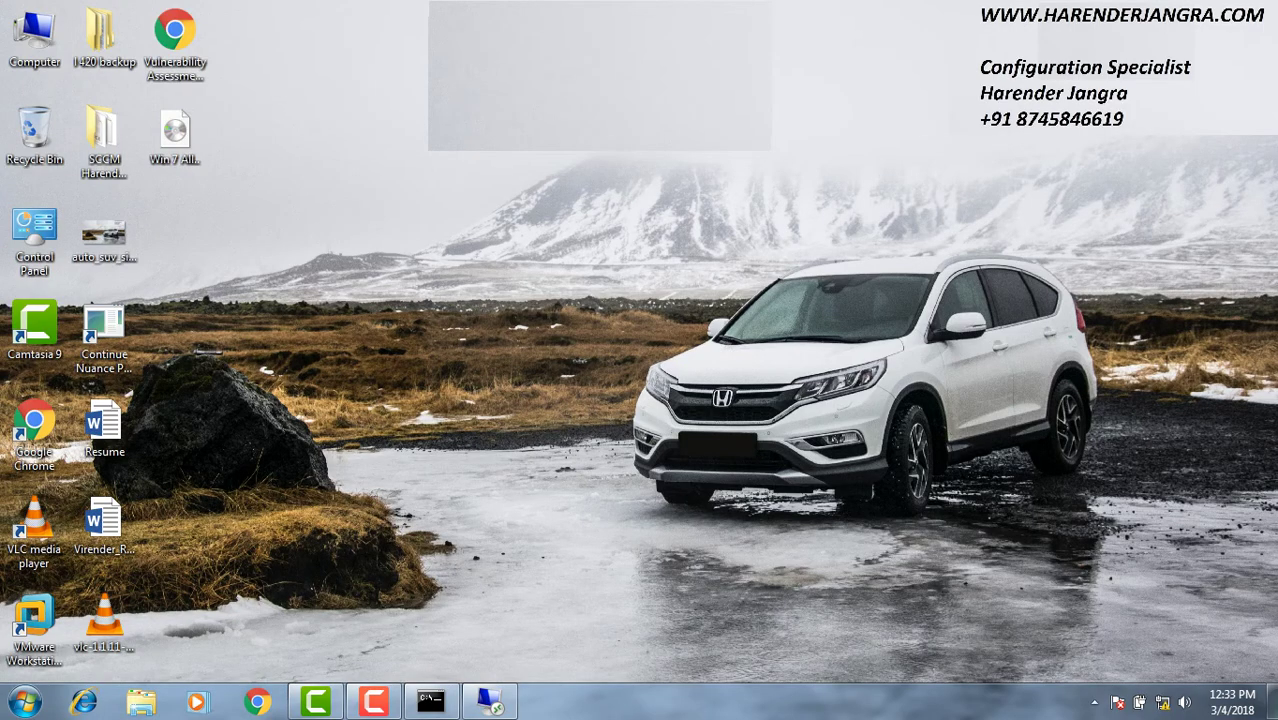
Switch back to the sccm remote session and check the content status of Microsoft Office Professional Plus 2010 in the Software Library
left_click(373, 701)
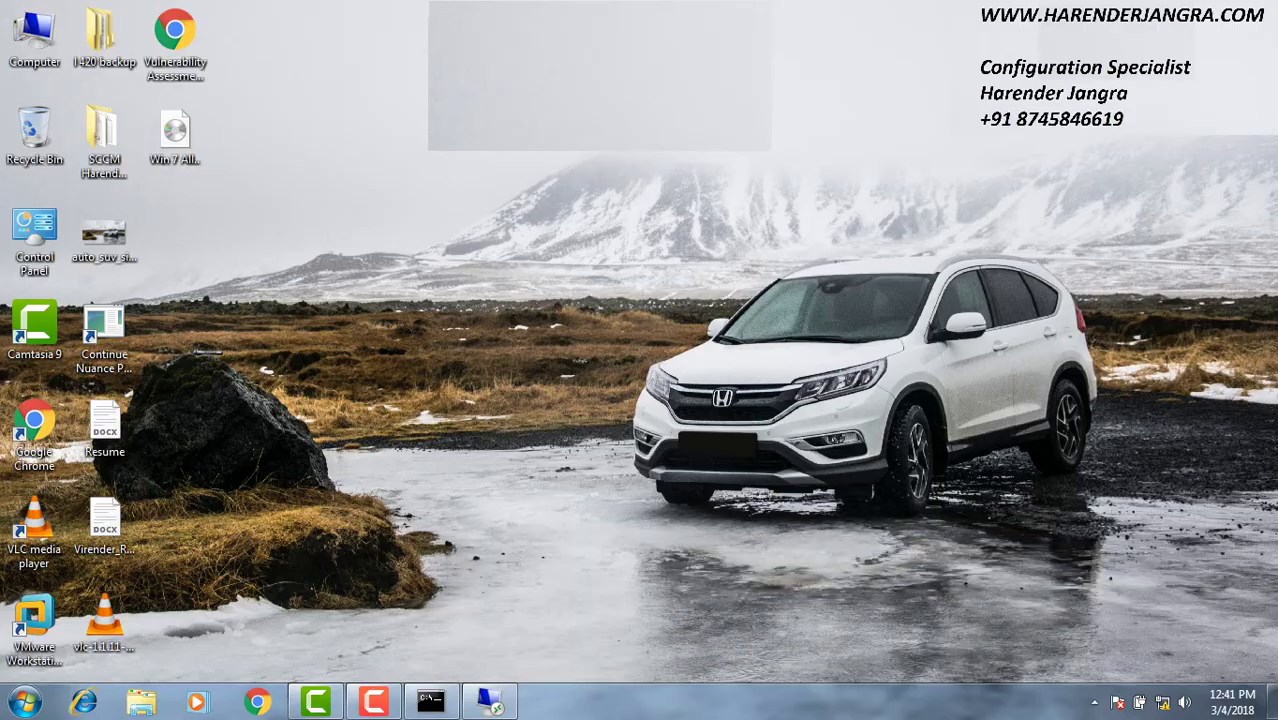
left_click(489, 701)
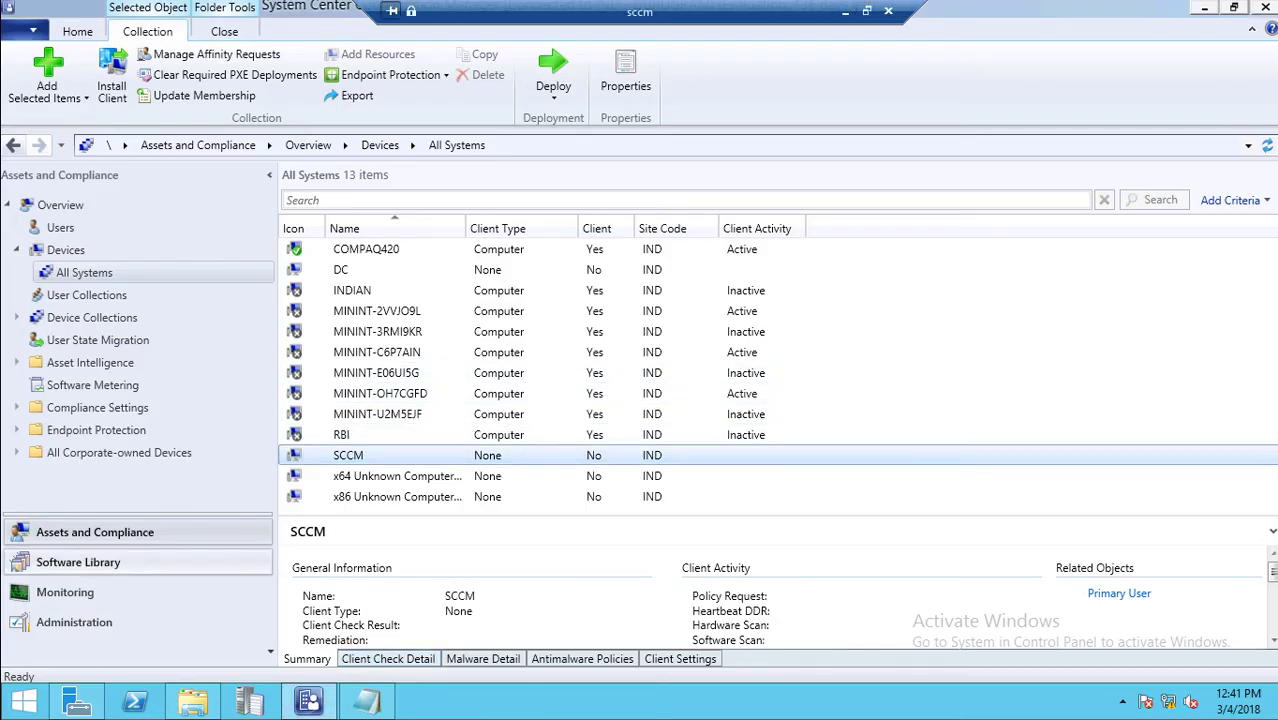
left_click(78, 562)
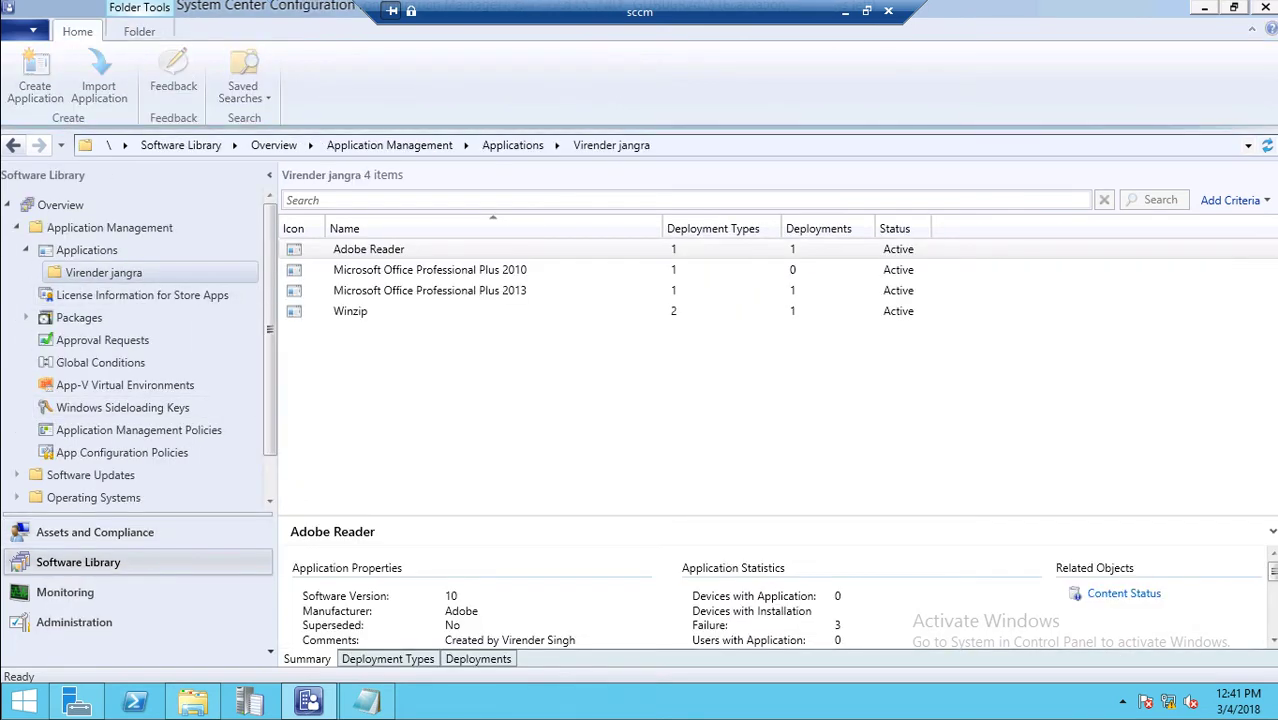
left_click(429, 269)
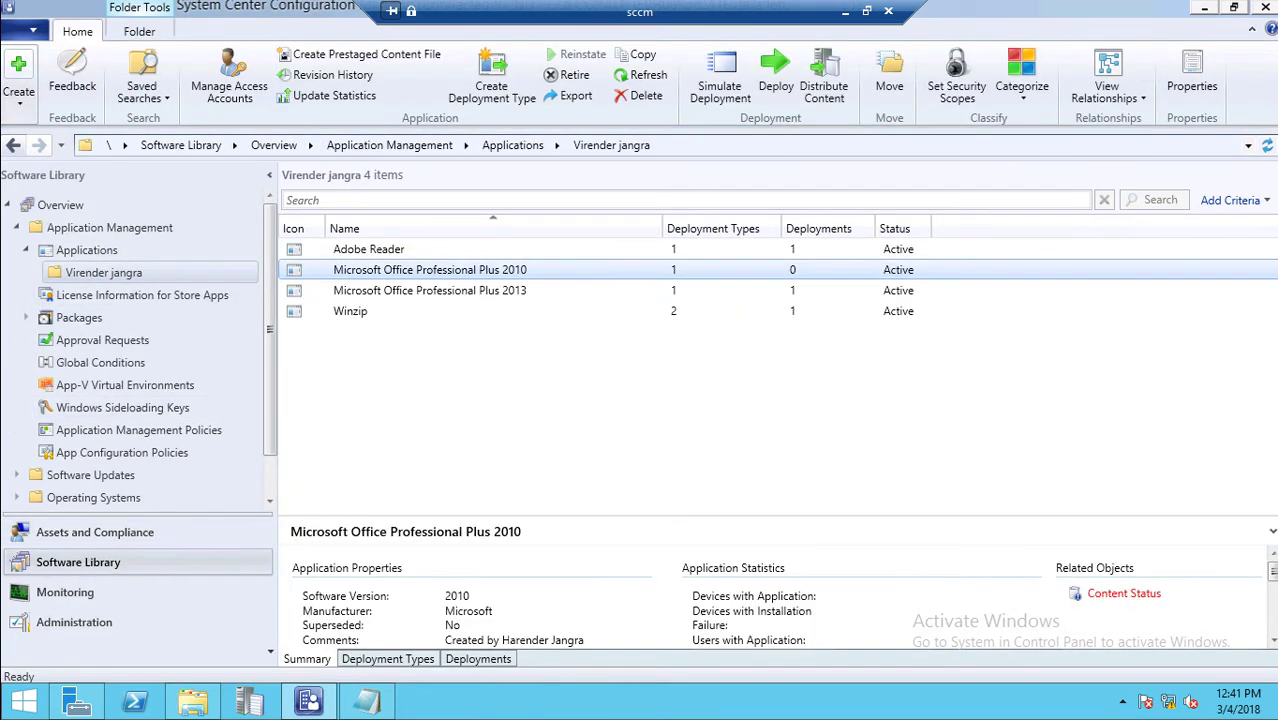
scroll(784, 597, "down", 3)
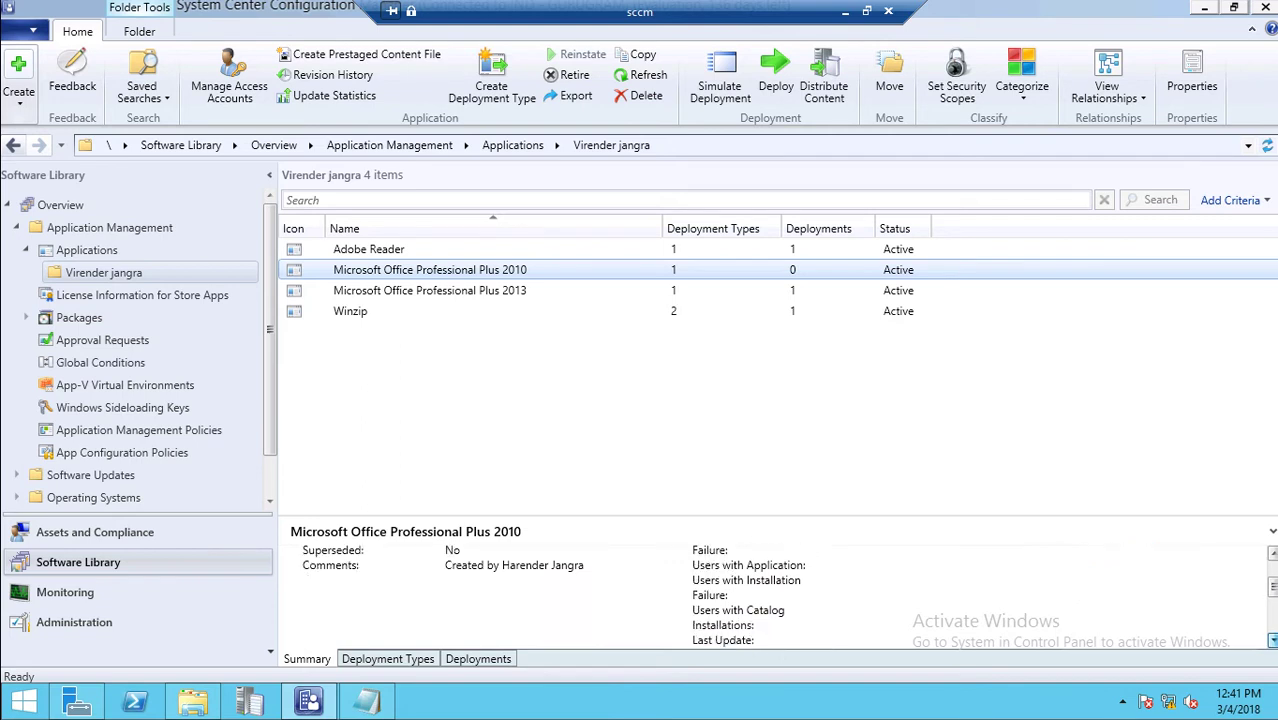
scroll(784, 597, "down", 2)
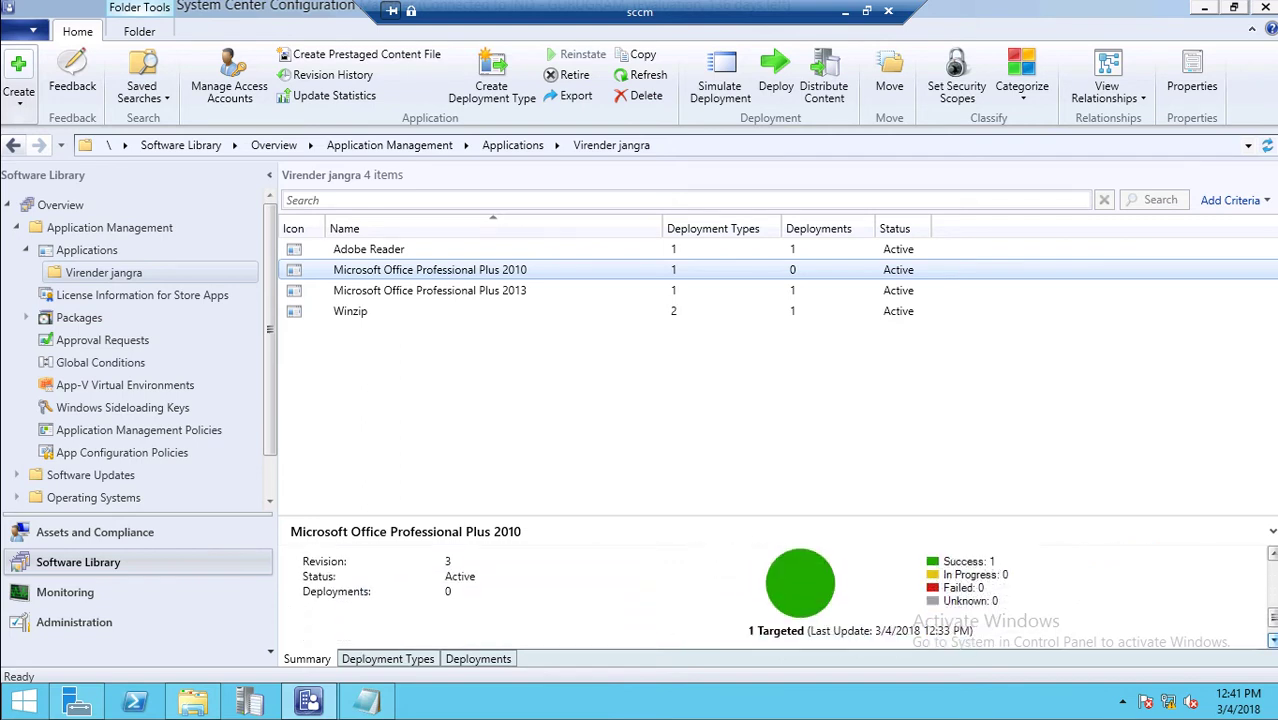
scroll(789, 591, "down", 1)
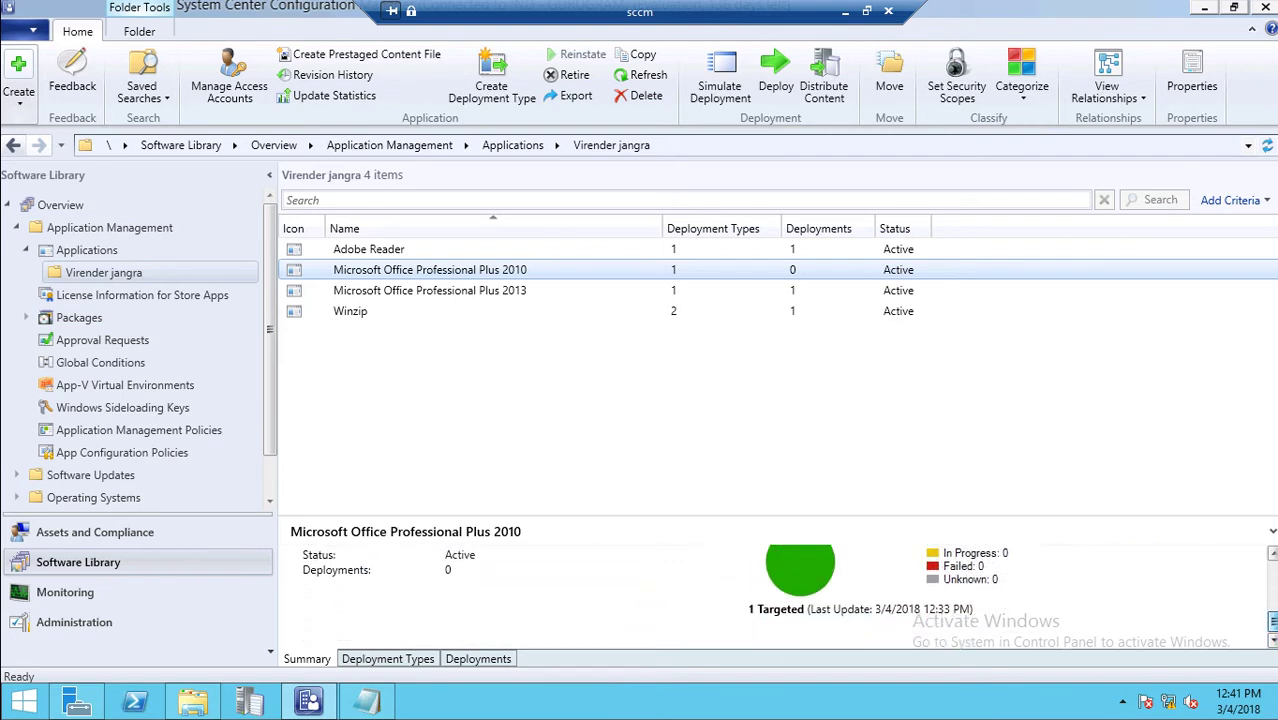
scroll(789, 591, "up", 2)
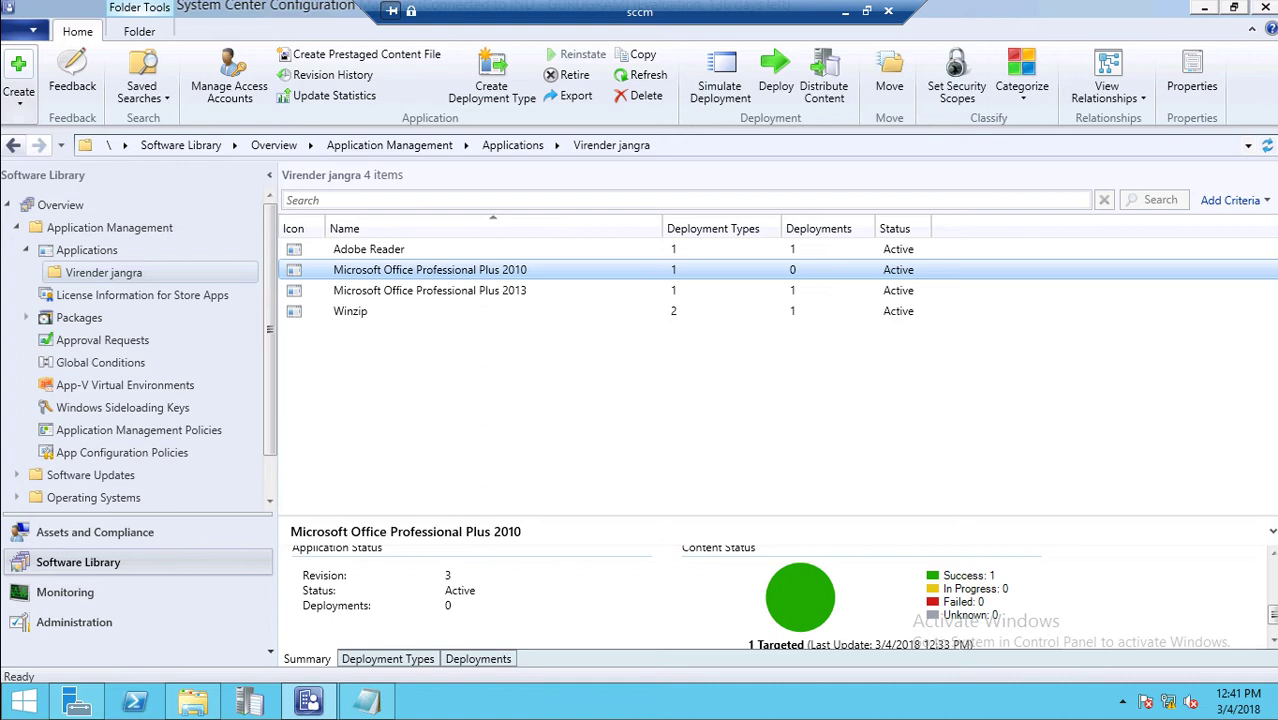
Start deploying Microsoft Office Professional Plus 2010 and target the All Systems device collection
right_click(462, 270)
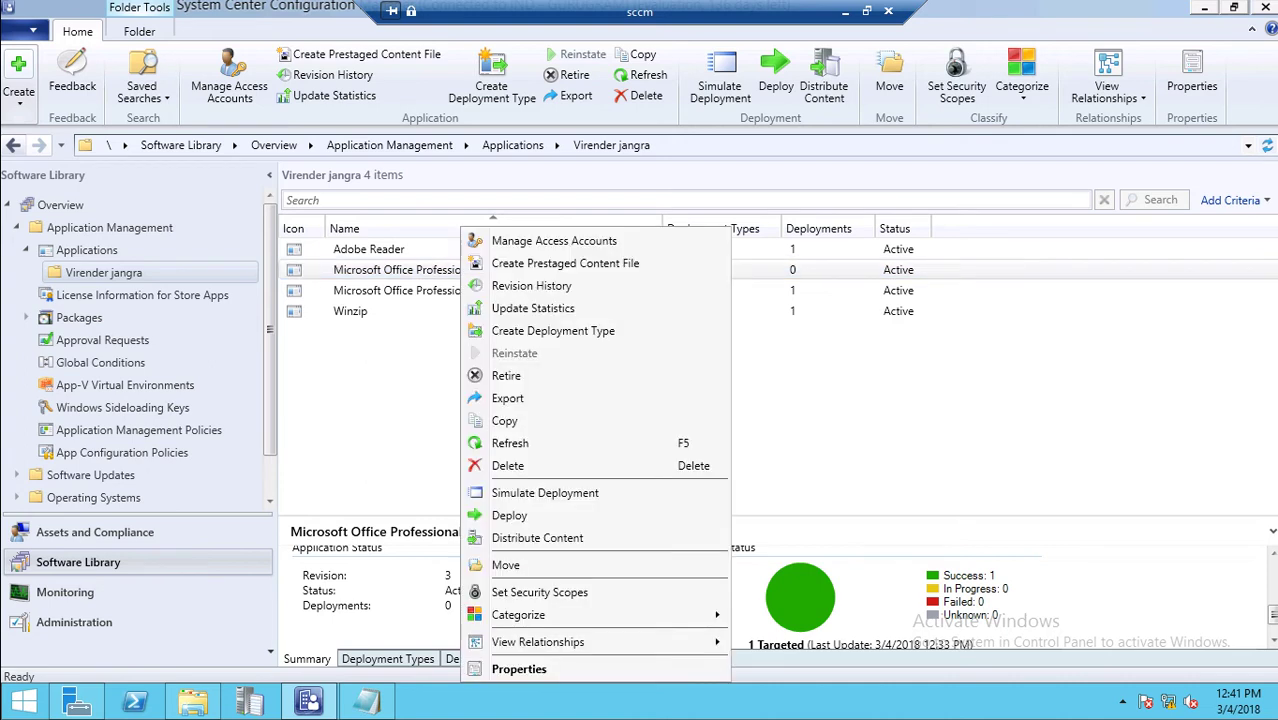
key("Escape")
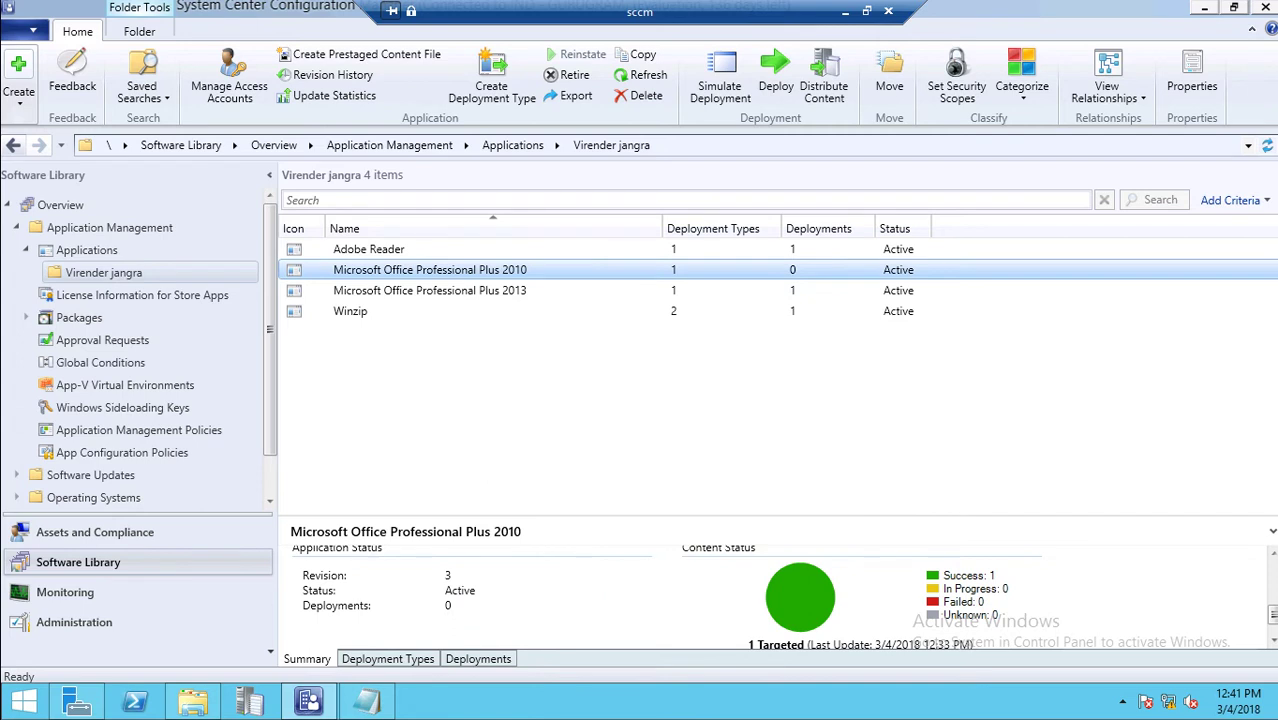
right_click(451, 270)
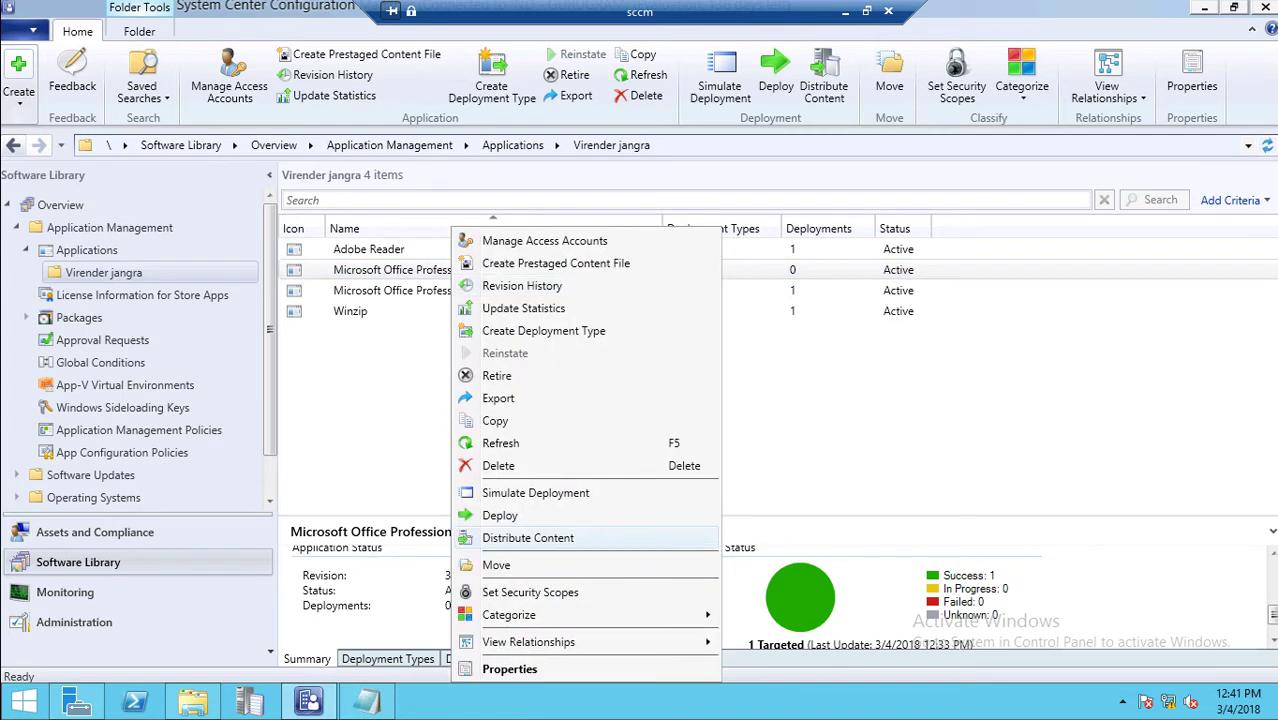
left_click(500, 515)
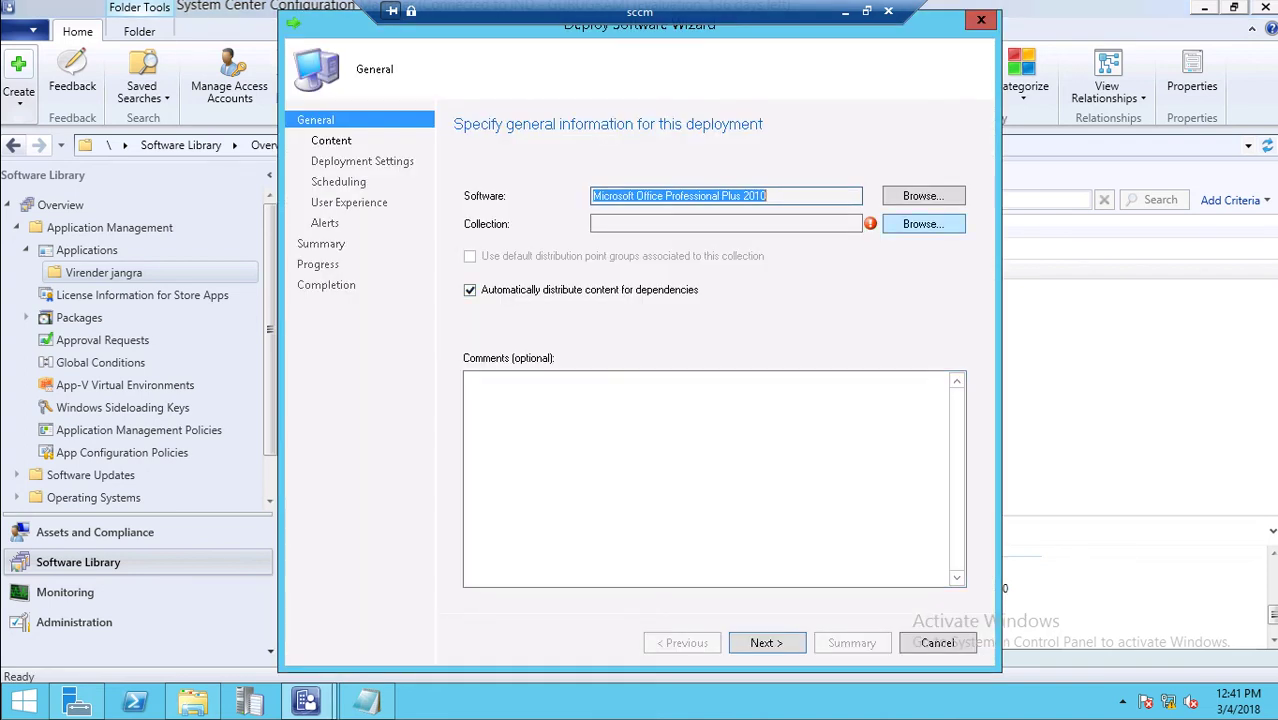
left_click(922, 223)
left_click(923, 223)
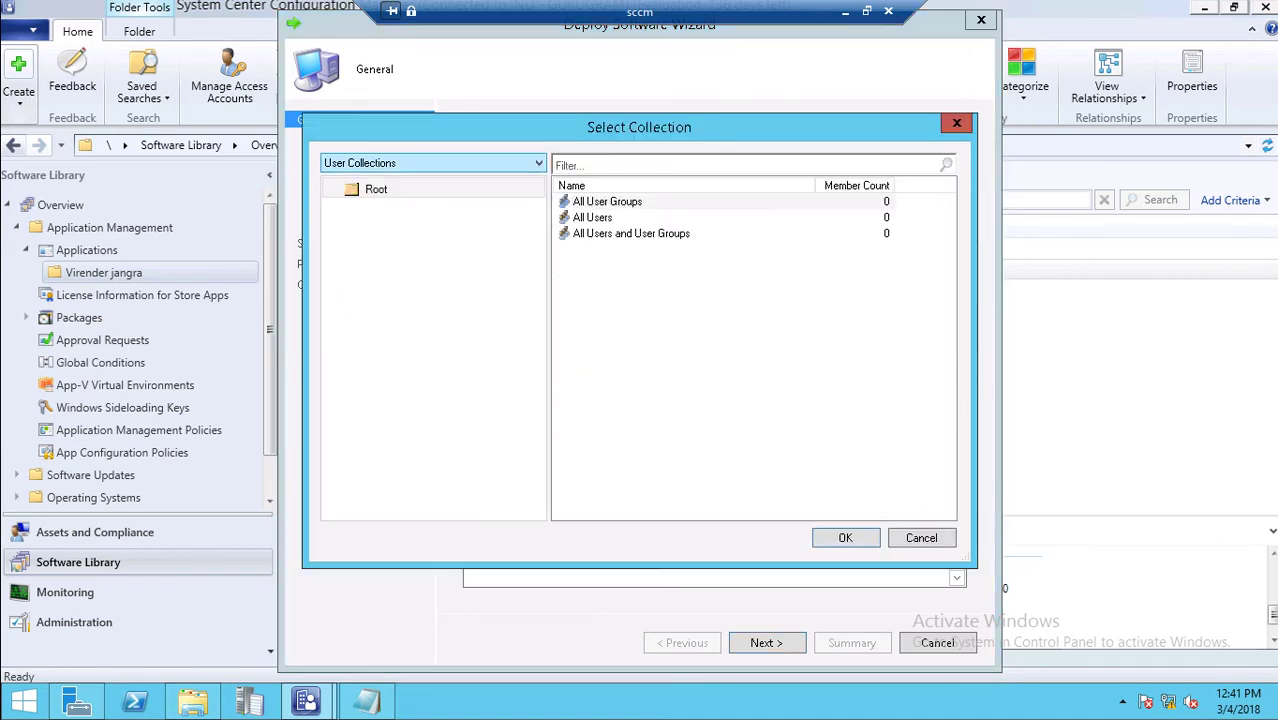
left_click(433, 163)
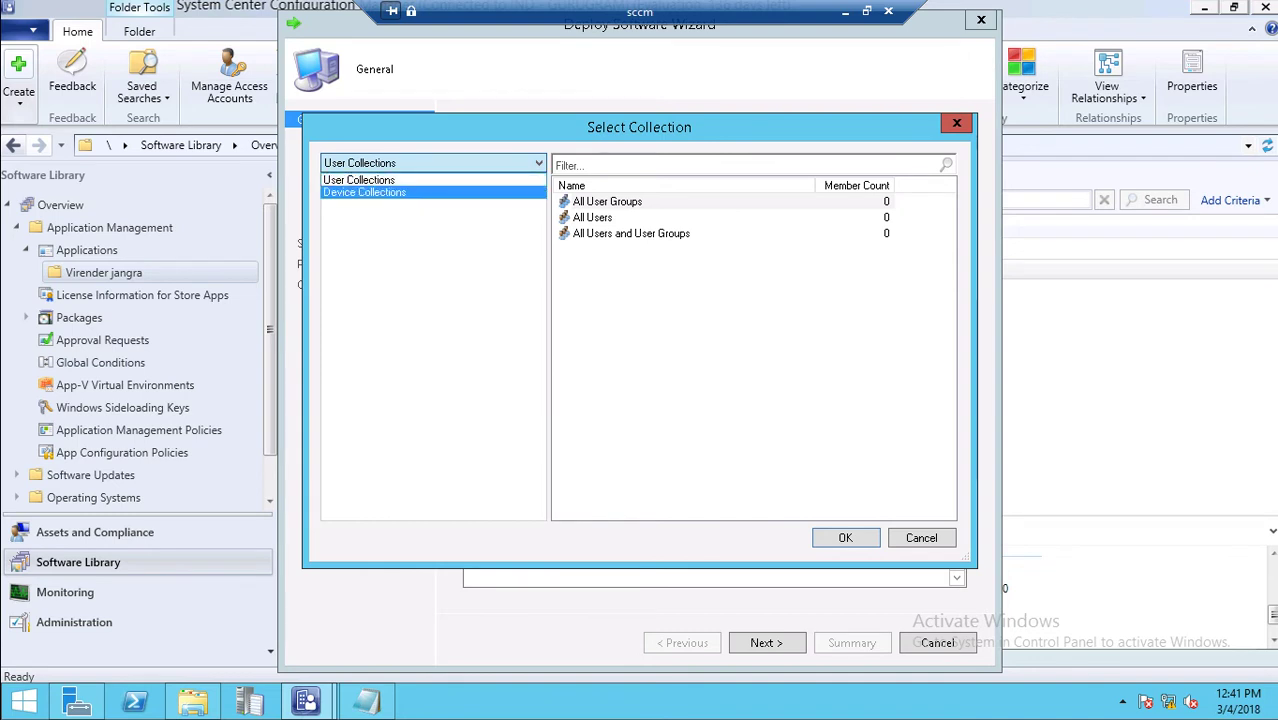
key("Return")
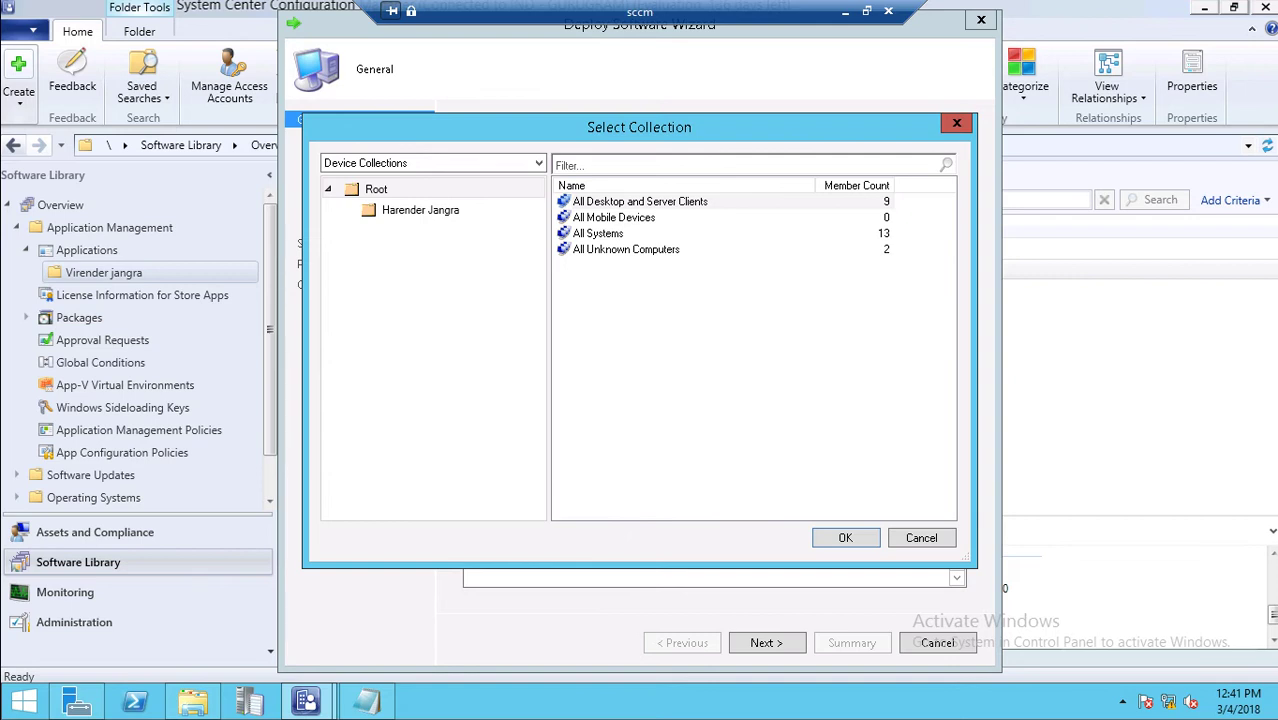
double_click(598, 233)
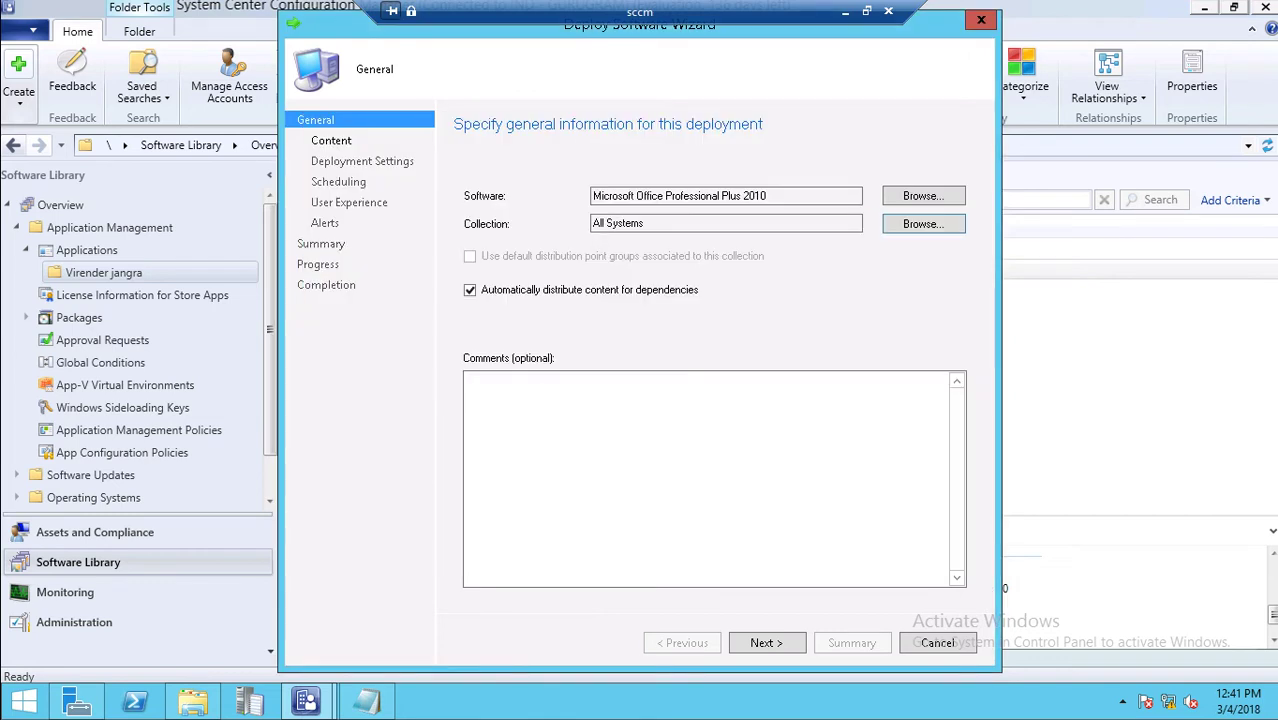
key("Return")
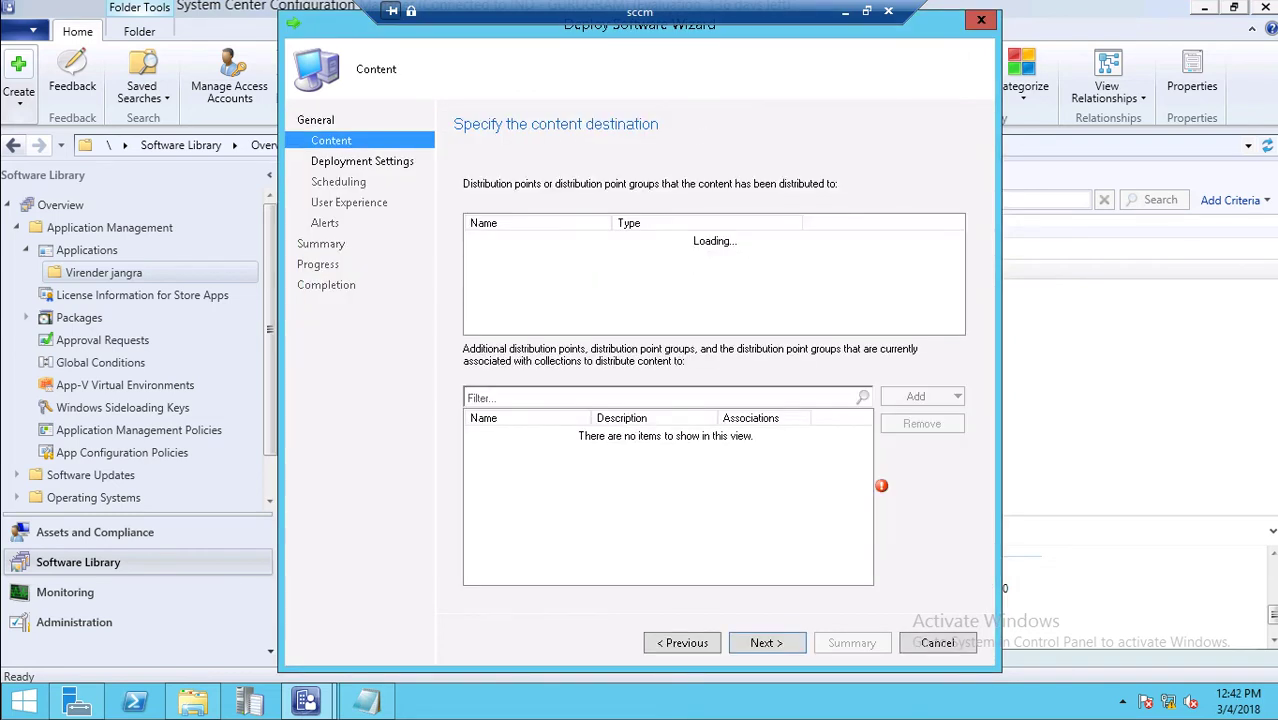
Accept the existing content destination and keep the deployment action Install with the purpose Available
key("Return")
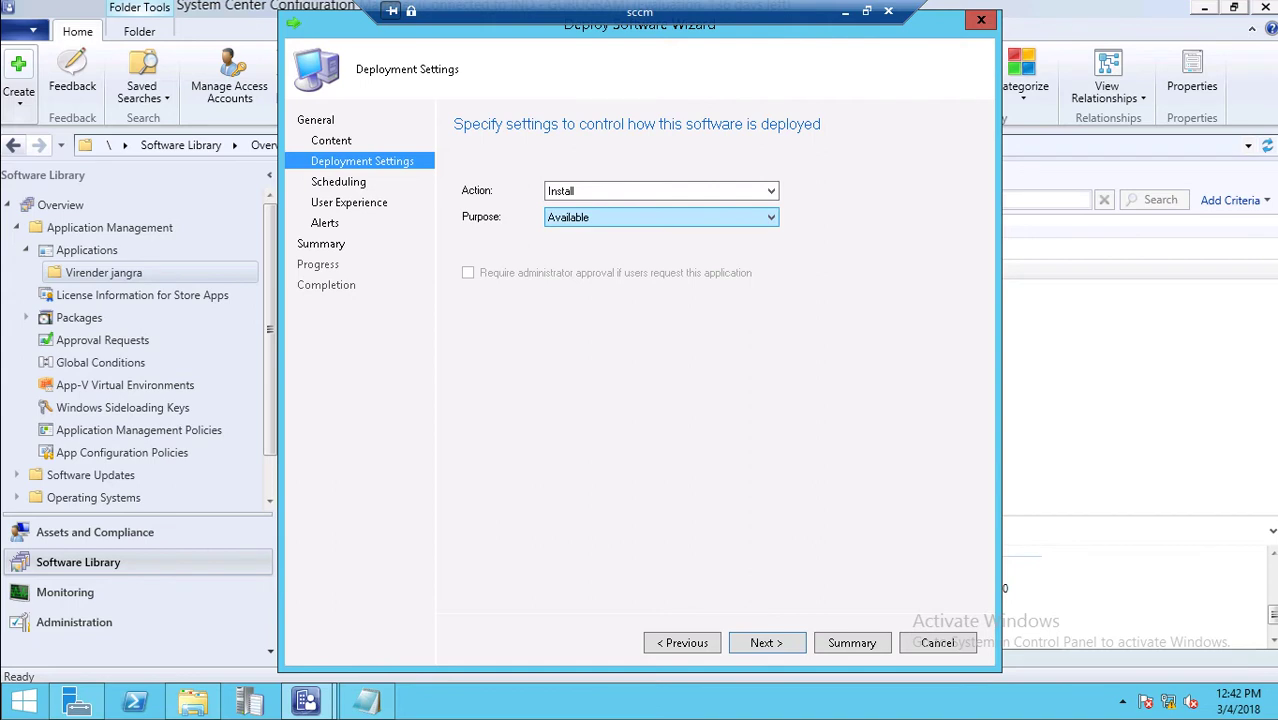
left_click(660, 190)
left_click(660, 190)
left_click(660, 217)
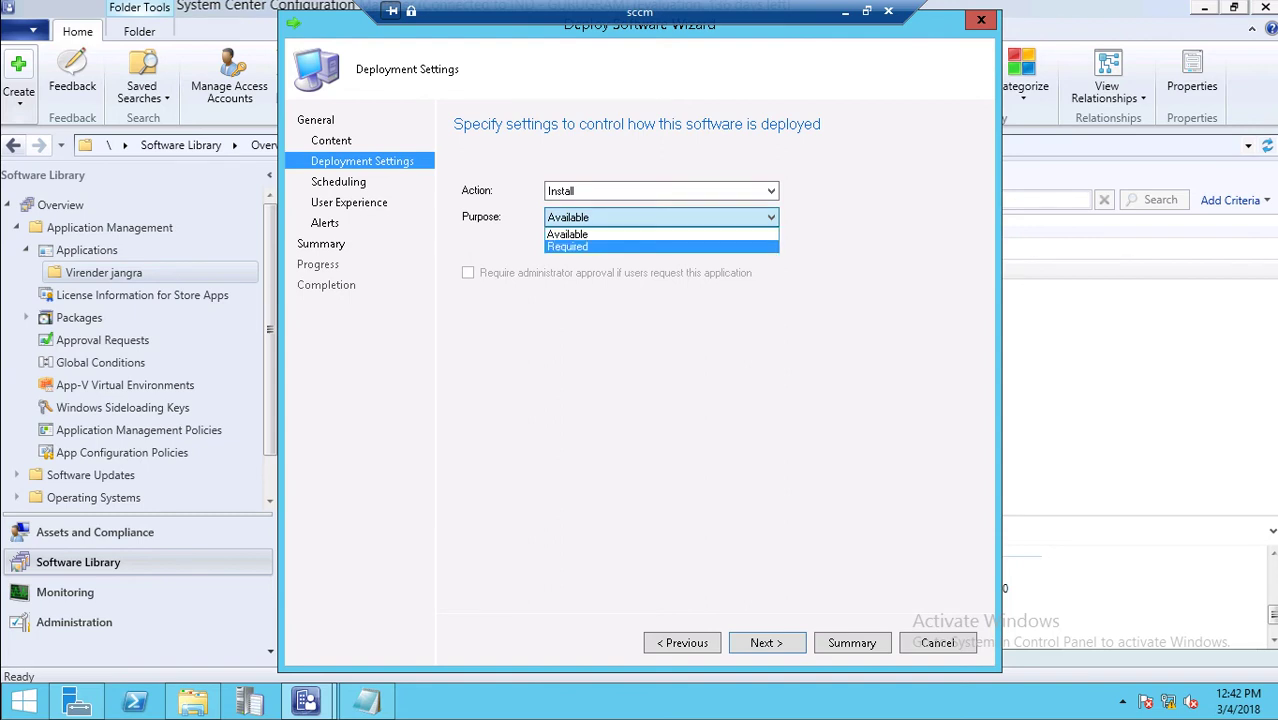
left_click(660, 234)
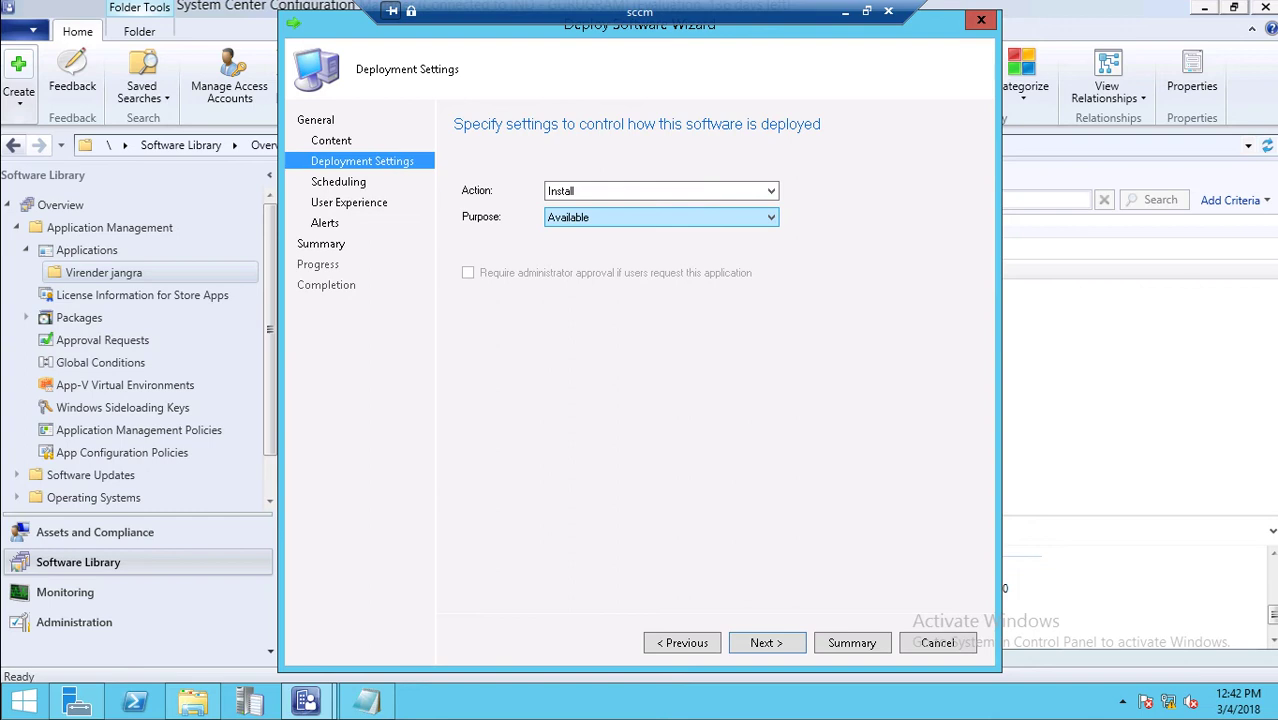
left_click(660, 217)
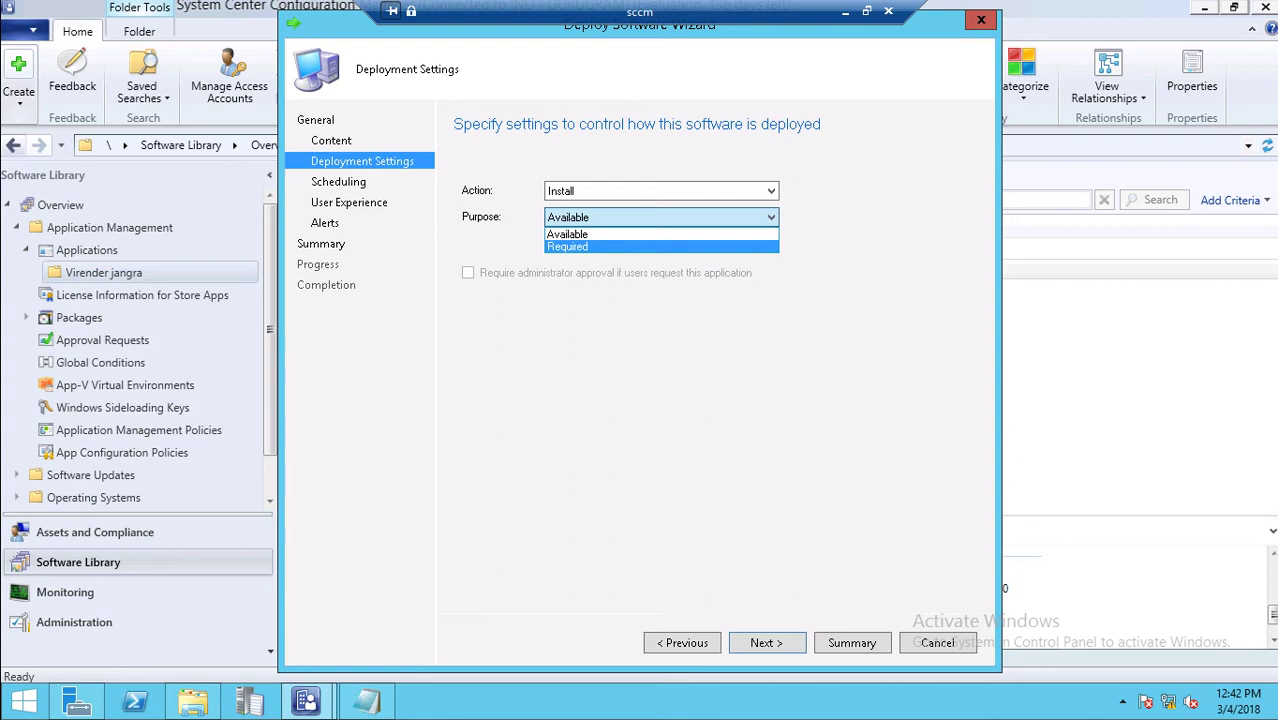
left_click(567, 234)
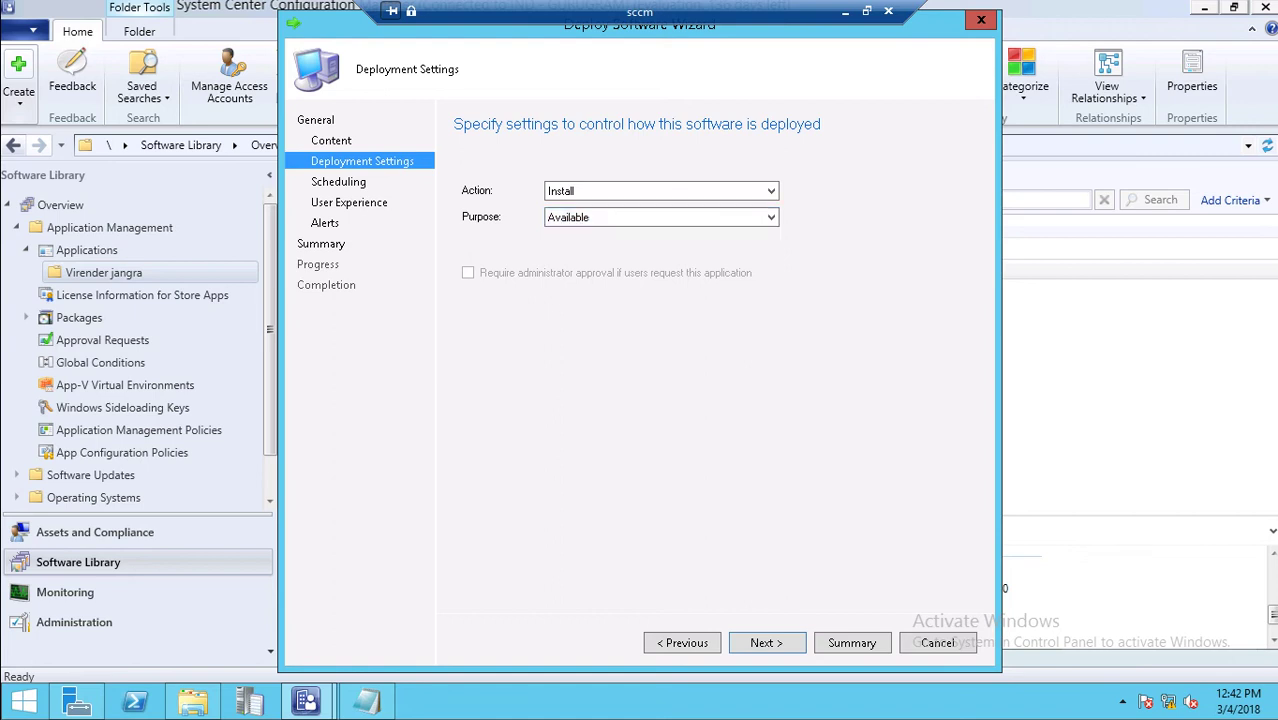
left_click(766, 643)
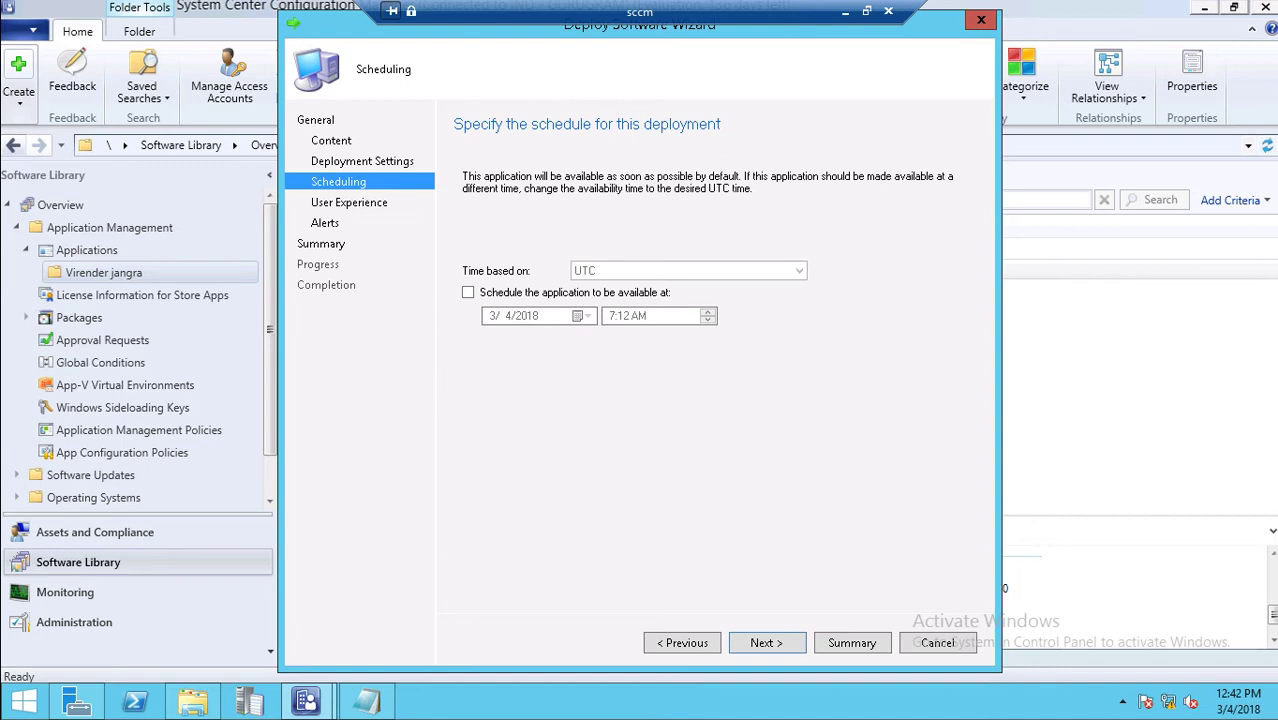
Accept the default schedule, set user notifications to Display in Software Center and show all notifications, and complete the deployment wizard
left_click(766, 642)
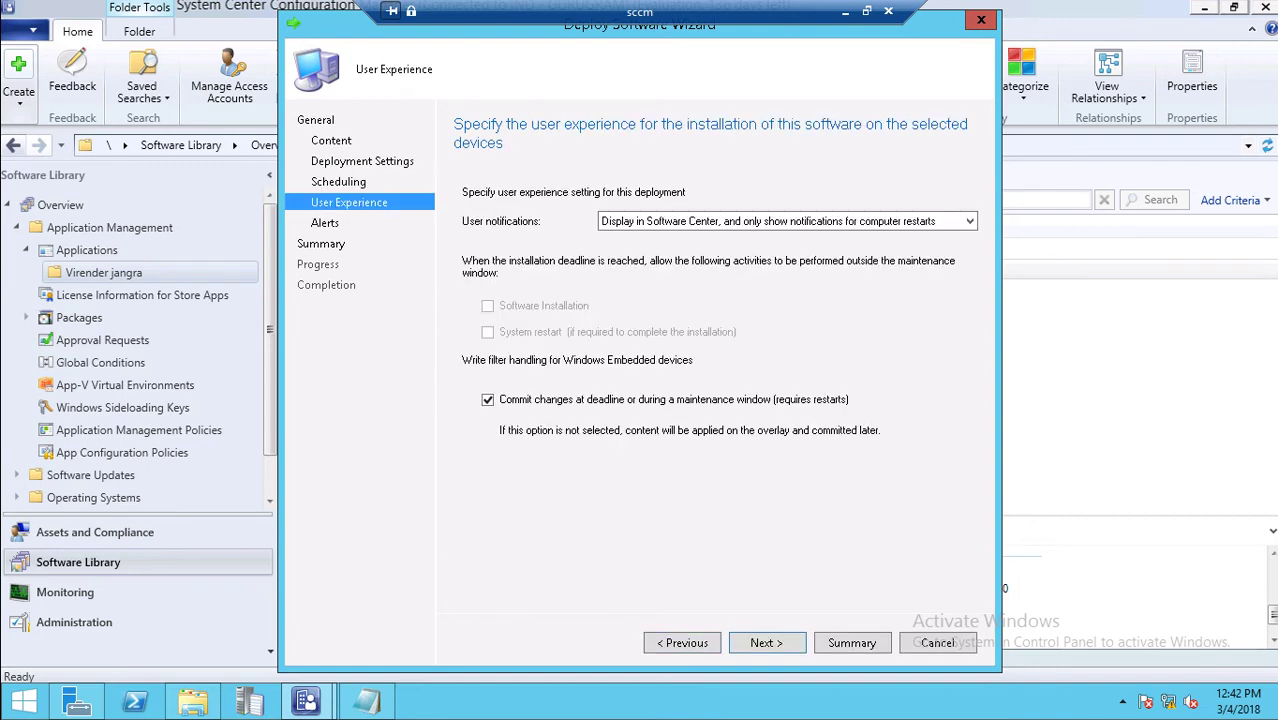
left_click(786, 221)
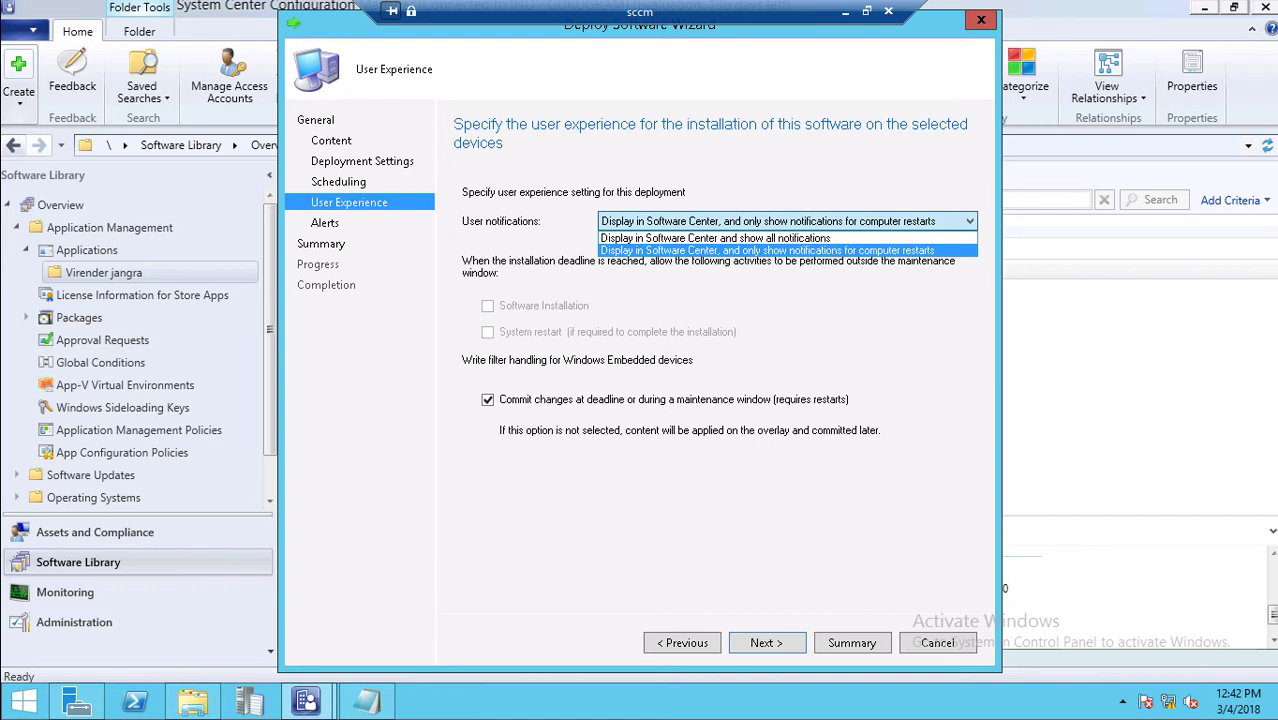
key("Up")
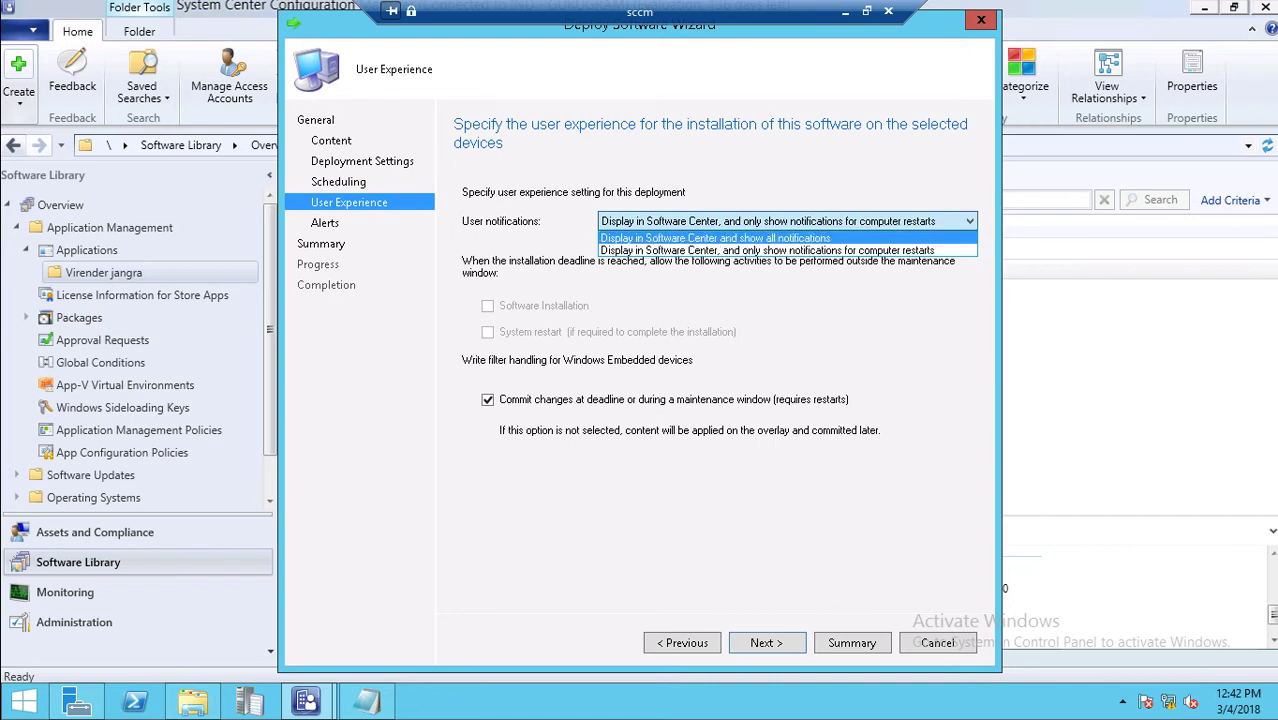
key("Return")
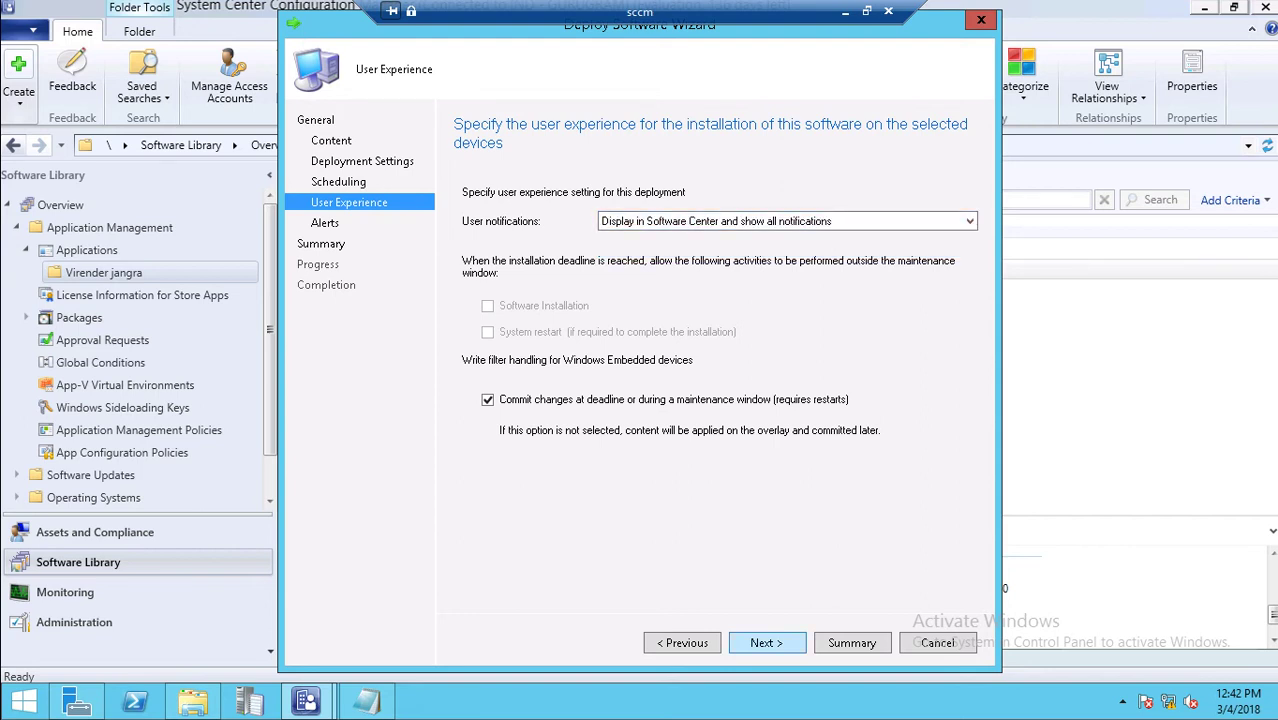
key("Return")
key("Return")
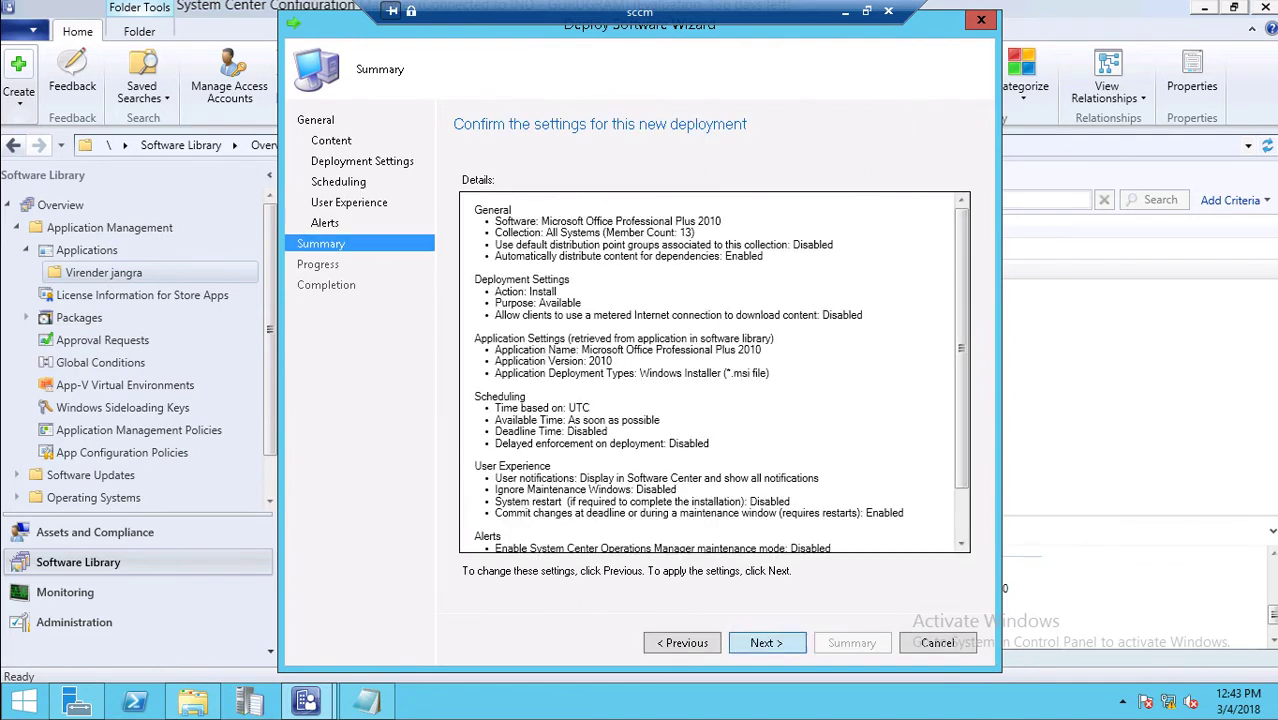
key("Return")
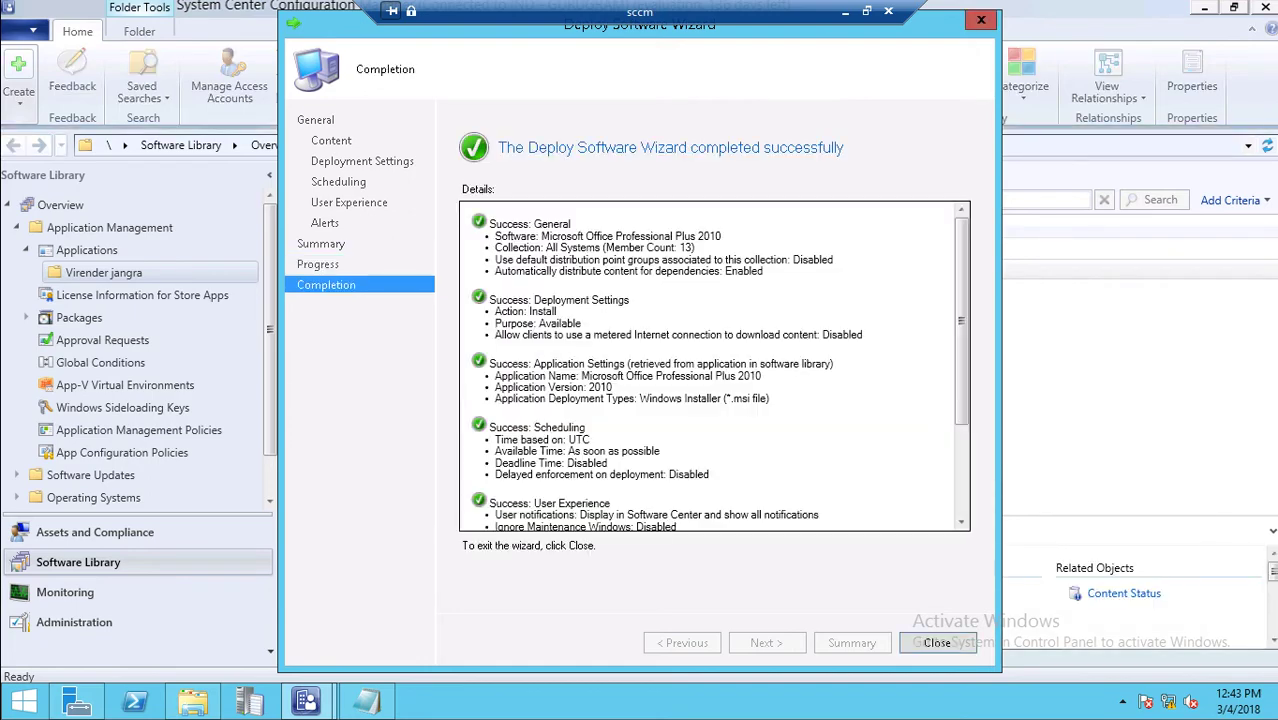
key("Return")
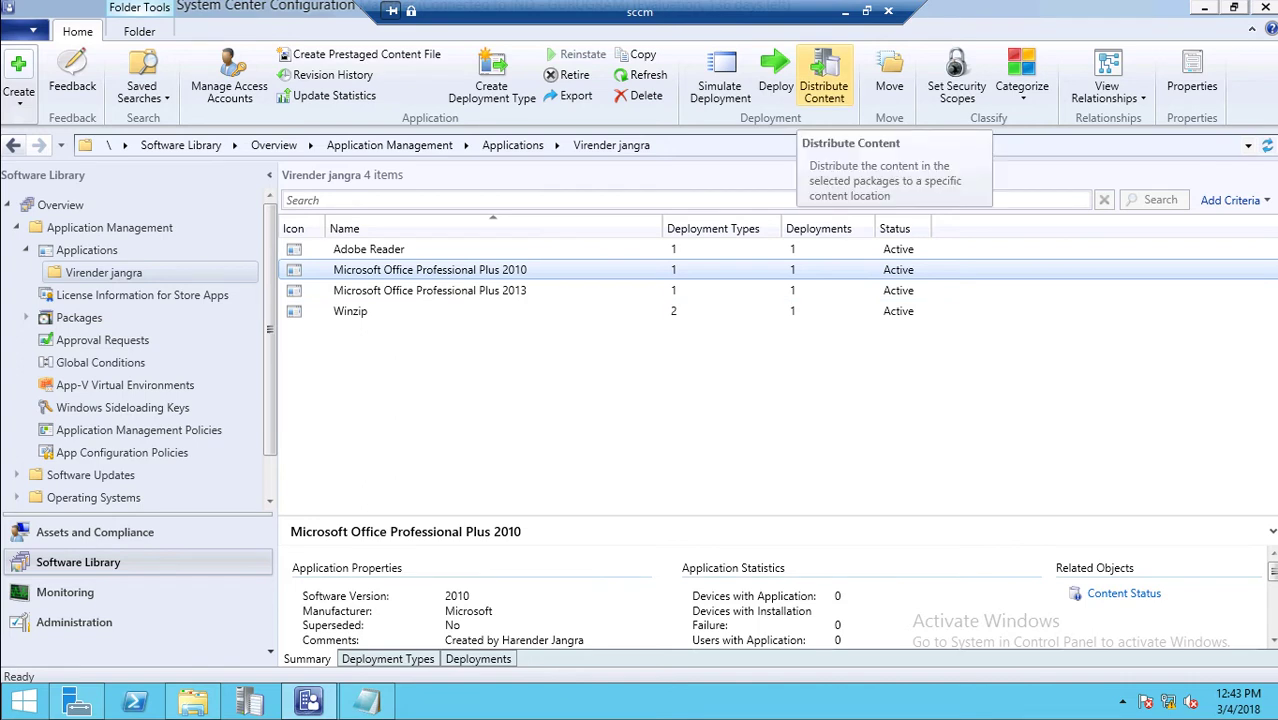
Minimize the sccm remote session and open the Actions page of the Configuration Manager client properties from the local Control Panel
left_click(845, 11)
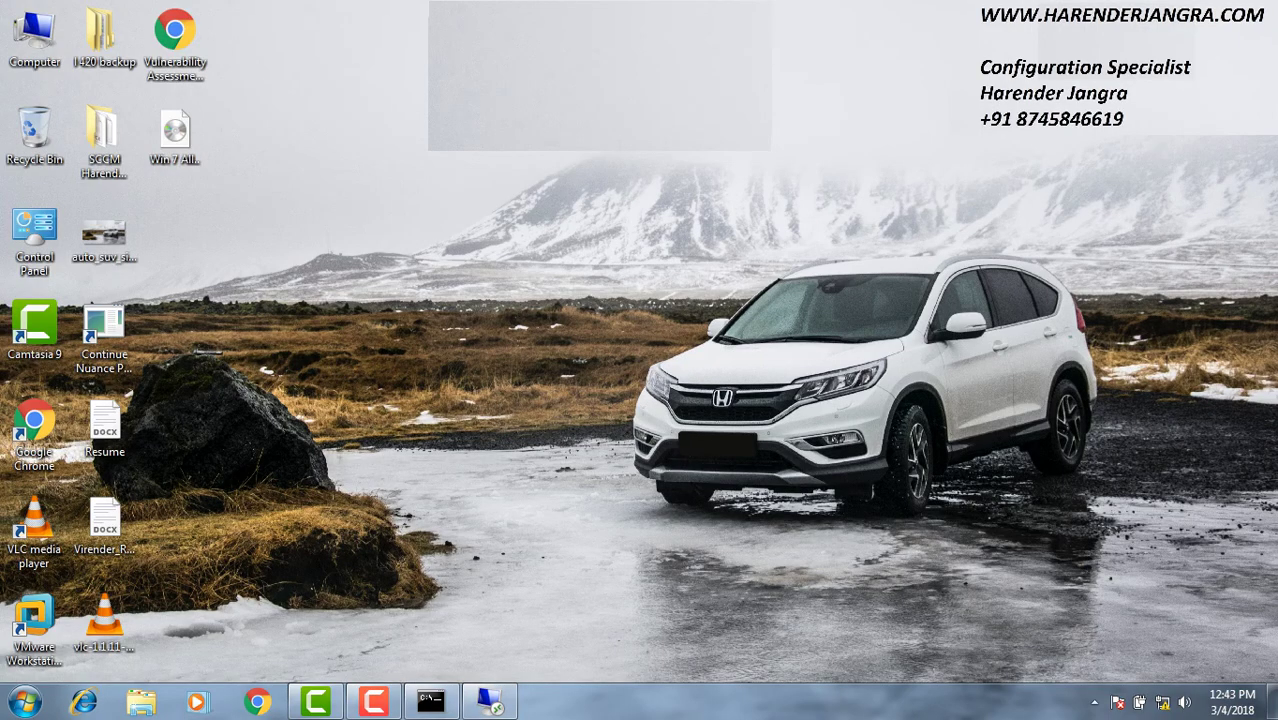
right_click(685, 123)
left_click(735, 175)
key("super+r")
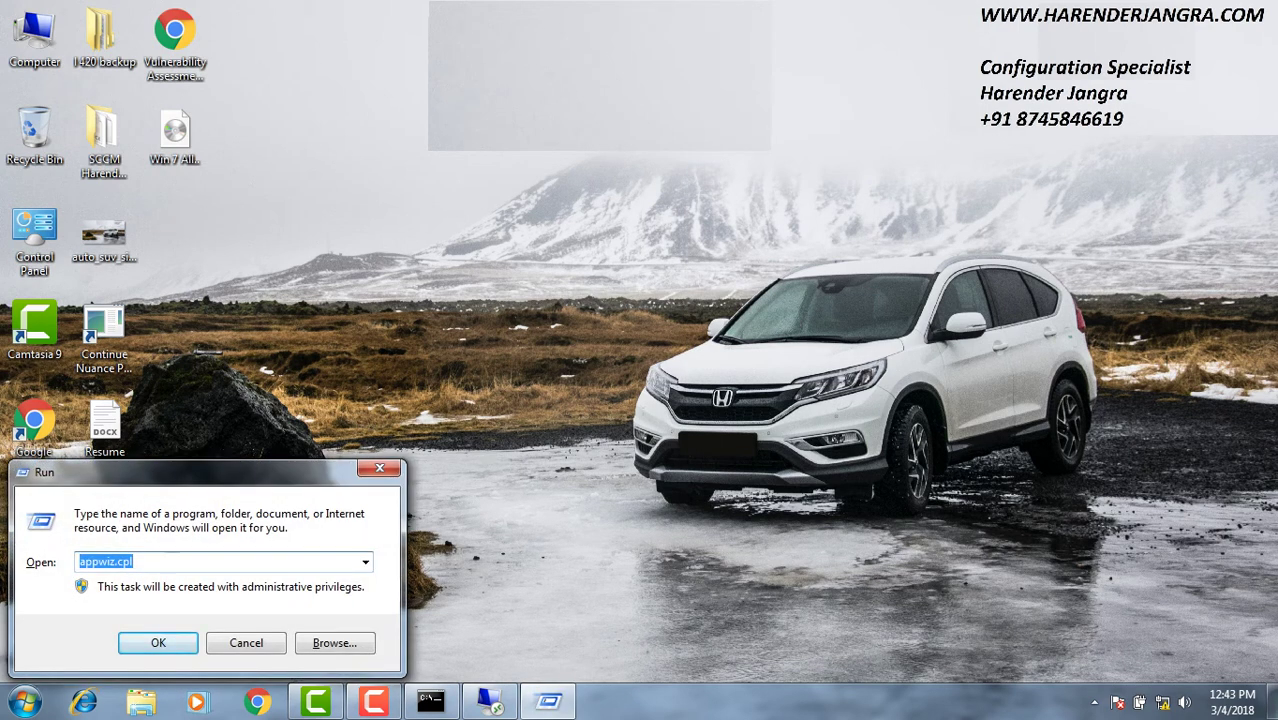
type("control")
key("Return")
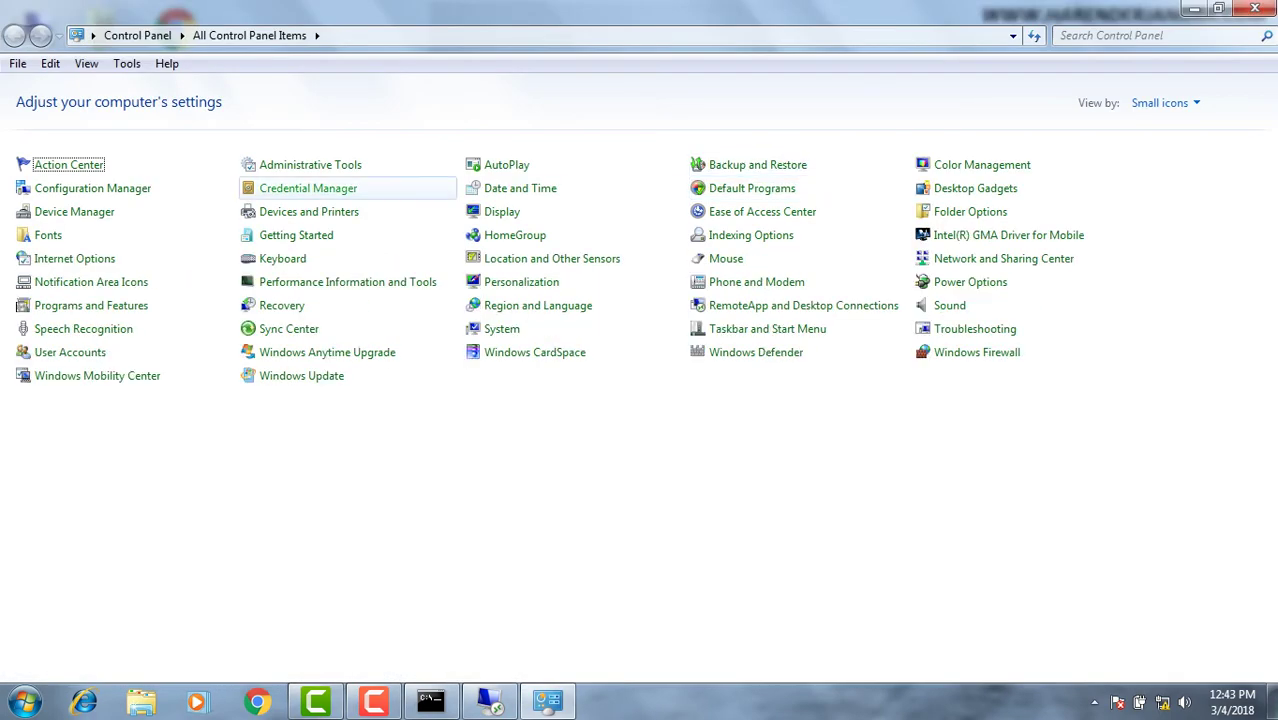
left_click(92, 188)
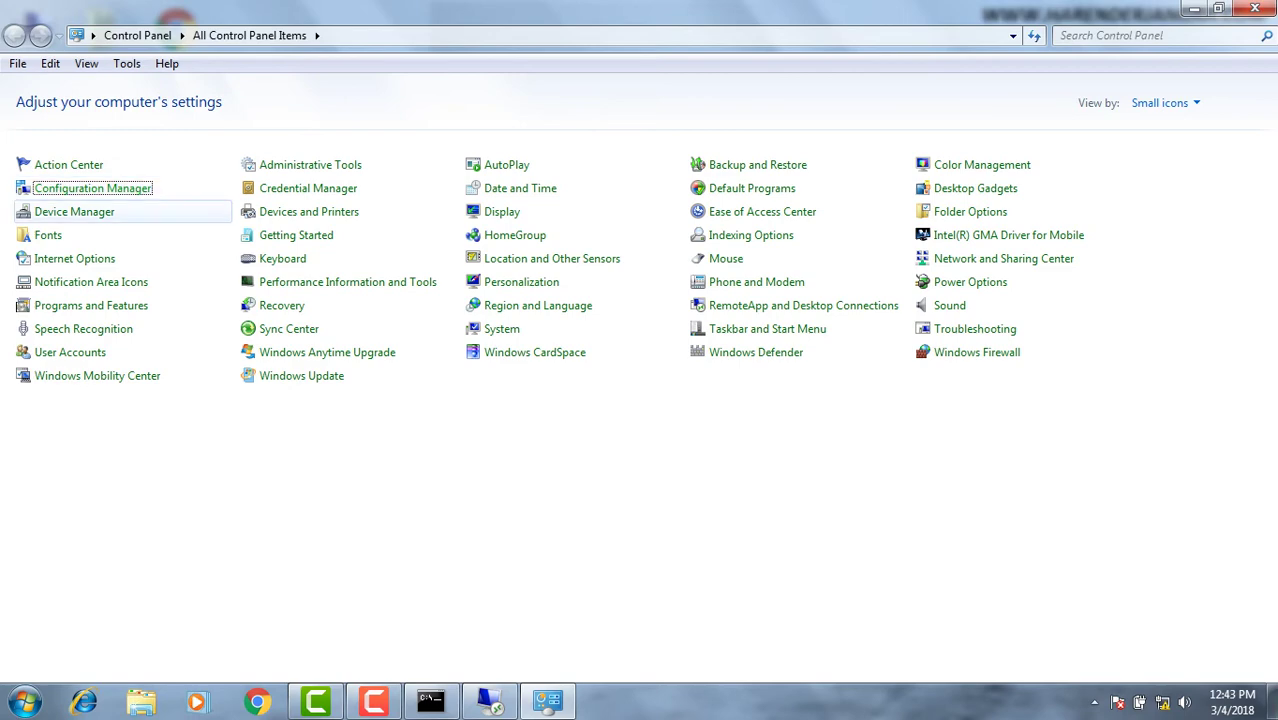
left_click(320, 131)
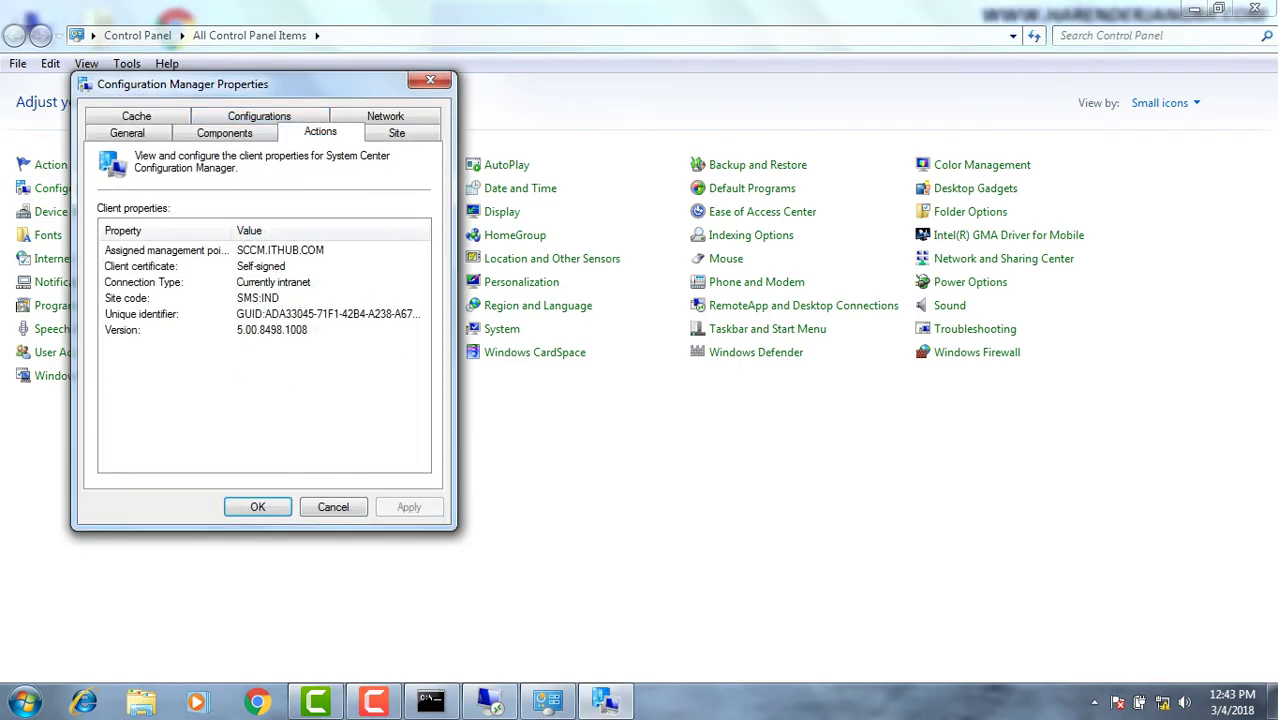
Run the Machine Policy Retrieval & Evaluation Cycle and the Application Deployment Evaluation Cycle on the client, and close the Control Panel
left_click(201, 301)
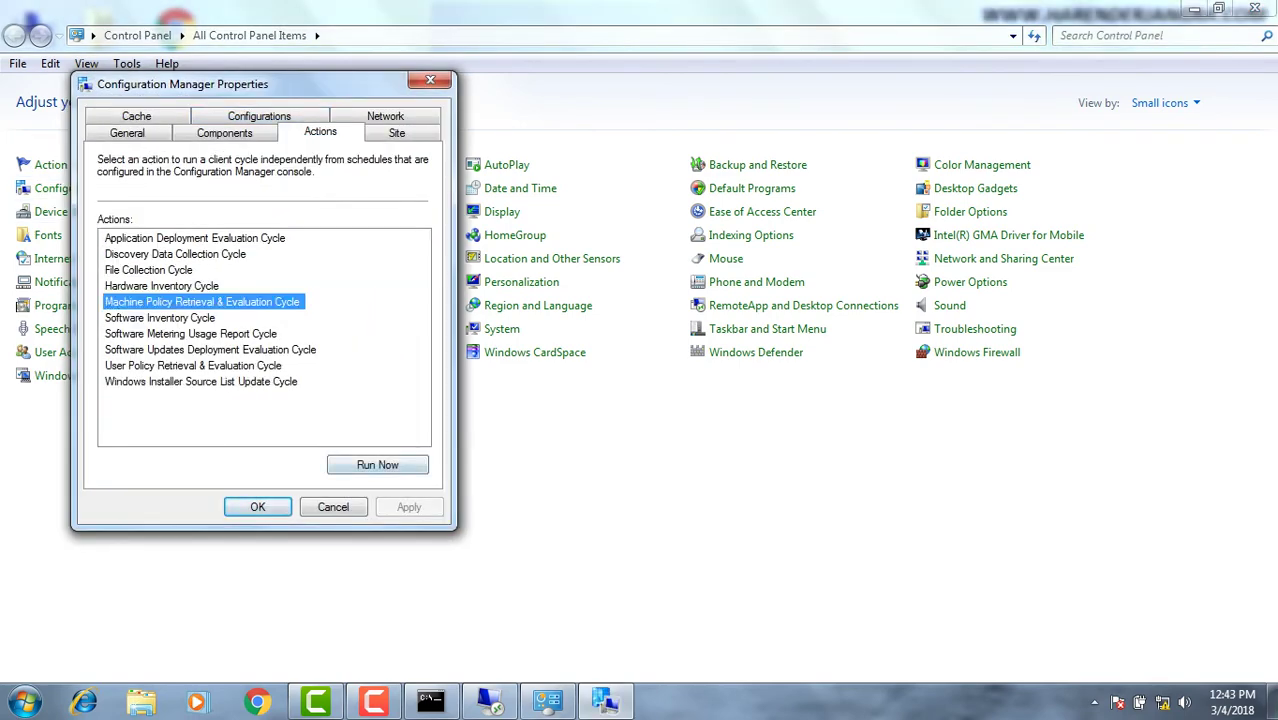
left_click(377, 464)
left_click(811, 418)
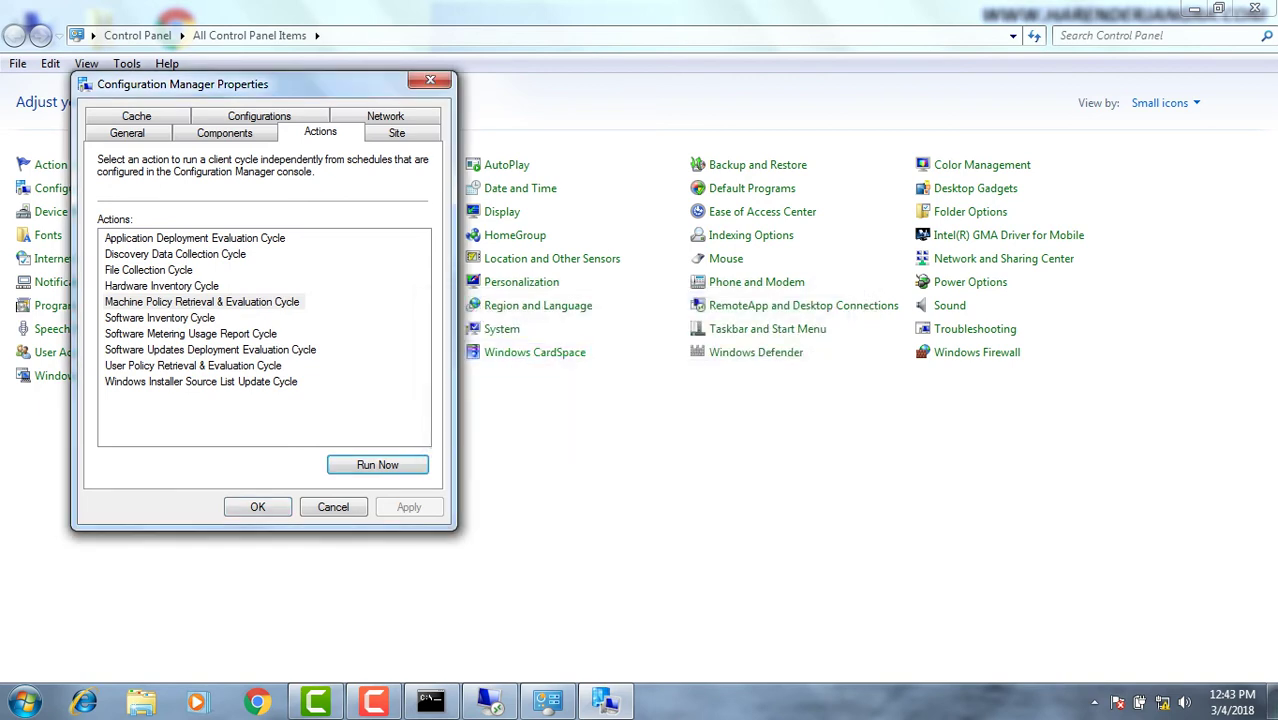
left_click(194, 238)
left_click(377, 464)
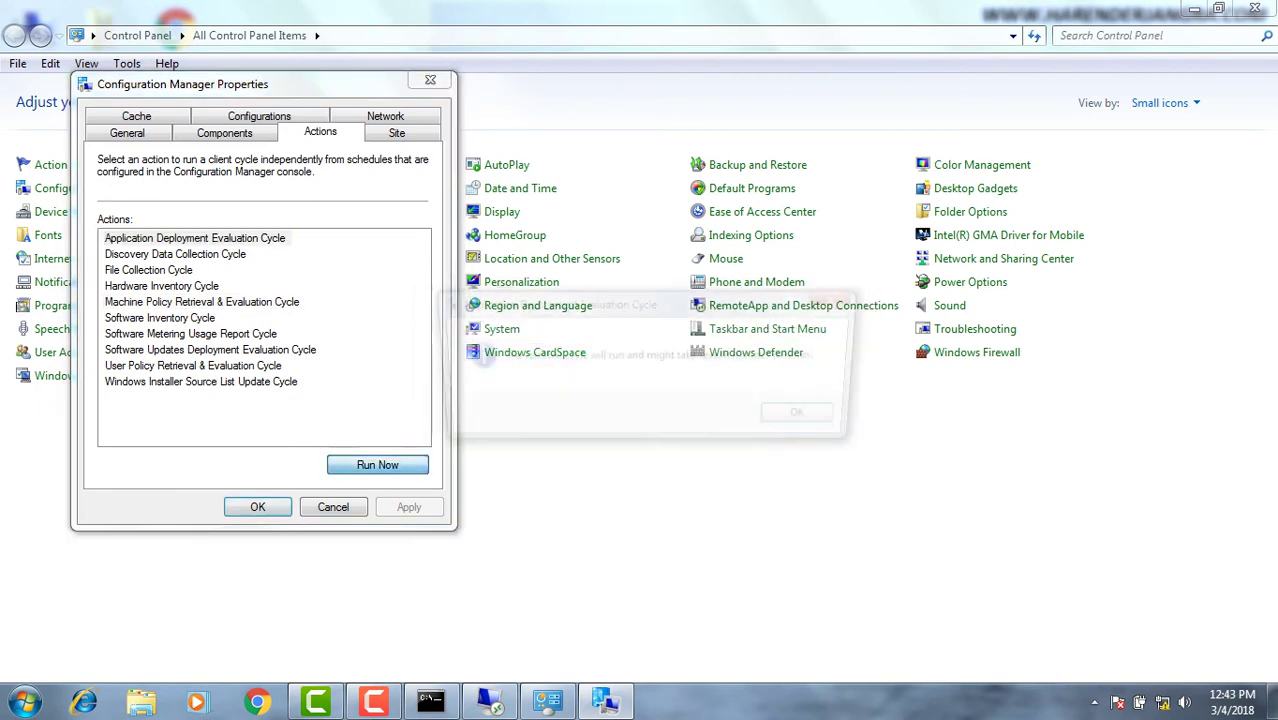
left_click(811, 418)
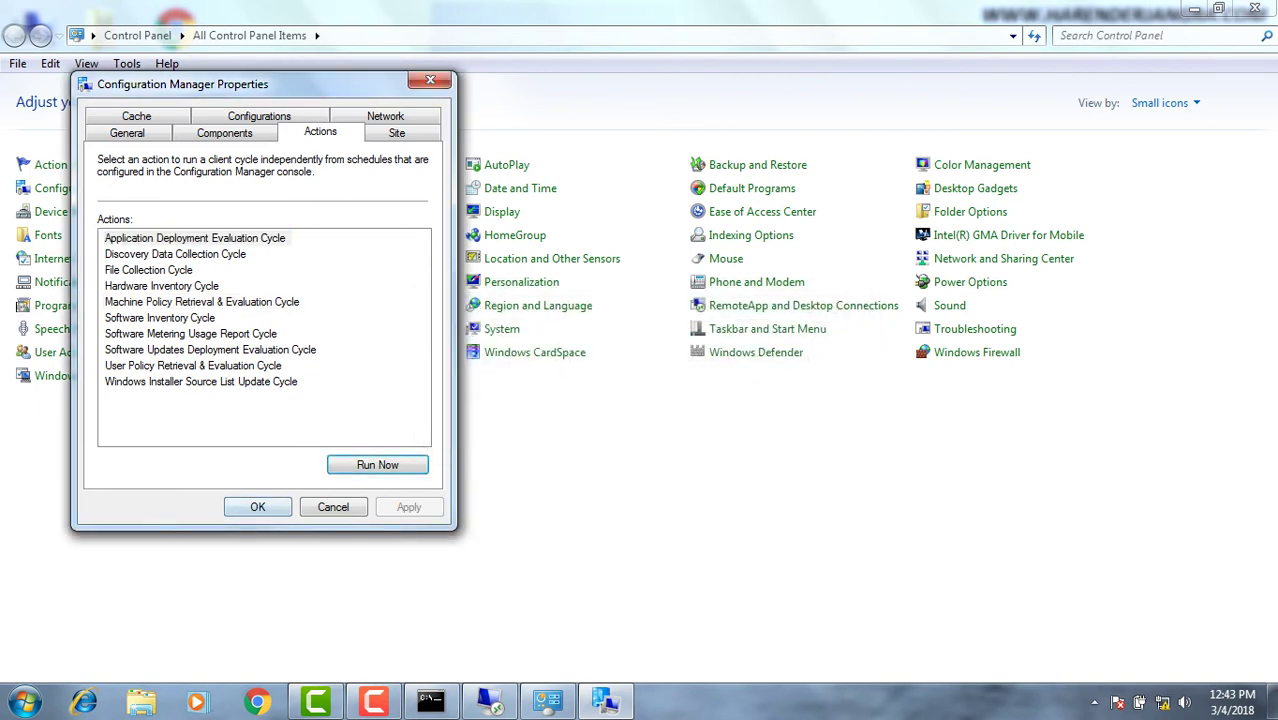
key("Escape")
key("alt+F4")
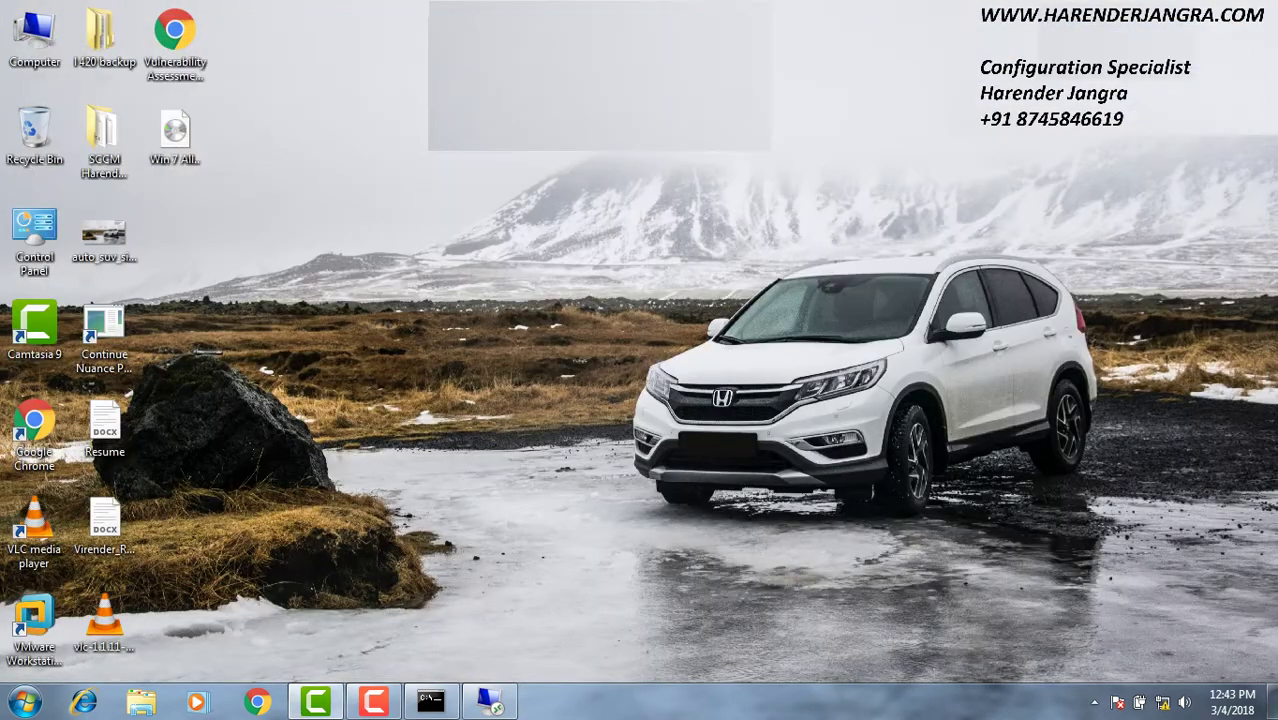
Open Software Center on the client to check the list of available applications, and close it
key("super")
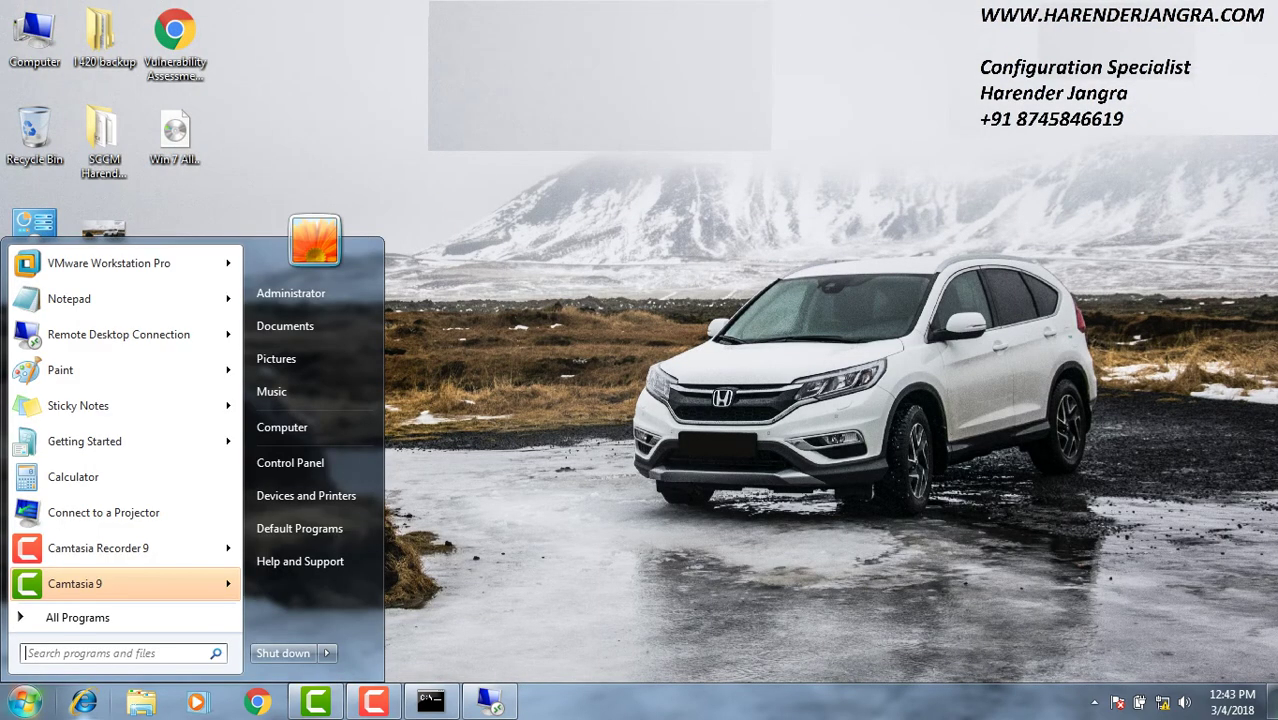
type("softw")
key("Return")
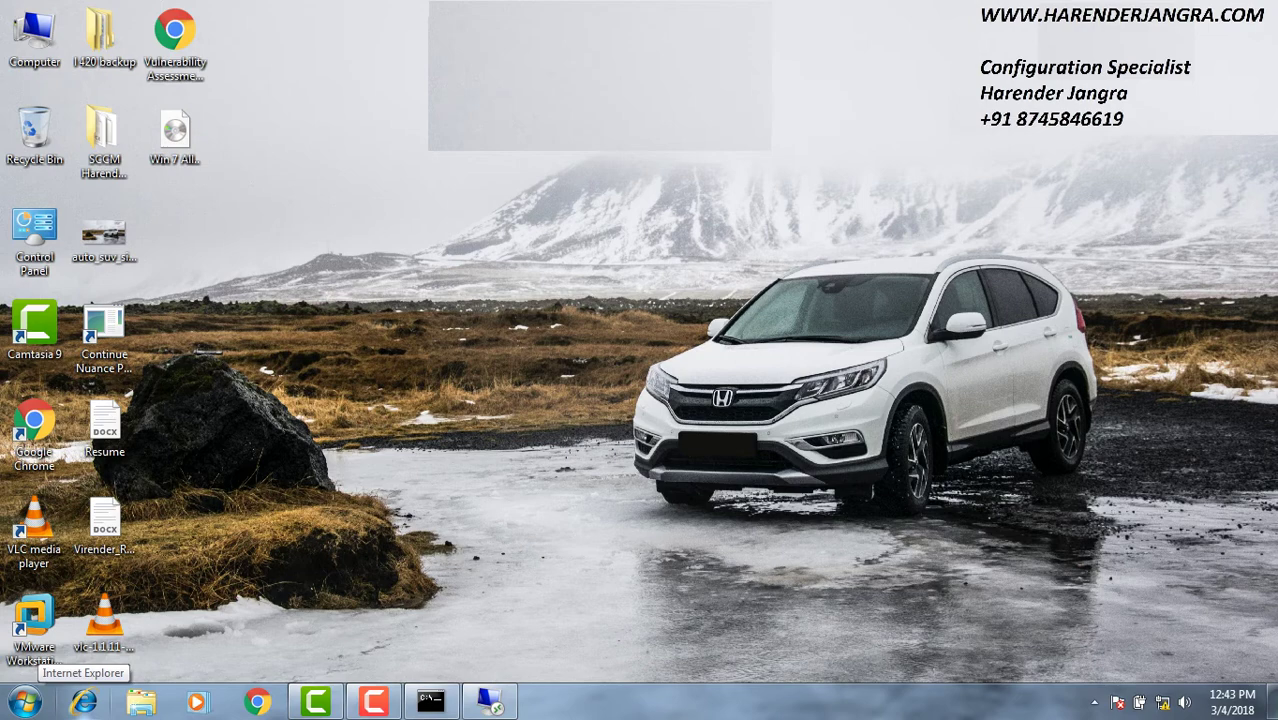
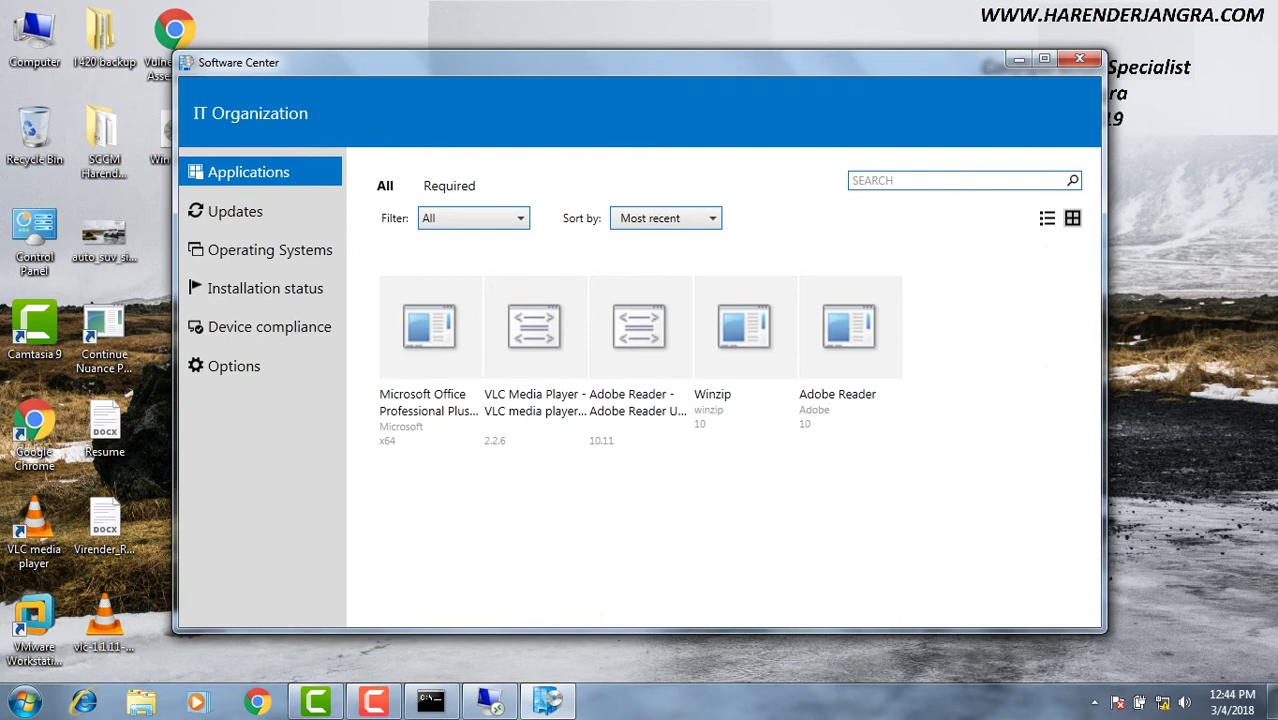
left_click(1079, 59)
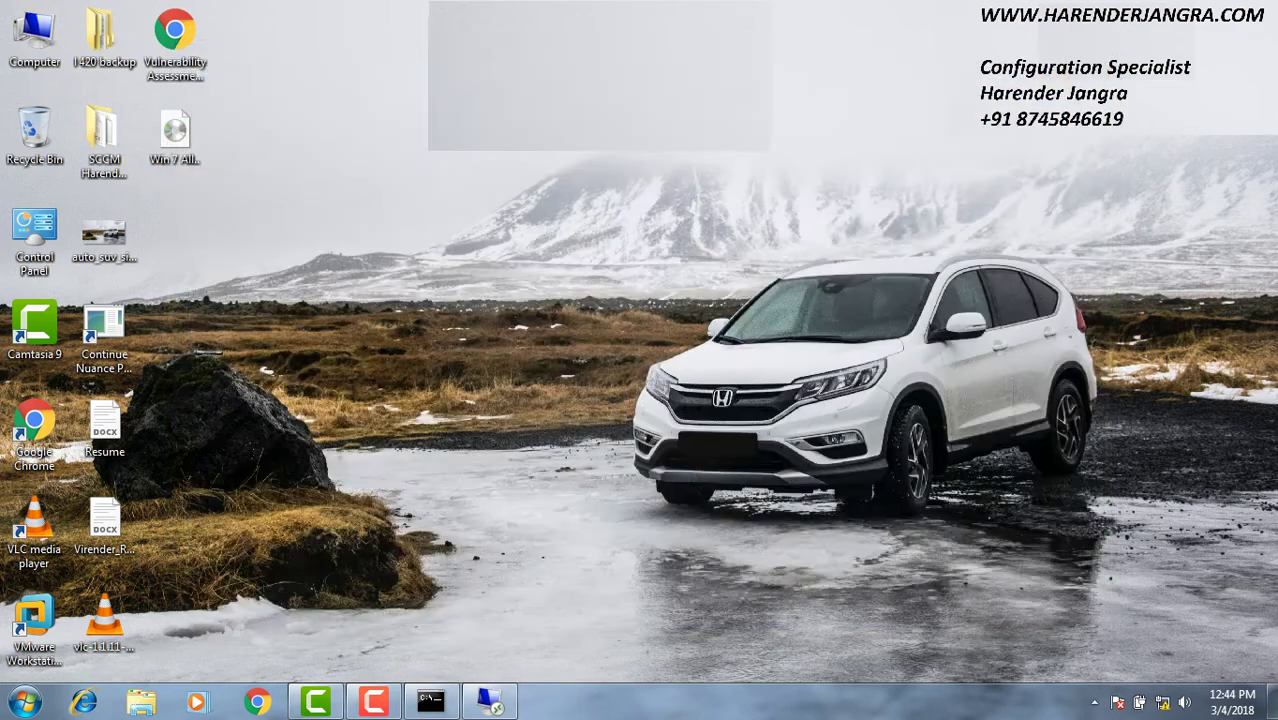
right_click(1077, 62)
left_click(1126, 113)
Reopen the Configuration Manager client properties from the Control Panel and run the Application Deployment Evaluation Cycle again
key("super+r")
type("control")
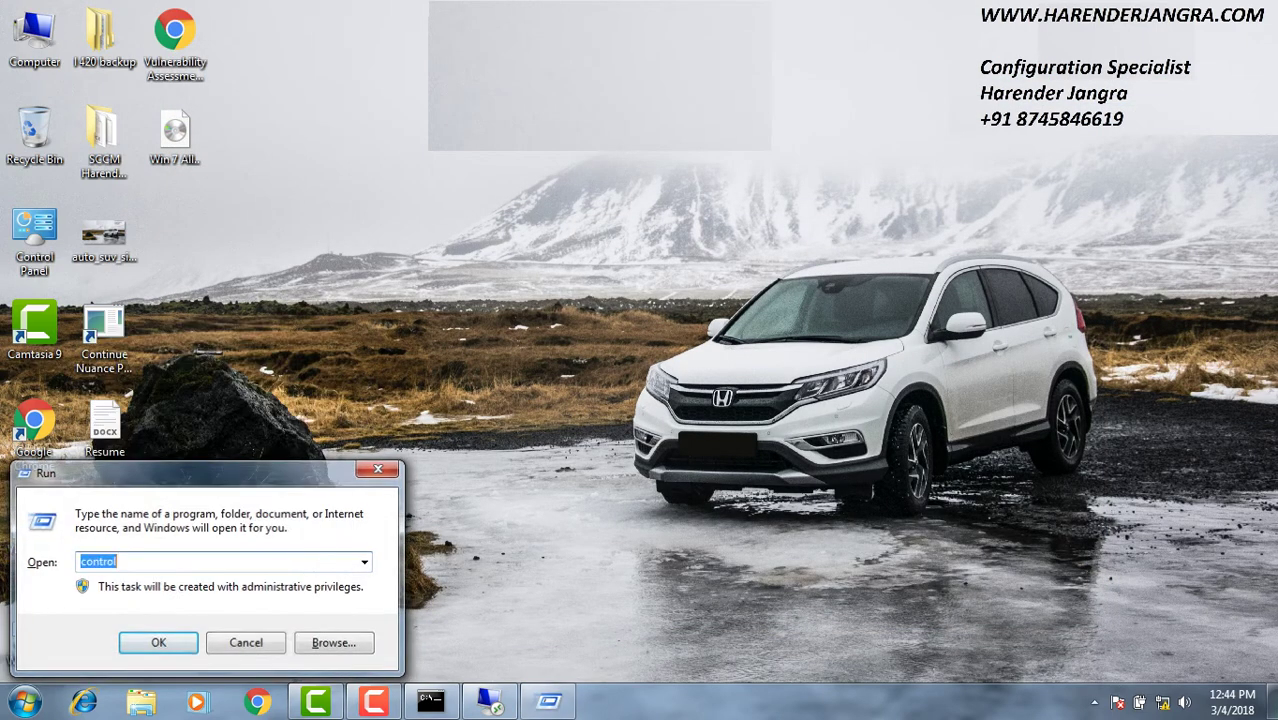
key("Return")
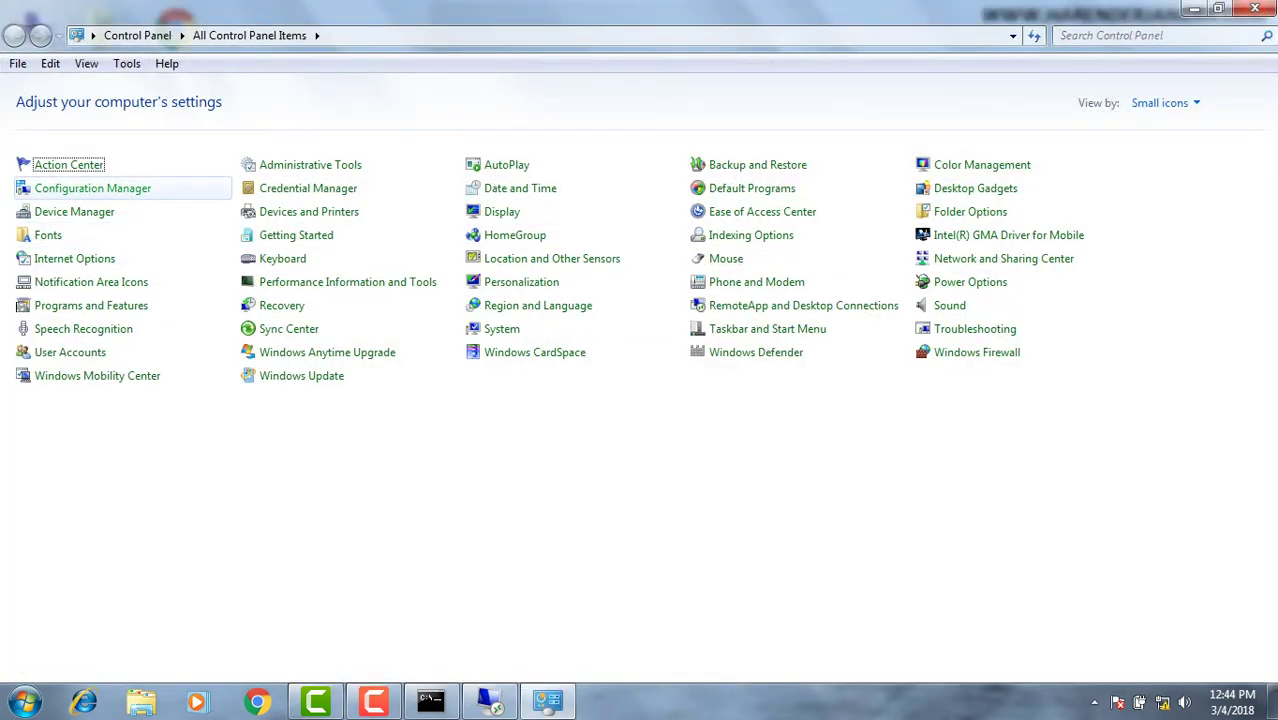
left_click(92, 188)
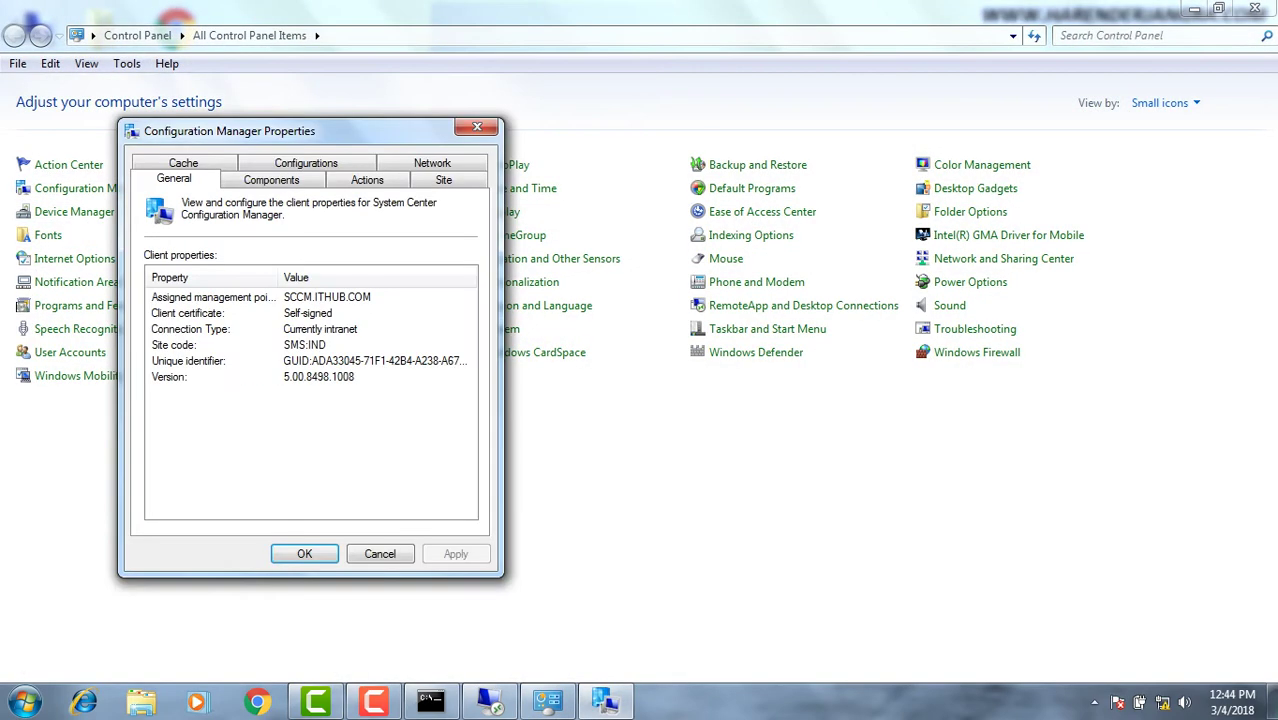
left_click(367, 180)
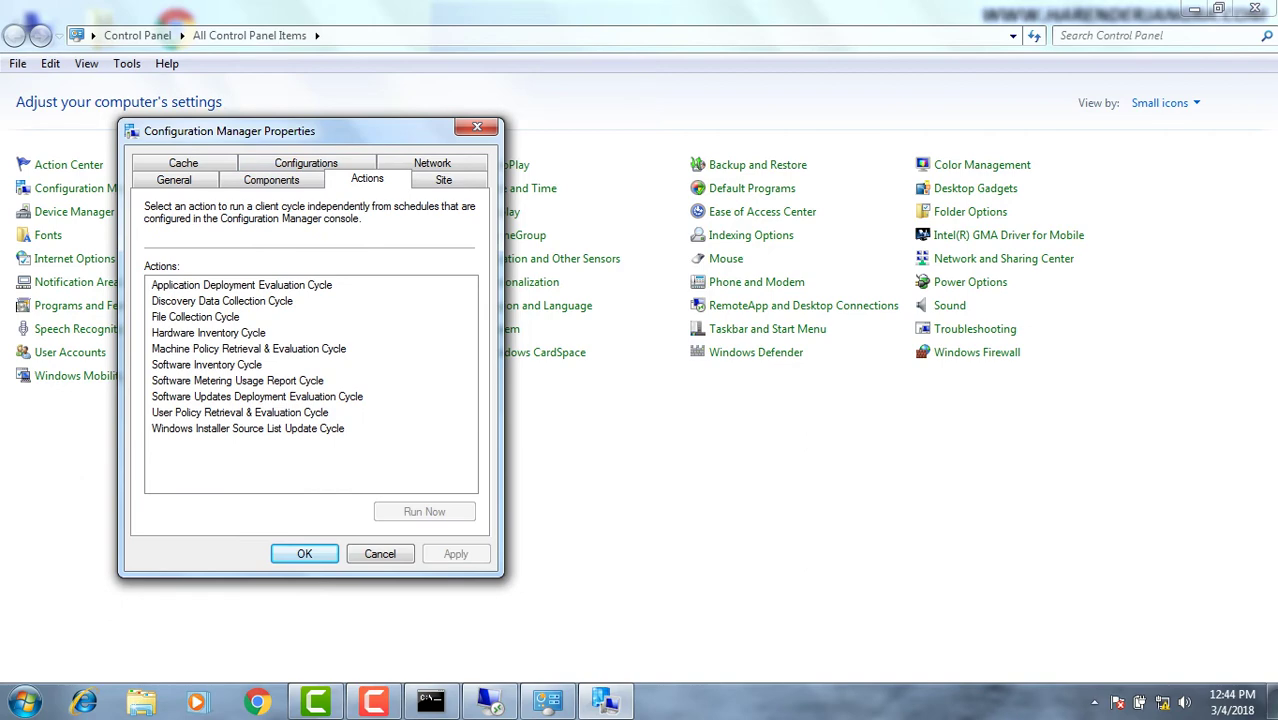
left_click(241, 285)
left_click(424, 511)
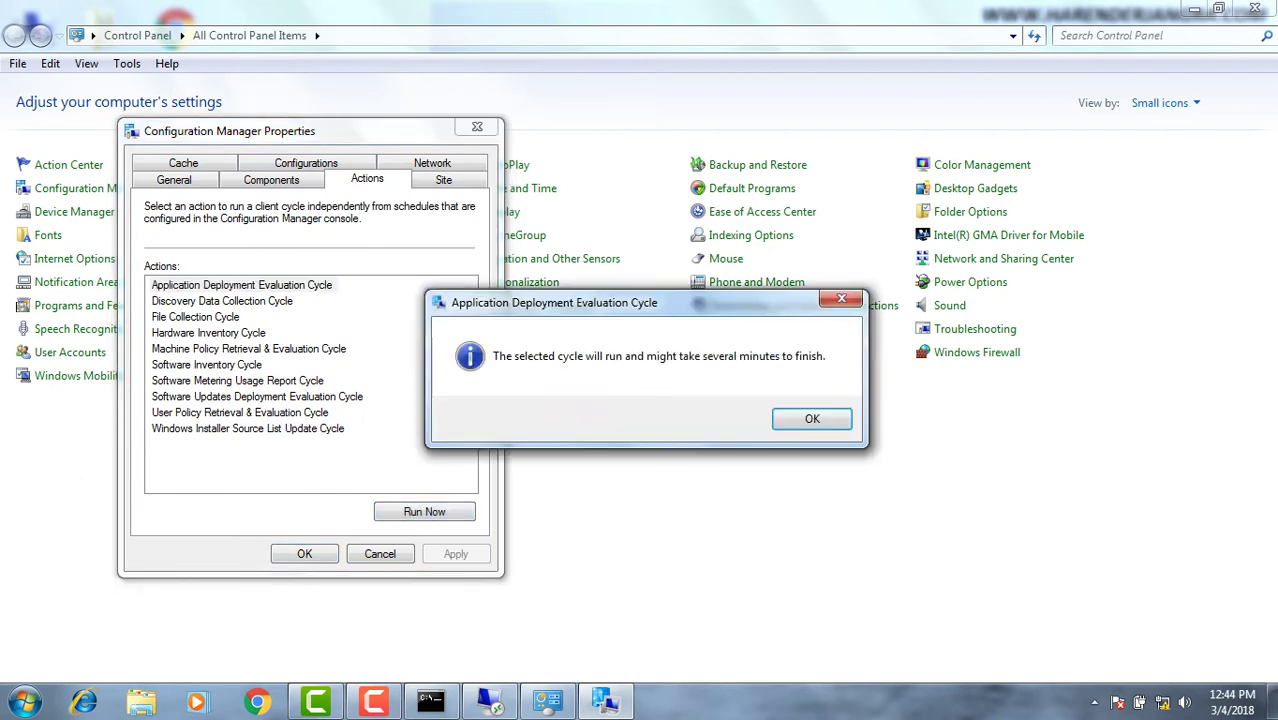
key("Return")
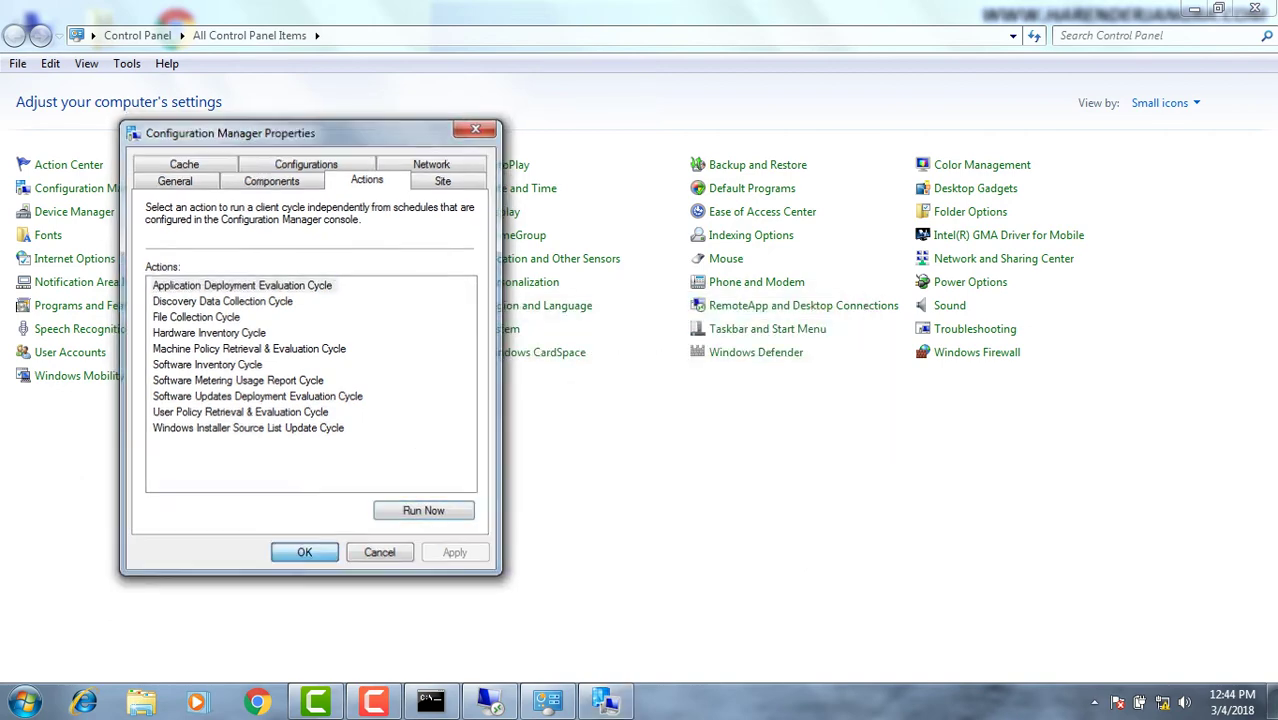
key("Return")
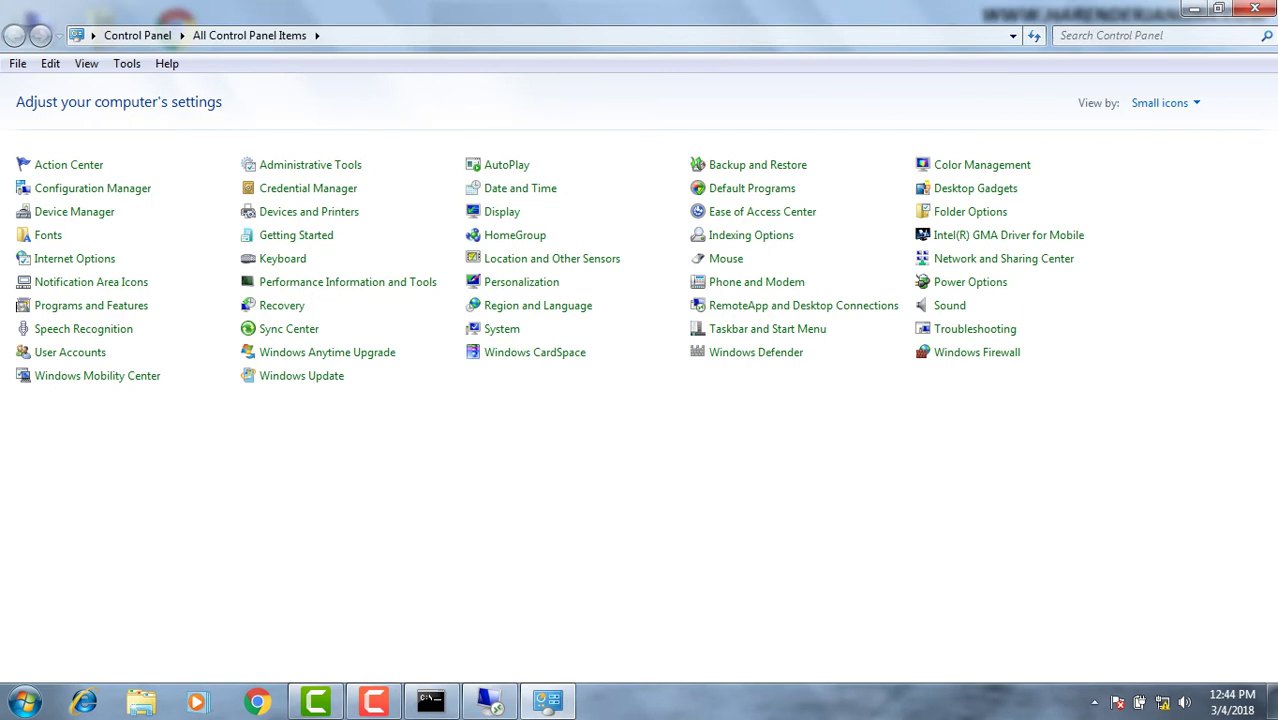
left_click(1254, 9)
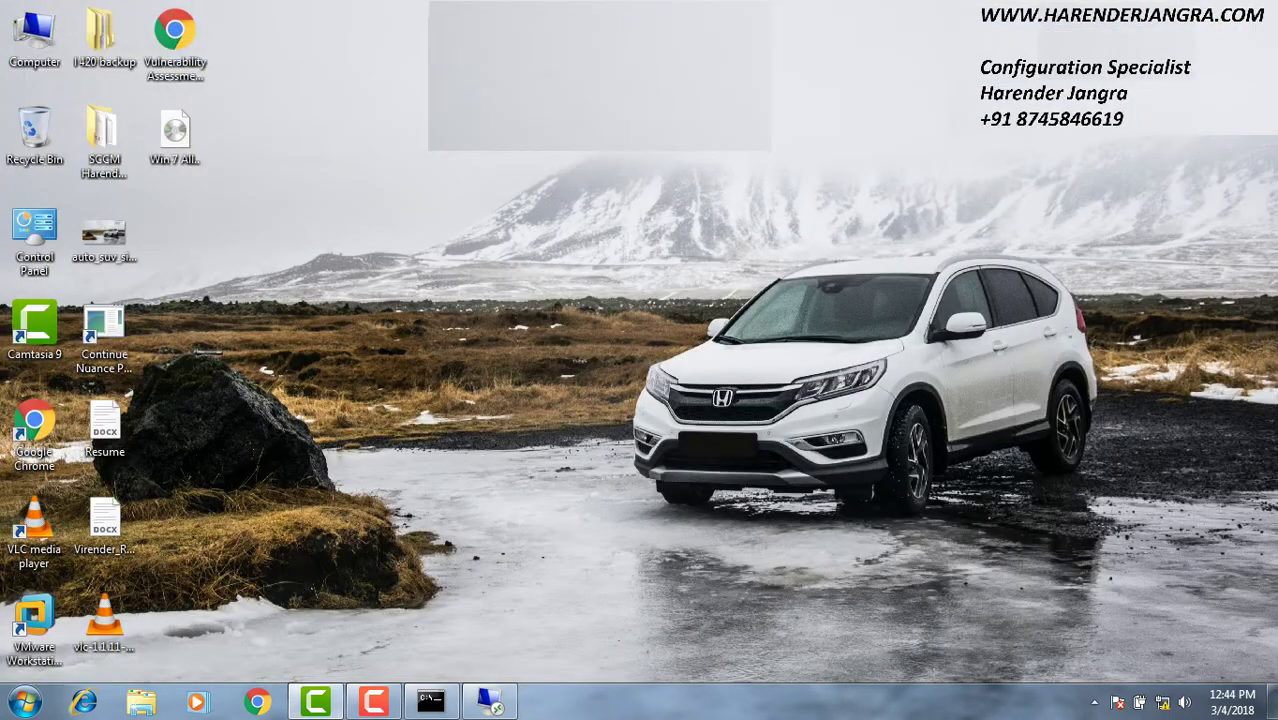
right_click(676, 252)
left_click(715, 307)
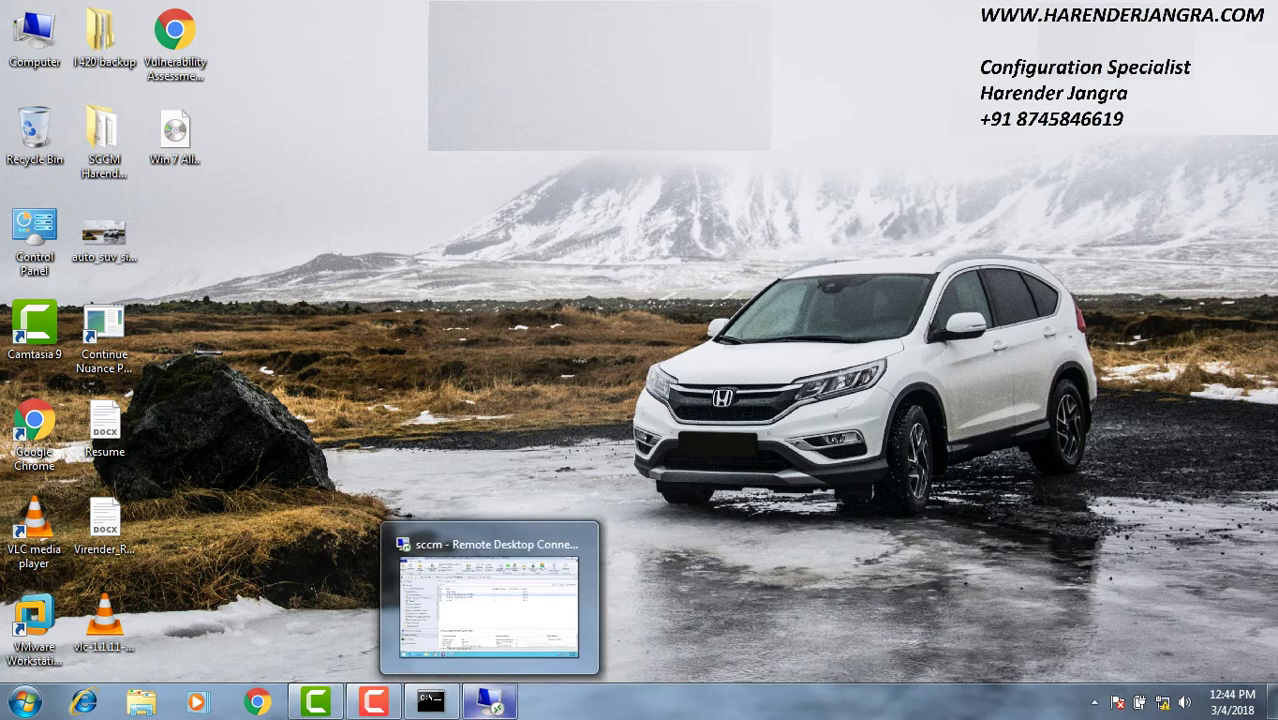
Switch to the sccm remote session, review the deployments of Microsoft Office Professional Plus 2010, and return to the local desktop
left_click(490, 702)
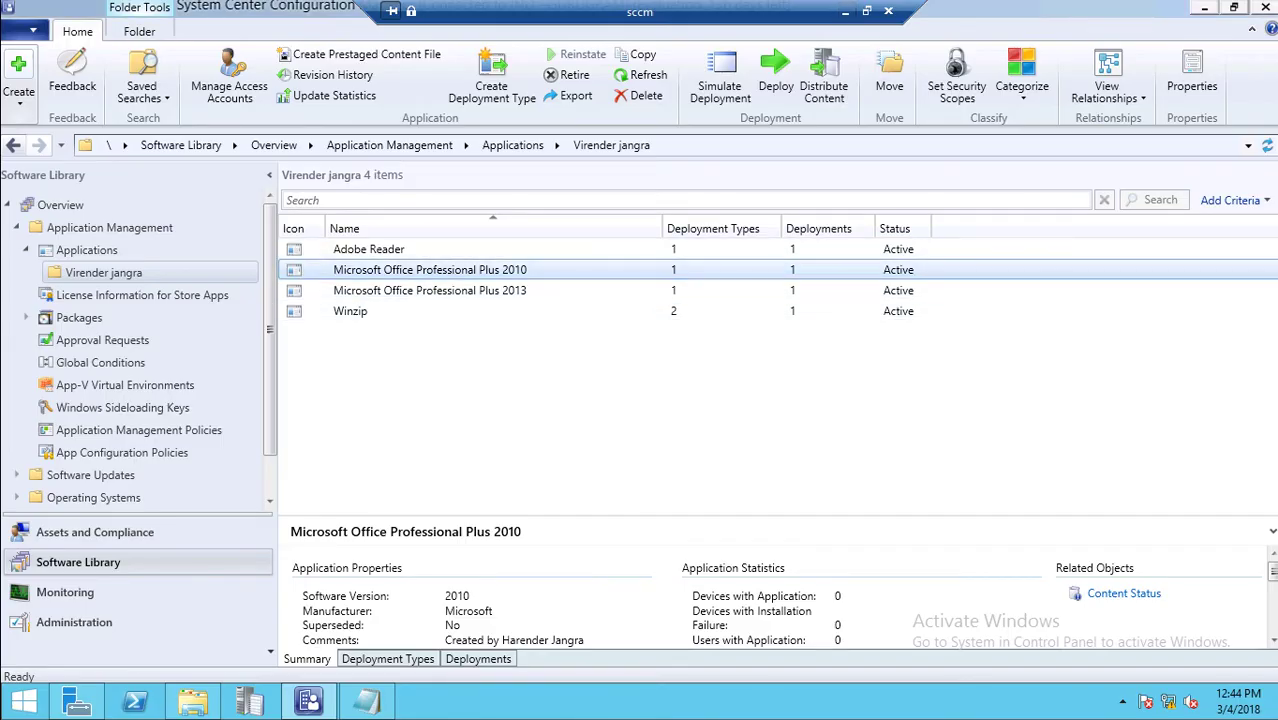
left_click(478, 659)
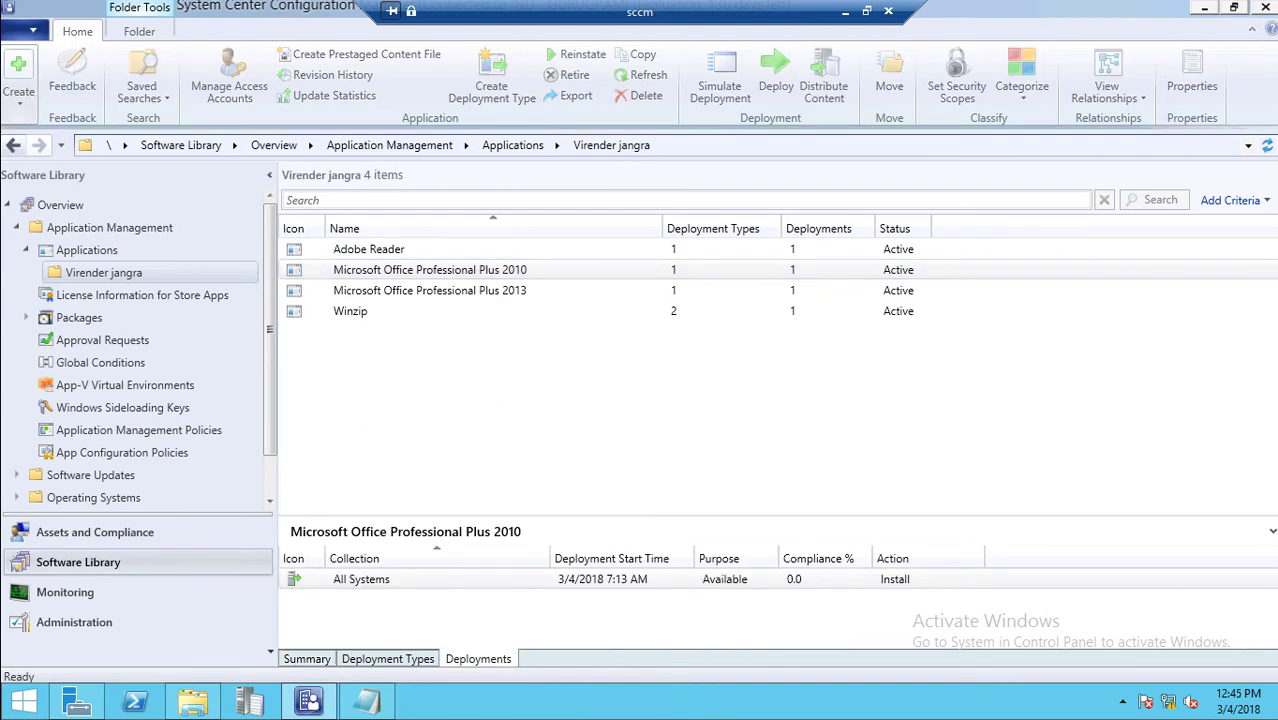
left_click(307, 659)
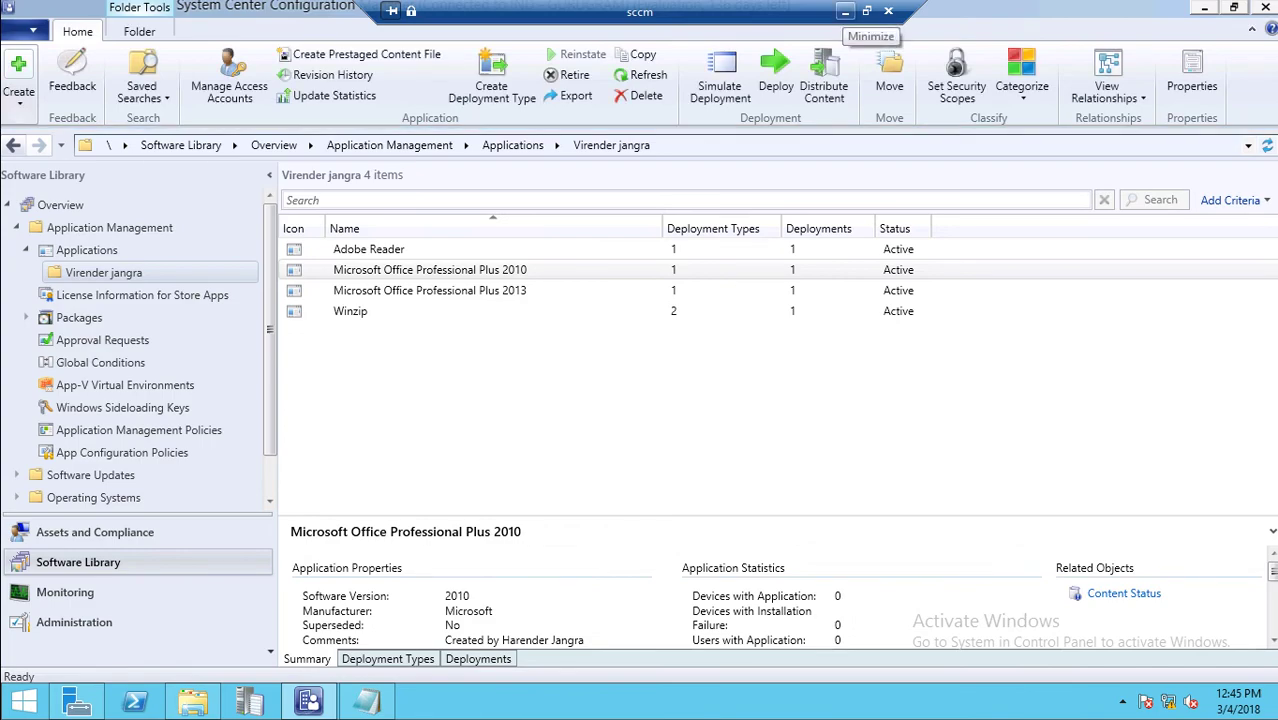
left_click(845, 11)
right_click(624, 340)
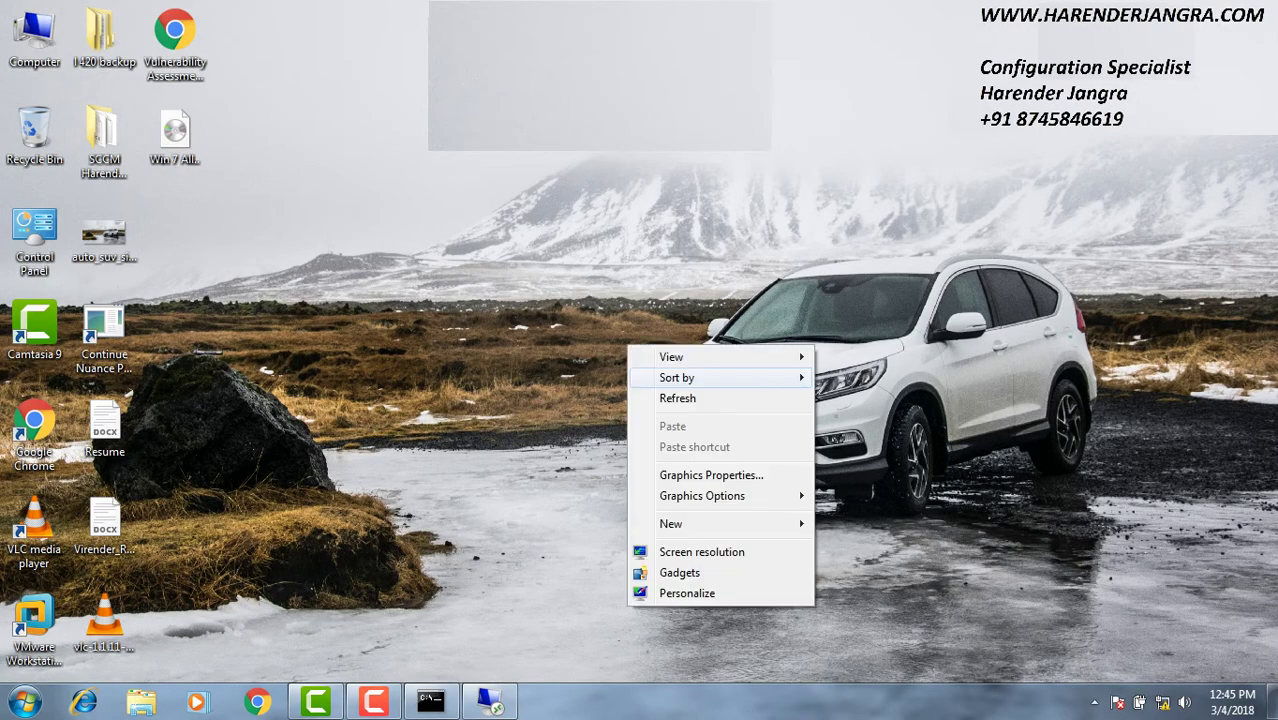
left_click(680, 398)
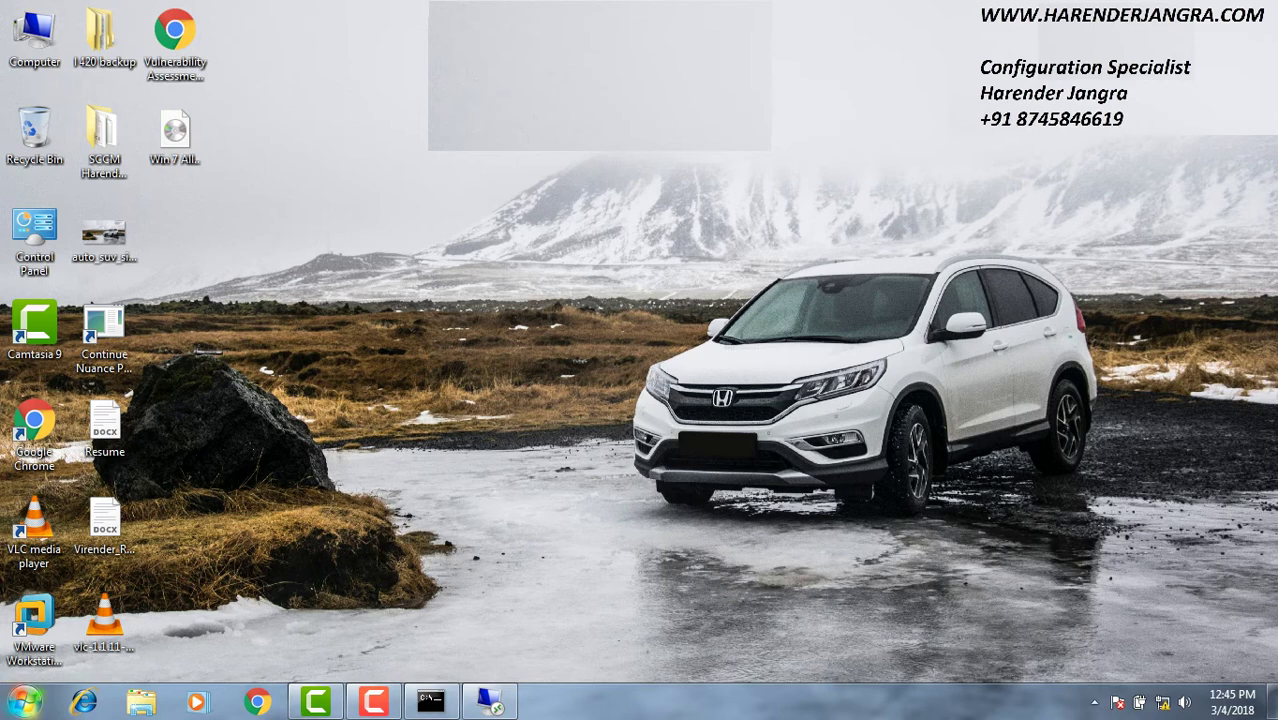
Open the local Configuration Manager client properties again and rerun the Machine Policy Retrieval & Evaluation Cycle
left_click(25, 702)
left_click(290, 462)
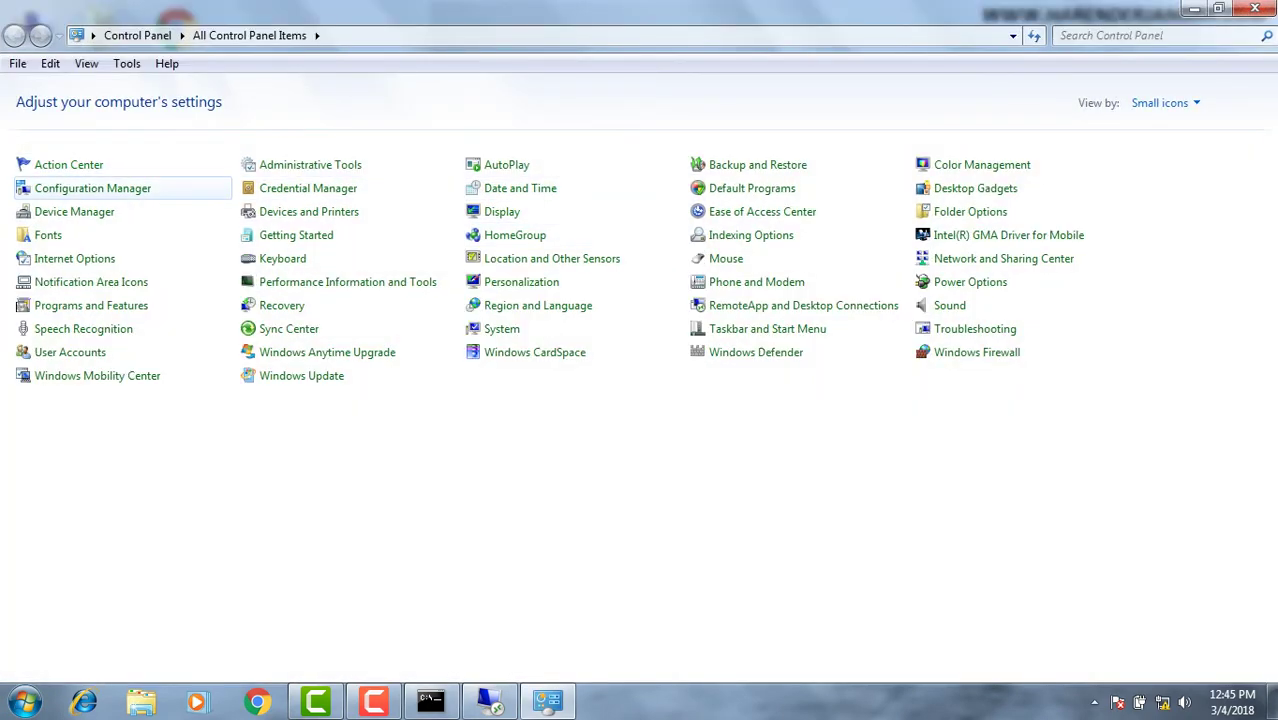
left_click(92, 188)
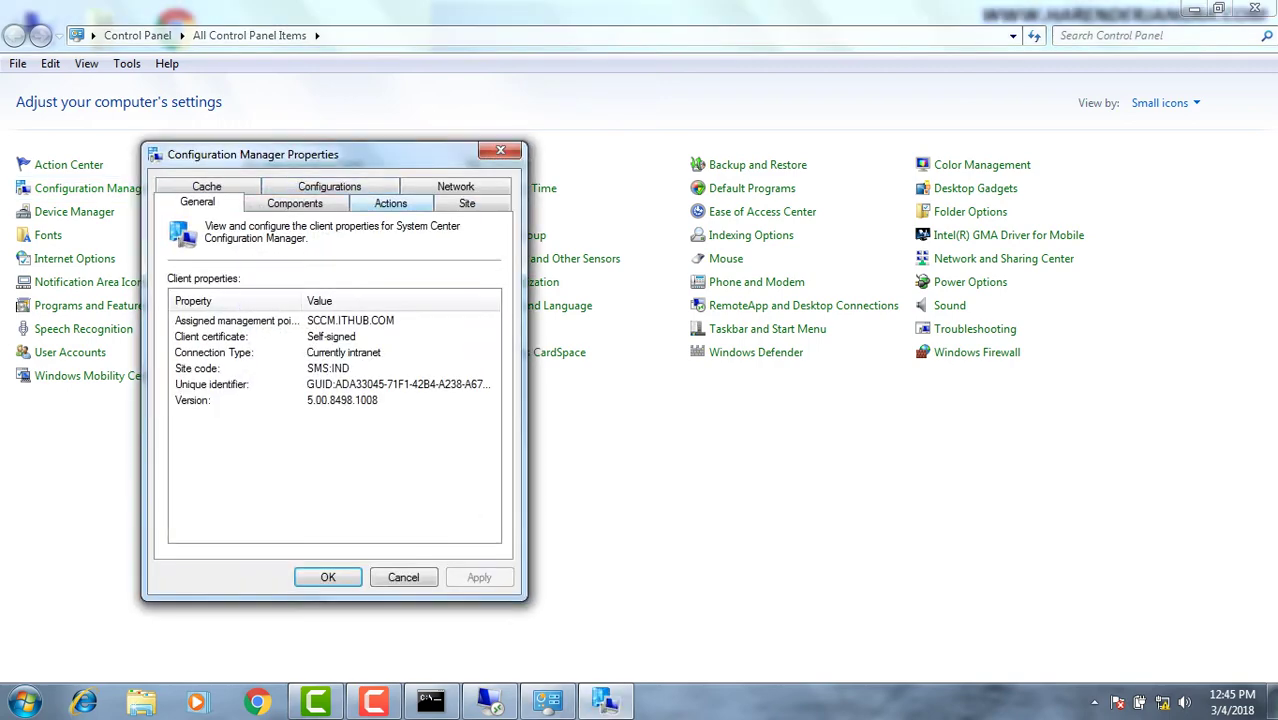
left_click(390, 202)
left_click(271, 372)
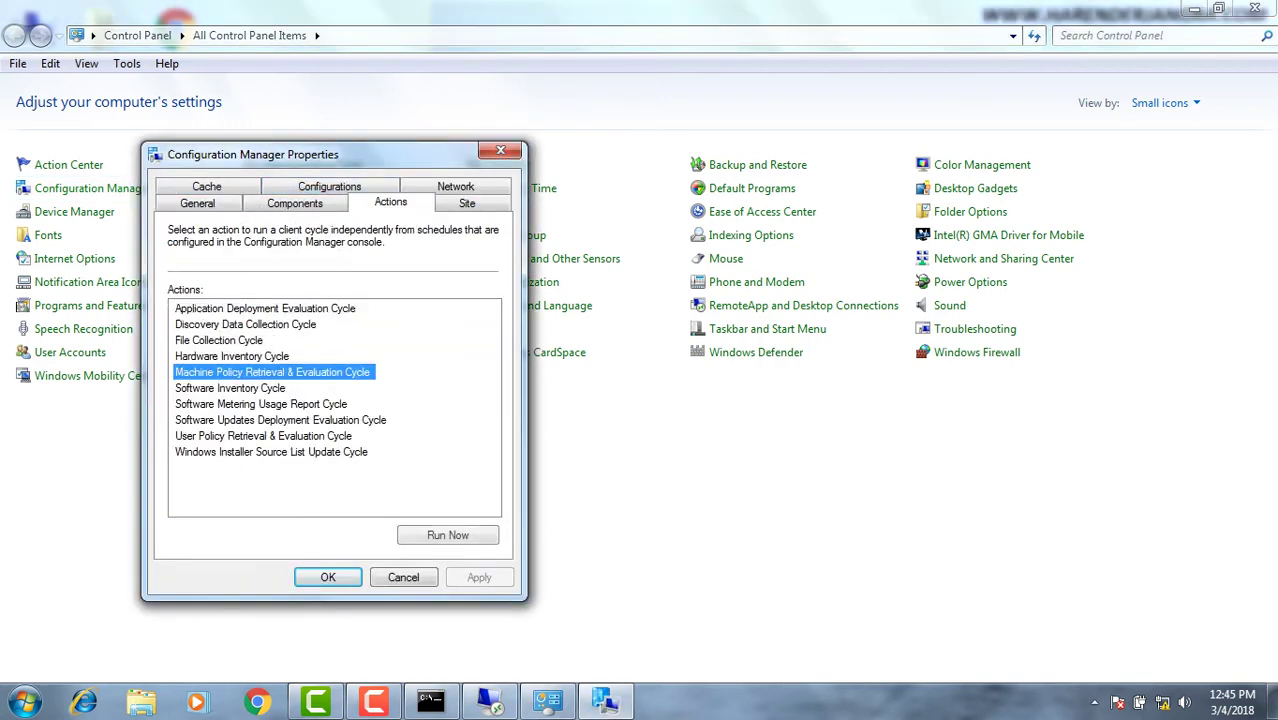
left_click(447, 535)
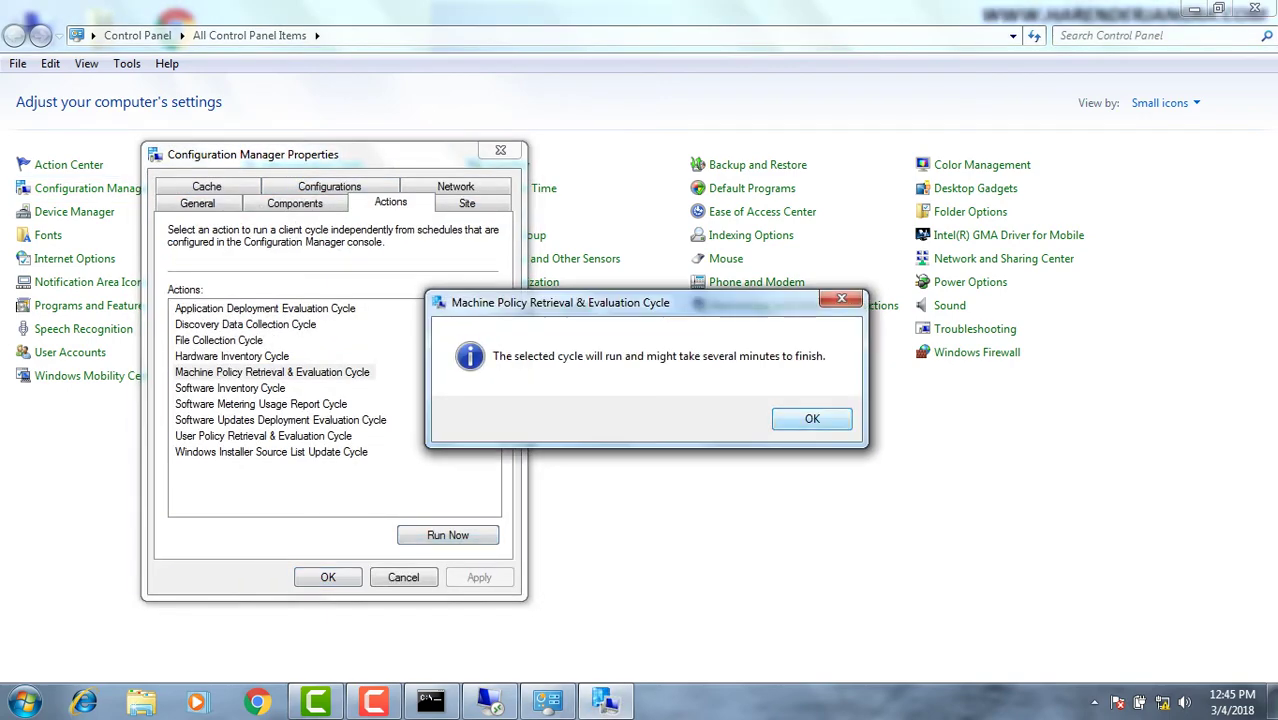
key("Return")
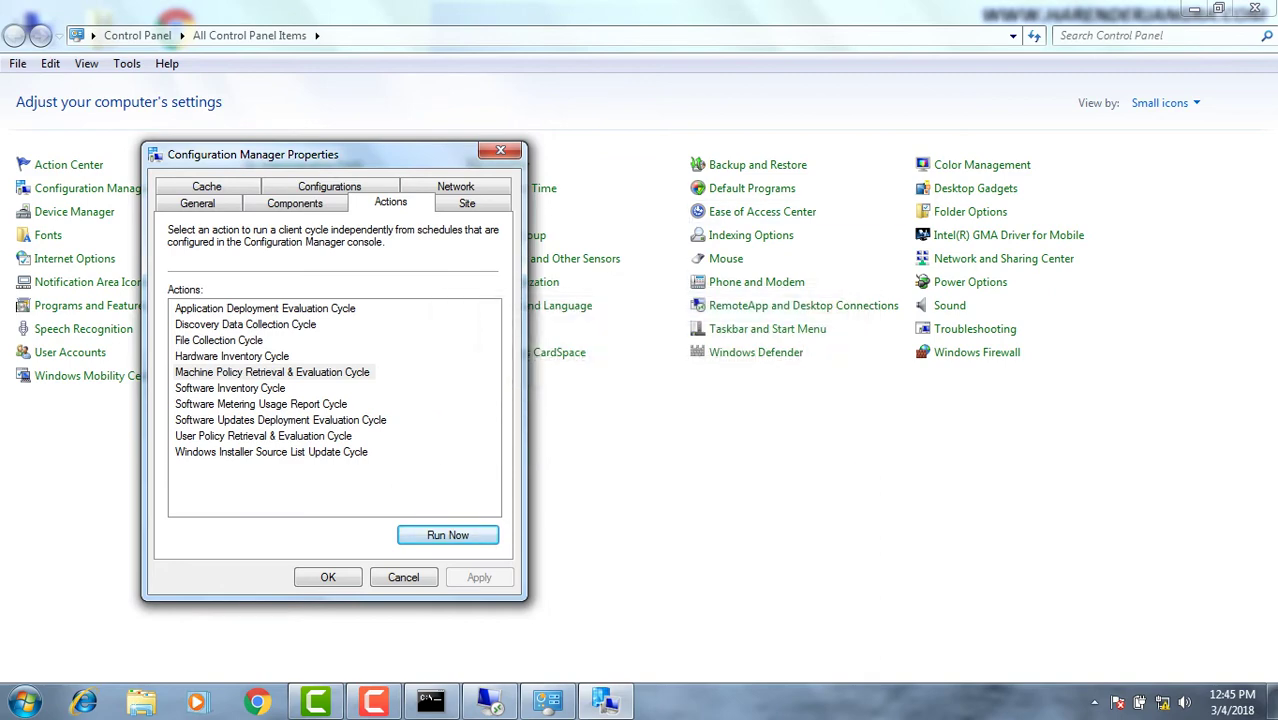
left_click(327, 577)
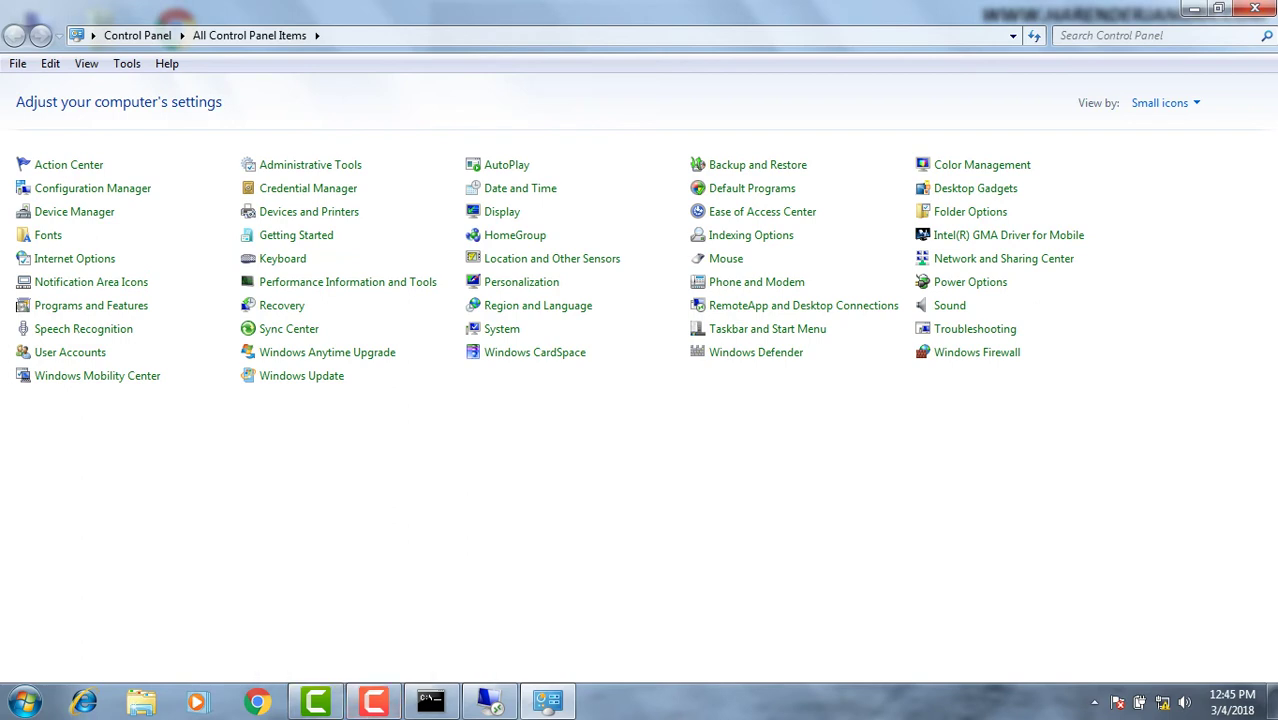
Open Software Center from the new software notification, check its updates and applications, and return to the sccm remote session
left_click(1094, 702)
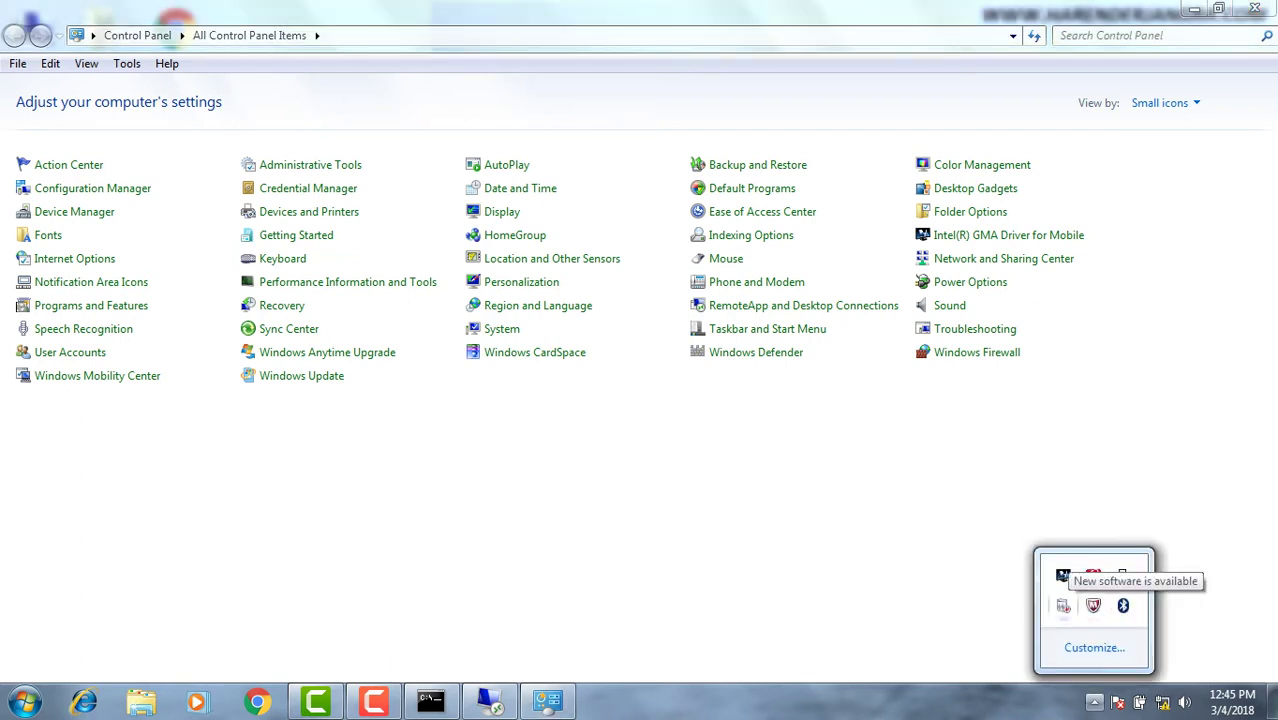
right_click(1063, 606)
left_click(969, 616)
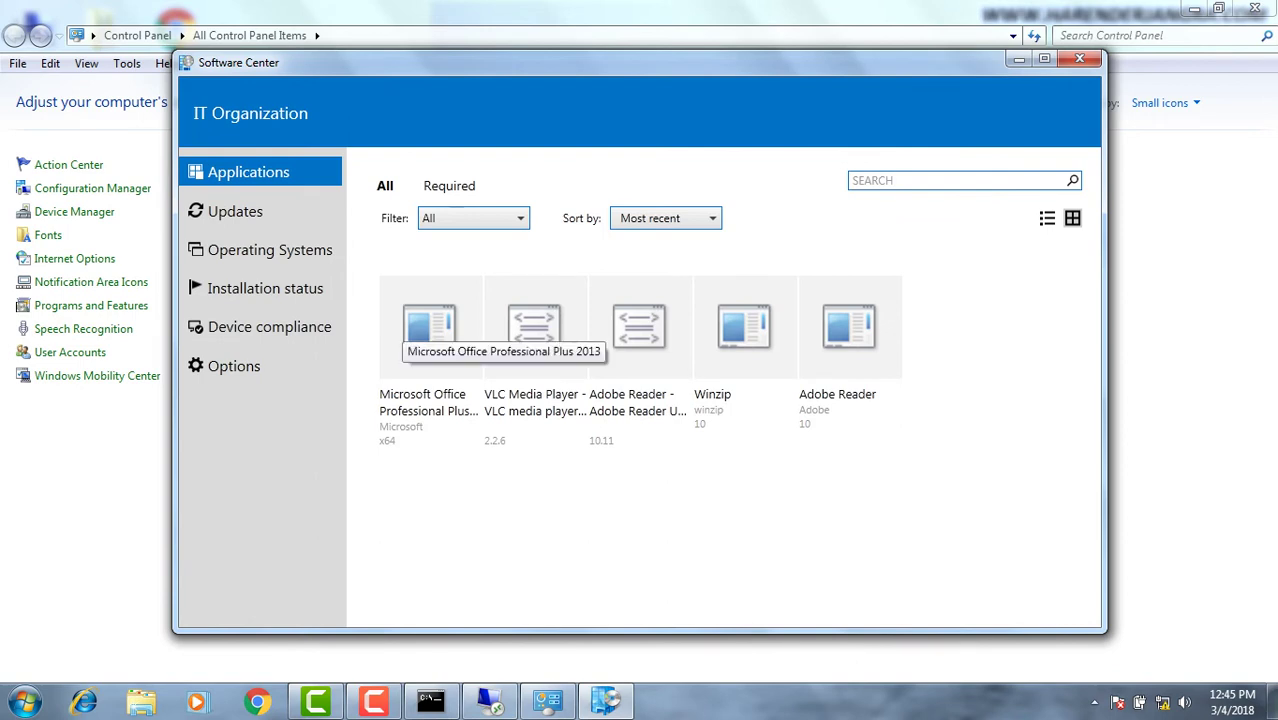
left_click(235, 211)
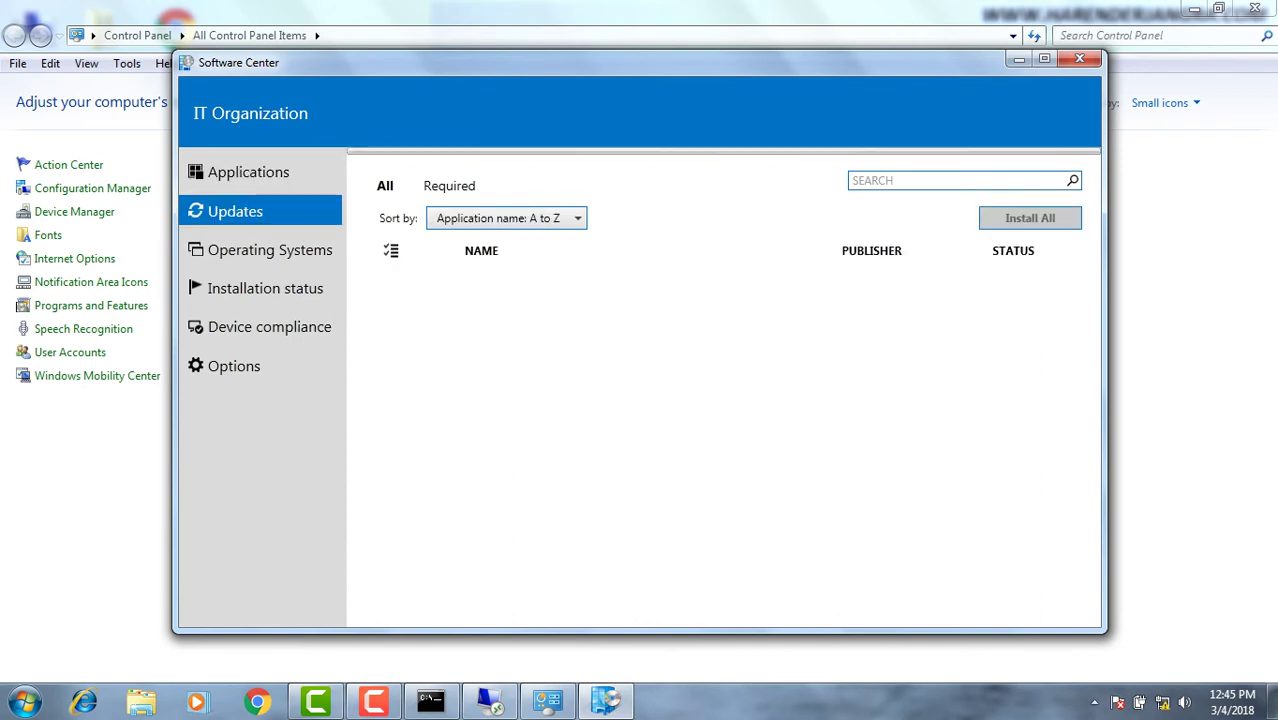
left_click(248, 171)
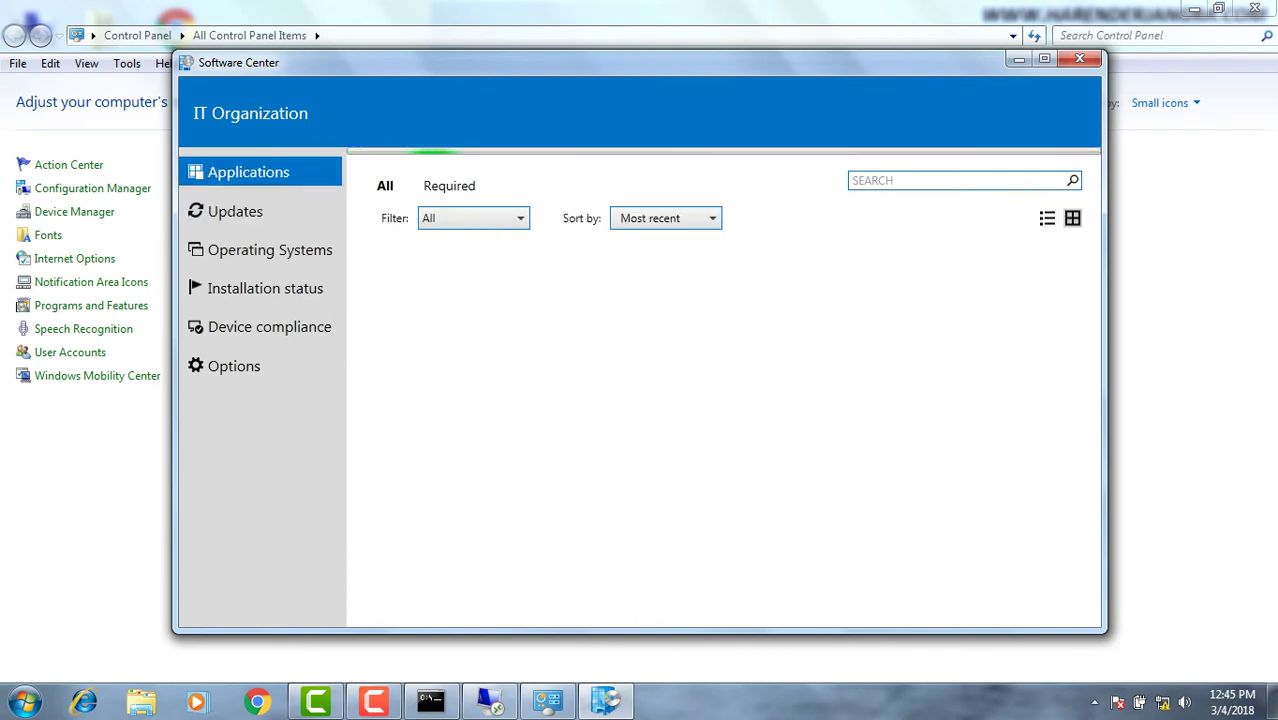
left_click(1079, 59)
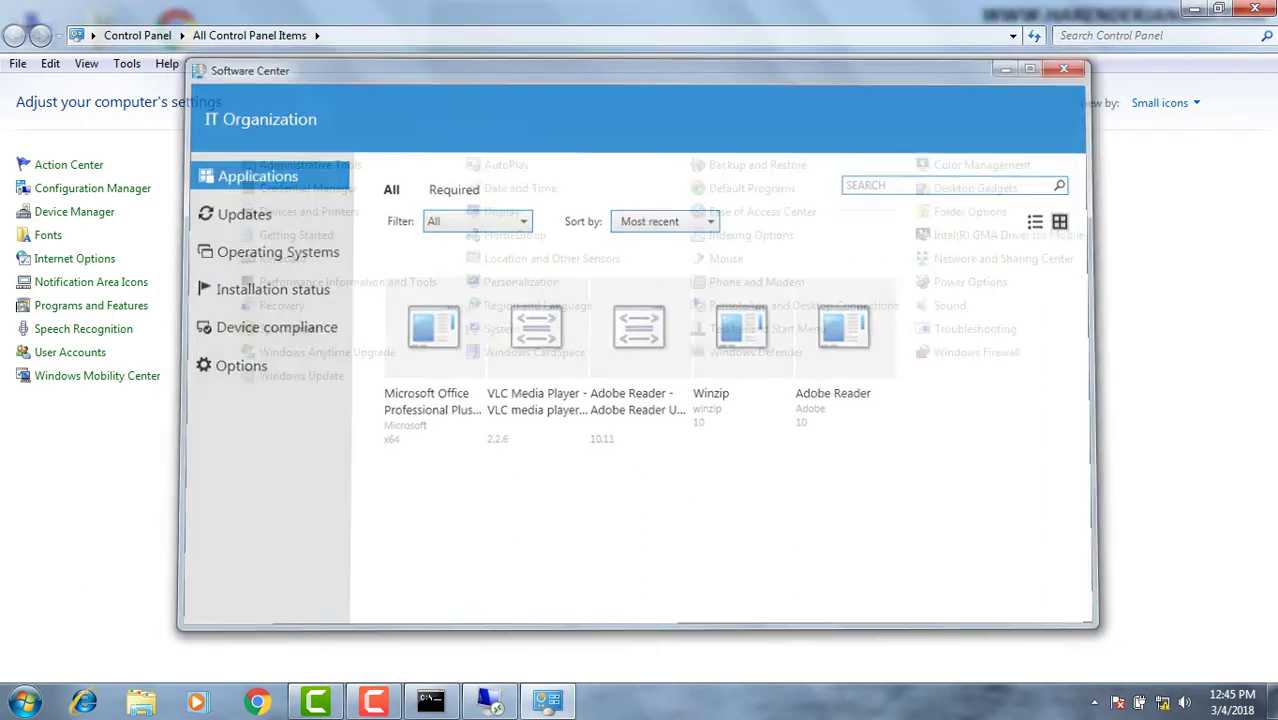
left_click(489, 701)
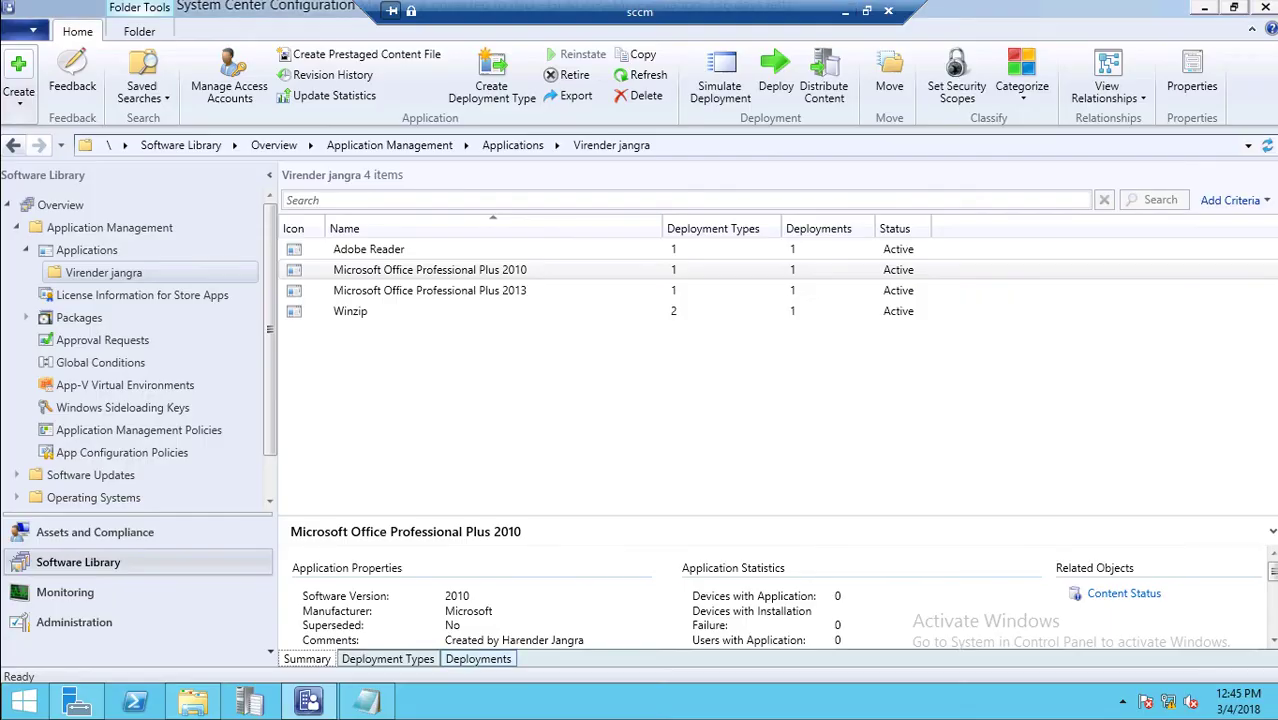
Open the Configuration Manager client properties from the Control Panel of the sccm server
key("super+r")
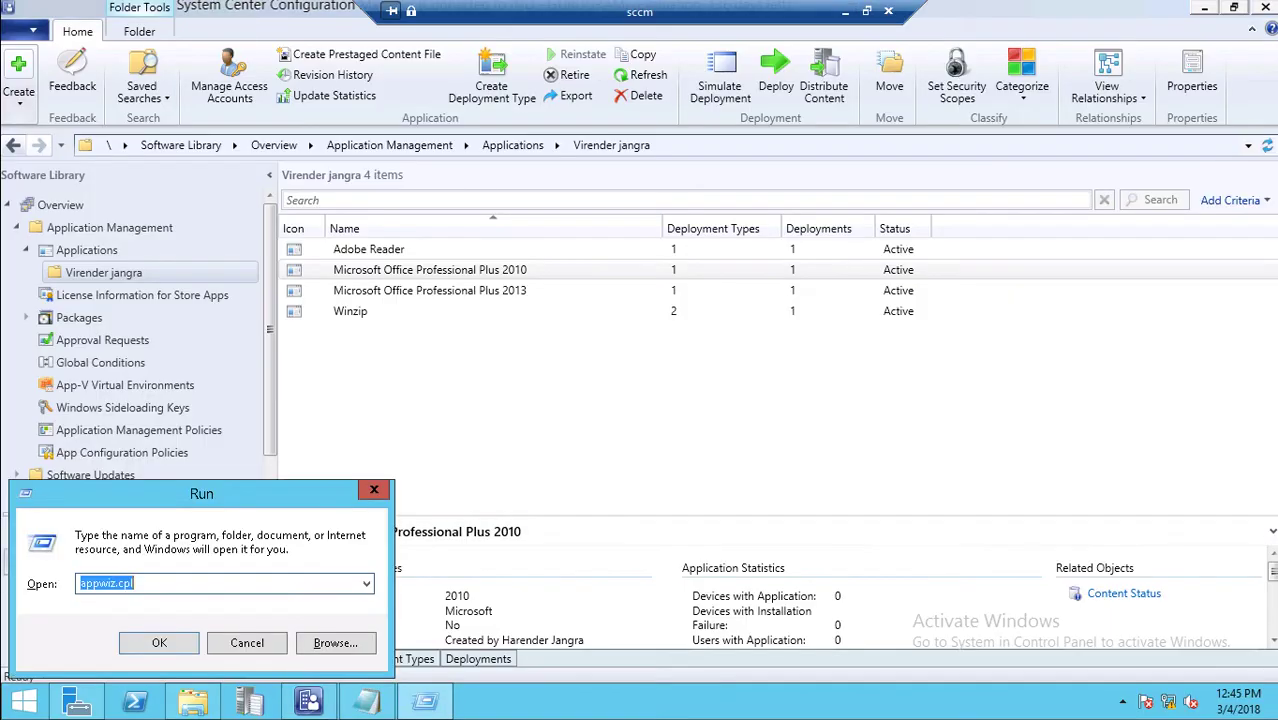
type("control")
key("Return")
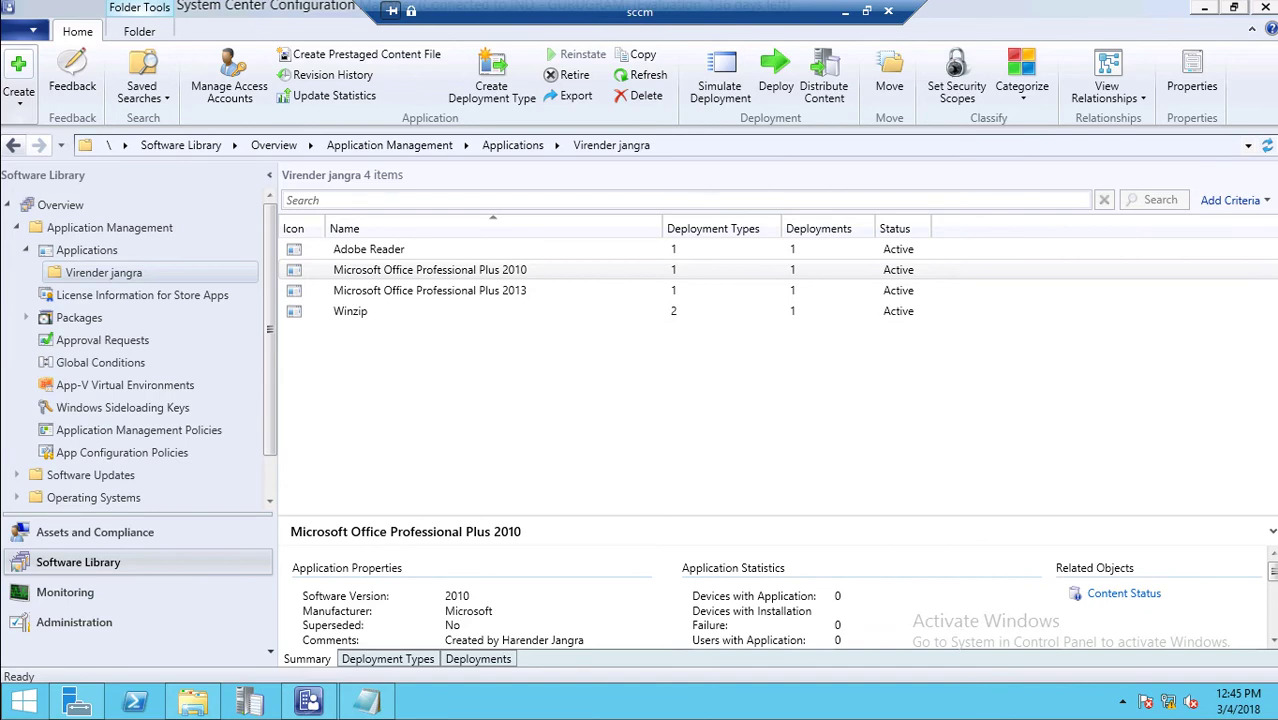
key("Down")
key("Right")
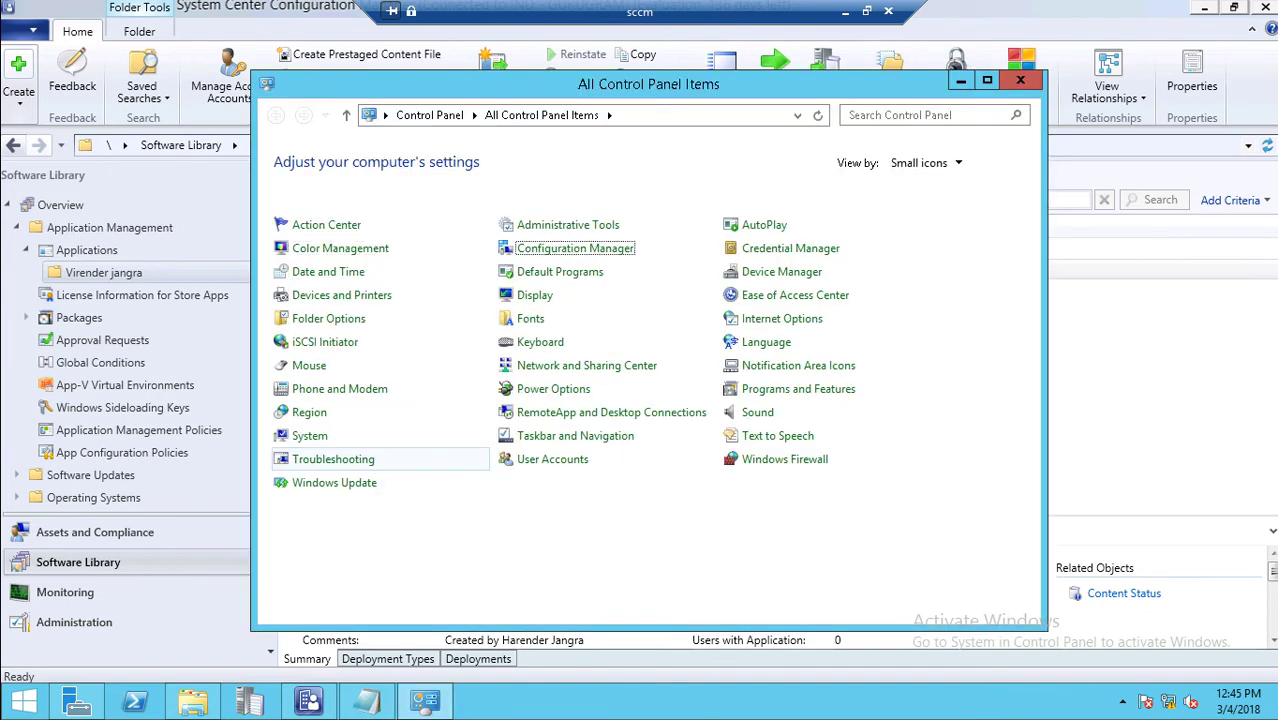
key("Return")
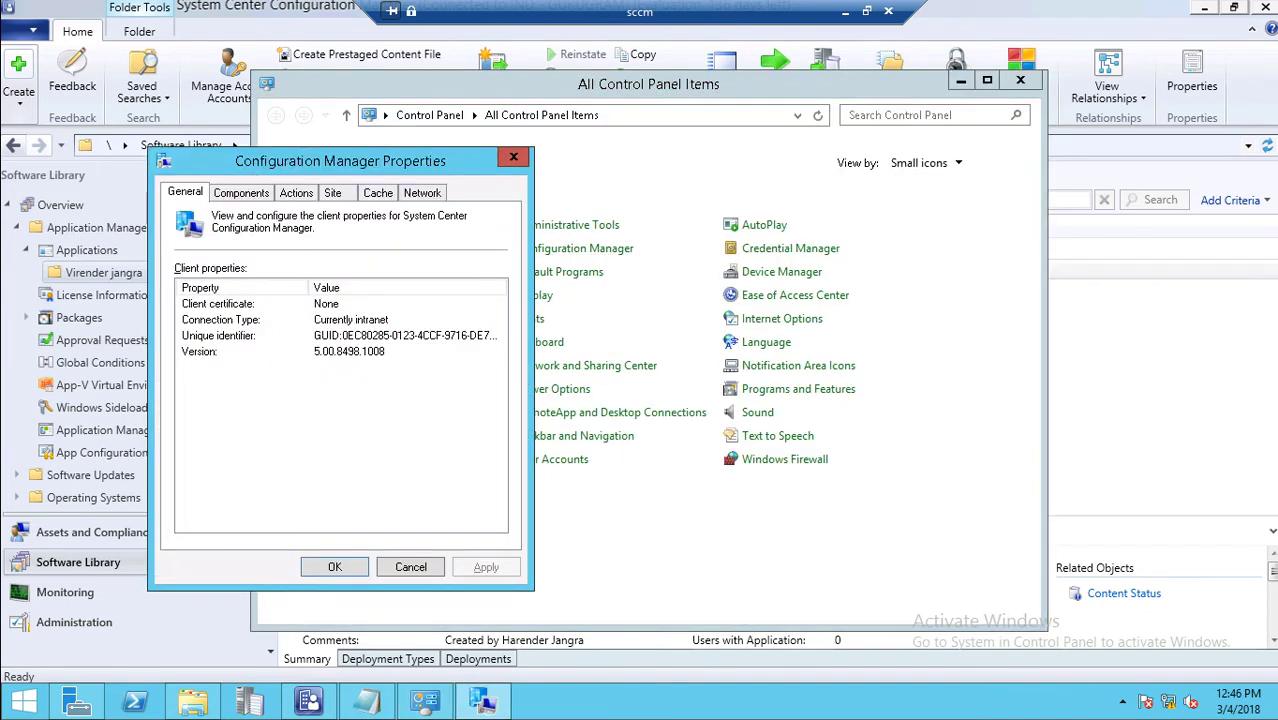
Run the Machine Policy Retrieval & Evaluation Cycle on the sccm server, and close the client properties and Control Panel
left_click(296, 192)
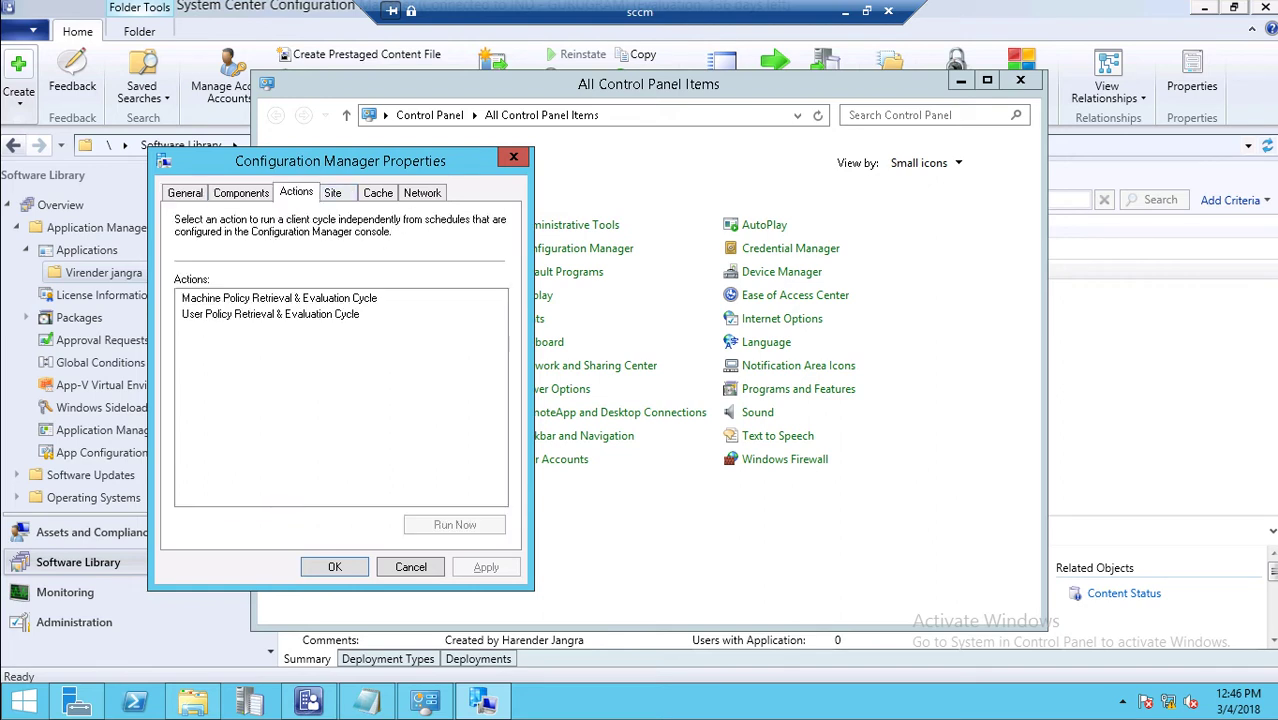
left_click(279, 298)
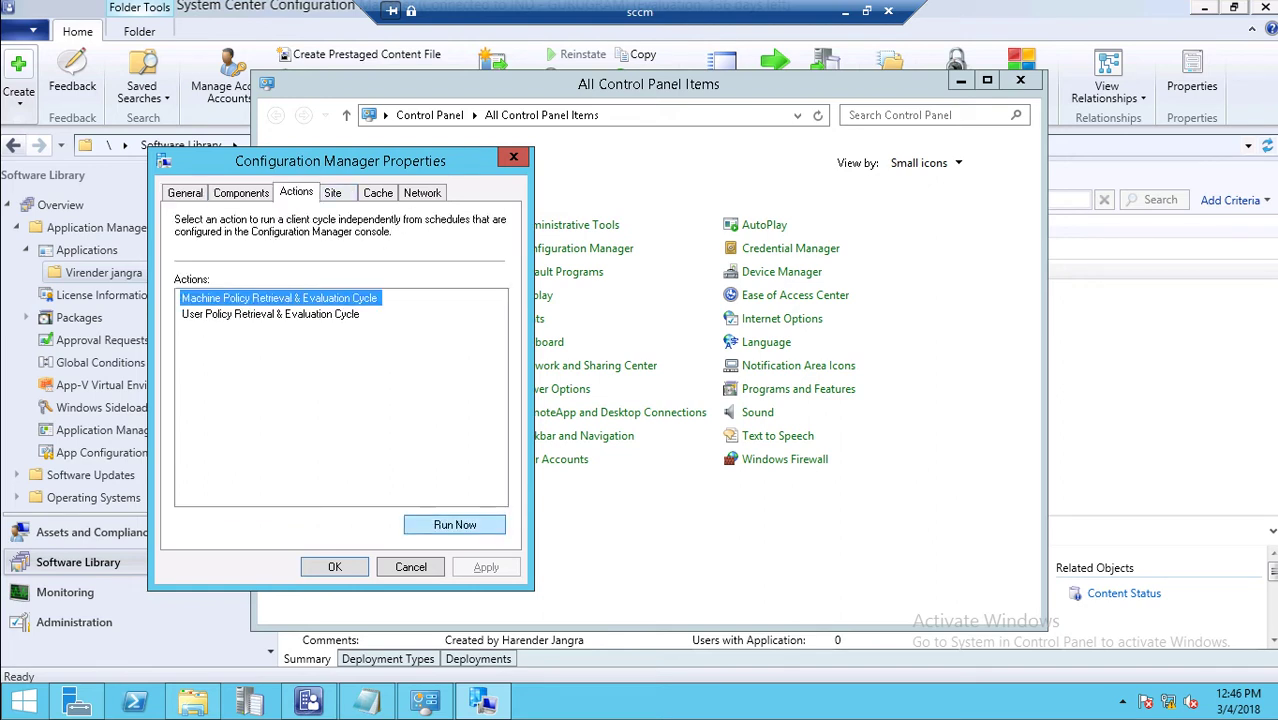
left_click(455, 524)
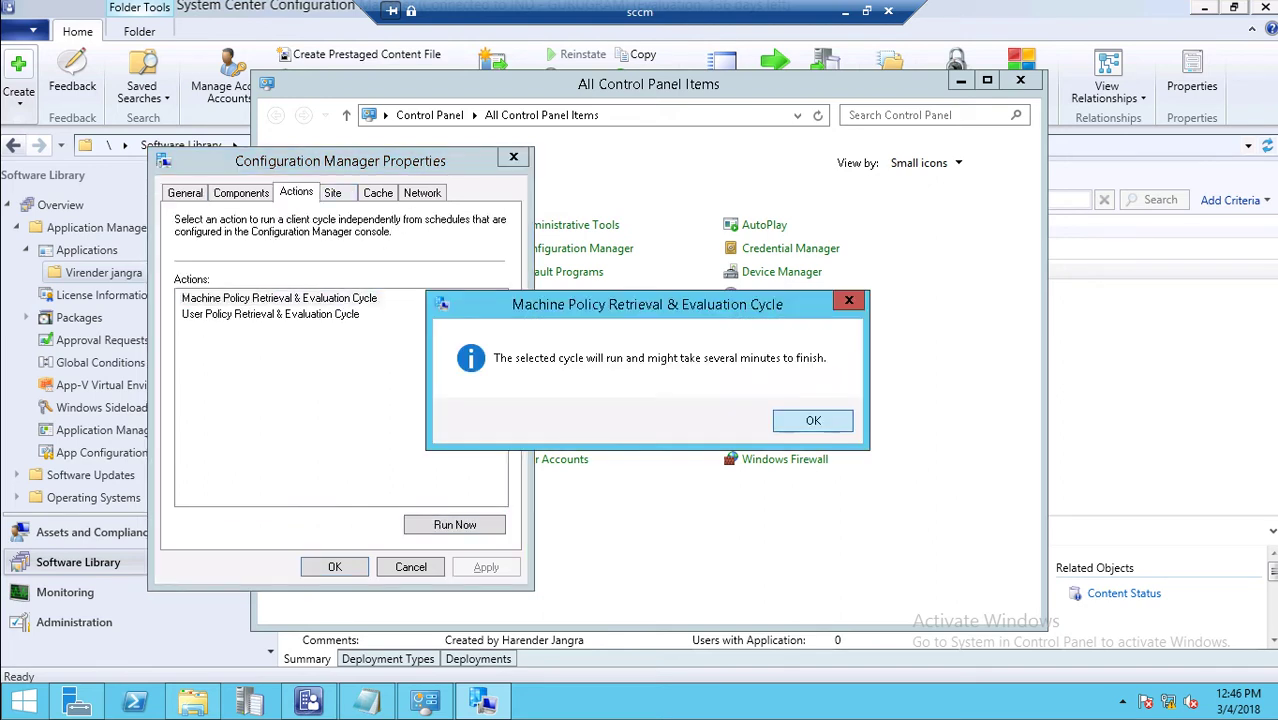
key("Return")
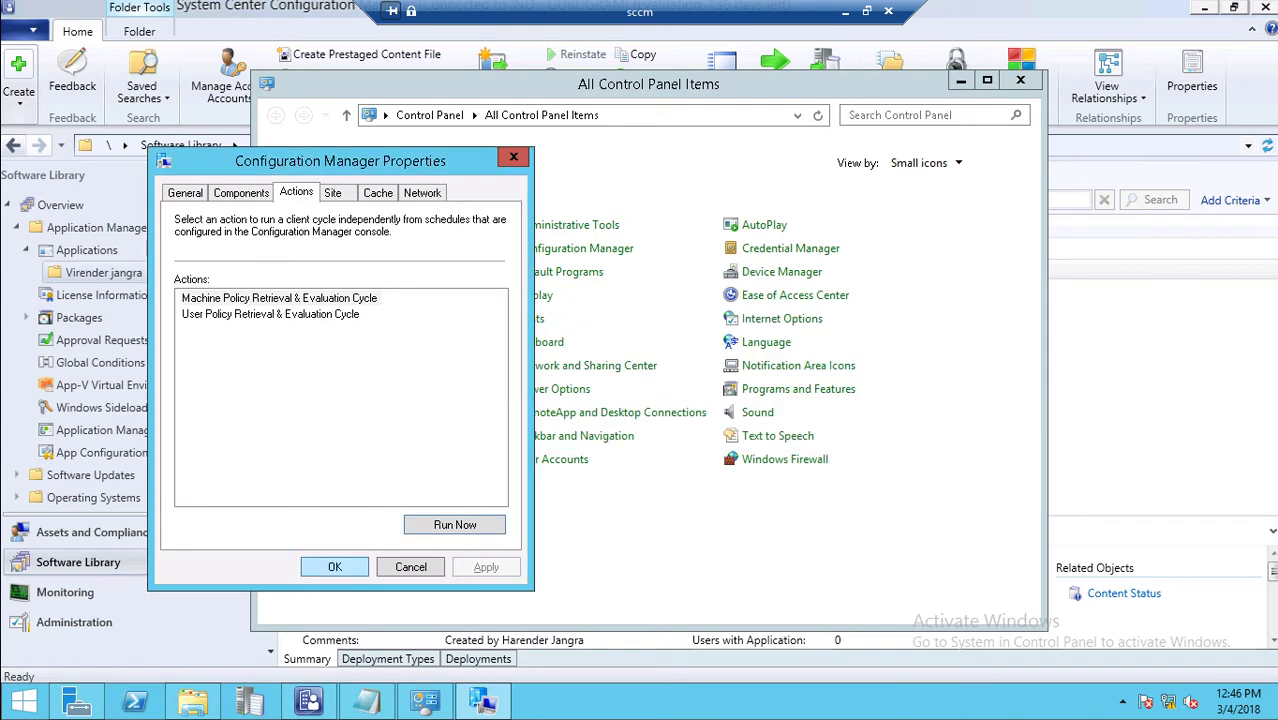
left_click(334, 566)
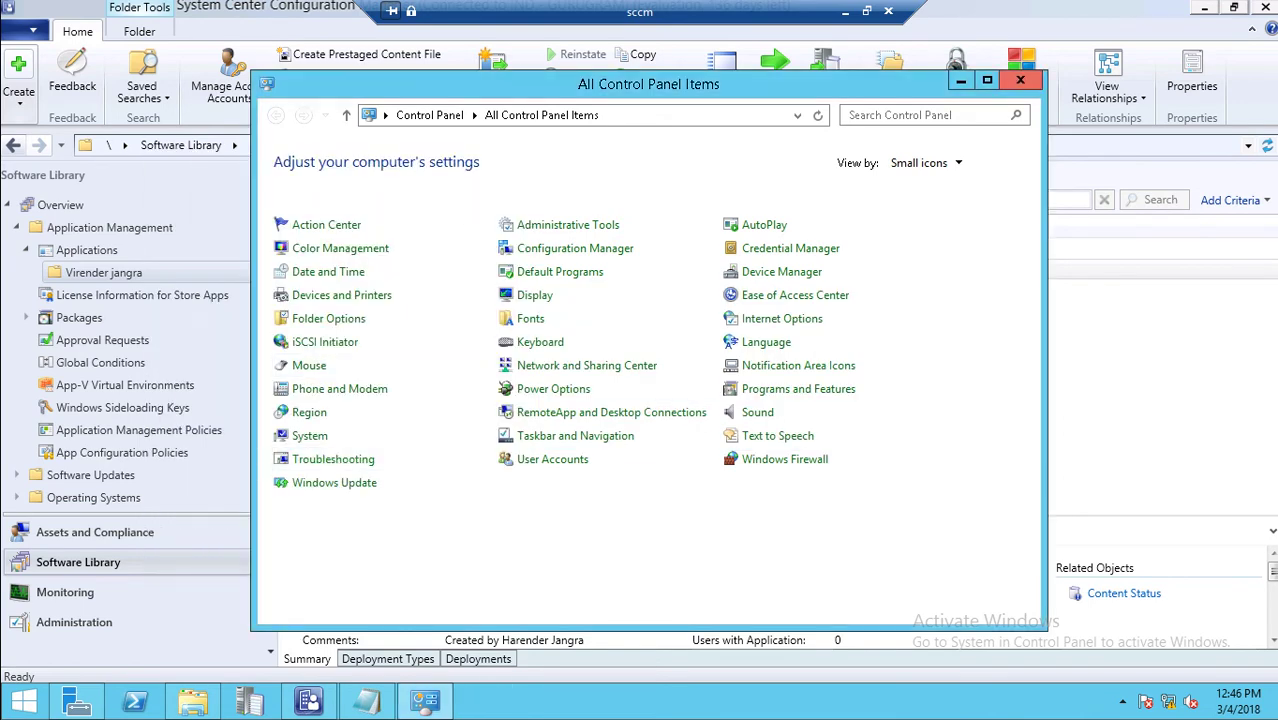
left_click(1020, 80)
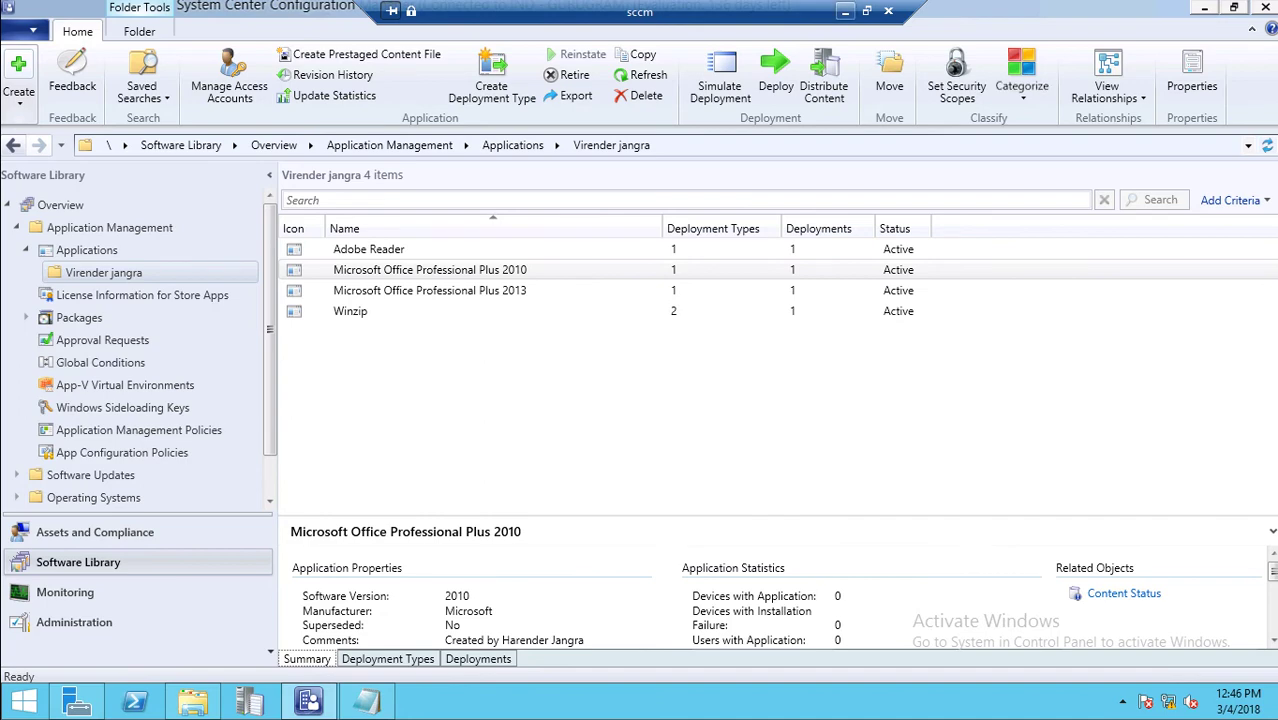
Return to the local desktop, close its Control Panel, and look through the list of installed programs
left_click(845, 11)
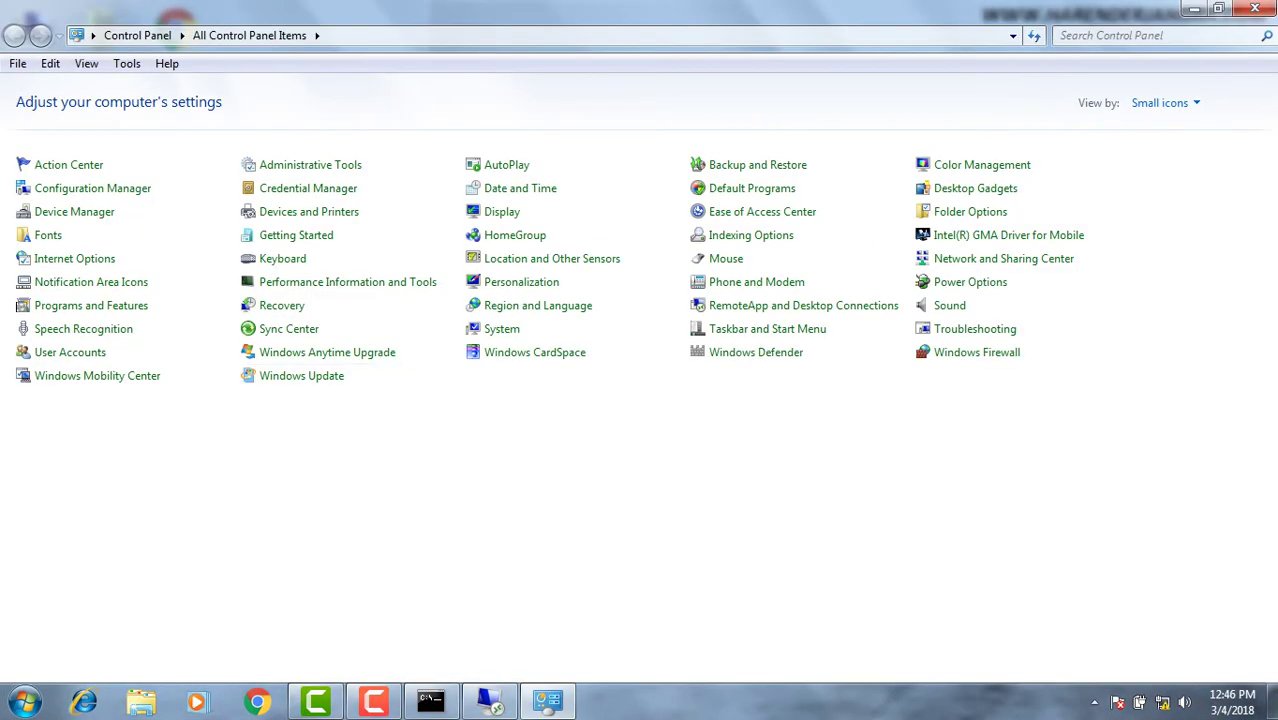
left_click(1255, 8)
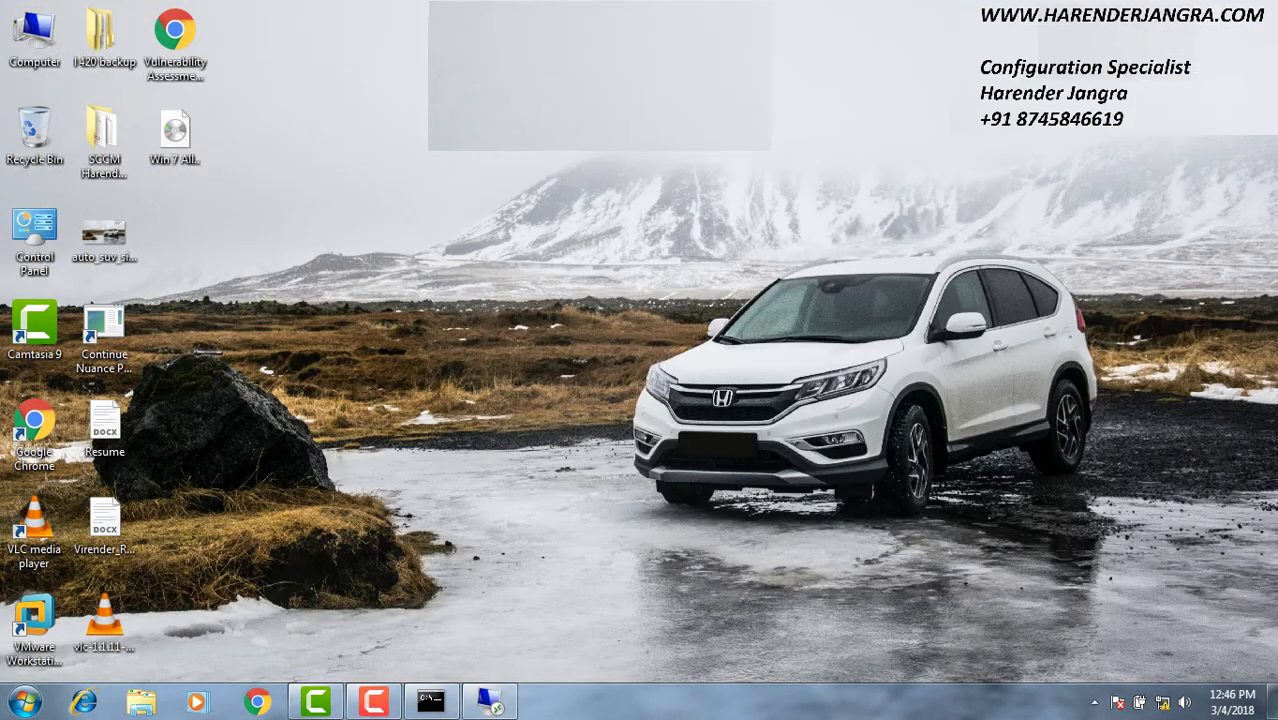
right_click(699, 237)
left_click(748, 289)
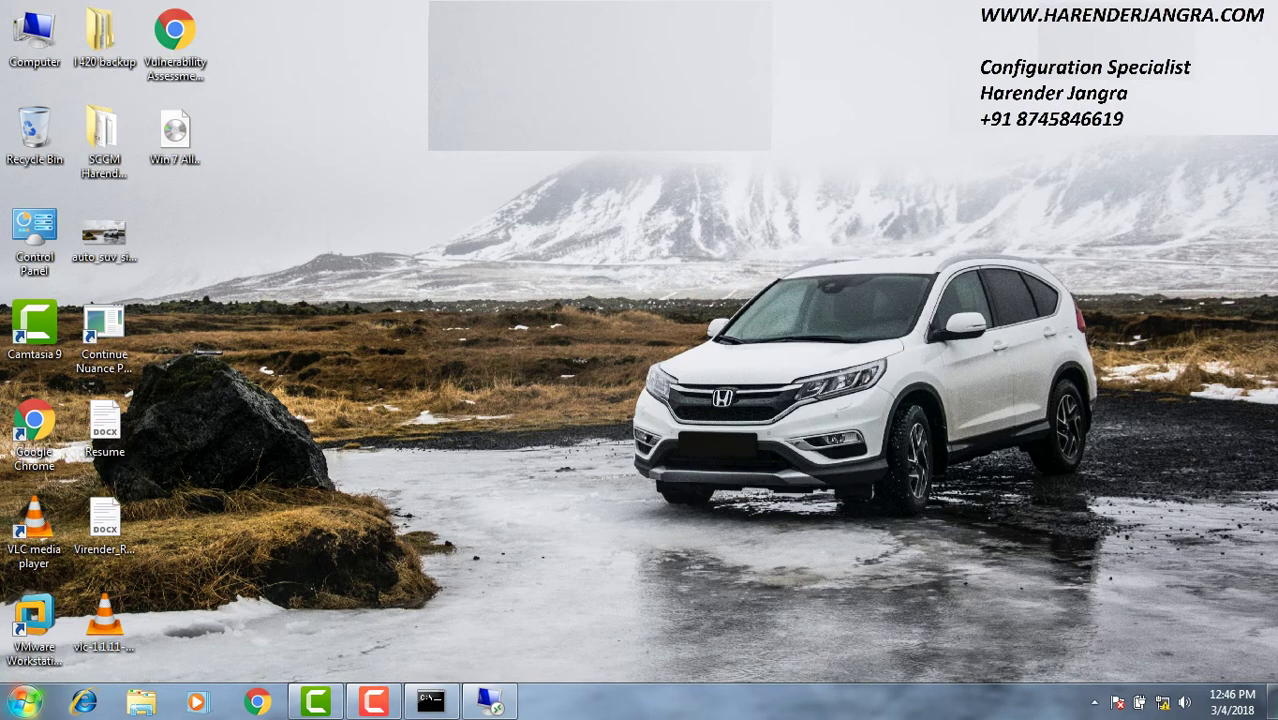
left_click(25, 702)
left_click(77, 617)
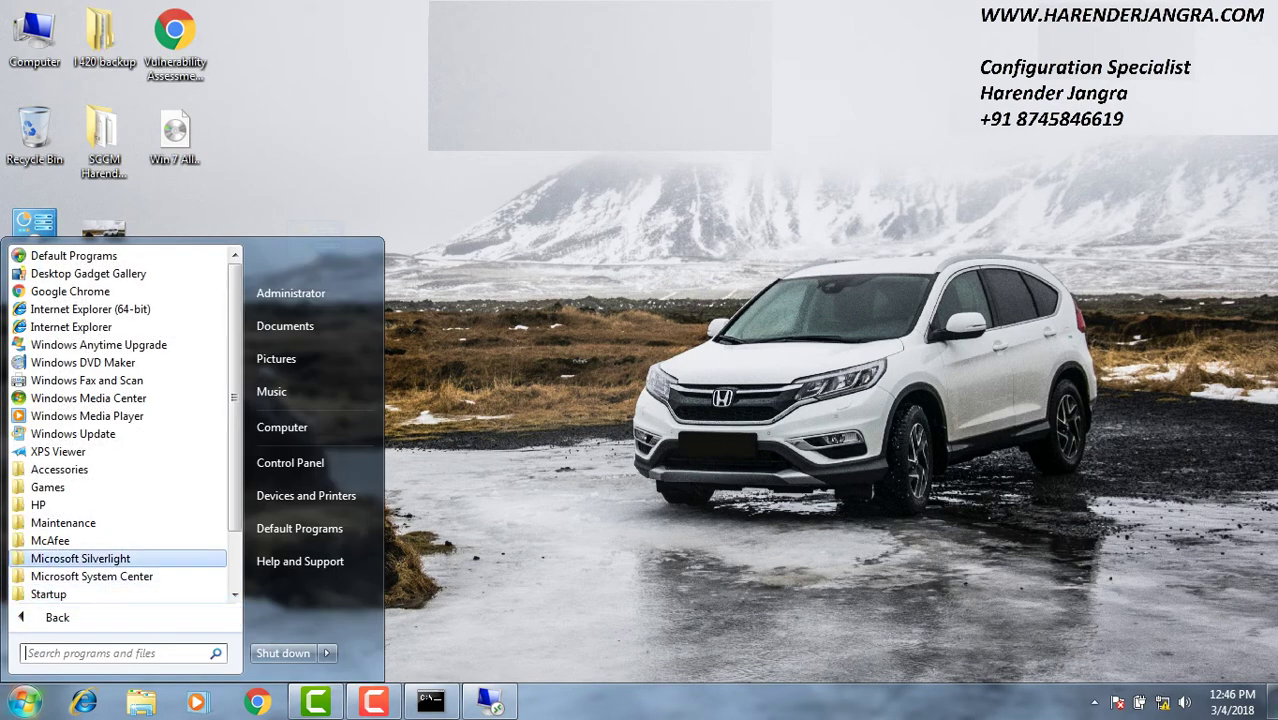
scroll(100, 556, "down", 2)
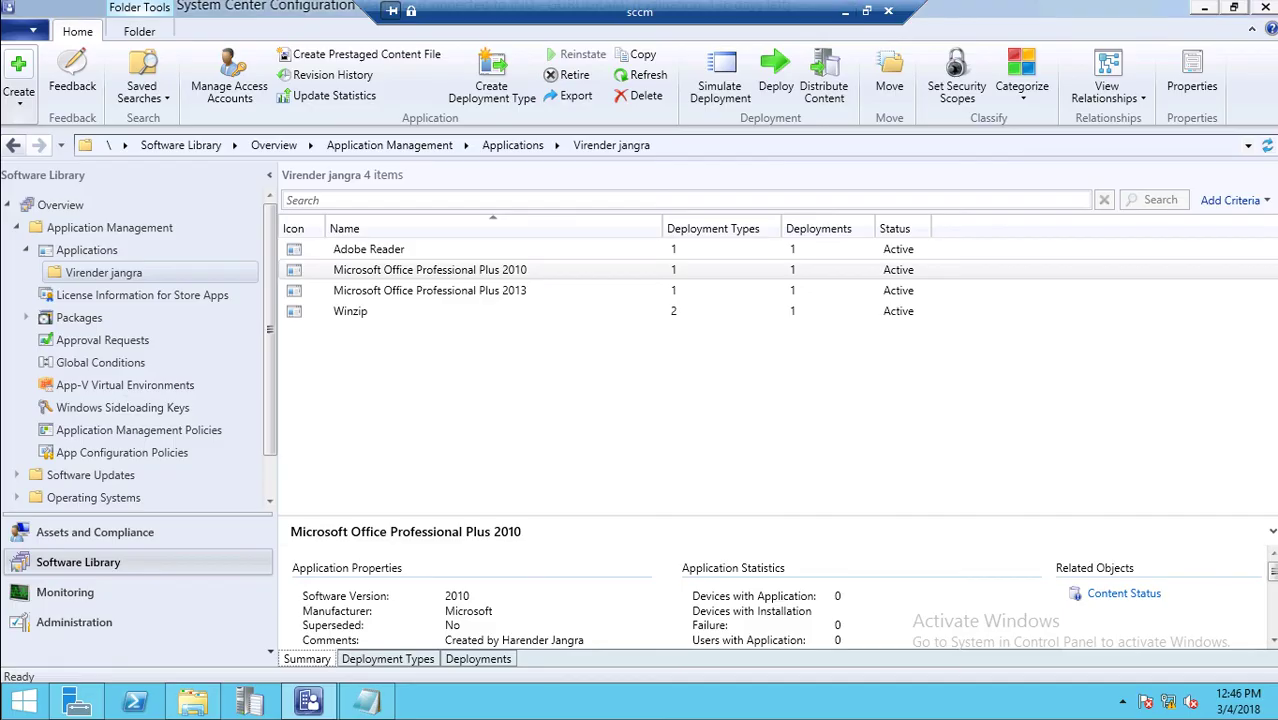
From the sccm remote session, open the administrative share \\COMPAQ420\c$ of the client computer
key("super+r")
type("\\comp")
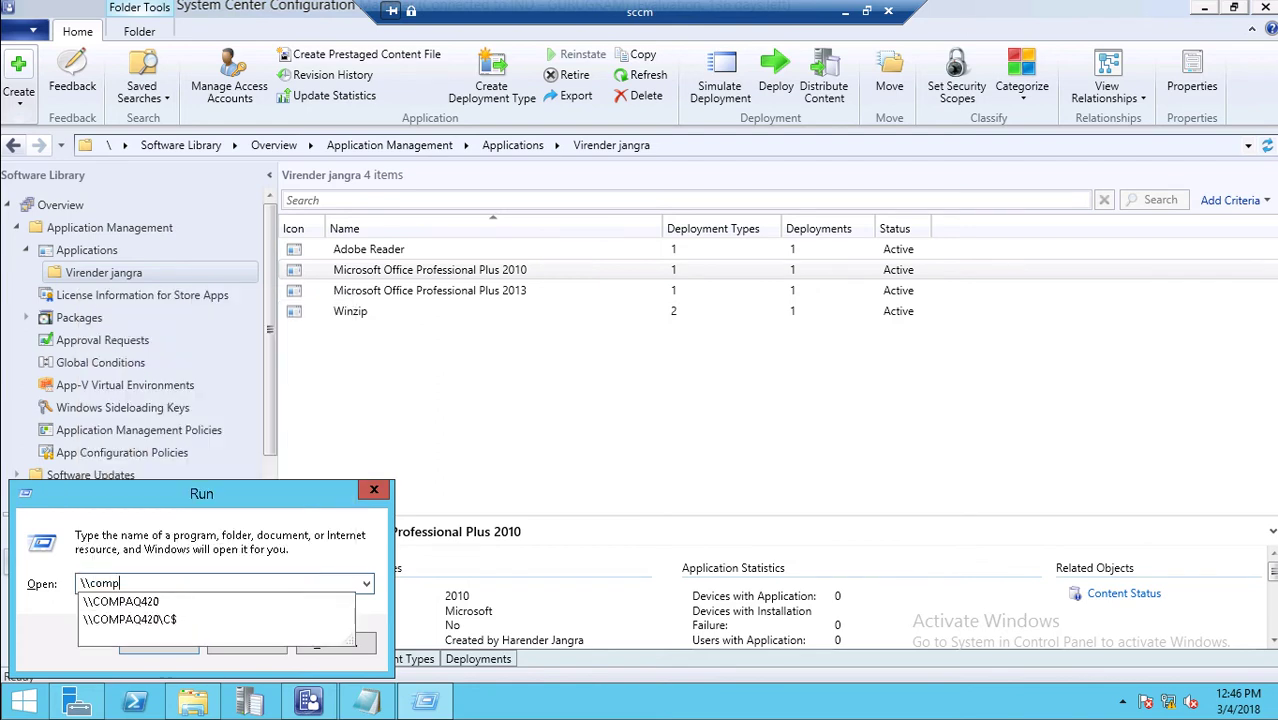
key("Down")
key("Return")
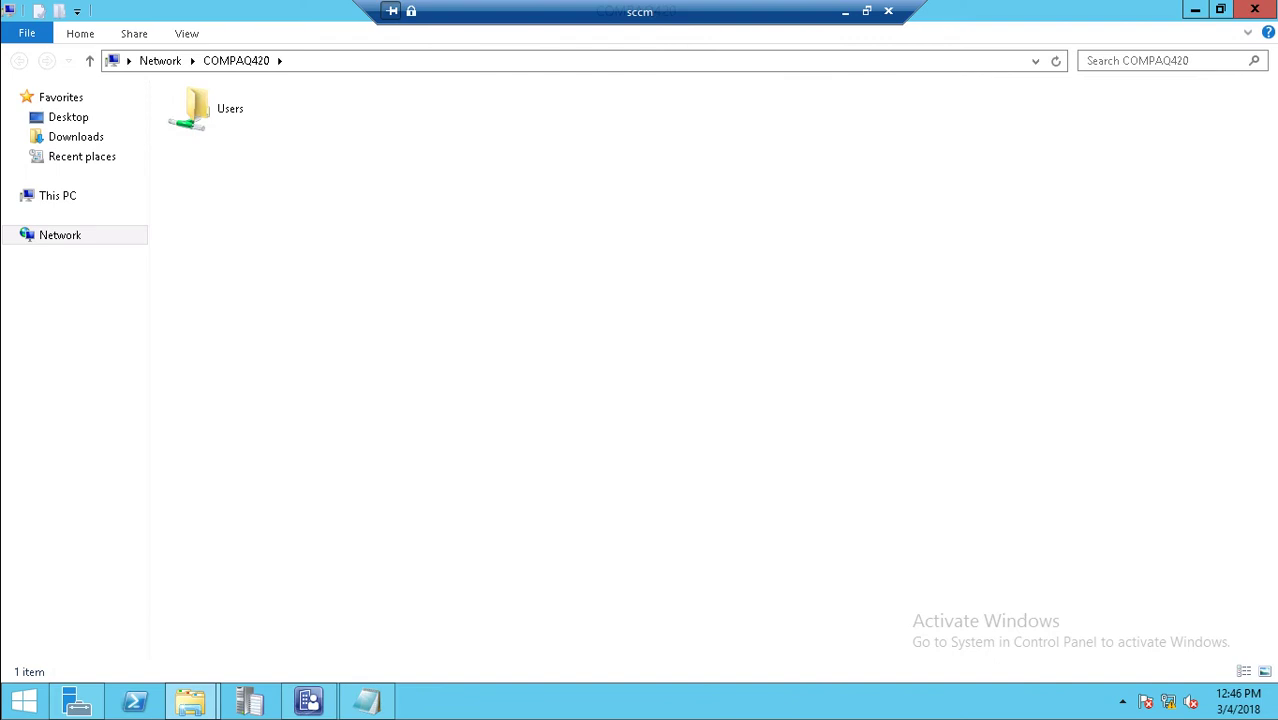
left_click(572, 61)
left_click(572, 61)
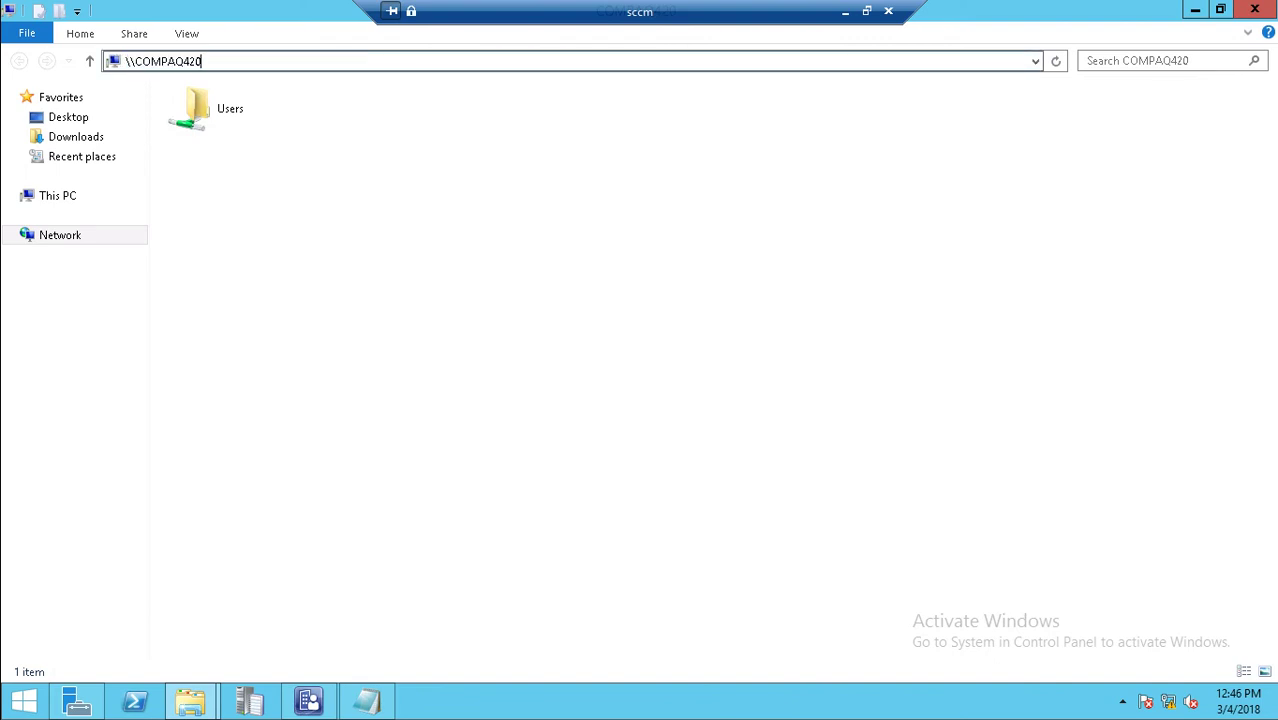
type("\\c$")
key("Return")
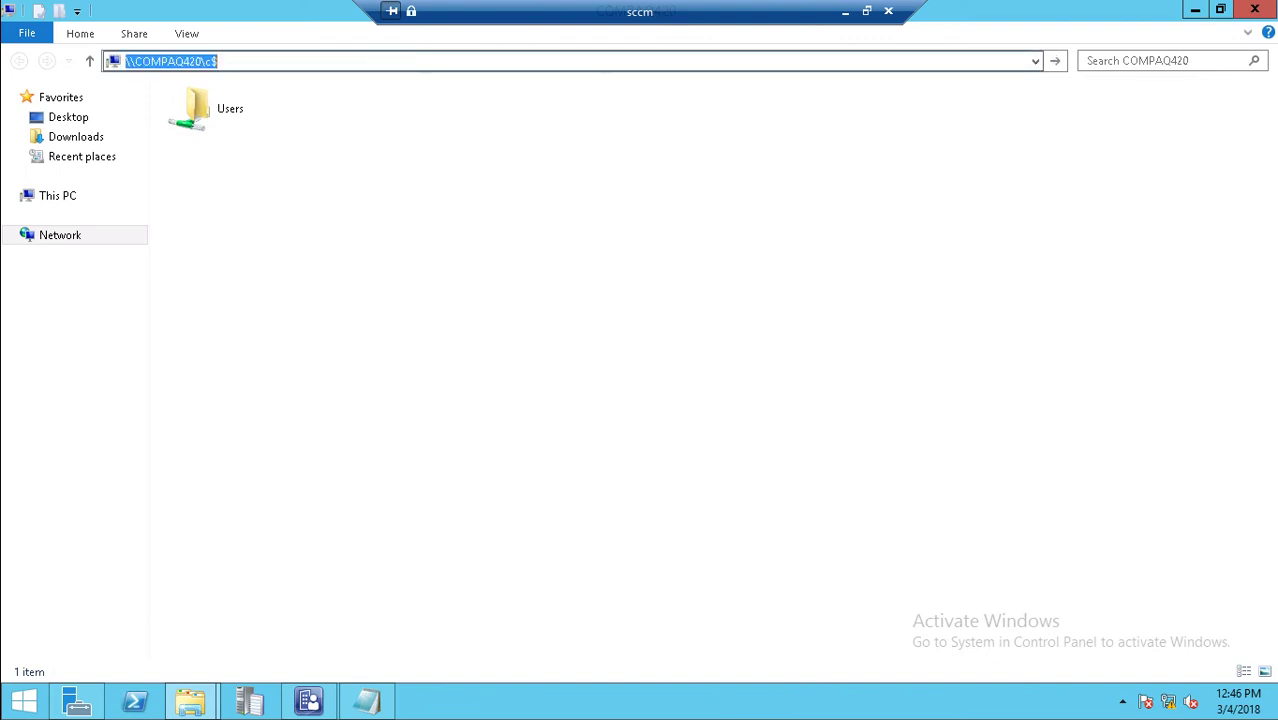
Browse to the client's log folder at Windows\CCM\Logs on the COMPAQ420 share
double_click(208, 236)
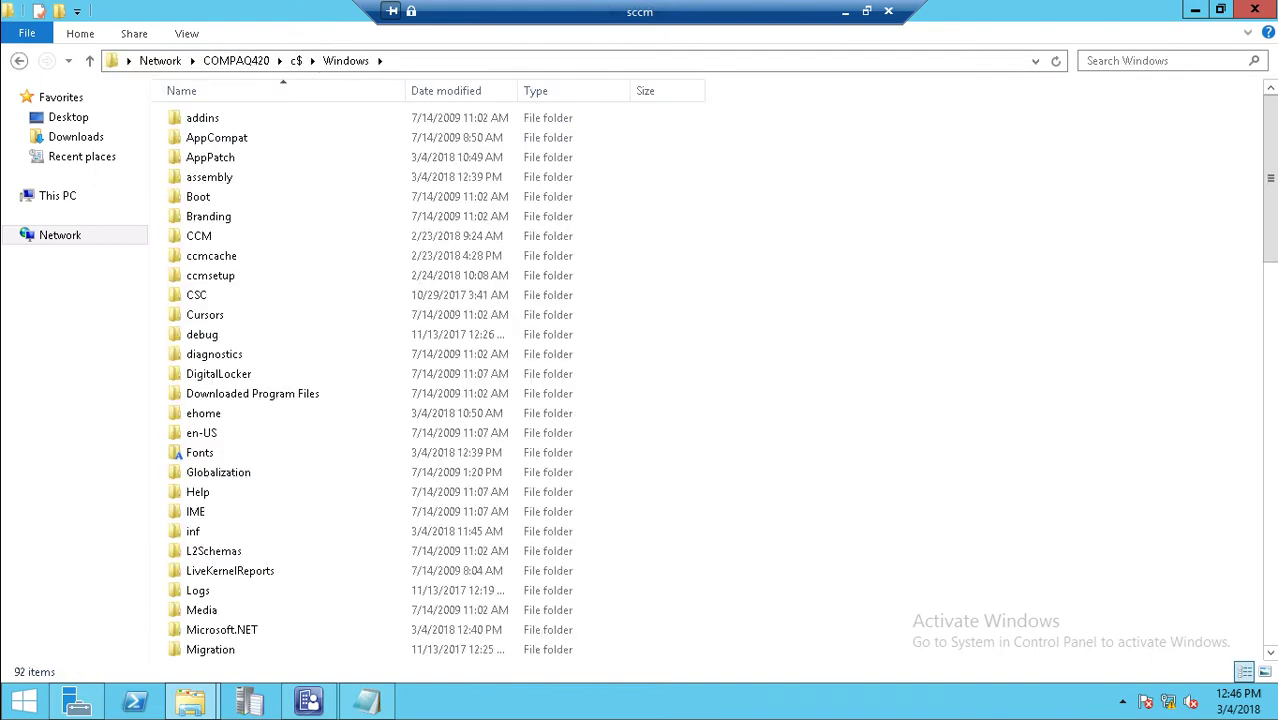
key("c")
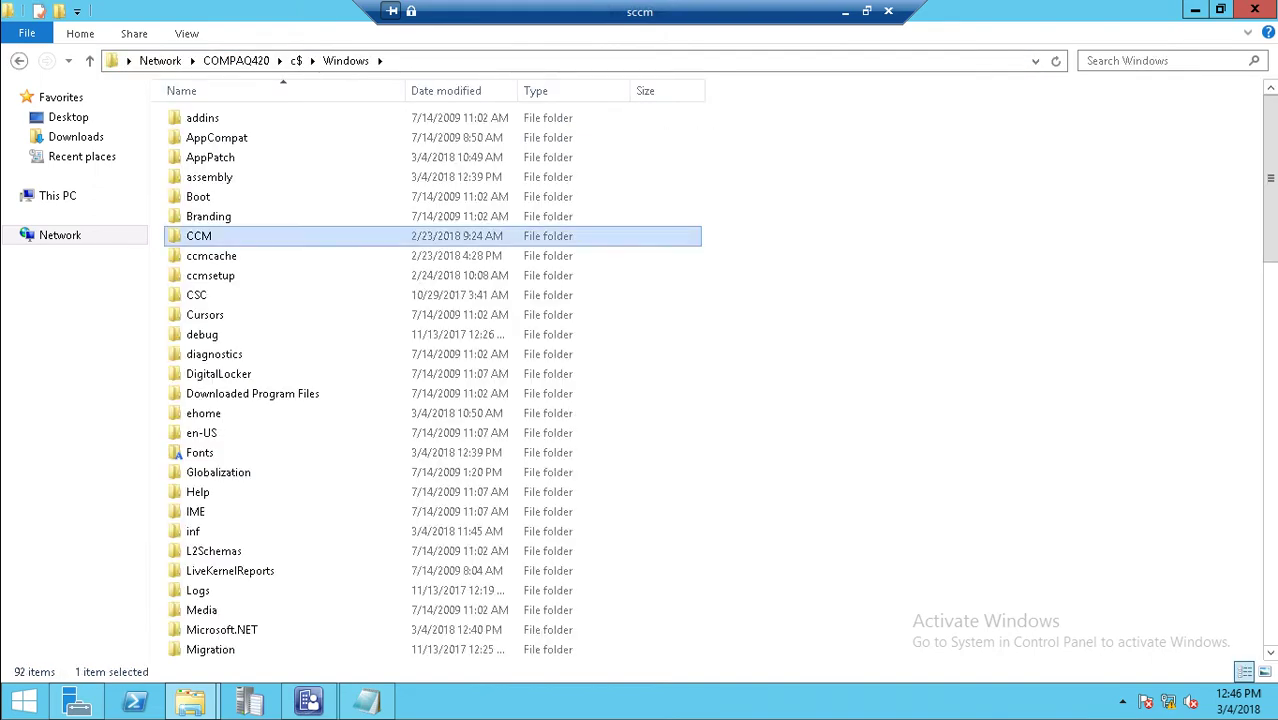
key("Return")
key("l")
key("Return")
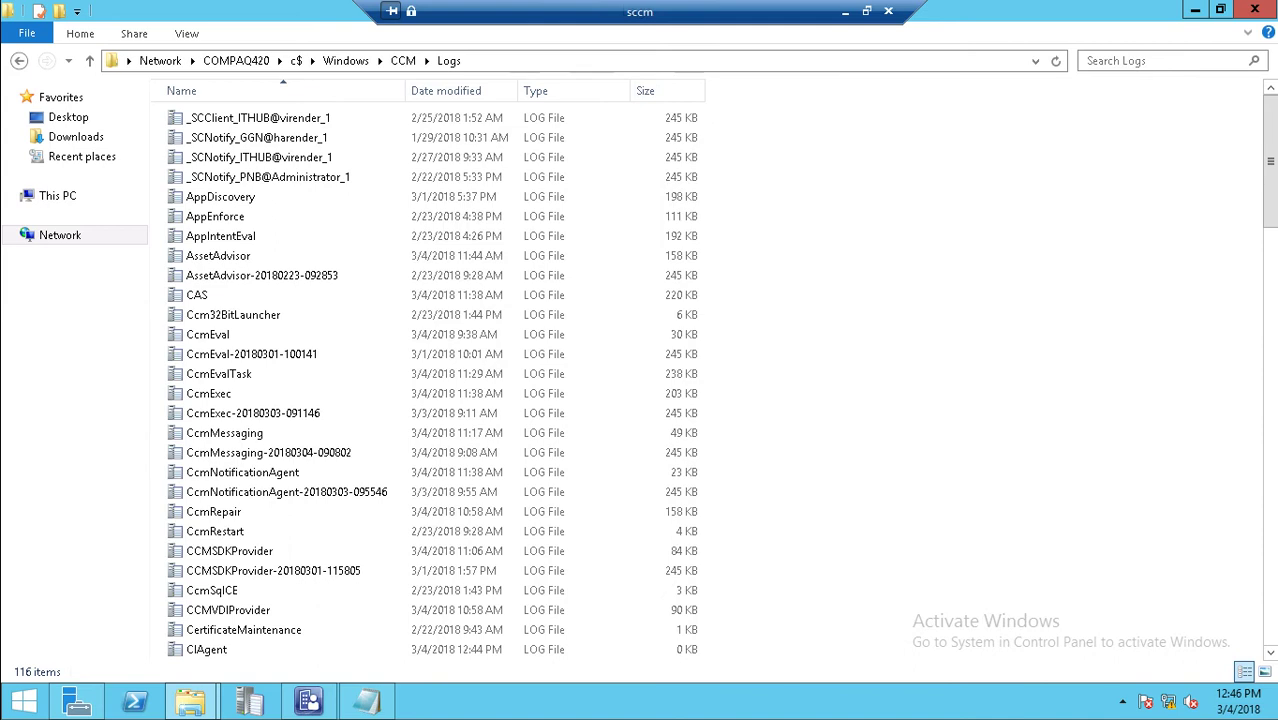
Open the AppDiscovery log and examine the latest application detection entries for the Office, Adobe Reader and WinZip deployment types
key("a")
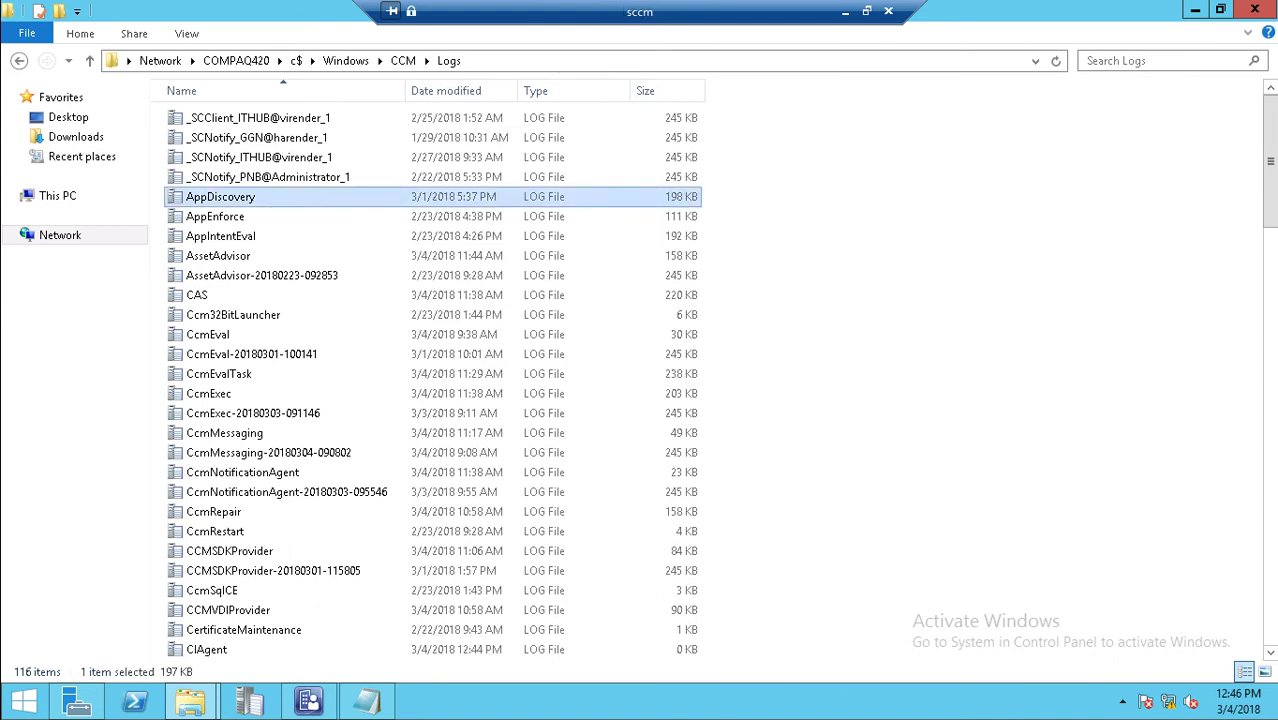
key("Return")
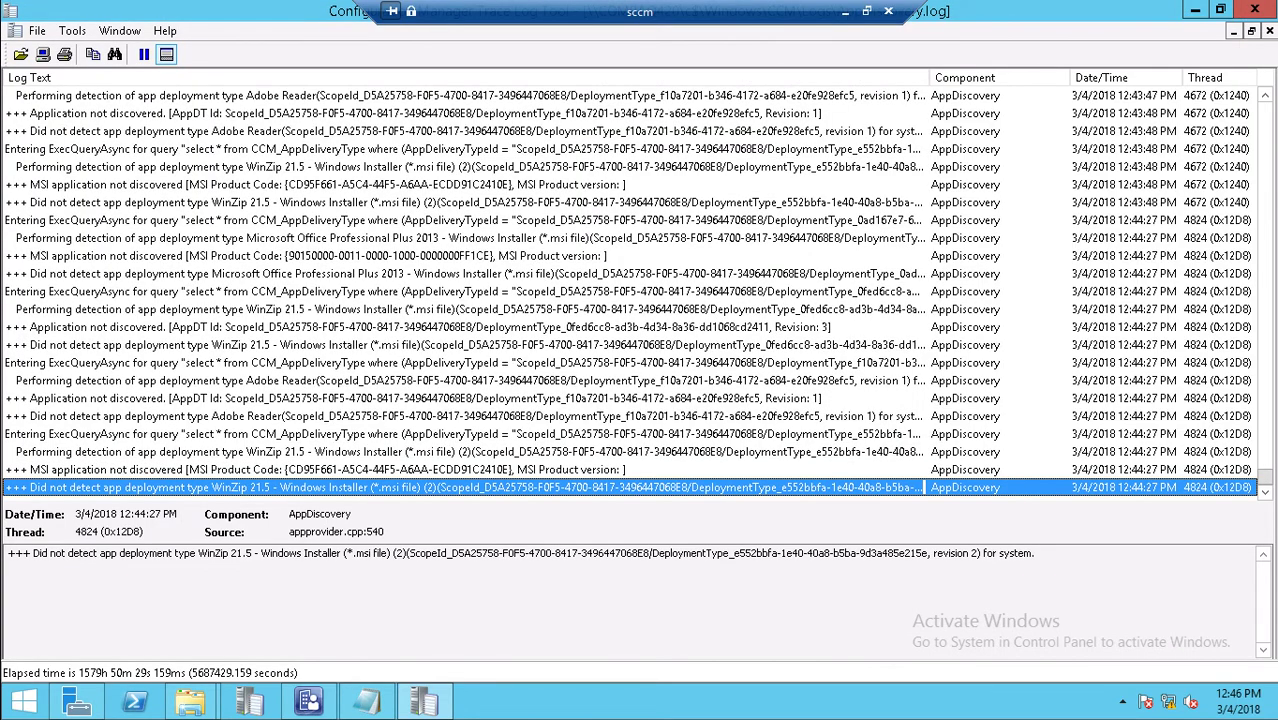
key("Up")
key("Up")
key("Up")
key("Up")
key("Up")
key("Up")
key("Up")
key("Up")
key("Up")
key("Up")
key("Up")
key("Up")
key("Up")
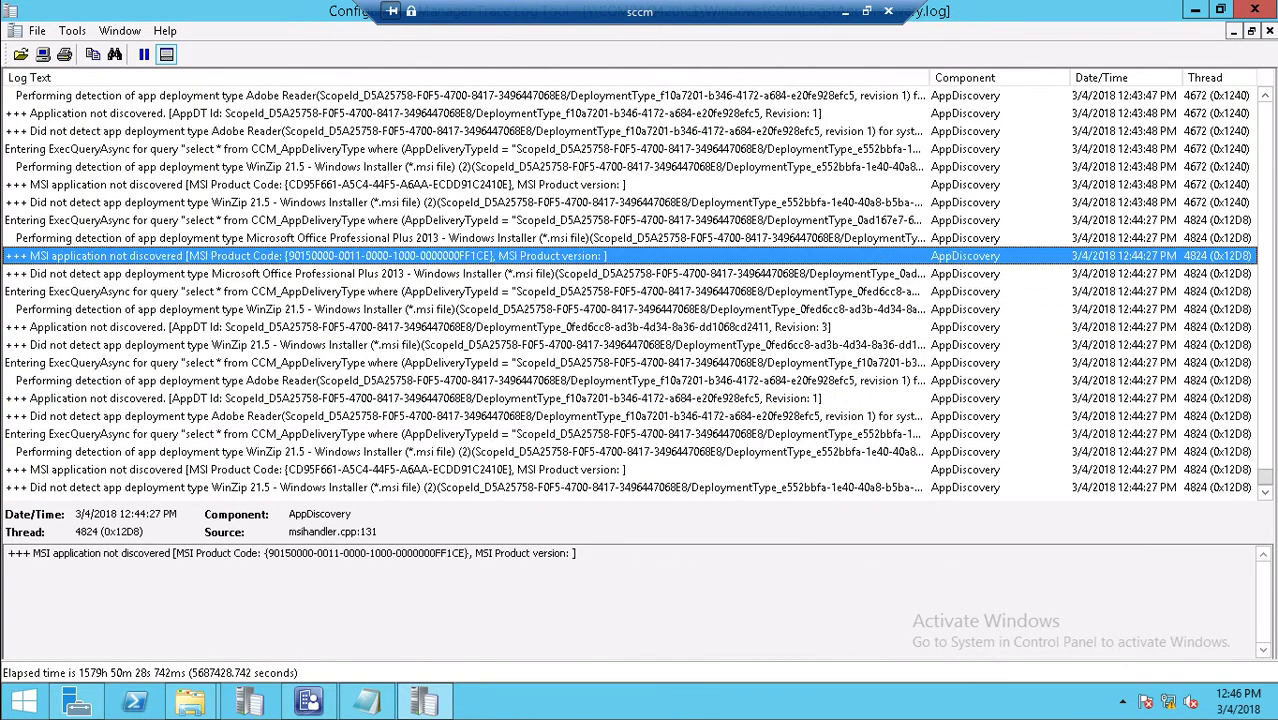
key("Down")
key("Up")
key("Up")
key("Up")
key("Down")
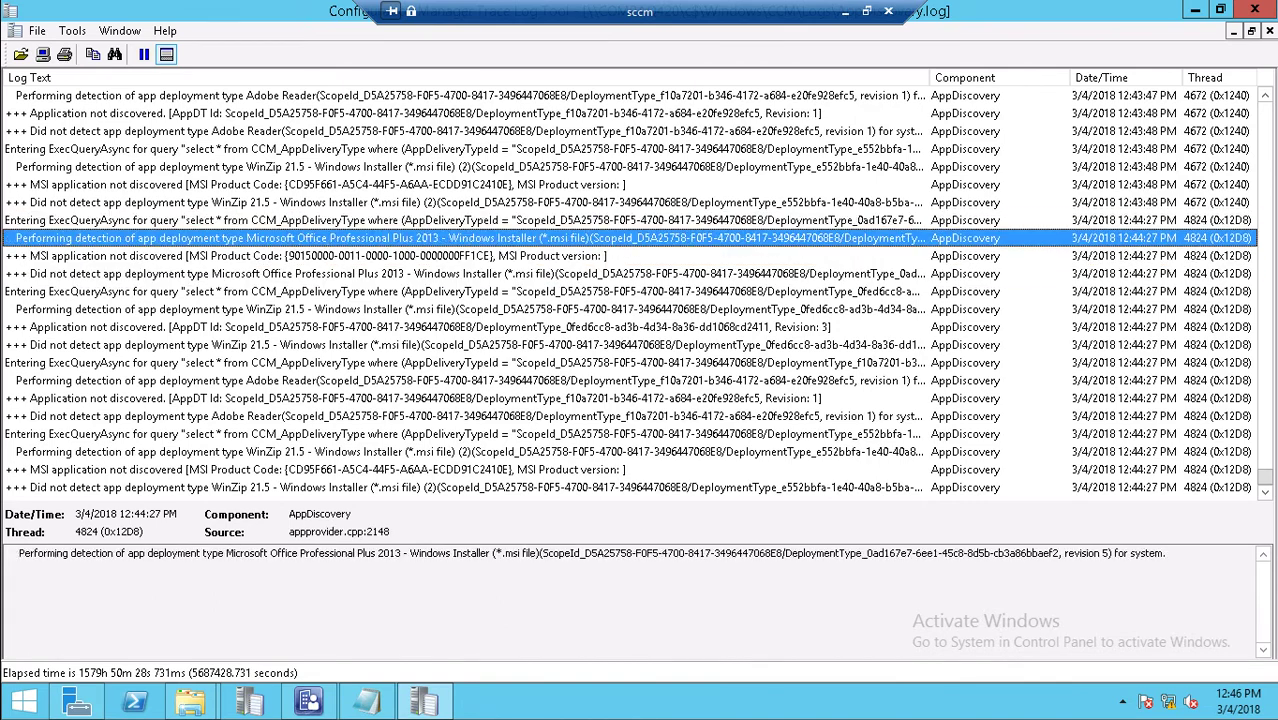
key("Up")
key("Up")
key("Up")
key("Up")
key("Down")
key("Down")
key("Down")
key("Down")
key("Down")
key("Down")
key("Down")
key("Down")
key("Down")
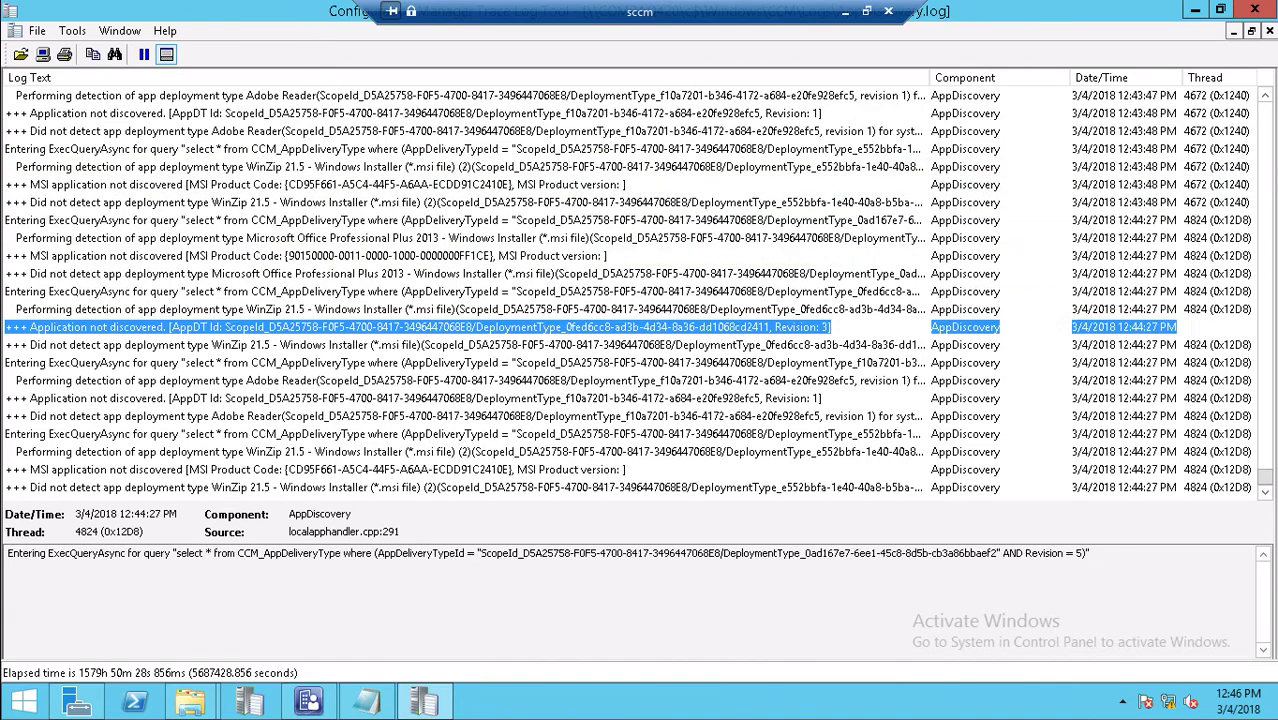
key("Down")
key("Down")
key("Down")
key("Down")
key("Down")
key("Down")
key("Down")
key("Down")
key("Down")
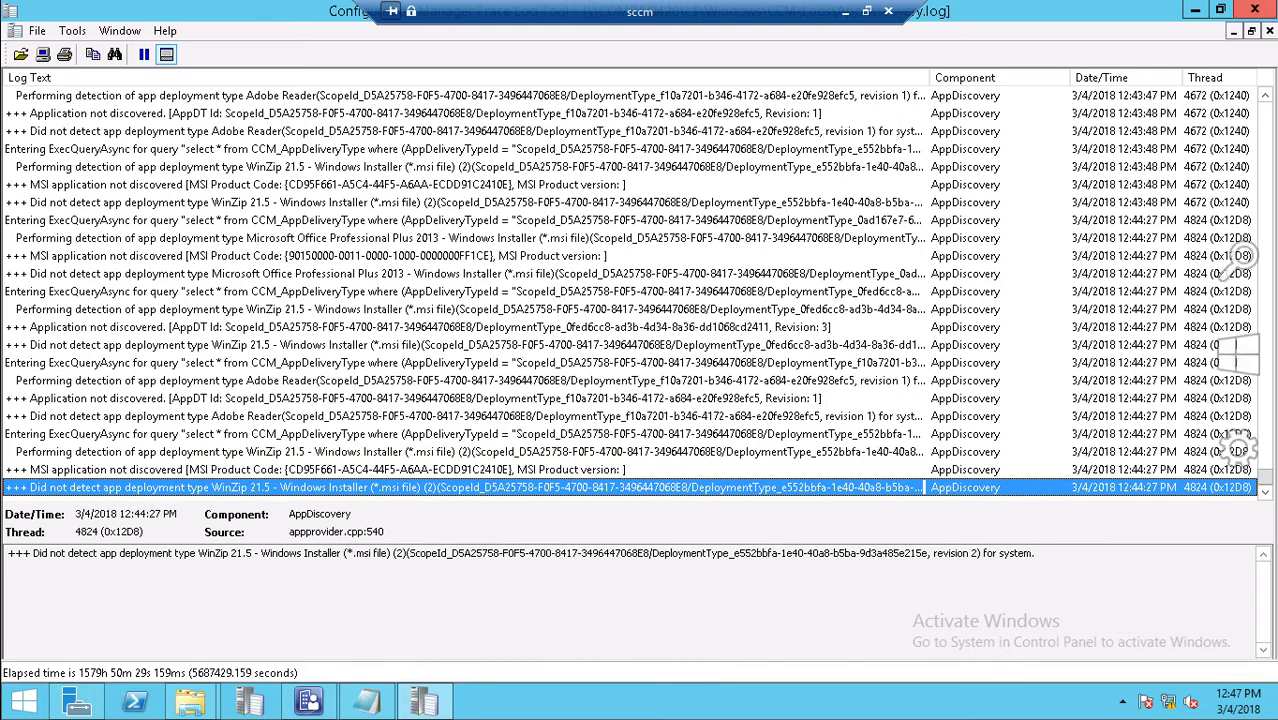
Close the AppDiscovery log and open the client's PolicyAgent log in a maximized window
left_click(1254, 9)
key("p")
key("o")
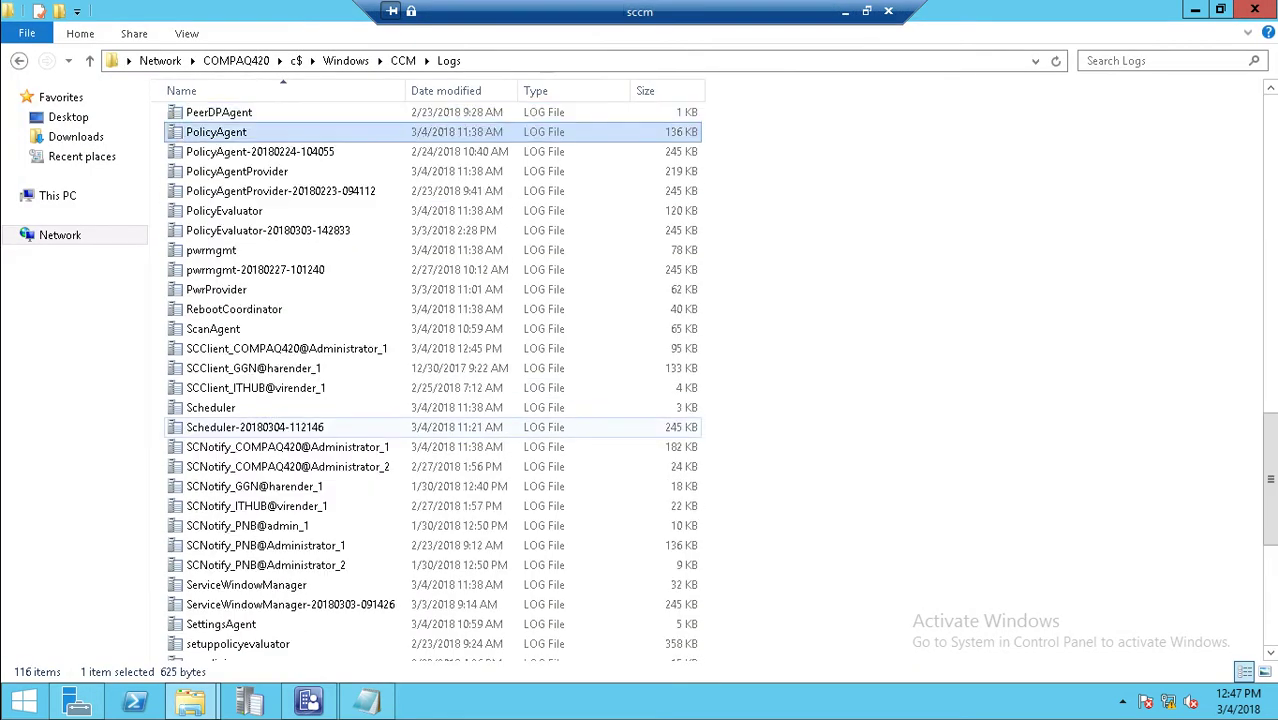
key("Page_Down")
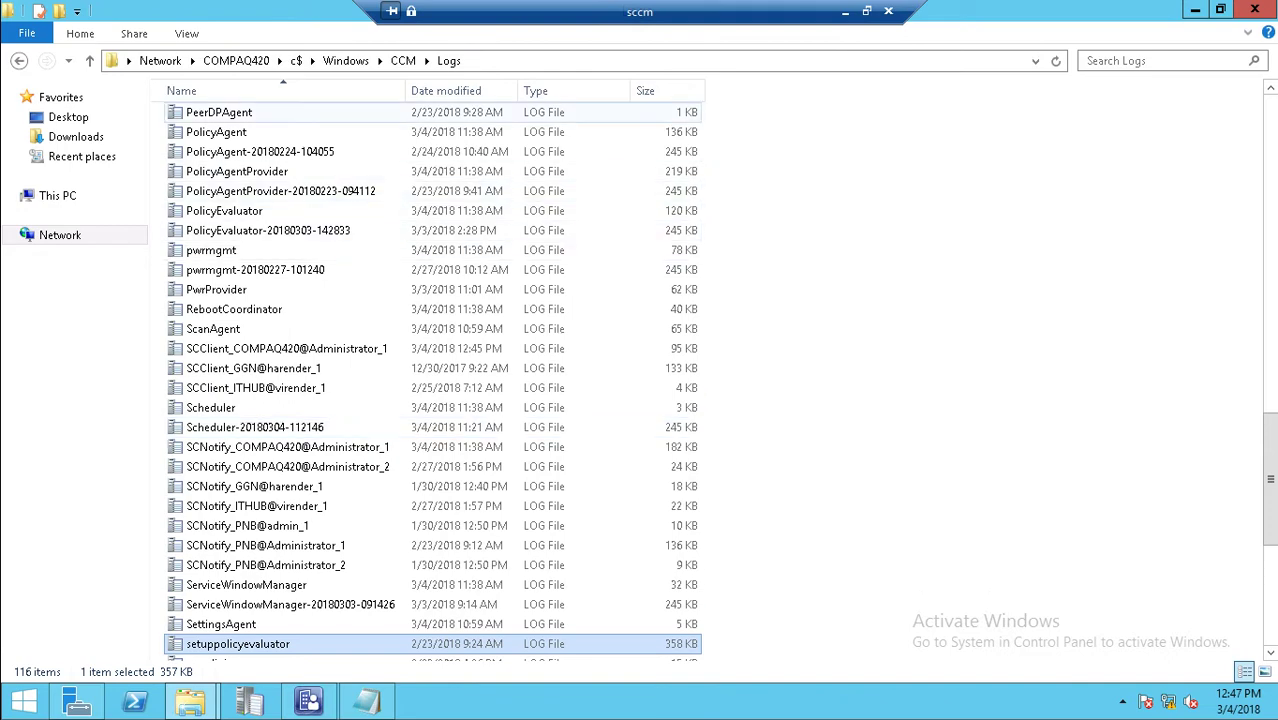
double_click(245, 132)
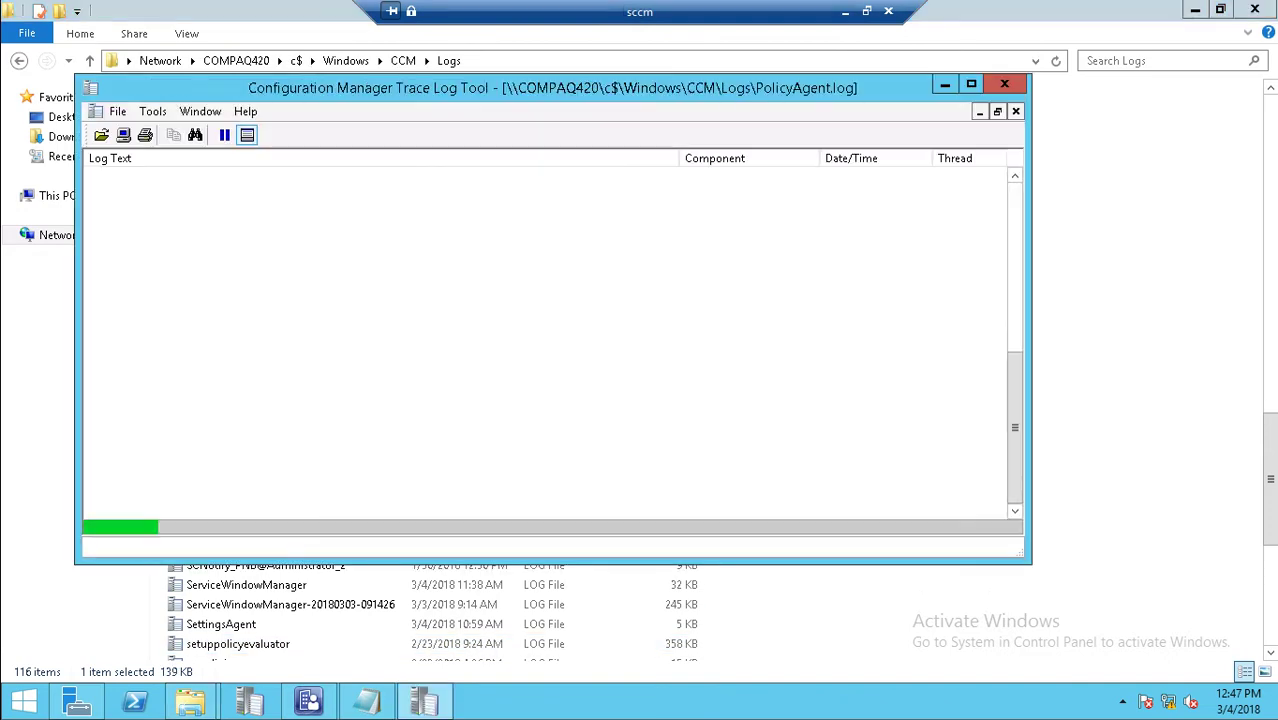
key("super+Up")
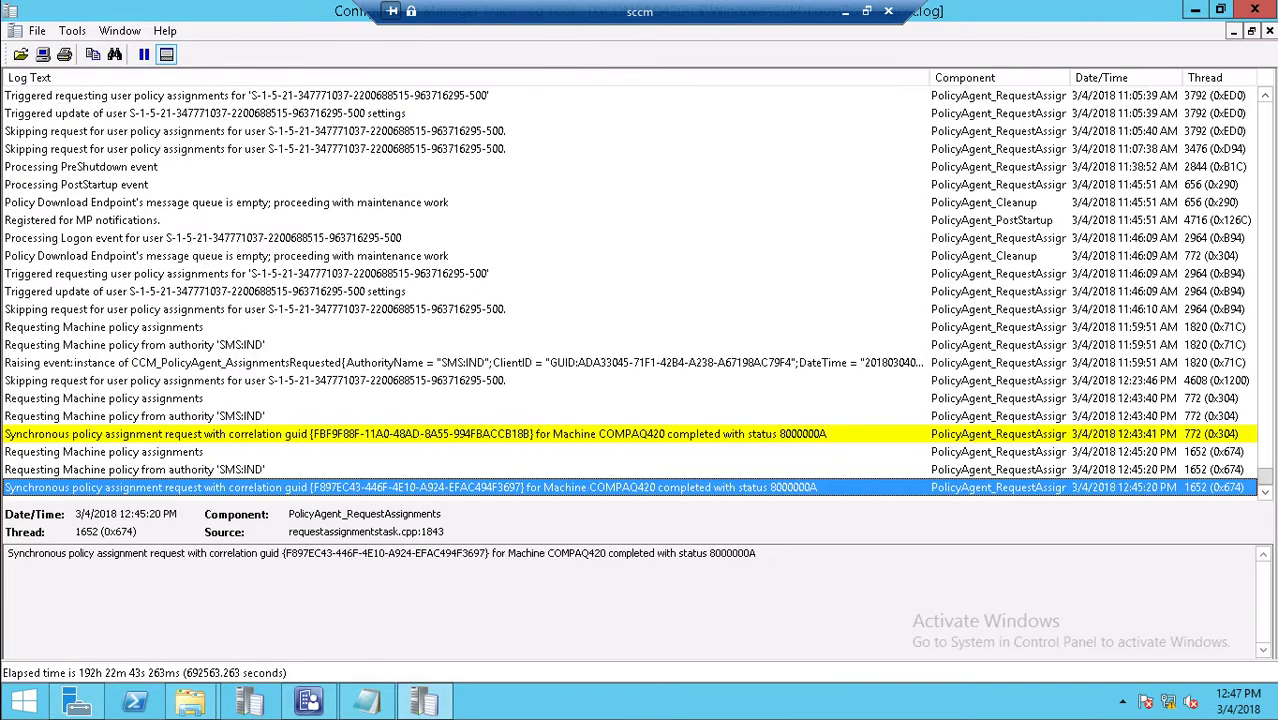
Examine the highlighted synchronous policy assignment requests and the earlier machine policy requests in the PolicyAgent log
left_click(464, 434)
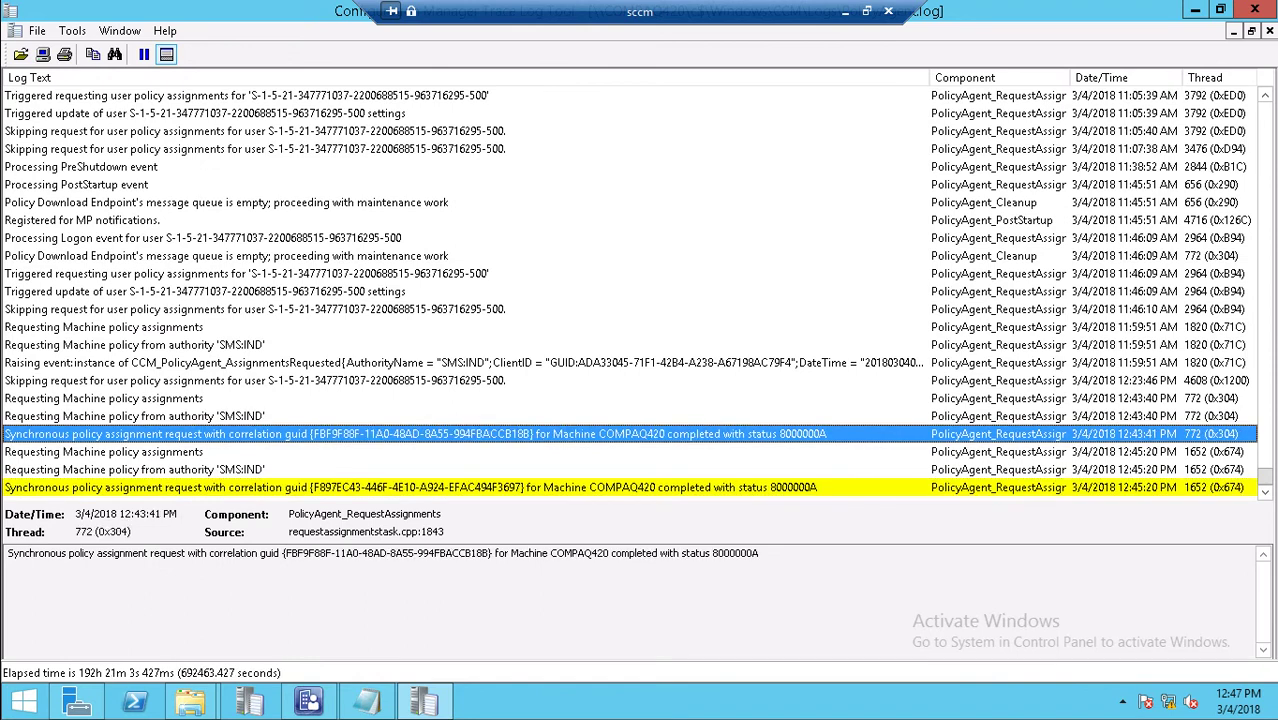
left_click(464, 451)
left_click(464, 487)
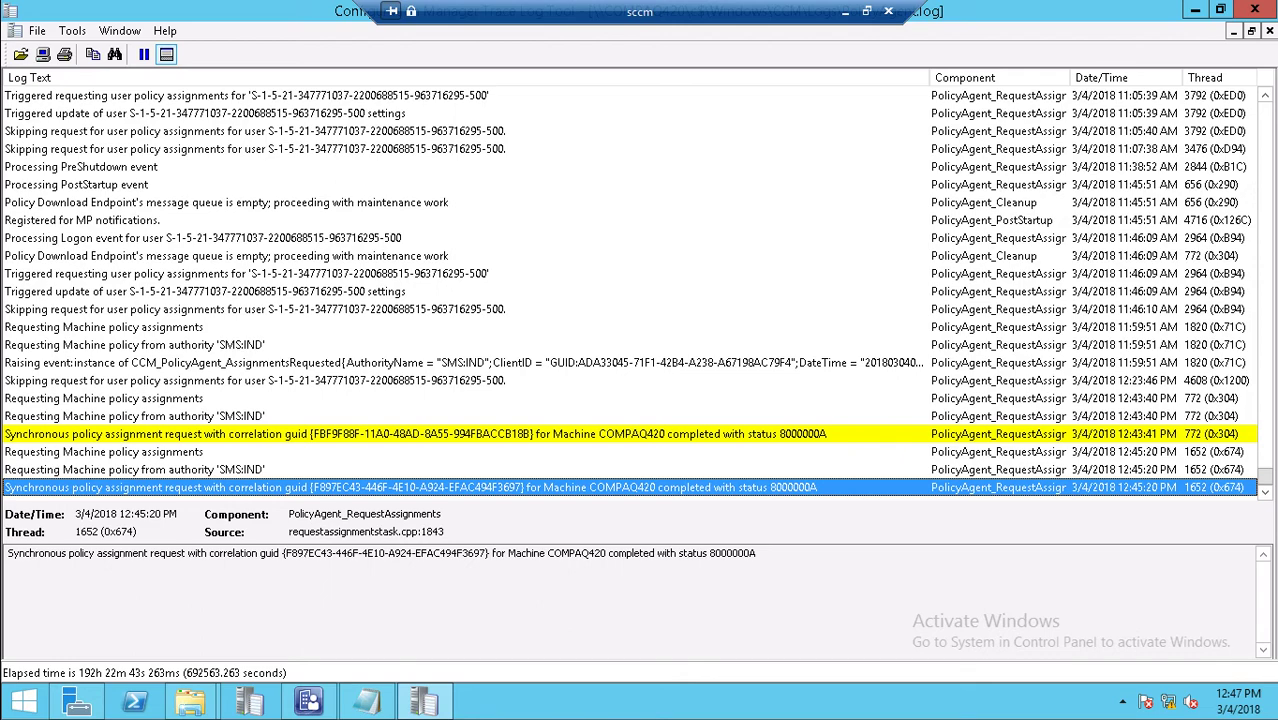
key("Up")
key("Up")
key("Up")
key("Up")
key("Up")
key("Up")
key("Up")
key("Up")
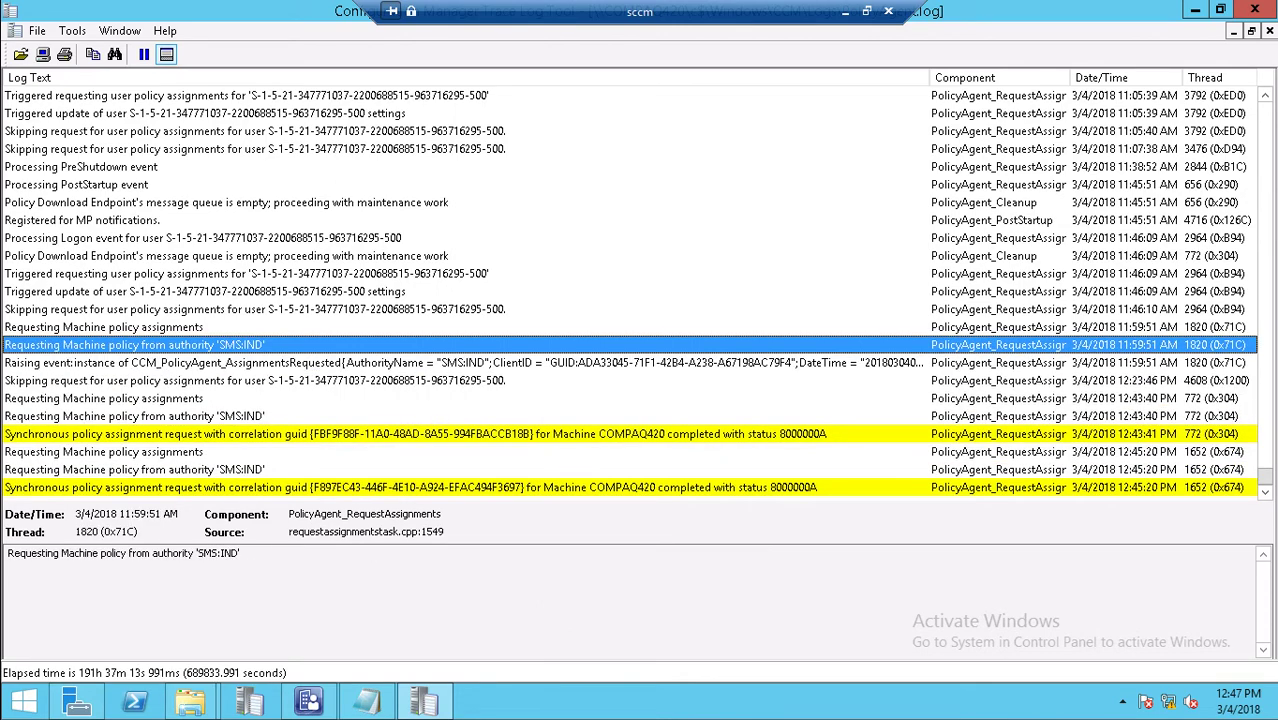
left_click(845, 11)
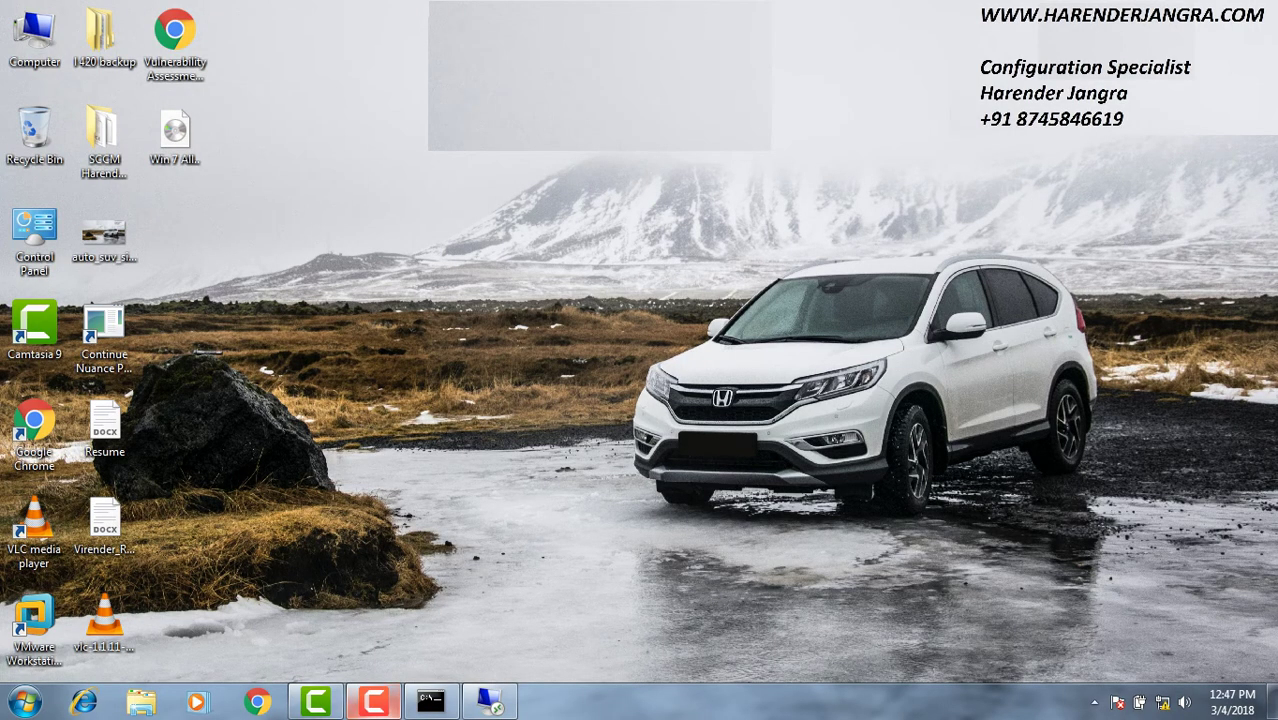
left_click(373, 700)
key("F9")
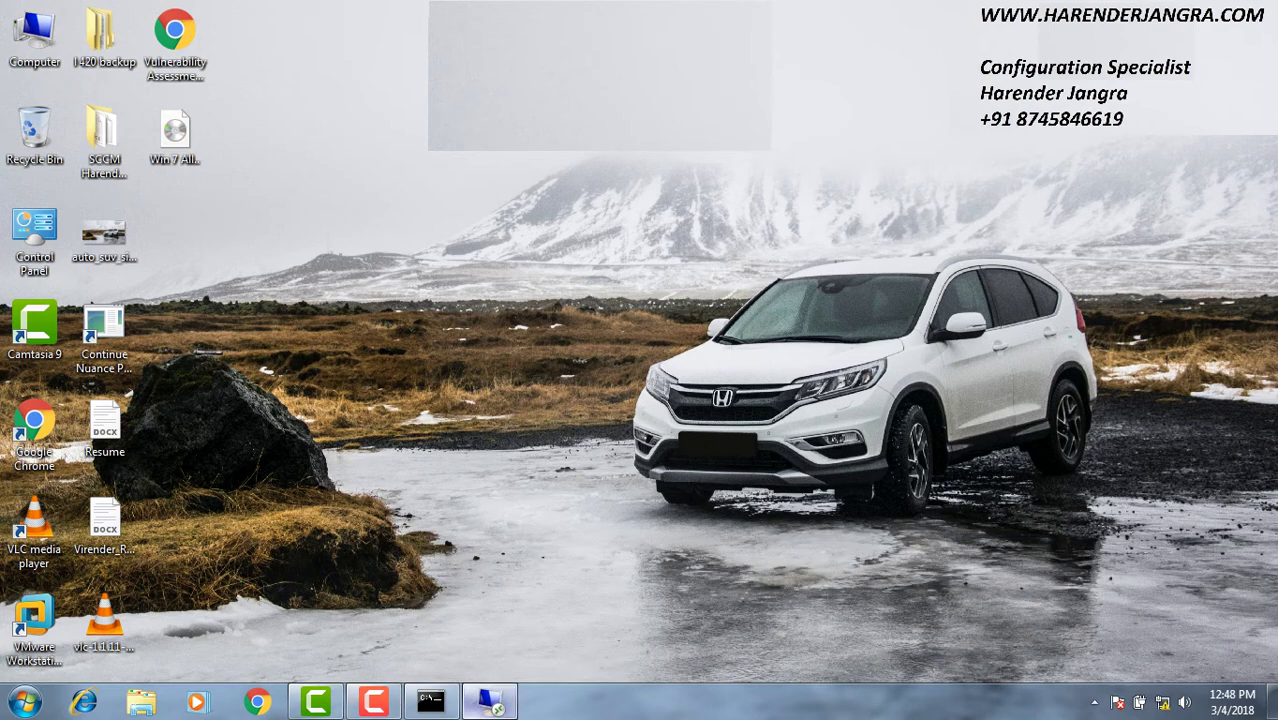
left_click(490, 700)
Examine the PolicyAgent log entries from the 12:45:20 PM synchronous policy assignment request back to the user policy update at 11:05:39 AM
left_click(640, 487)
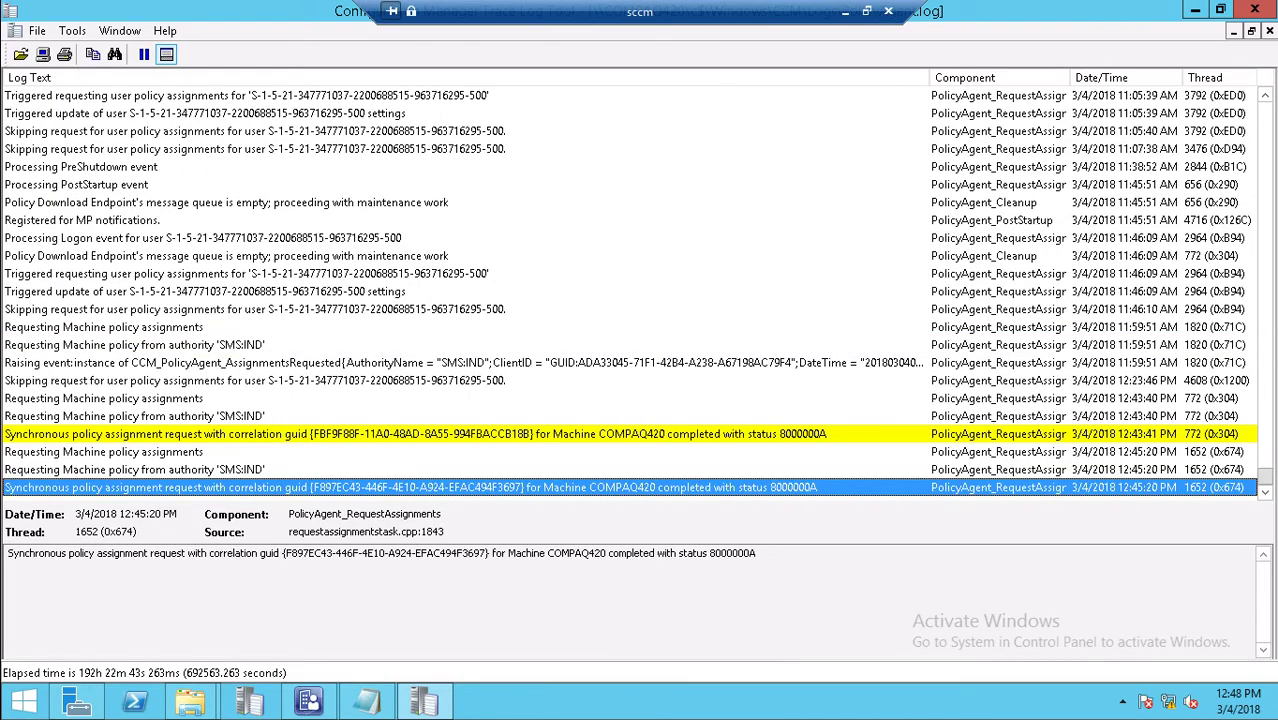
key("Up")
key("Up")
key("Up")
key("Up")
key("Up")
key("Up")
key("Up")
key("Up")
key("Up")
key("Up")
key("Up")
key("Up")
key("Up")
key("Up")
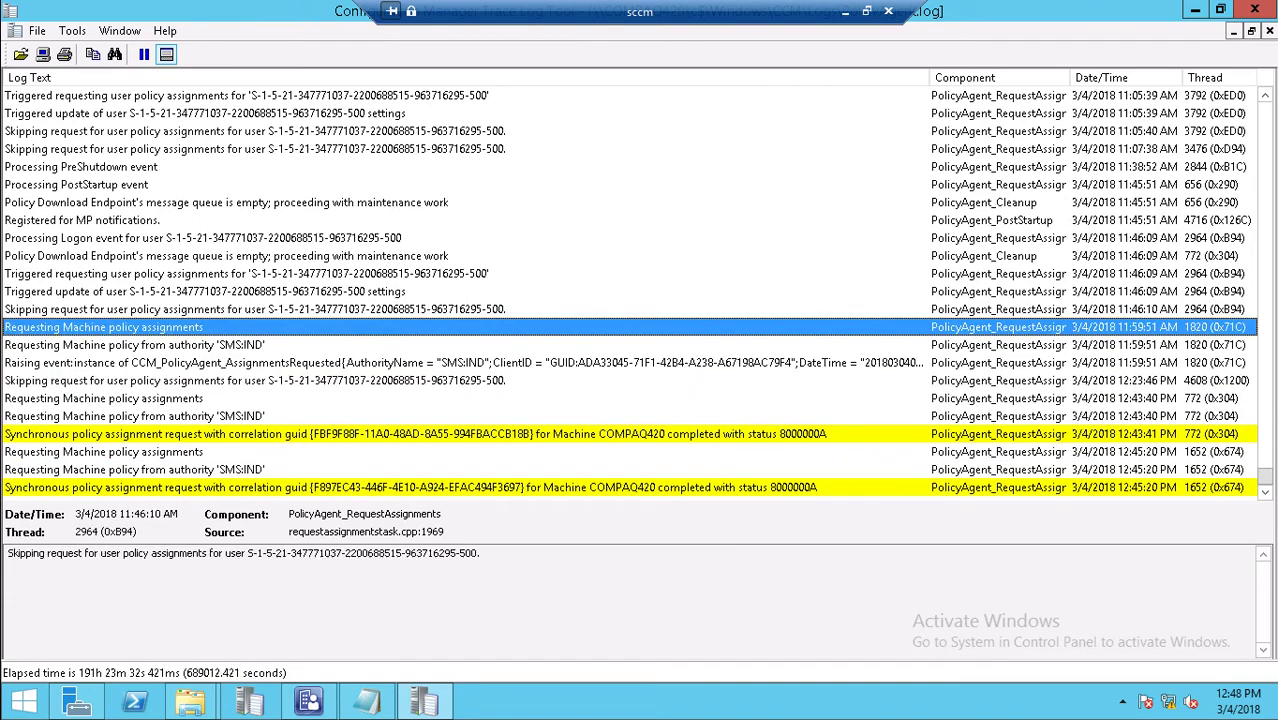
key("Up")
key("Up")
key("Up")
key("Up")
key("Up")
key("Up")
key("Up")
key("Up")
key("Down")
key("Down")
key("Down")
key("Down")
key("Down")
key("Down")
key("Down")
key("Down")
key("Down")
key("Down")
key("Down")
key("Down")
key("Down")
key("Down")
key("Down")
key("Down")
key("Down")
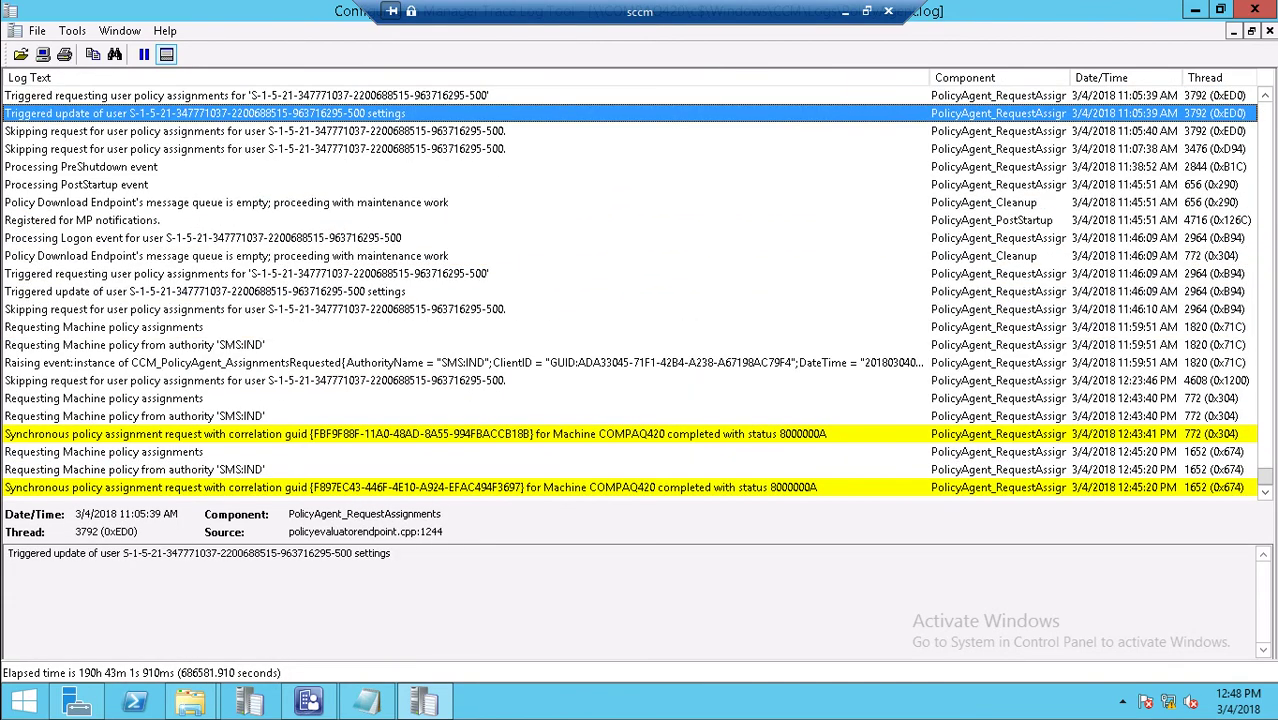
key("Up")
key("Up")
key("Up")
key("Up")
key("Up")
key("Up")
key("Up")
key("Up")
key("Up")
key("Up")
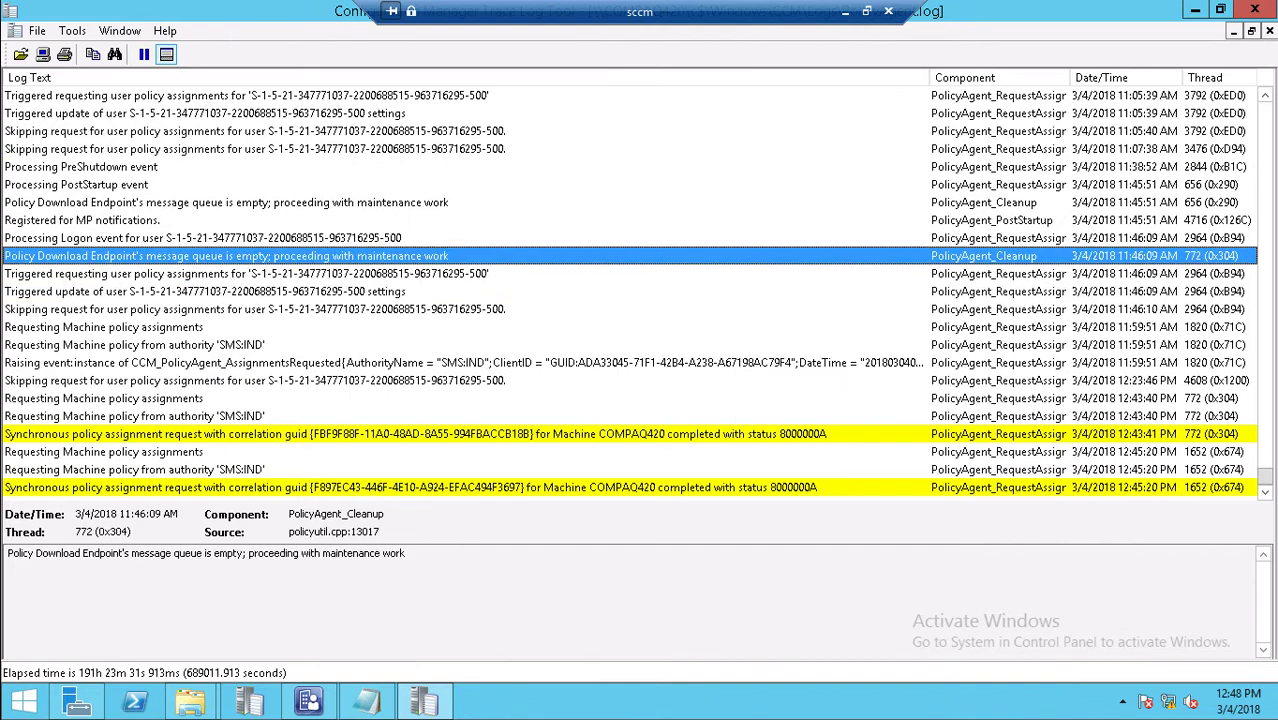
key("Down")
key("Down")
key("Down")
key("Down")
key("Down")
key("Down")
key("Down")
key("Down")
key("Down")
key("Down")
key("Down")
key("Down")
key("Down")
key("Down")
key("Down")
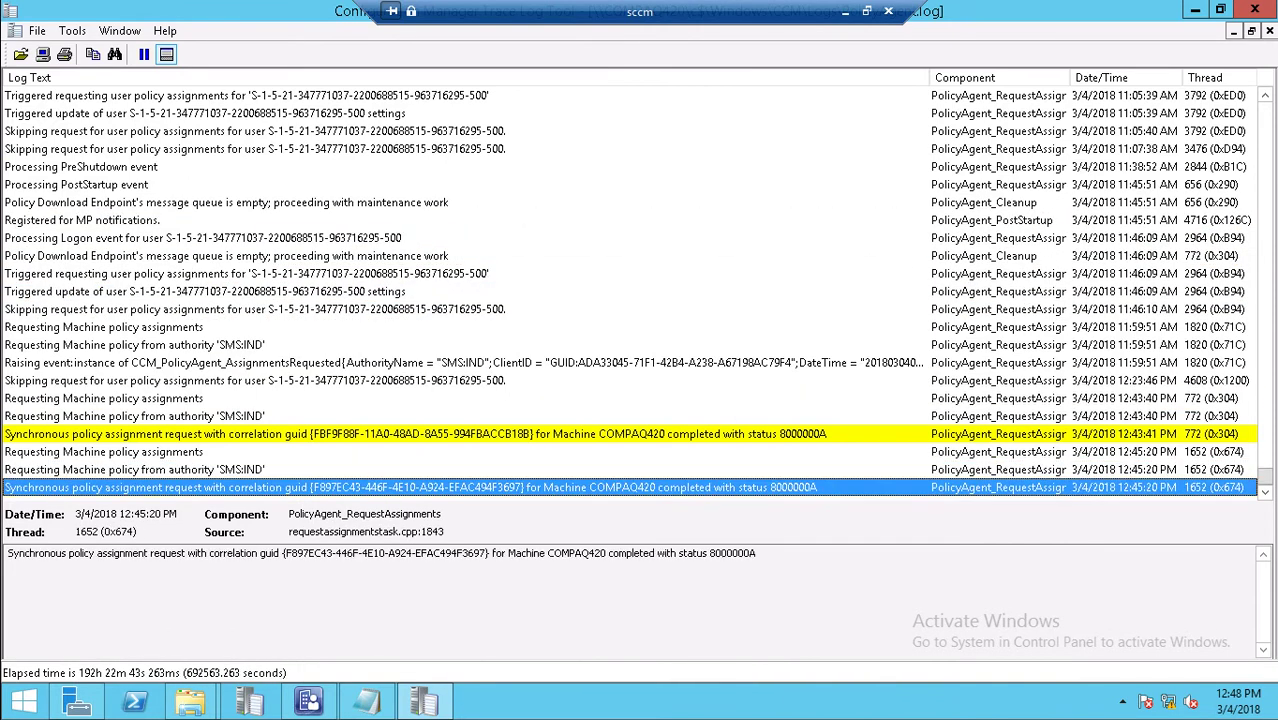
left_click(464, 149)
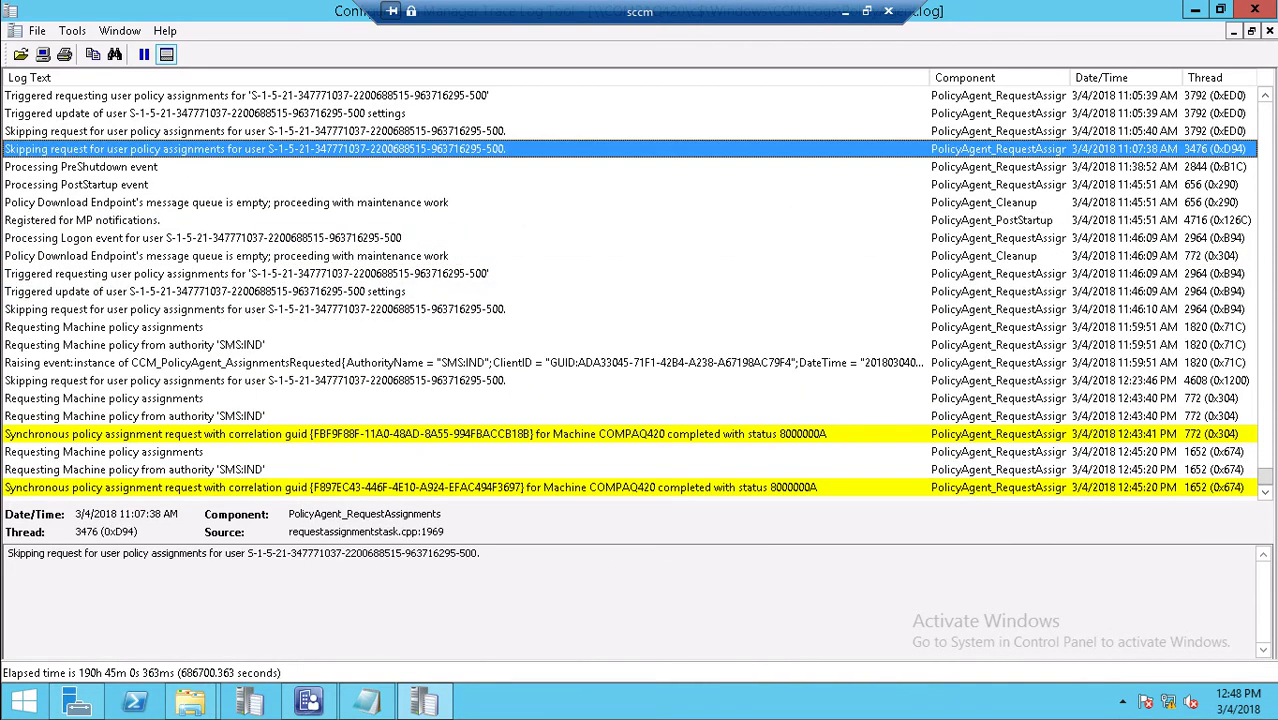